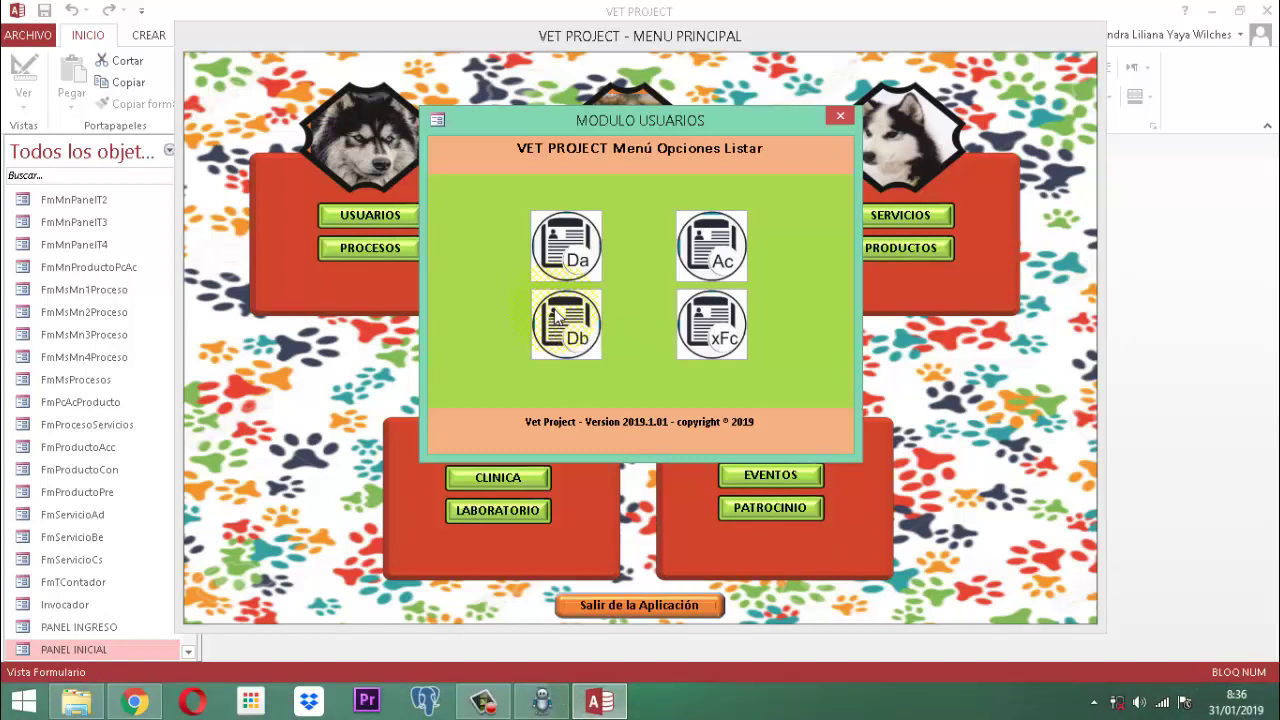
Step: Close the Listar subform and the MODULO USUARIOS window to get back to the VET PROJECT main menu
left_click(841, 116)
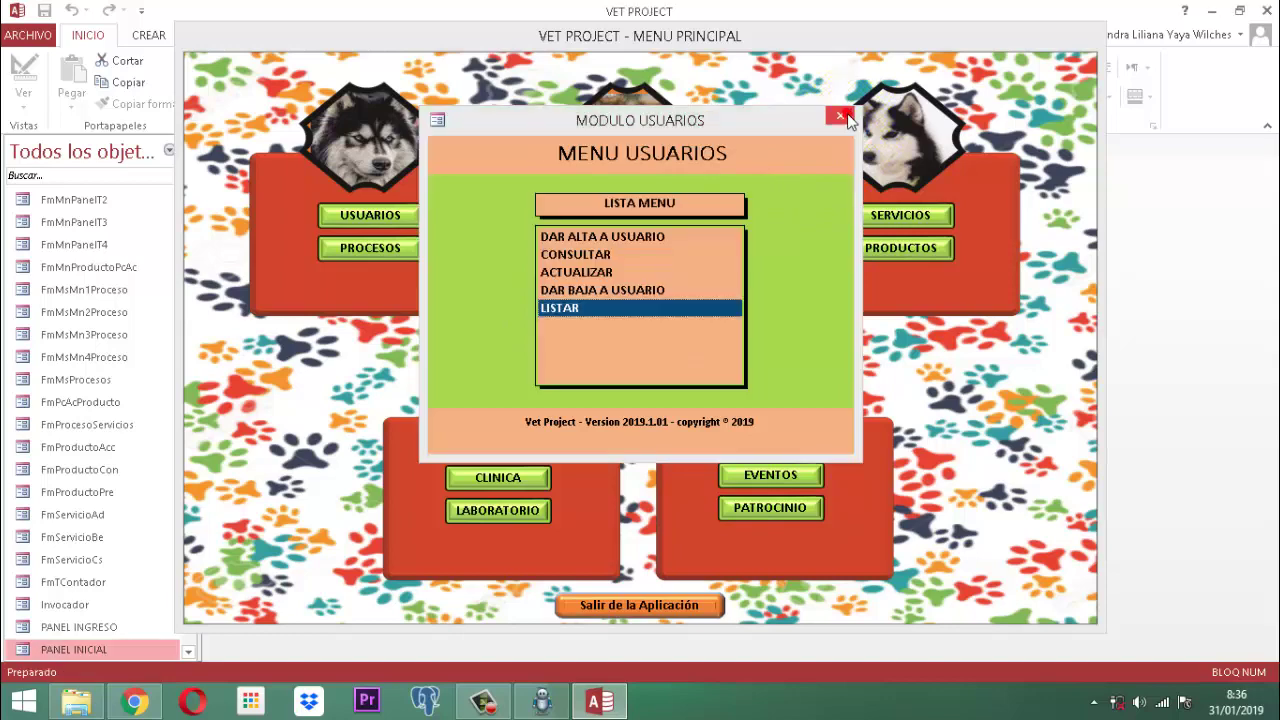
left_click(841, 116)
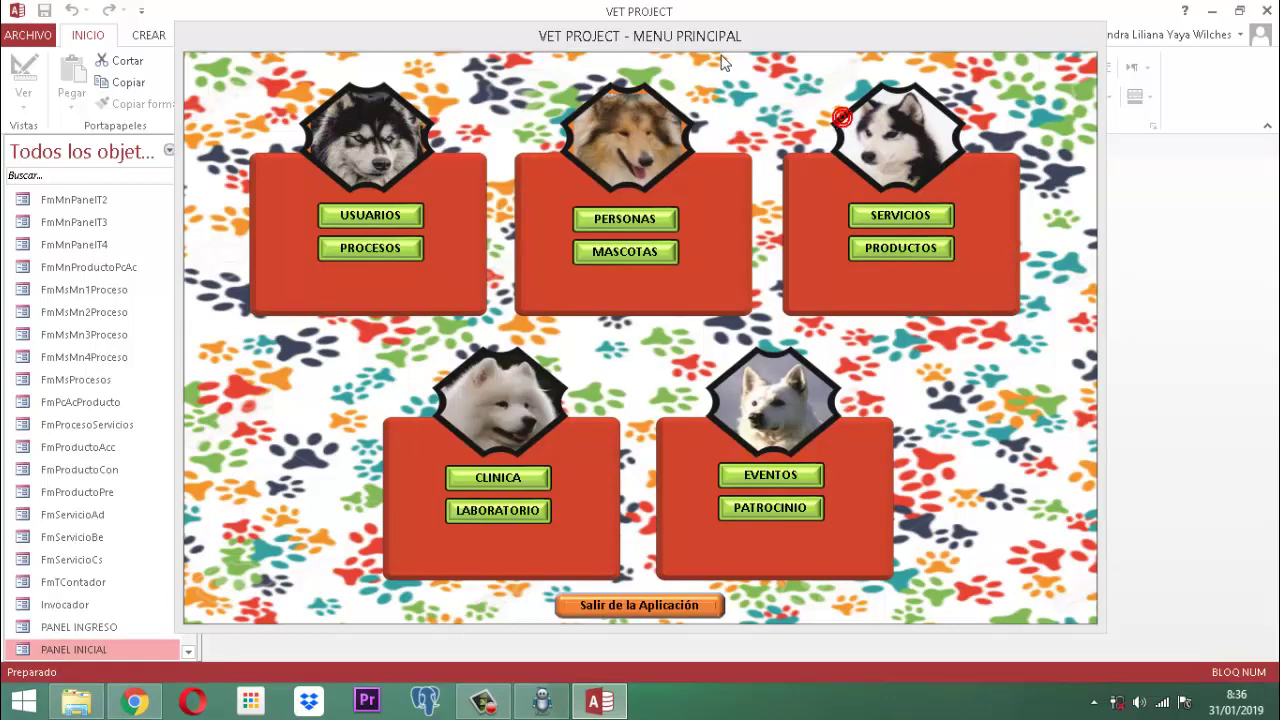
Step: Close the main menu form, search the objects for 'usuario', and open the MUsuariosAcceso table
right_click(662, 36)
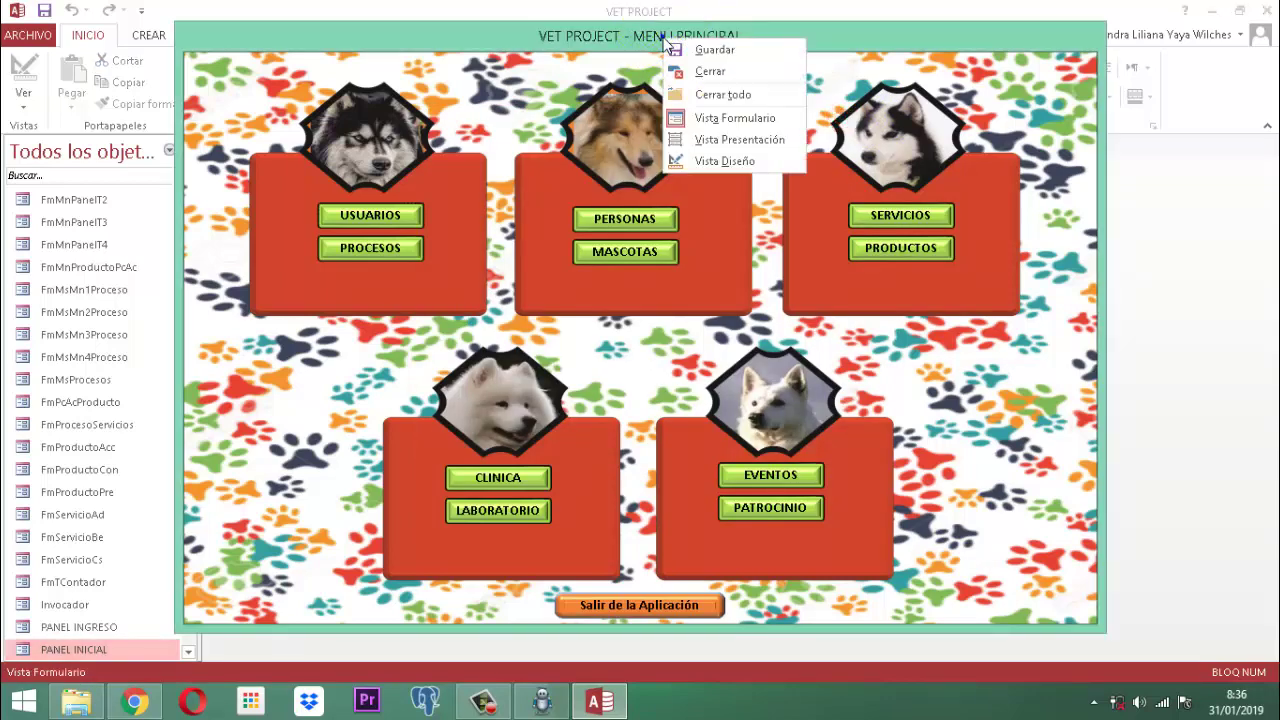
left_click(701, 72)
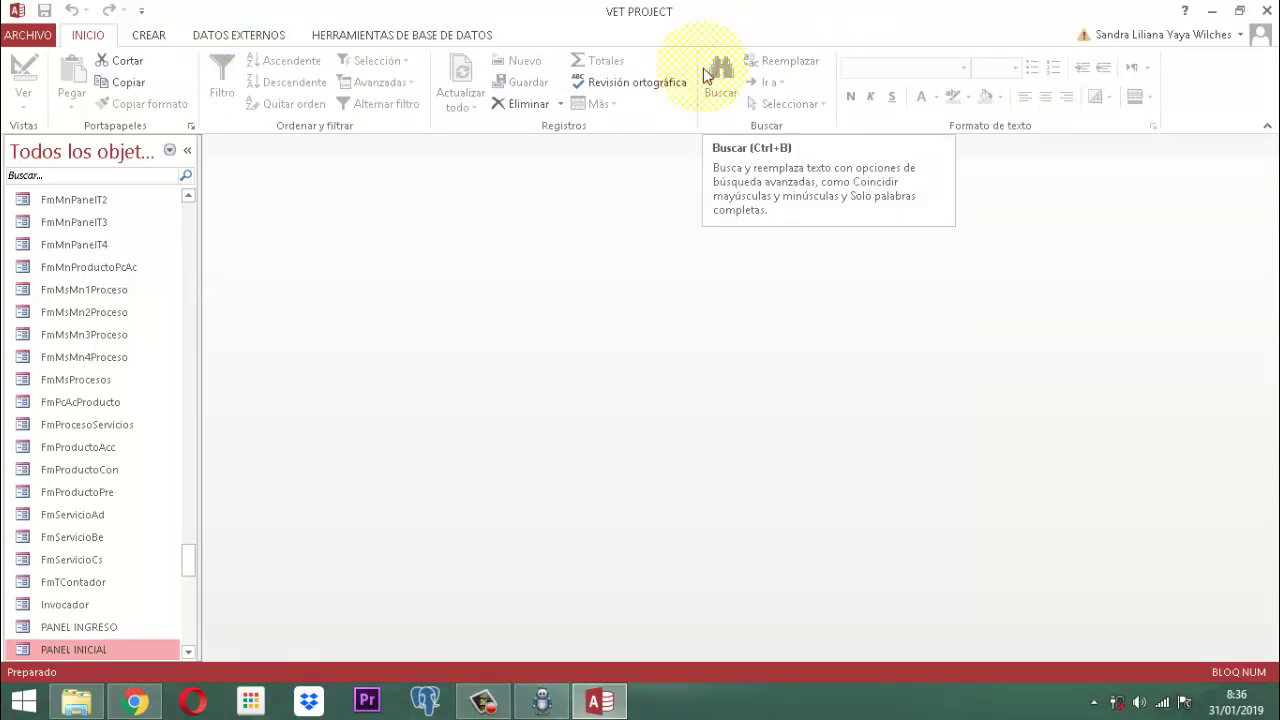
left_click(64, 178)
left_click(44, 179)
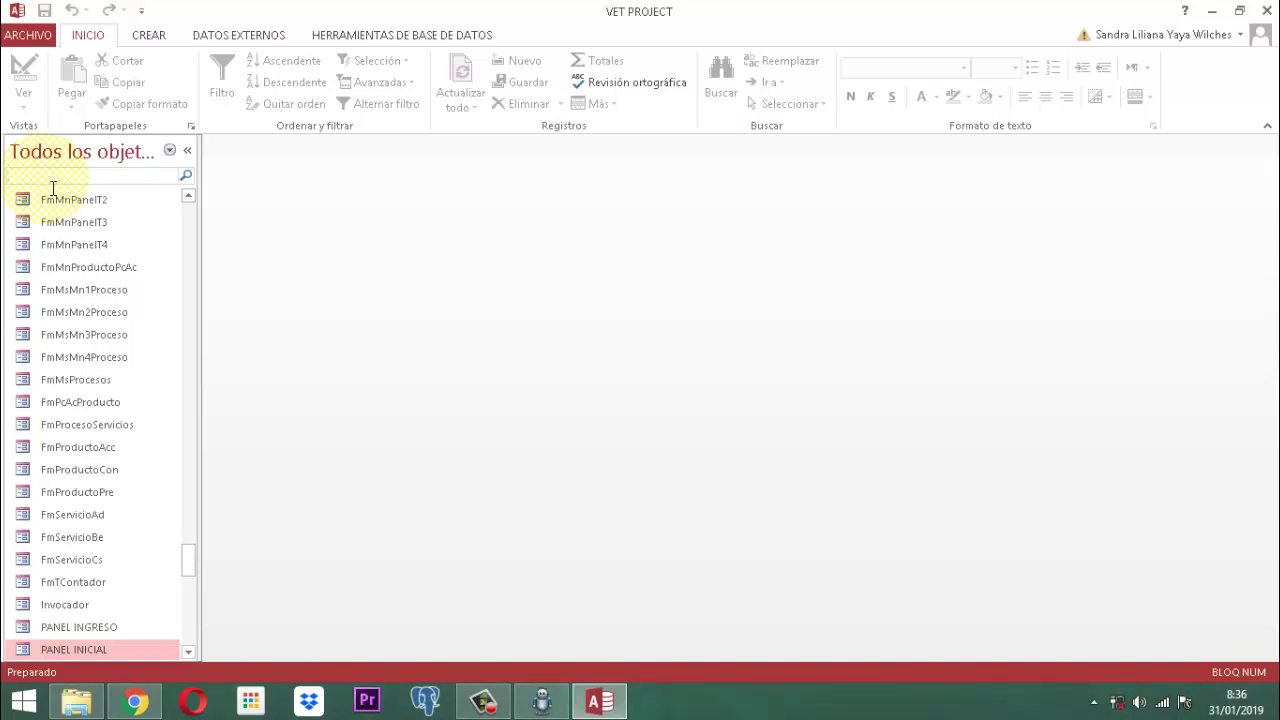
type("u")
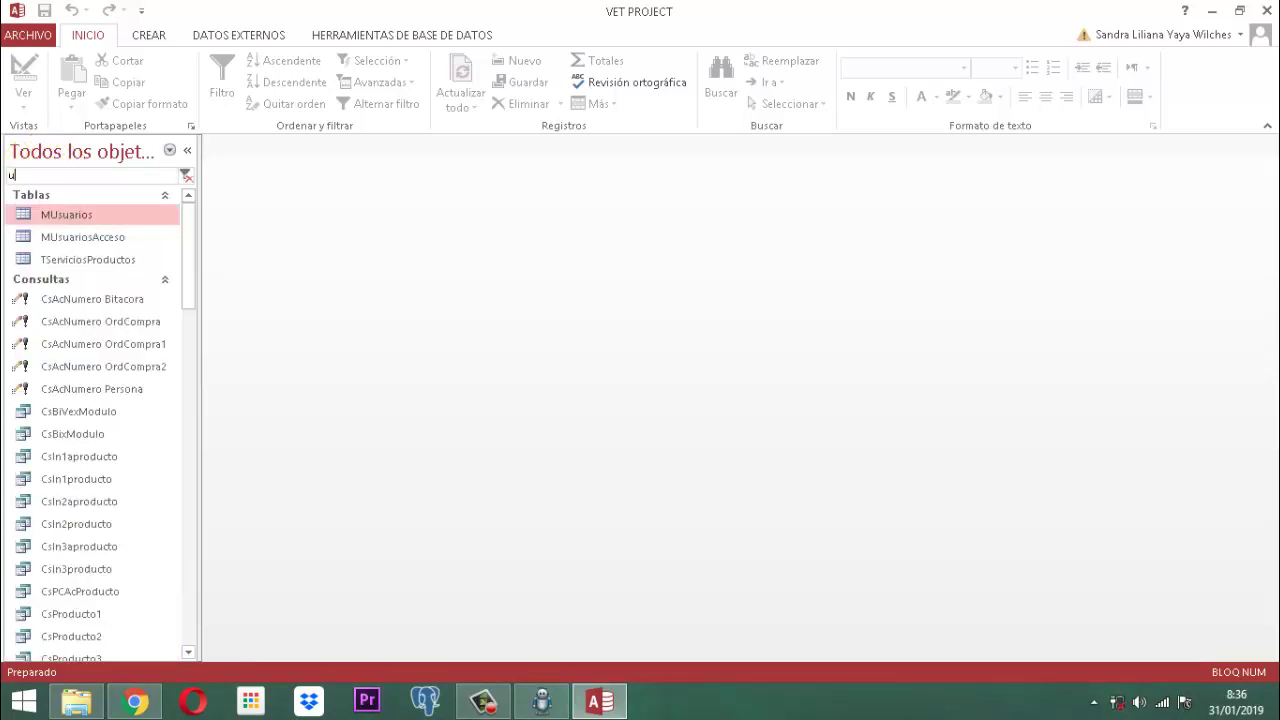
type("suario")
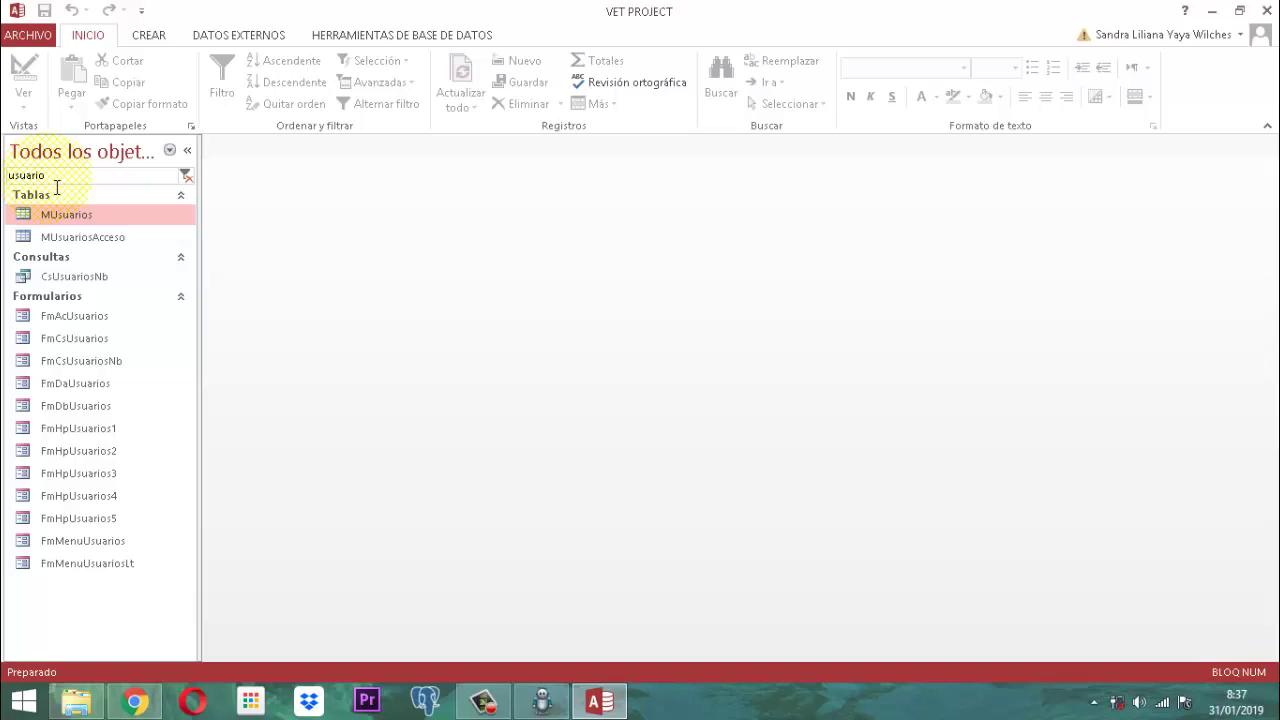
double_click(70, 242)
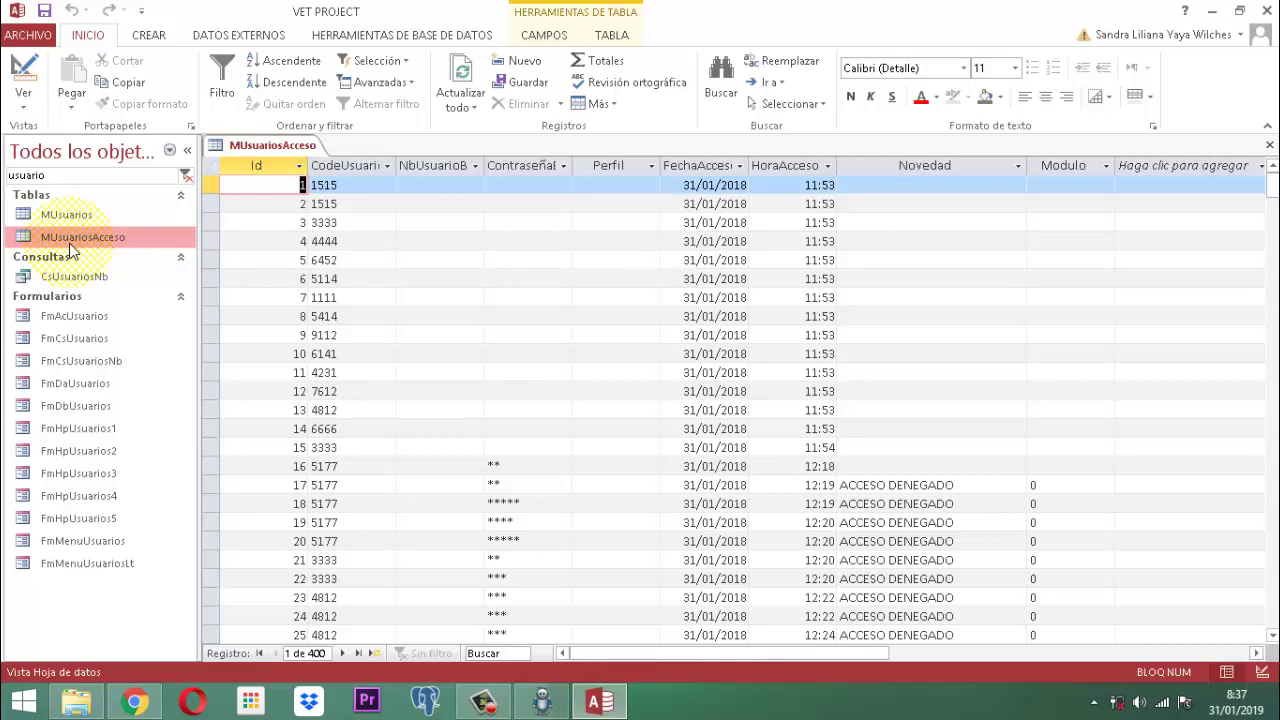
right_click(248, 143)
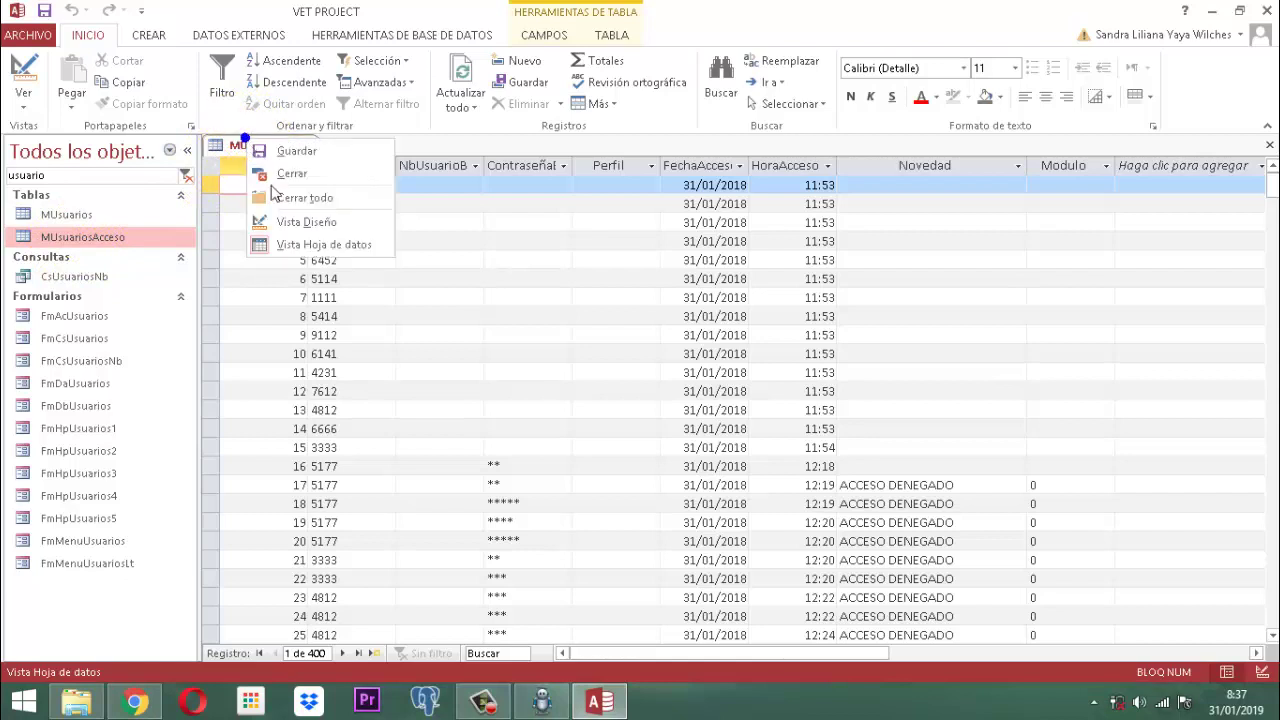
left_click(294, 175)
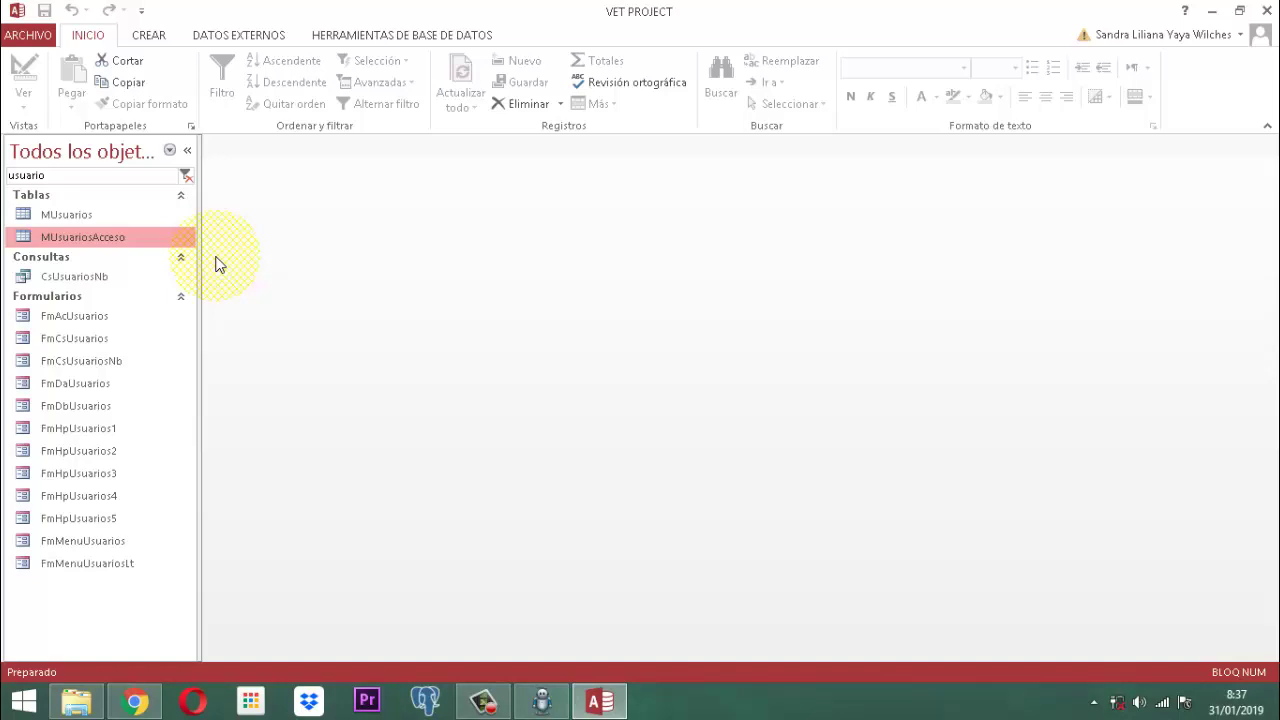
Step: Create a blank design-view query, Consulta1, closing Mostrar tabla without adding any table
left_click(150, 37)
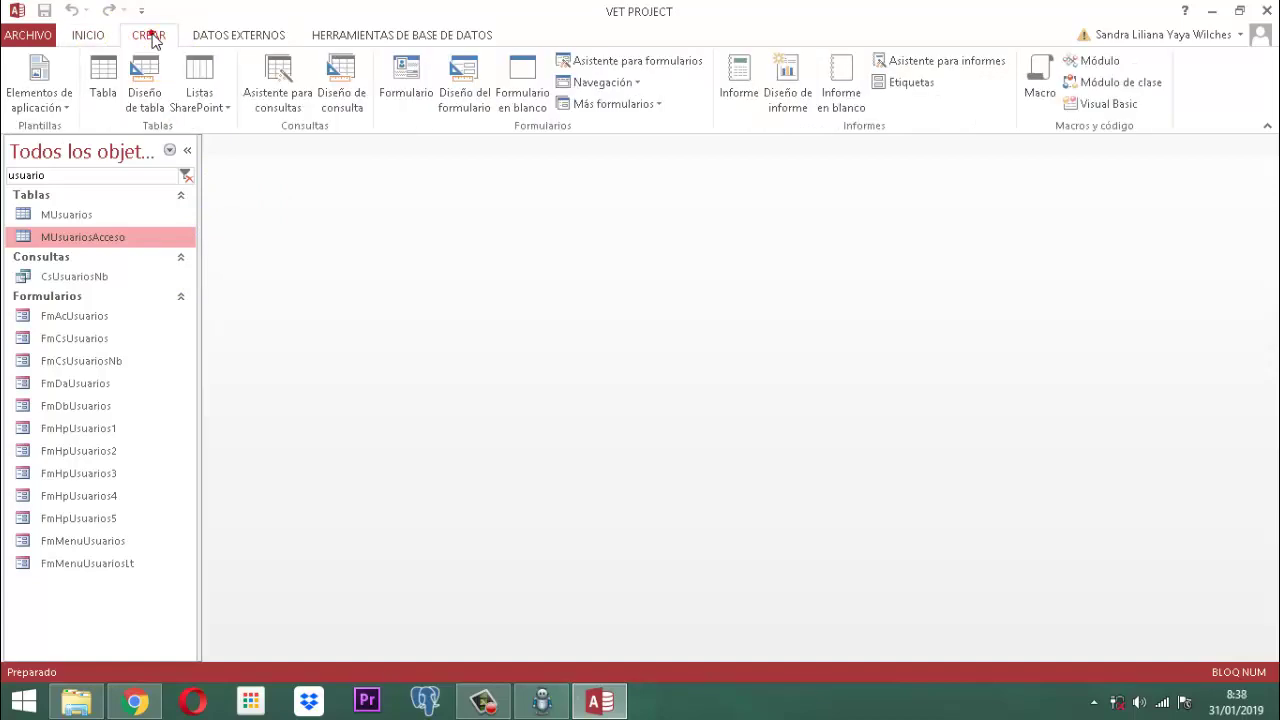
left_click(333, 75)
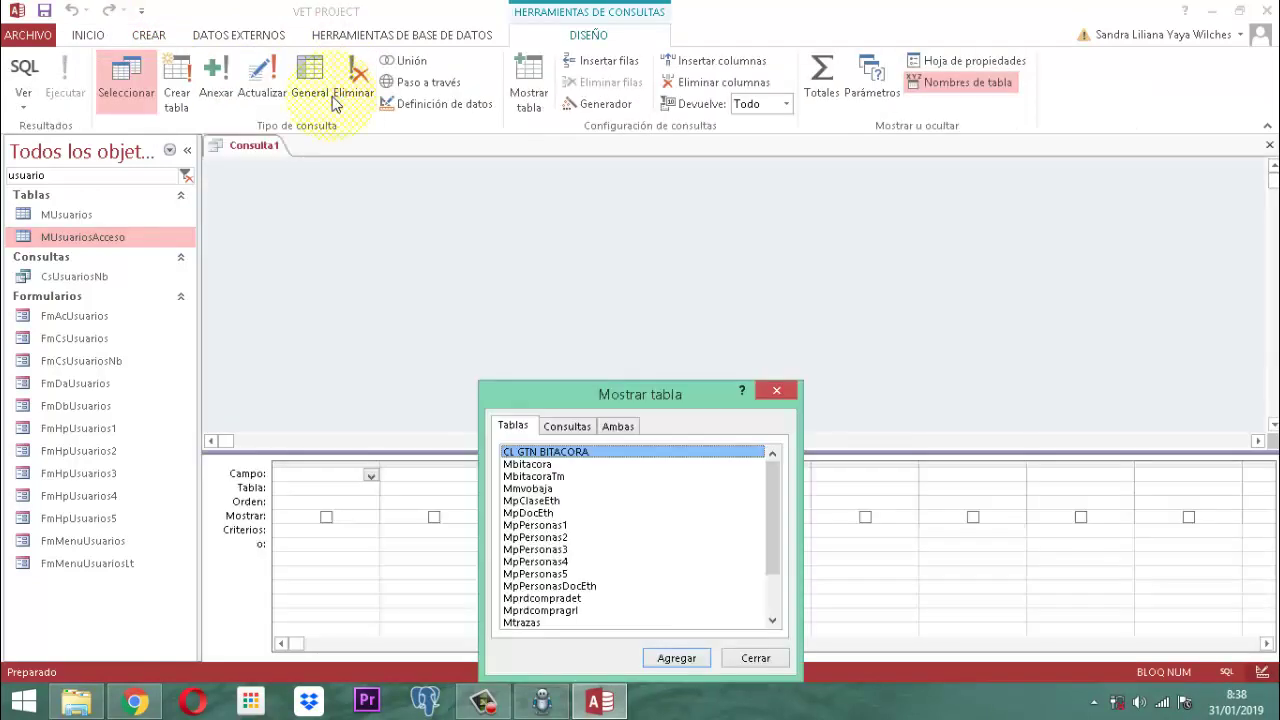
left_click(777, 392)
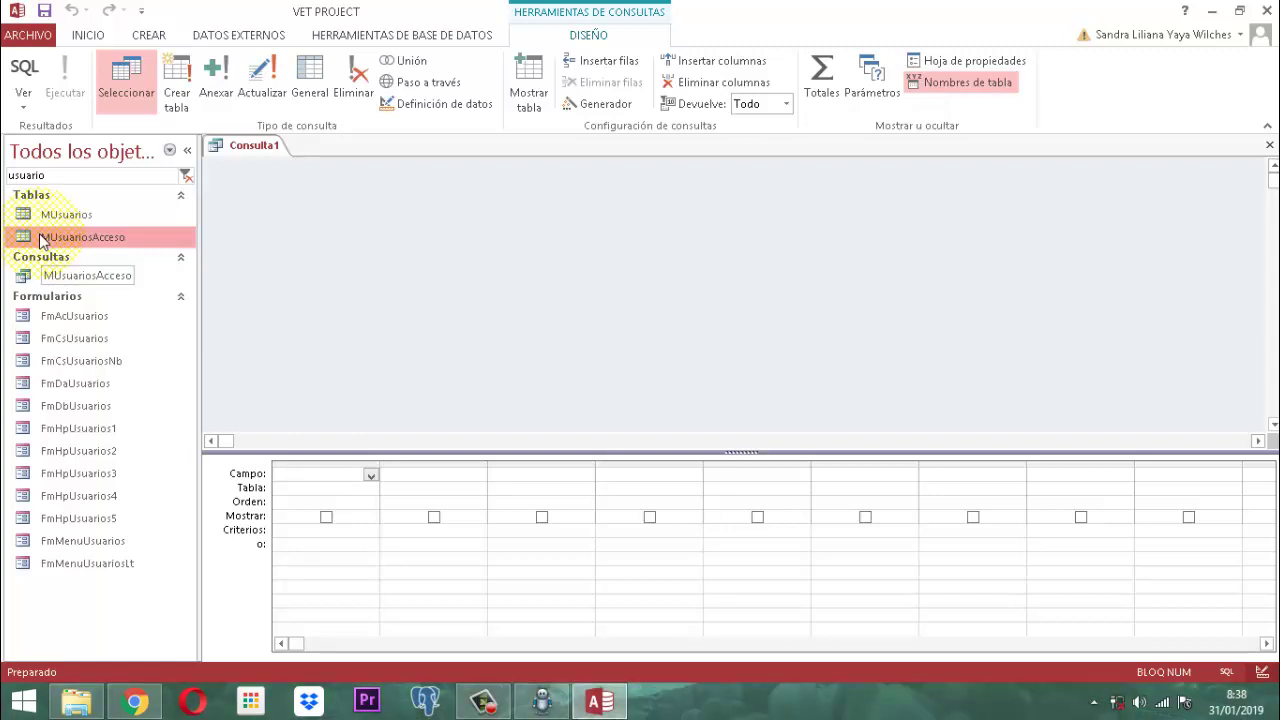
Step: Drag the MUsuariosAcceso table into Consulta1's upper design pane and arrange its field list
left_click_drag(42, 241, 357, 235)
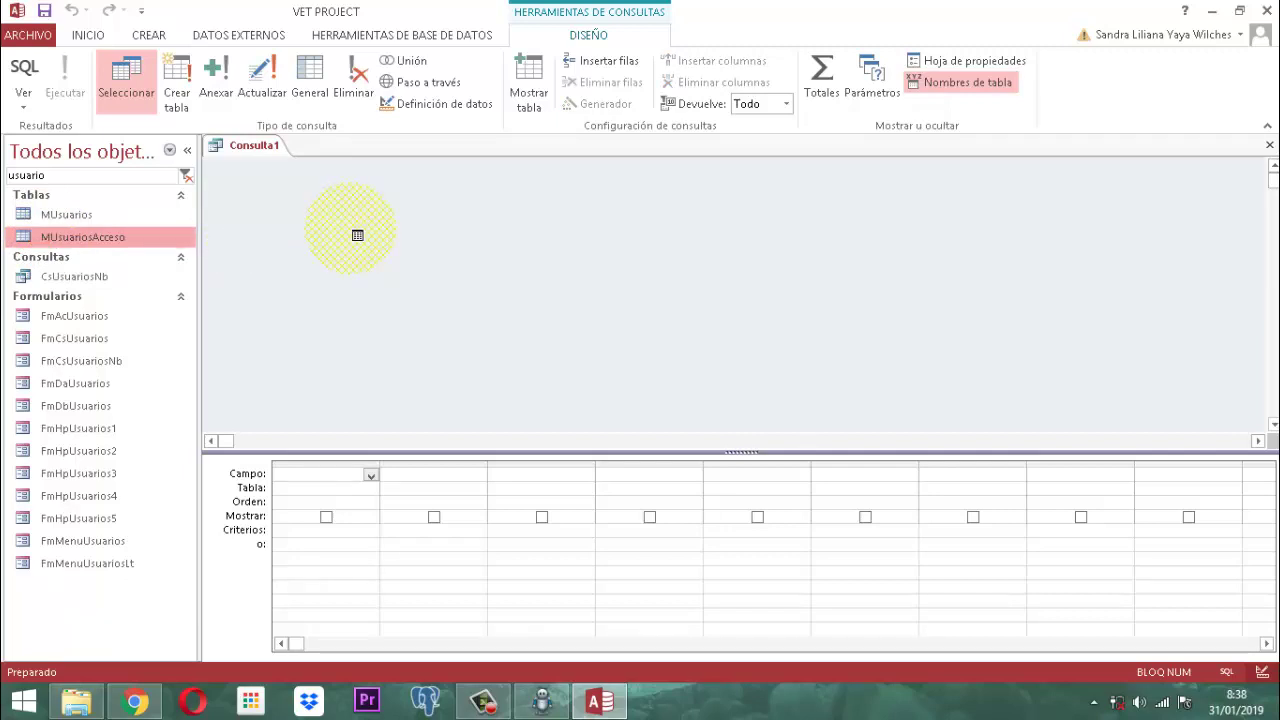
left_click_drag(357, 235, 357, 235)
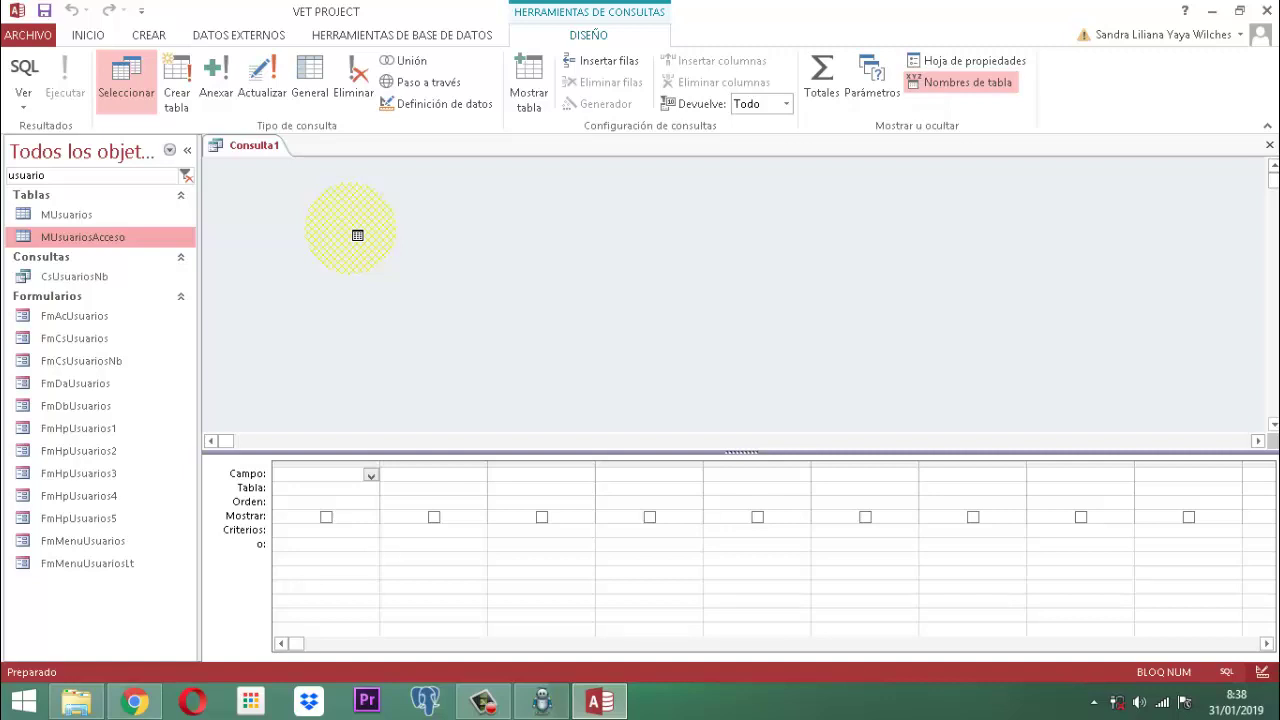
left_click_drag(357, 235, 357, 235)
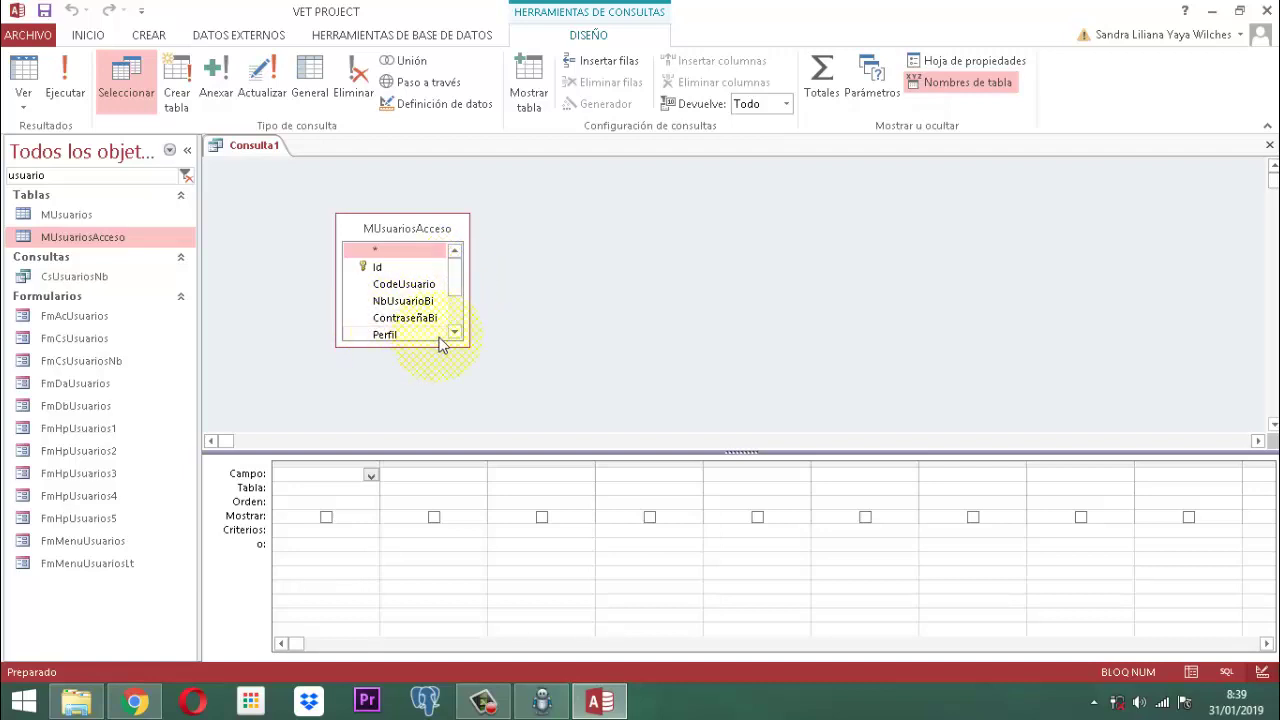
left_click_drag(457, 286, 457, 337)
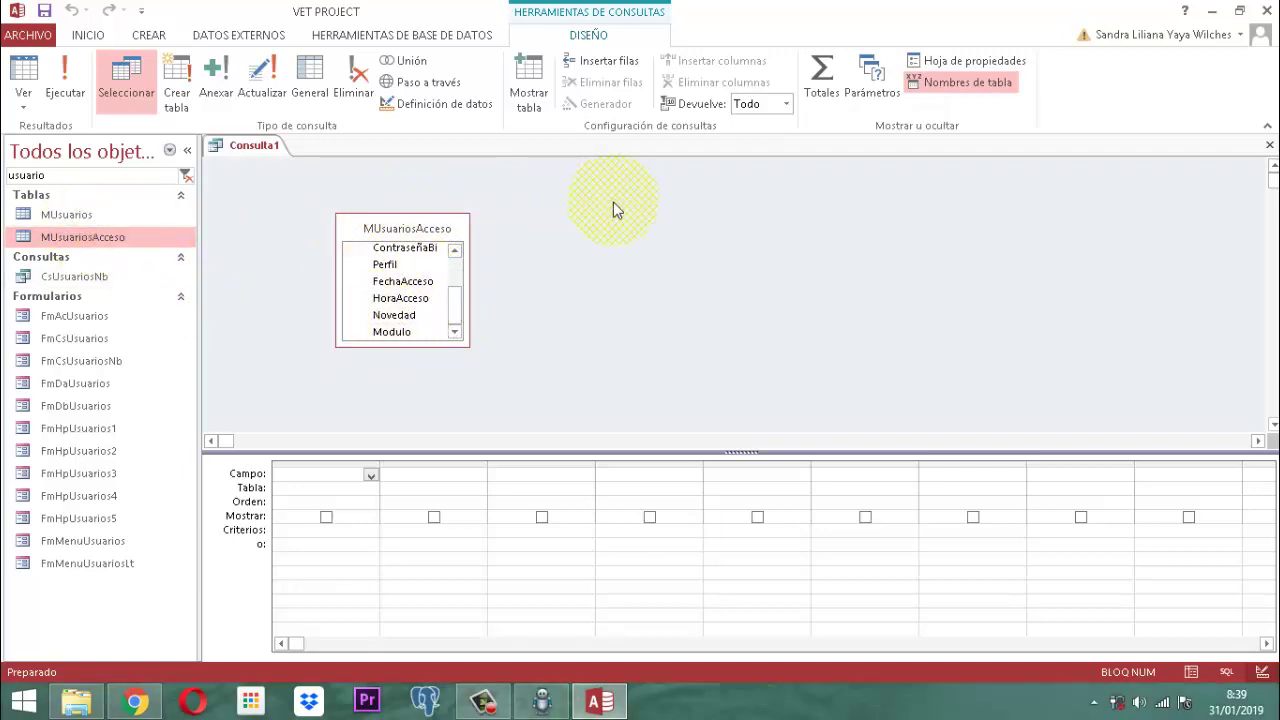
left_click_drag(457, 320, 458, 280)
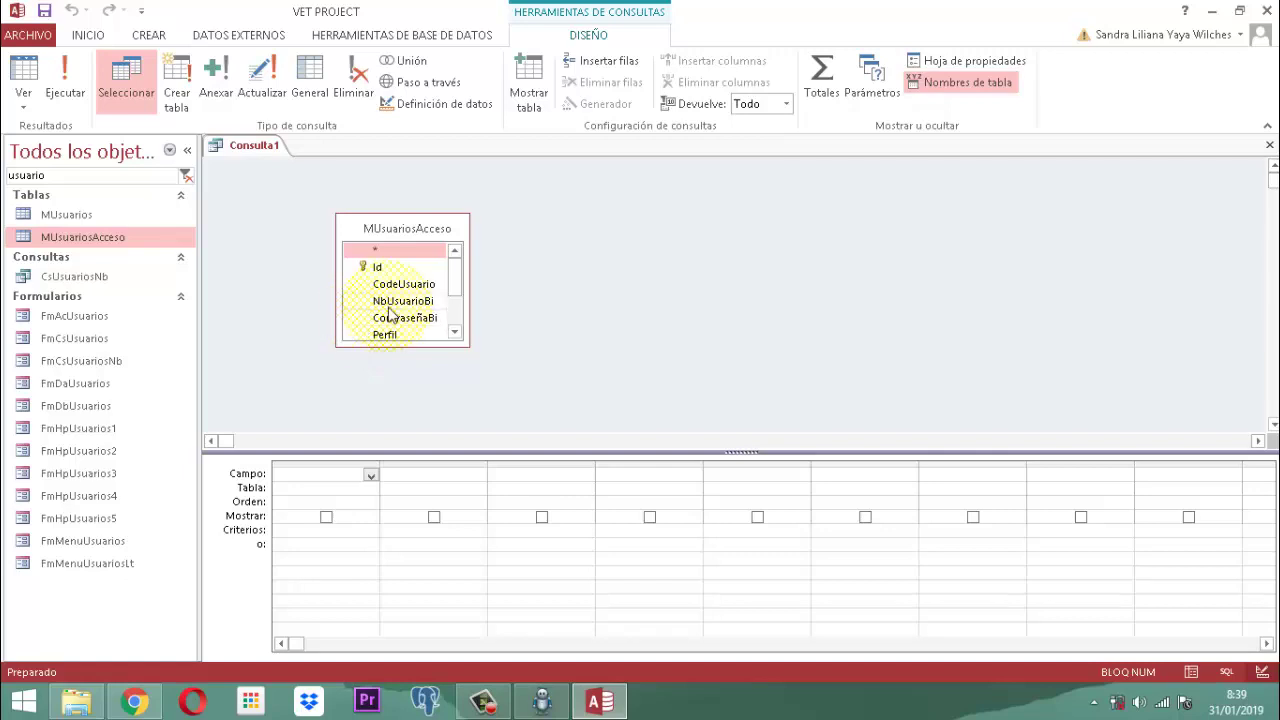
Step: Drag NbUsuarioBi, Perfil, FechaAcceso, HoraAcceso, Novedad and Modulo into consecutive grid columns
left_click_drag(395, 303, 337, 489)
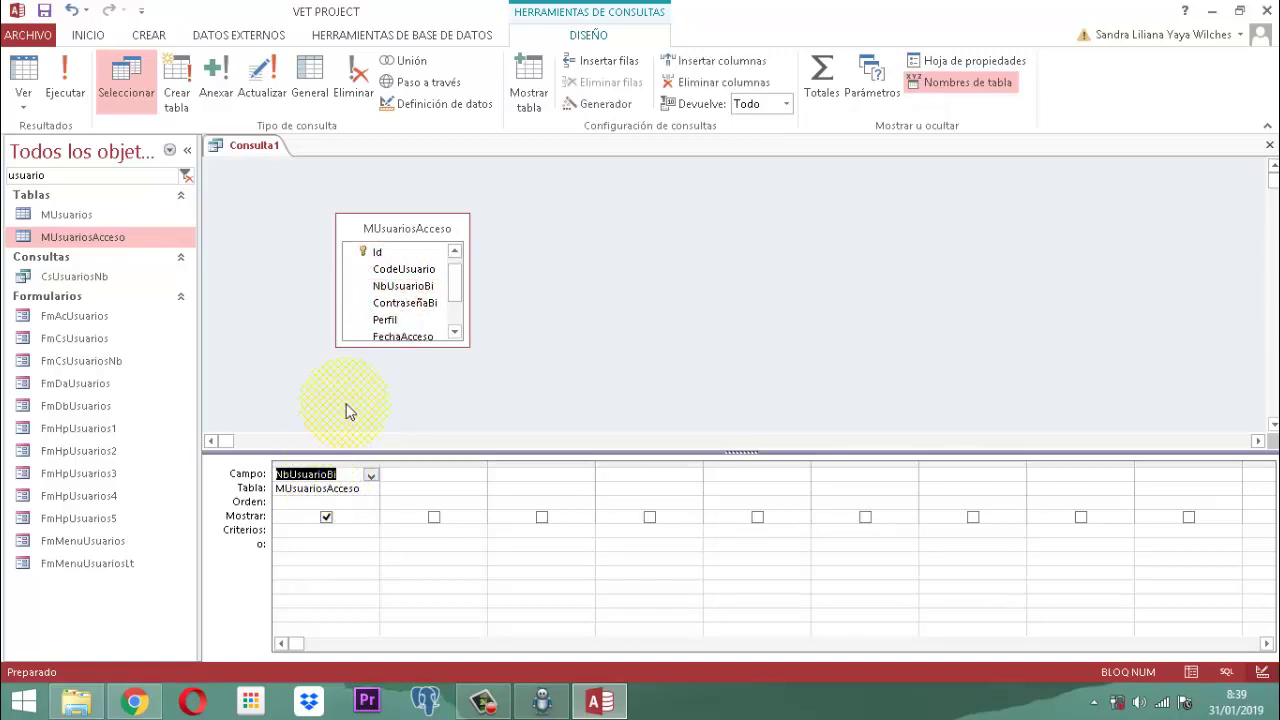
left_click(456, 290)
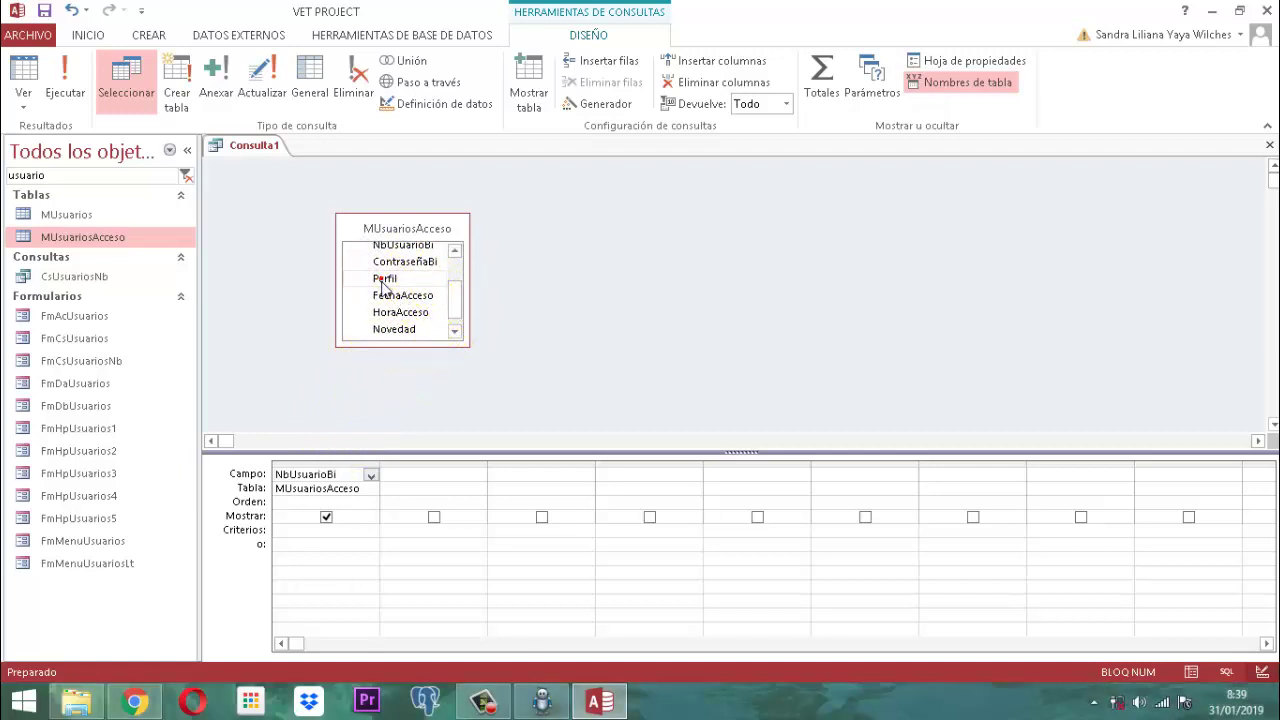
left_click_drag(385, 283, 414, 482)
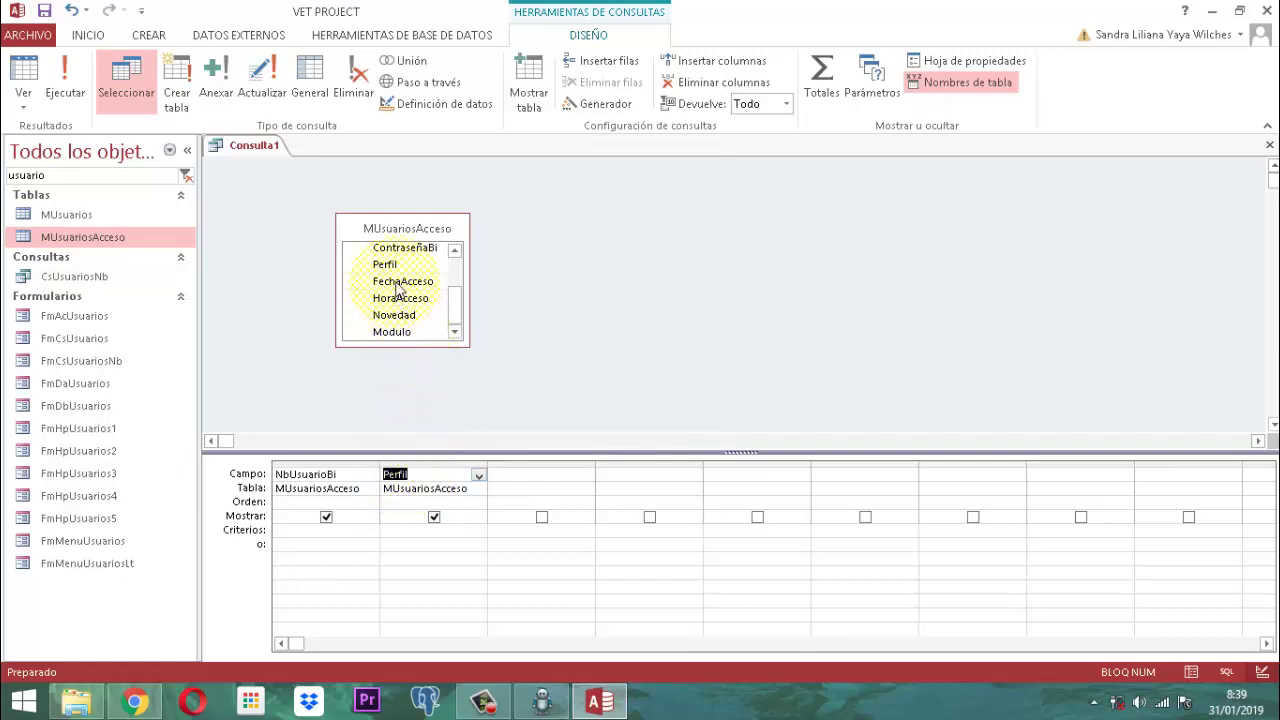
left_click_drag(397, 285, 510, 470)
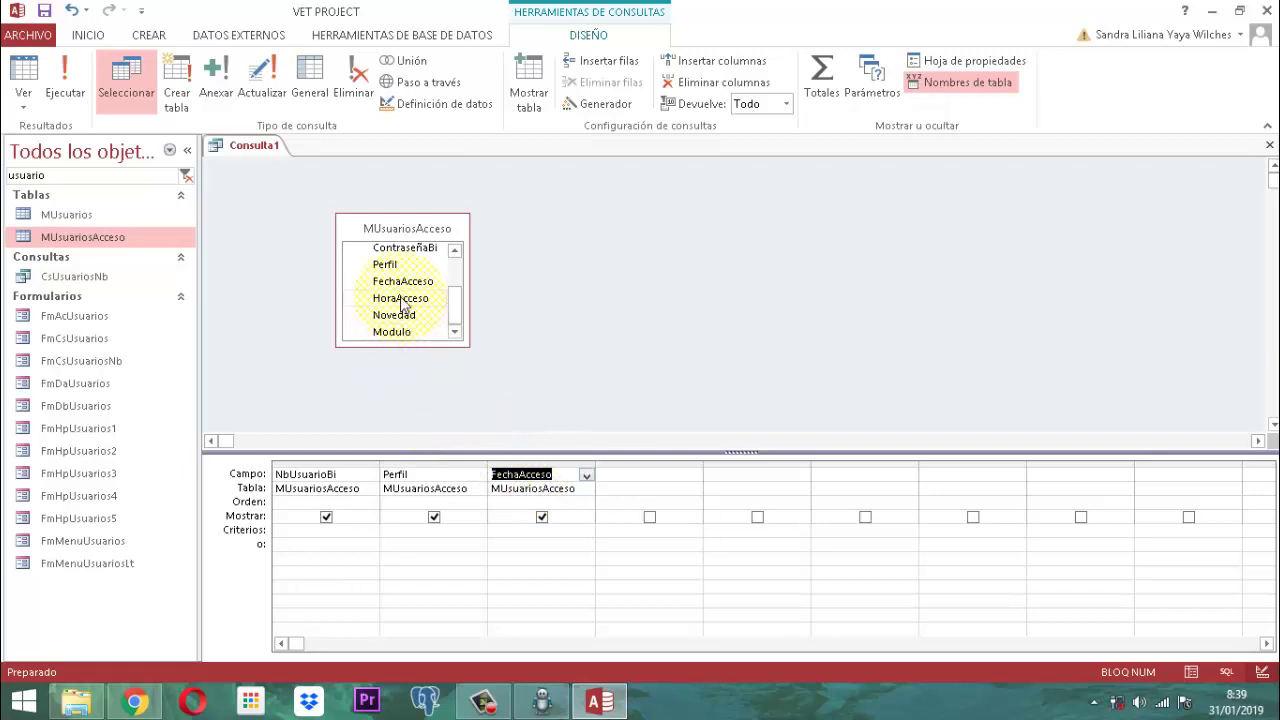
left_click_drag(405, 299, 643, 486)
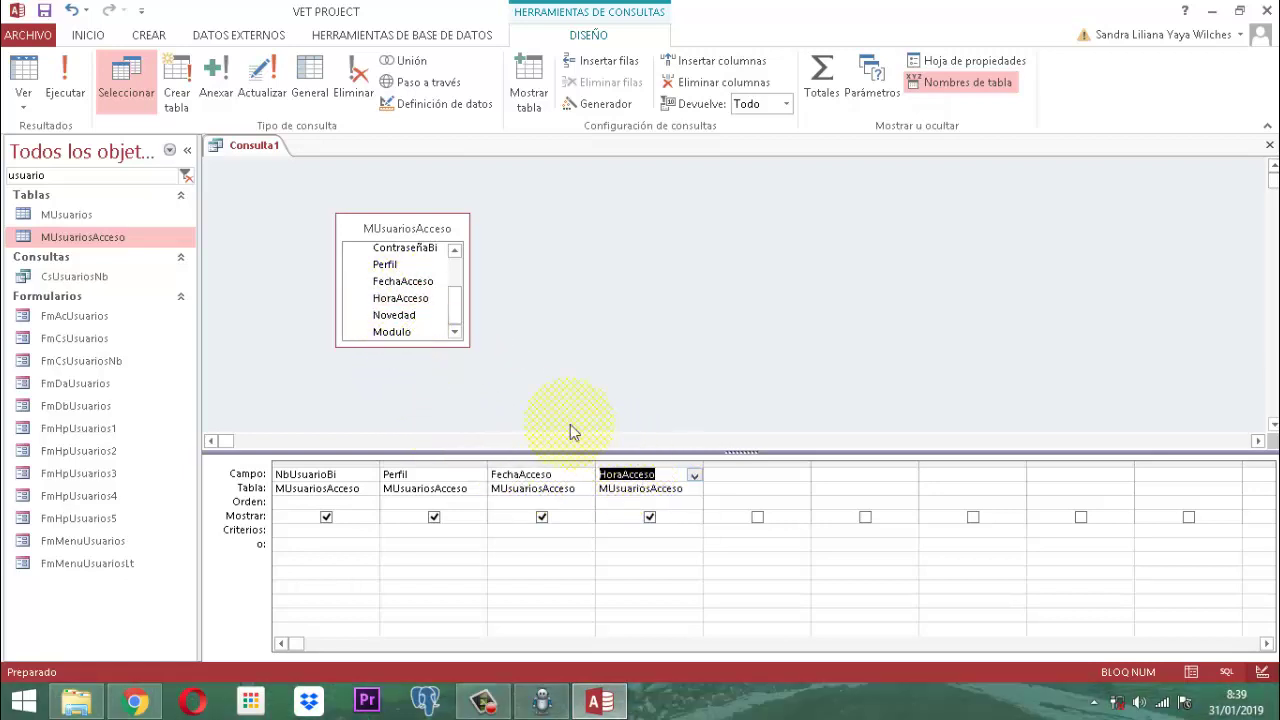
left_click_drag(393, 315, 730, 485)
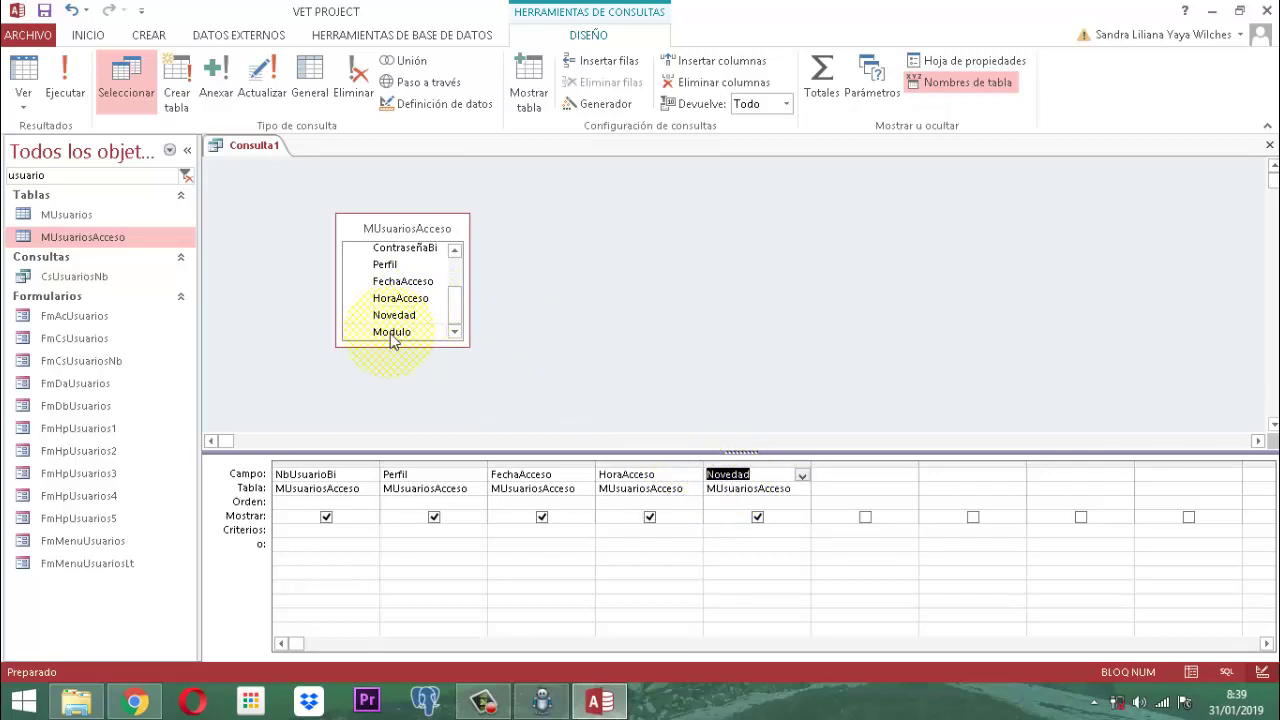
left_click_drag(391, 334, 834, 480)
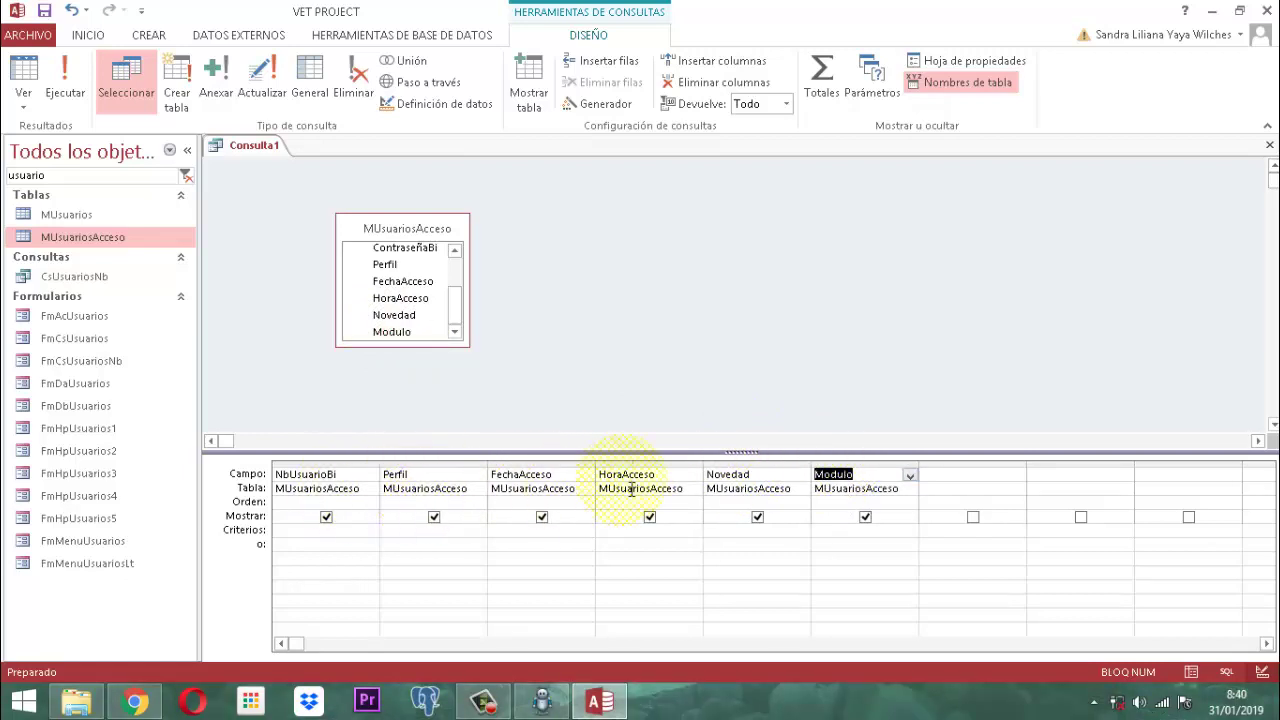
left_click(66, 82)
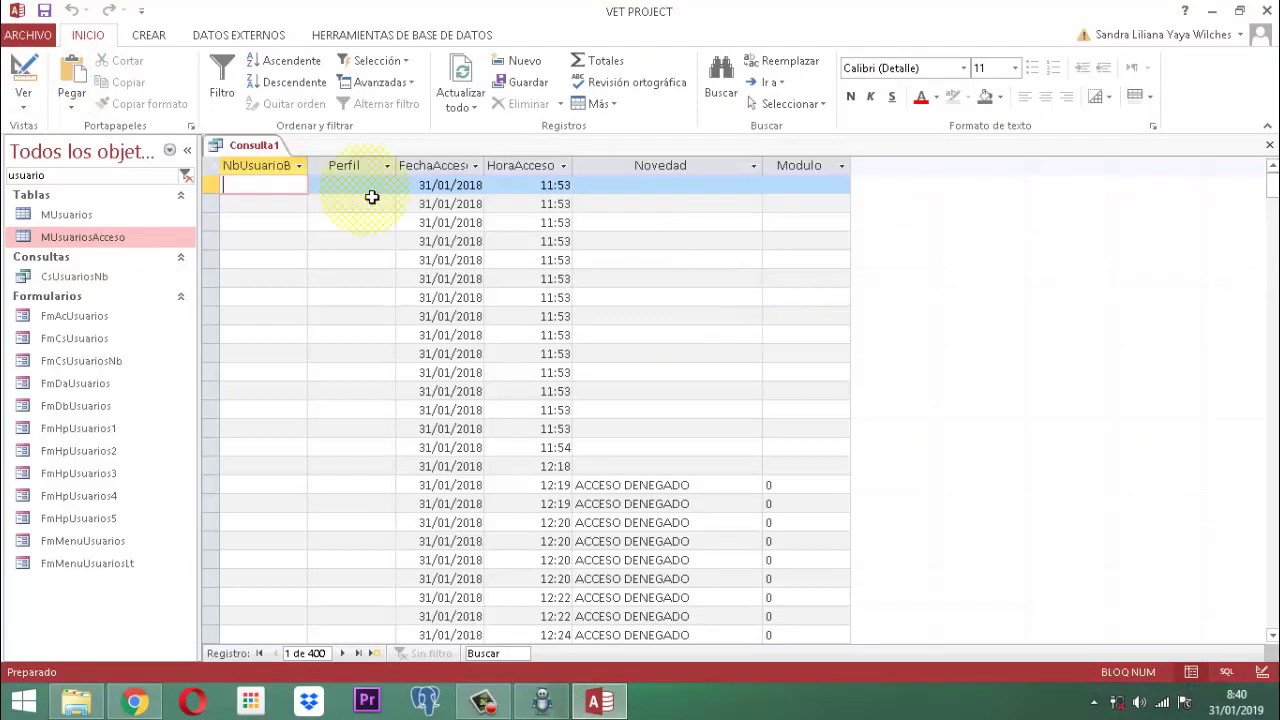
left_click(23, 67)
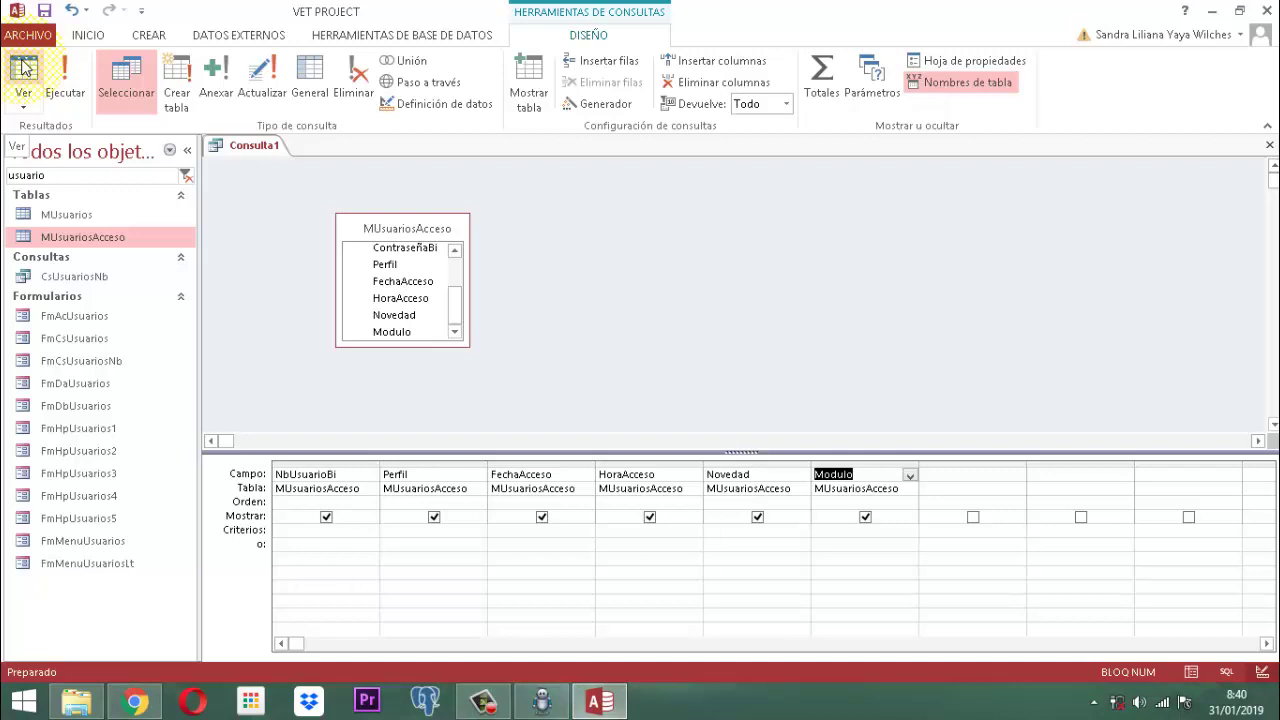
Step: Enter Como "SE DA*" as the Novedad criterion to match entries starting with SE DA
left_click(720, 531)
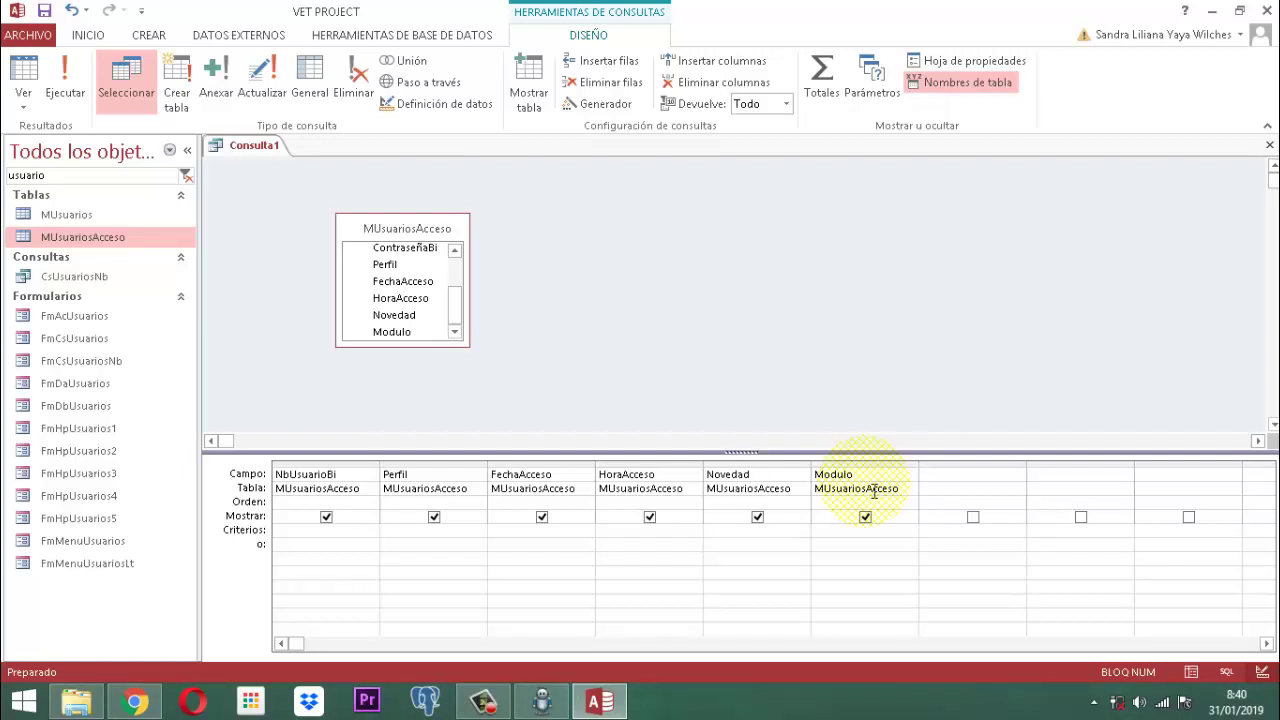
key("Caps_Lock")
type("SE DA")
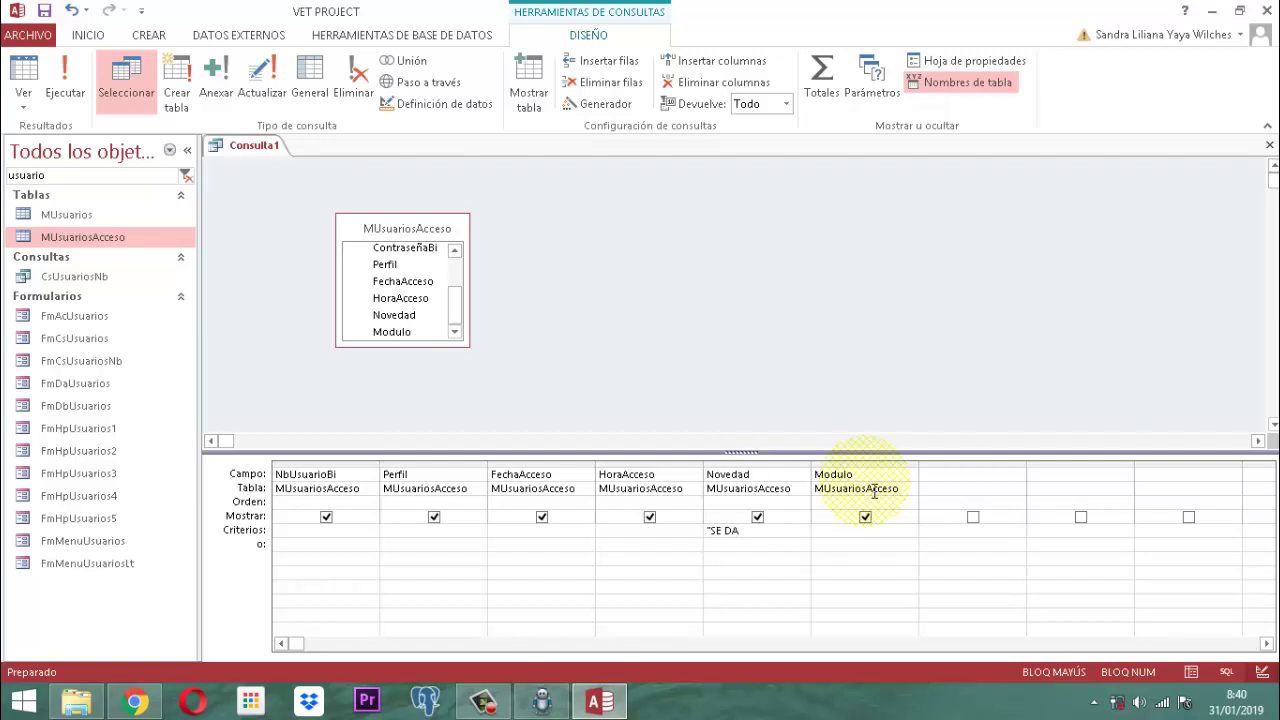
type("\"")
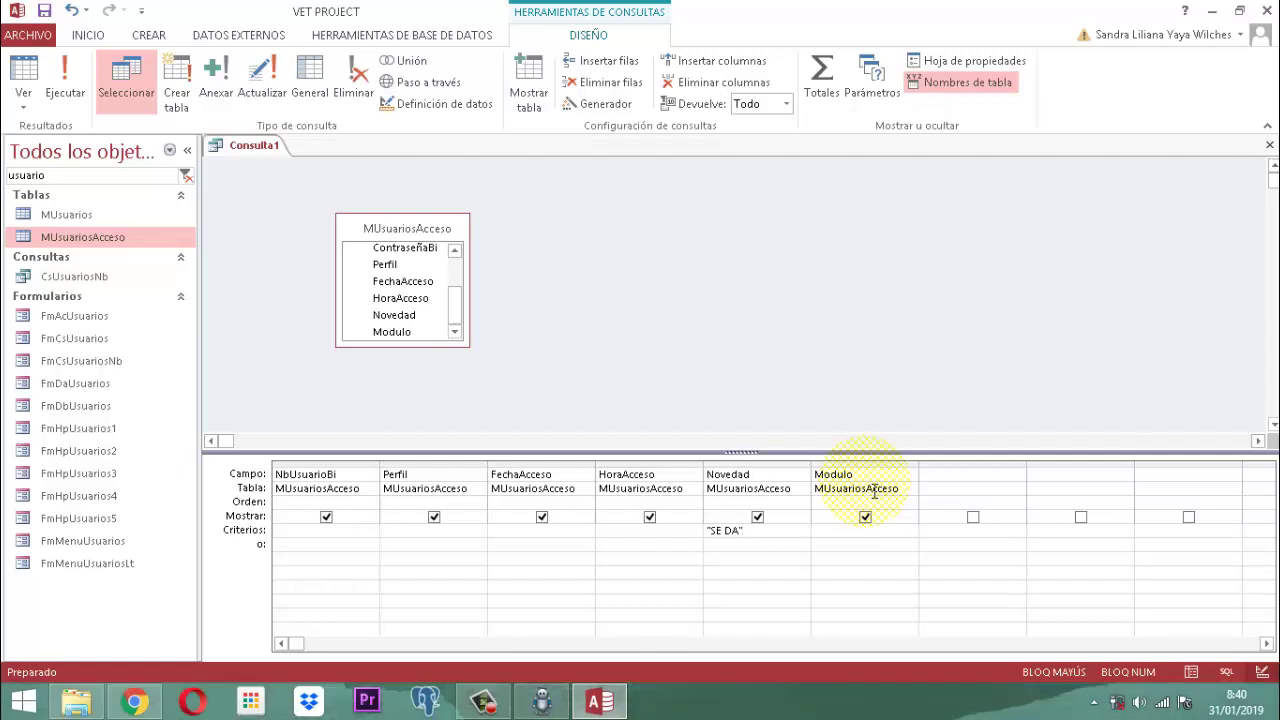
key("BackSpace")
key("BackSpace")
key("BackSpace")
key("BackSpace")
key("BackSpace")
key("BackSpace")
key("BackSpace")
type("Como")
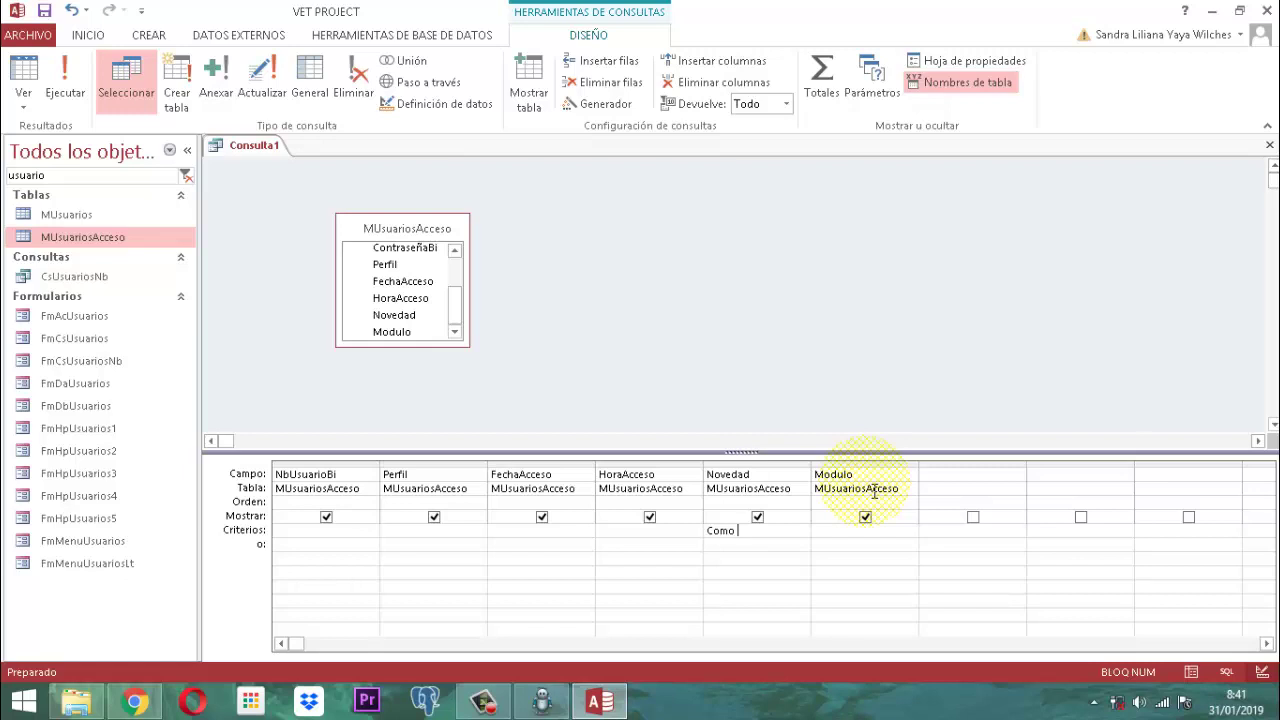
type(" \"")
key("Caps_Lock")
type("SE DA")
key("Caps_Lock")
type("*")
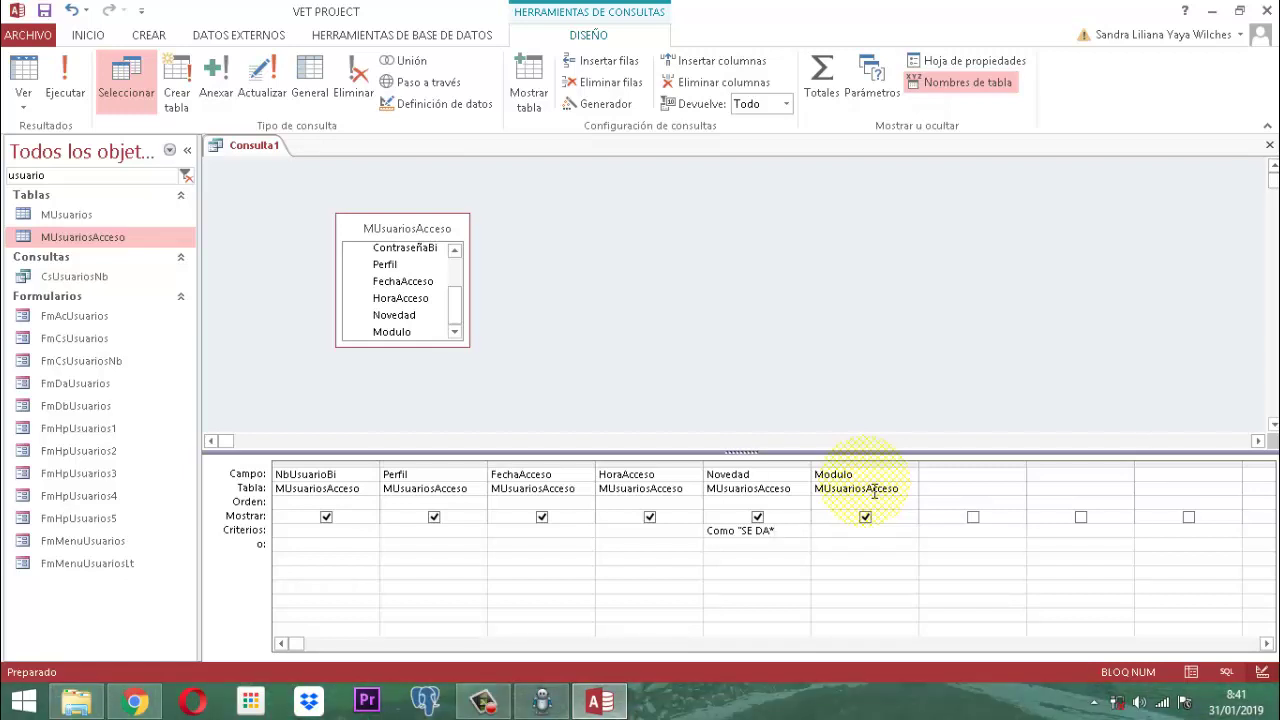
type("\"")
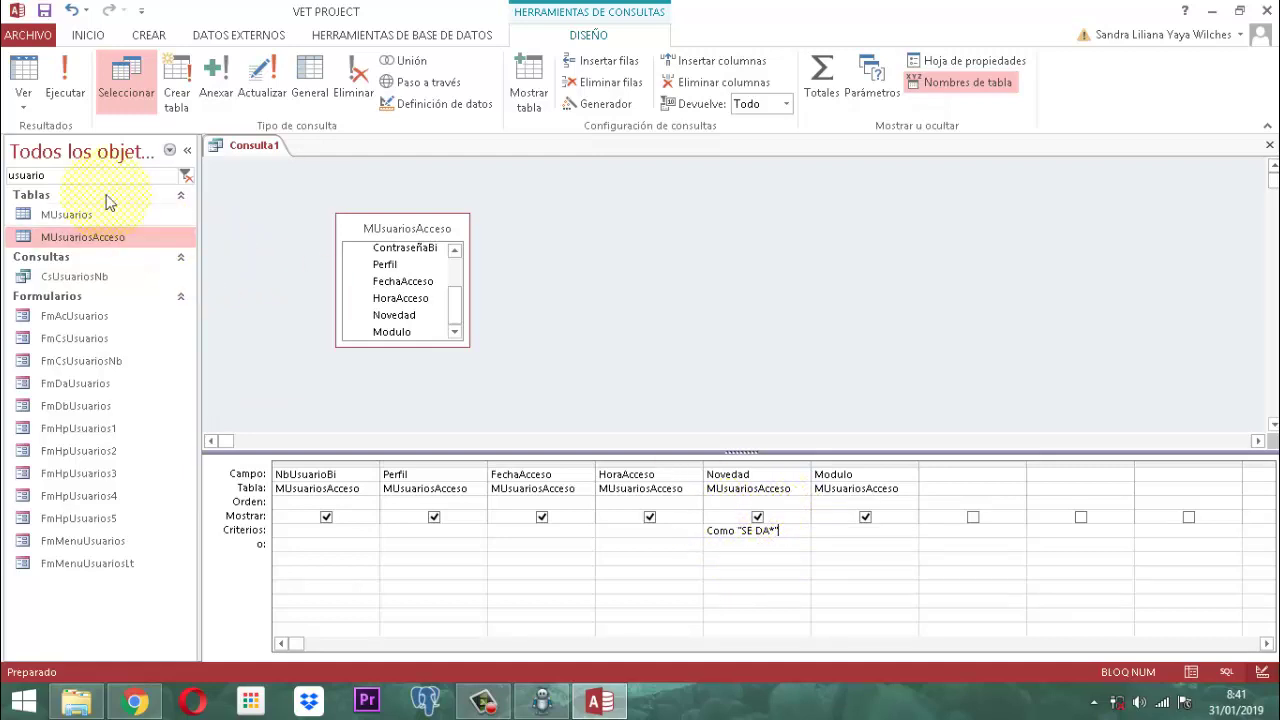
Step: Run the query to check the three SE DA ALTA A USUARIO rows, then trim the Novedad criterion to Como
left_click(63, 80)
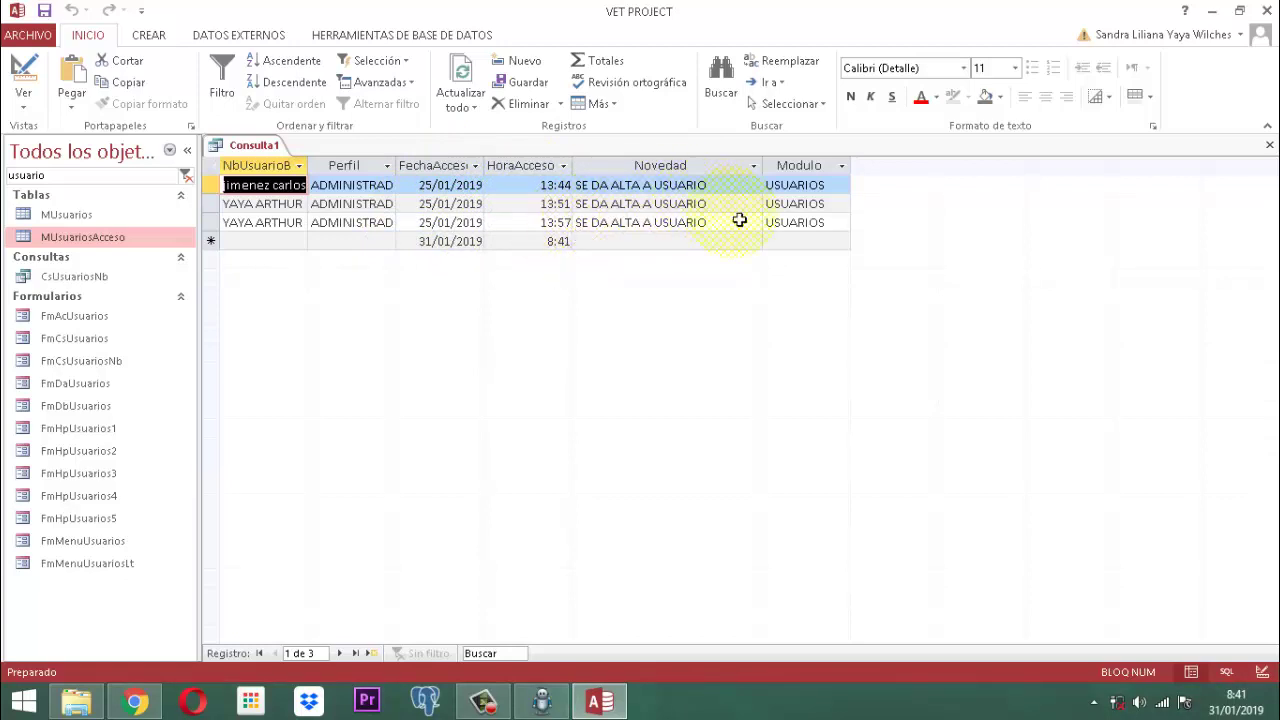
left_click(36, 74)
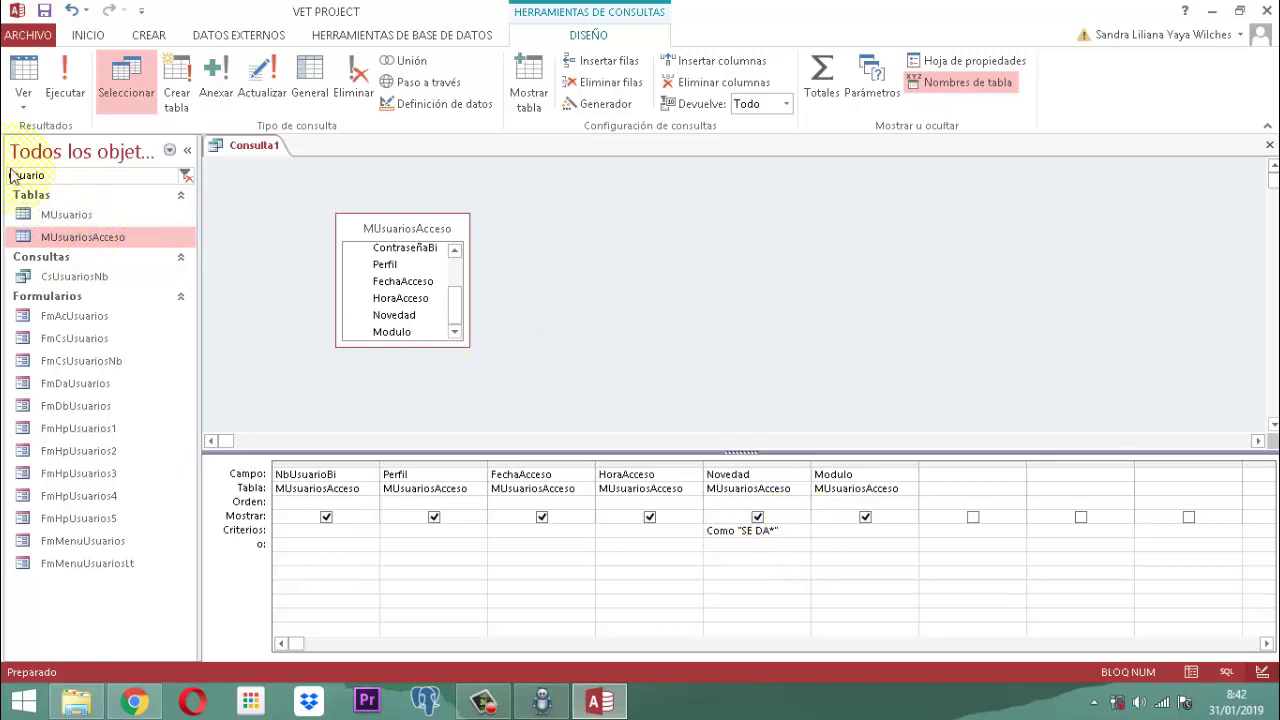
left_click(67, 68)
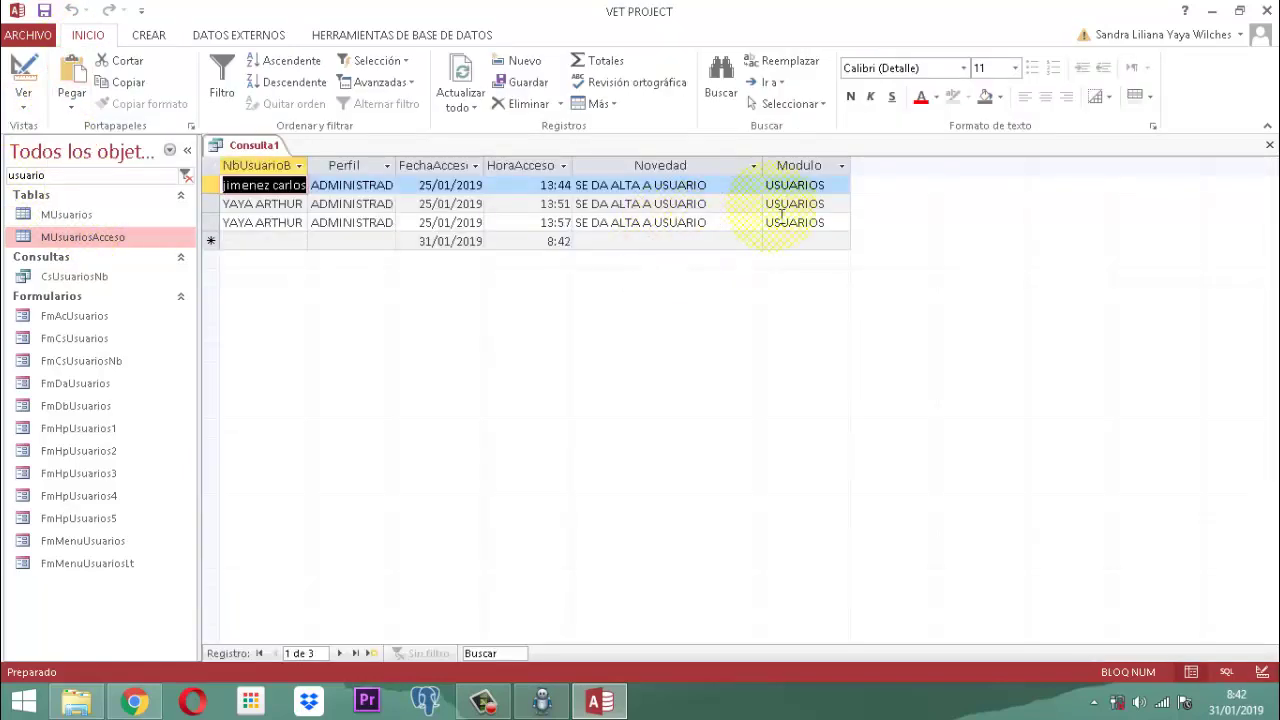
left_click(22, 78)
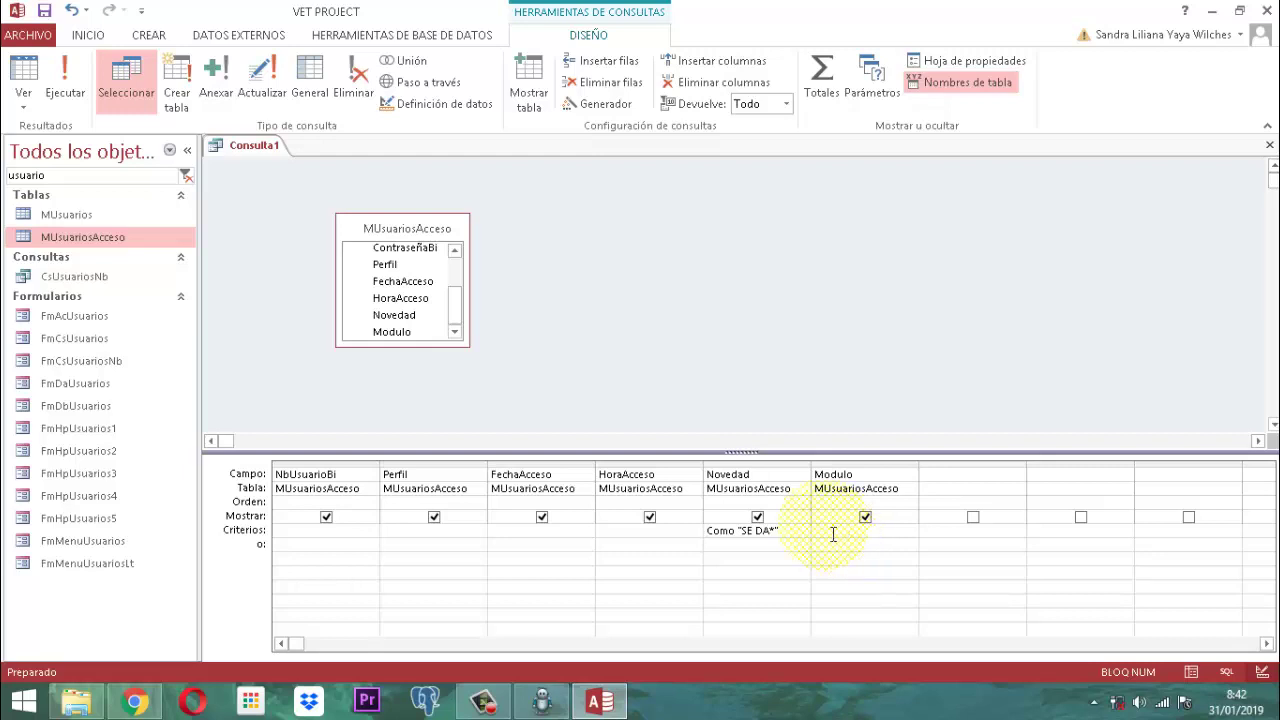
left_click(64, 76)
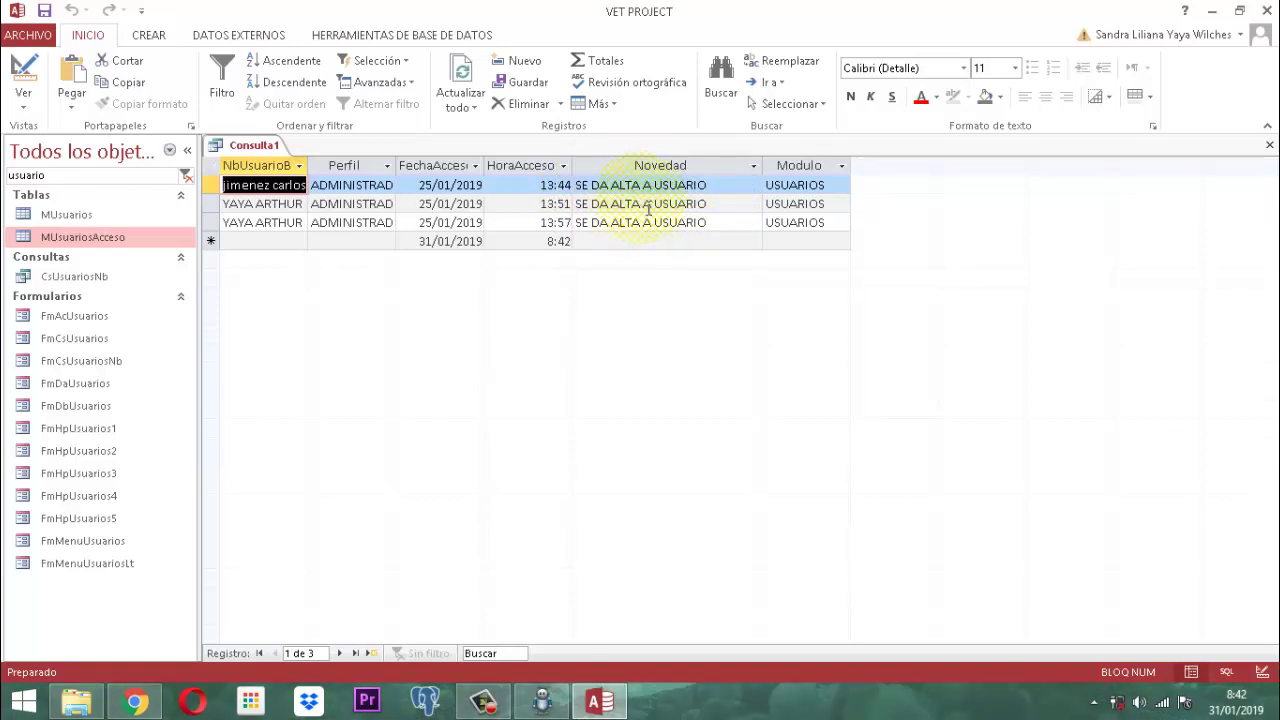
left_click(24, 66)
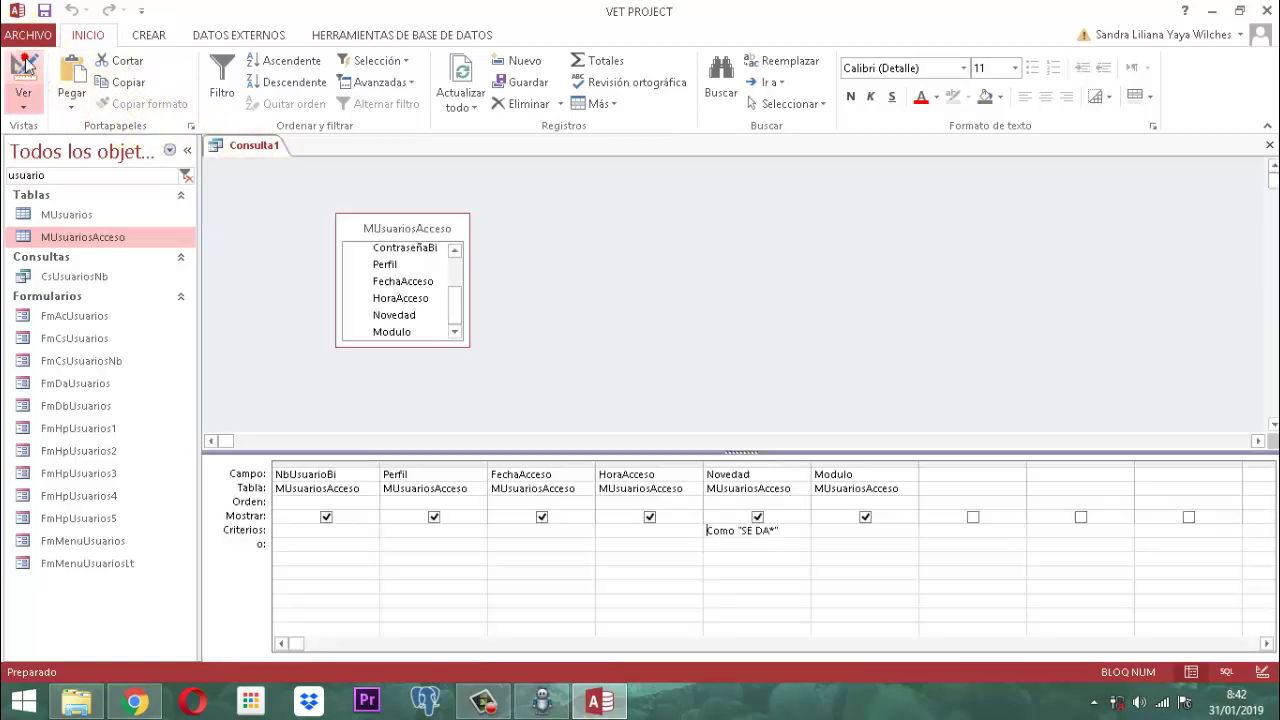
left_click(803, 532)
key("BackSpace")
key("BackSpace")
key("BackSpace")
key("BackSpace")
key("BackSpace")
key("BackSpace")
key("BackSpace")
key("BackSpace")
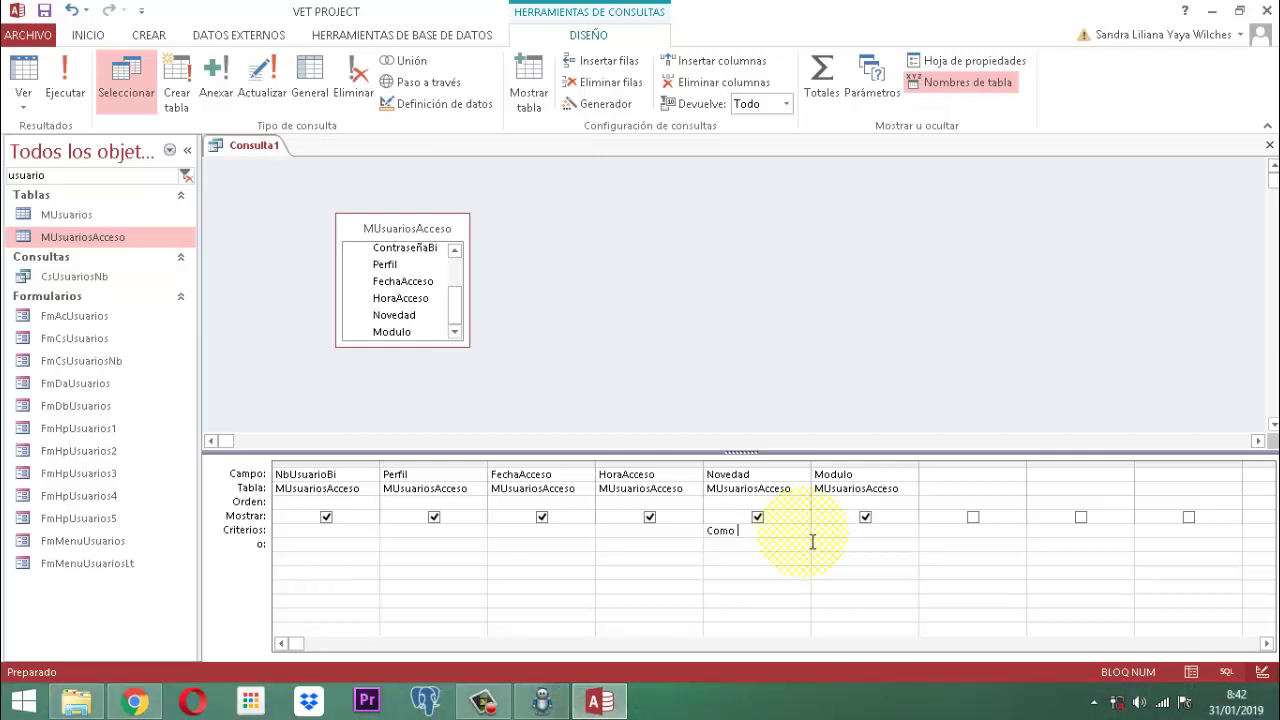
Step: Change the Novedad criterion to Como "*ALTA*" and run it to confirm three records
type("\"*")
key("Caps_Lock")
type("ALTA*")
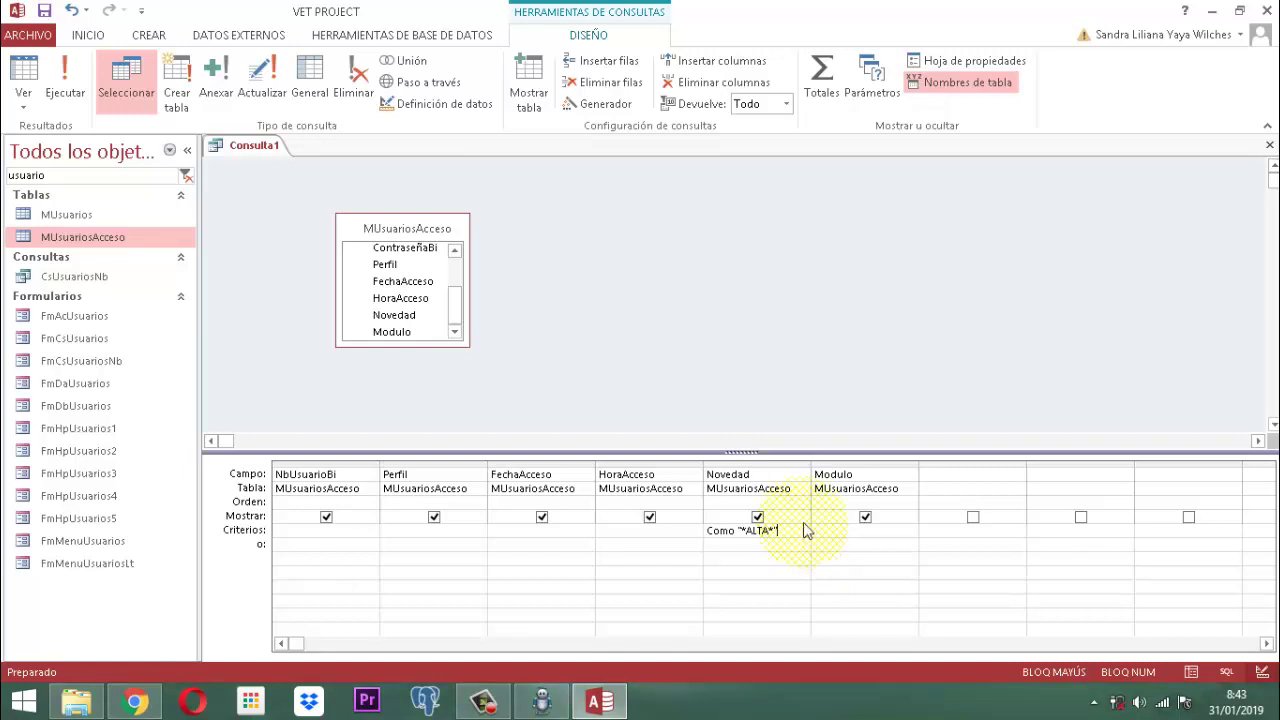
left_click(66, 93)
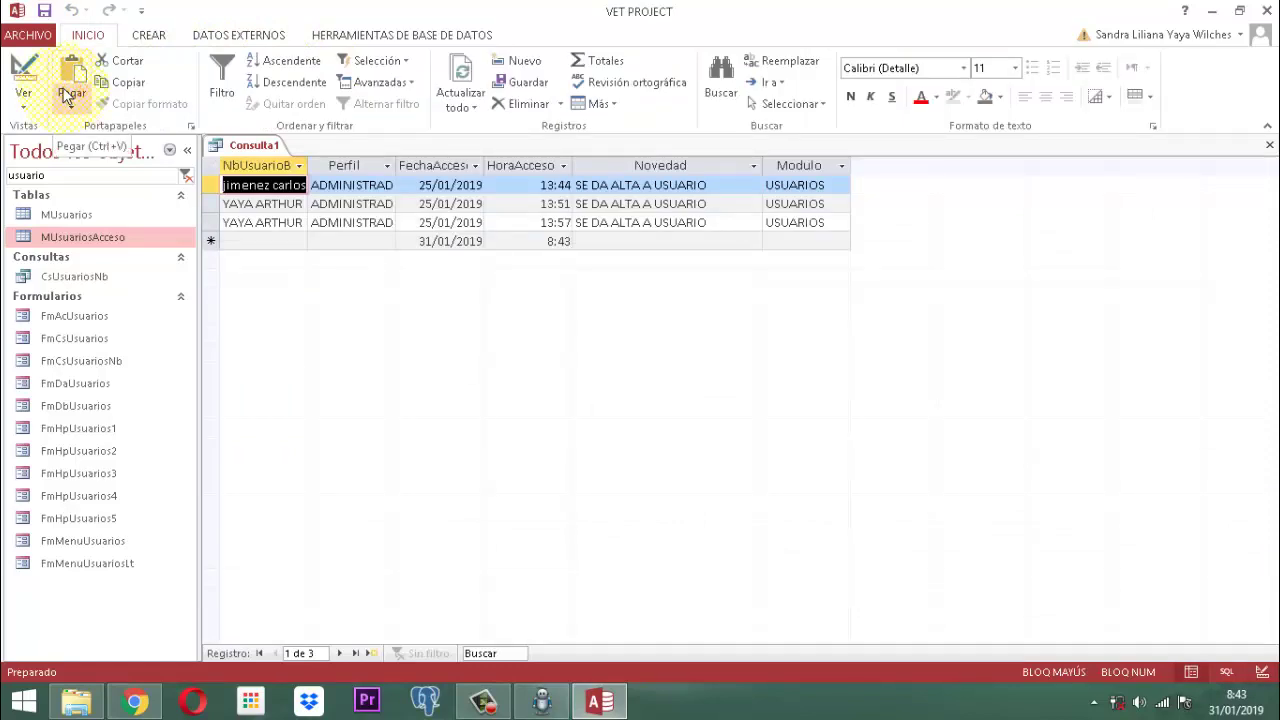
left_click(21, 70)
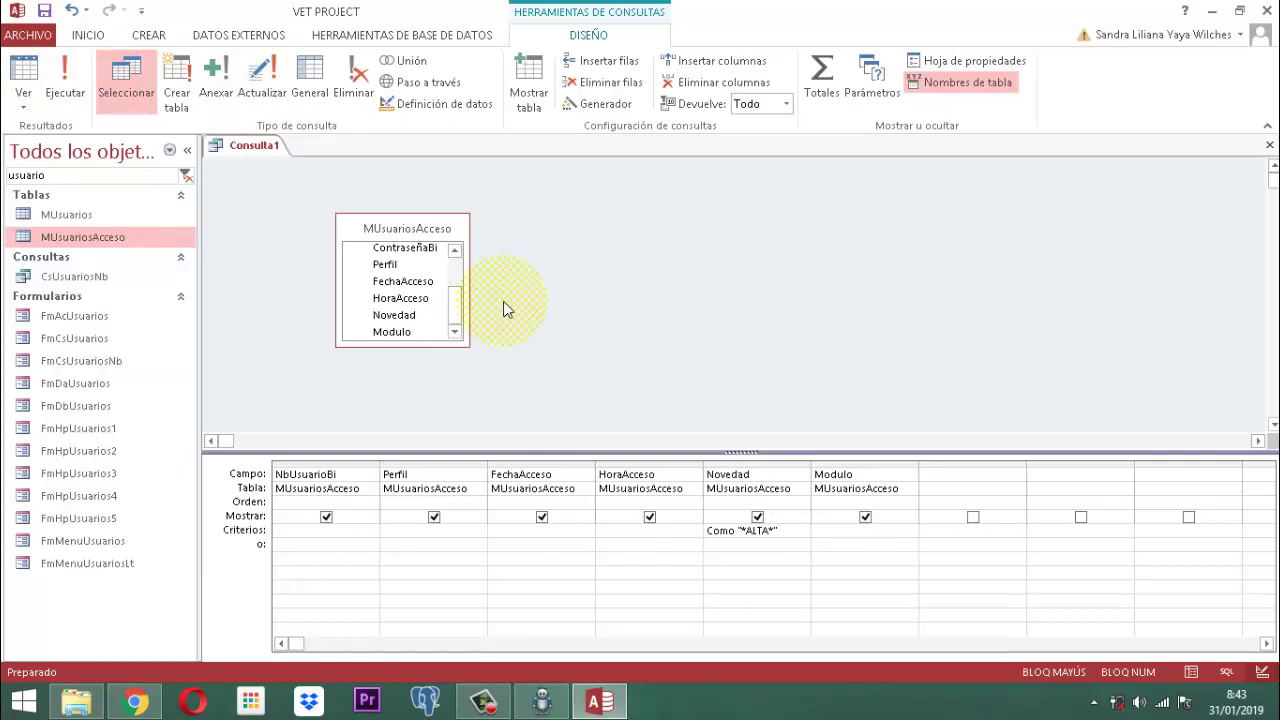
Step: Save Consulta1 under the name Qry_Usuario_in1, then close the query tab
right_click(256, 149)
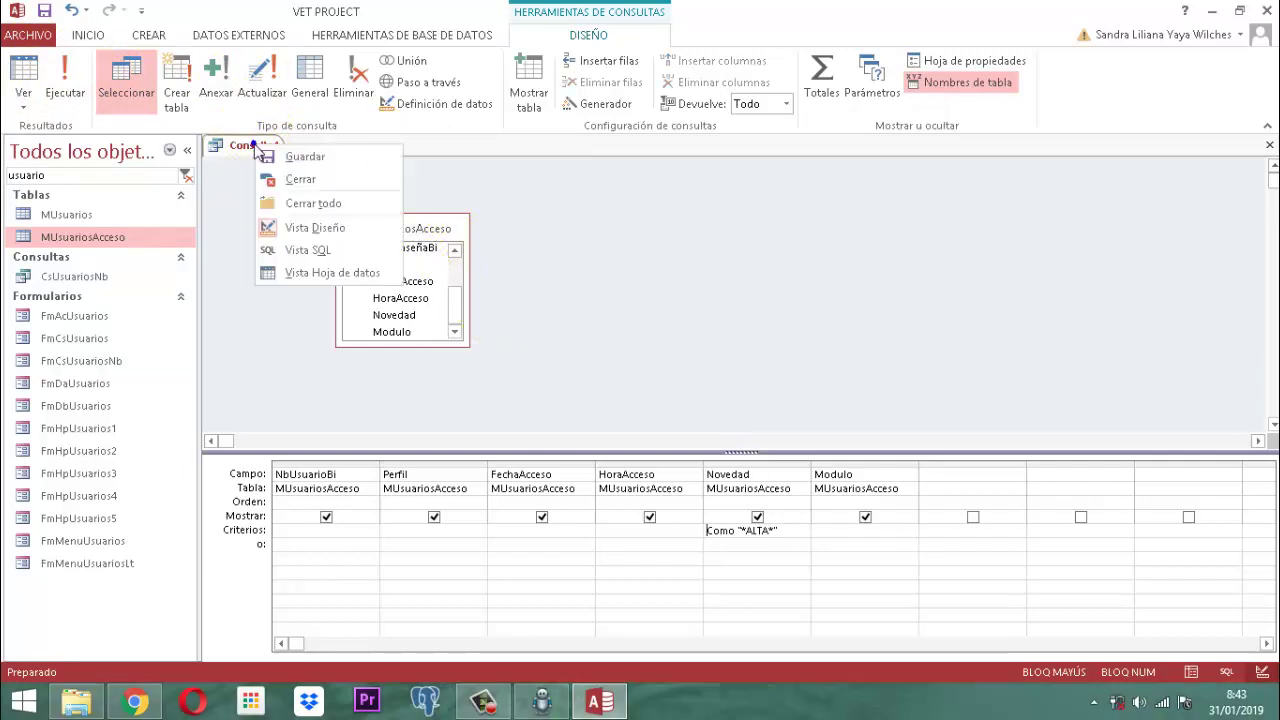
left_click(308, 158)
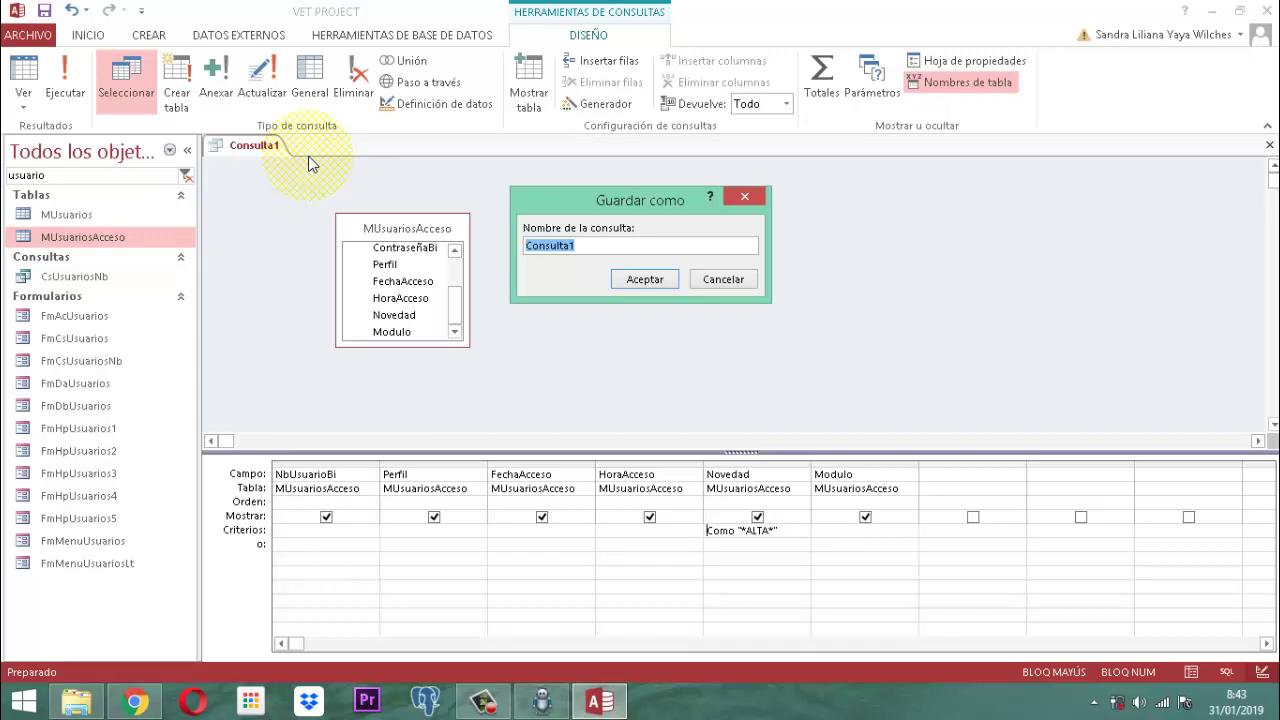
type("Q")
key("Caps_Lock")
type("ry")
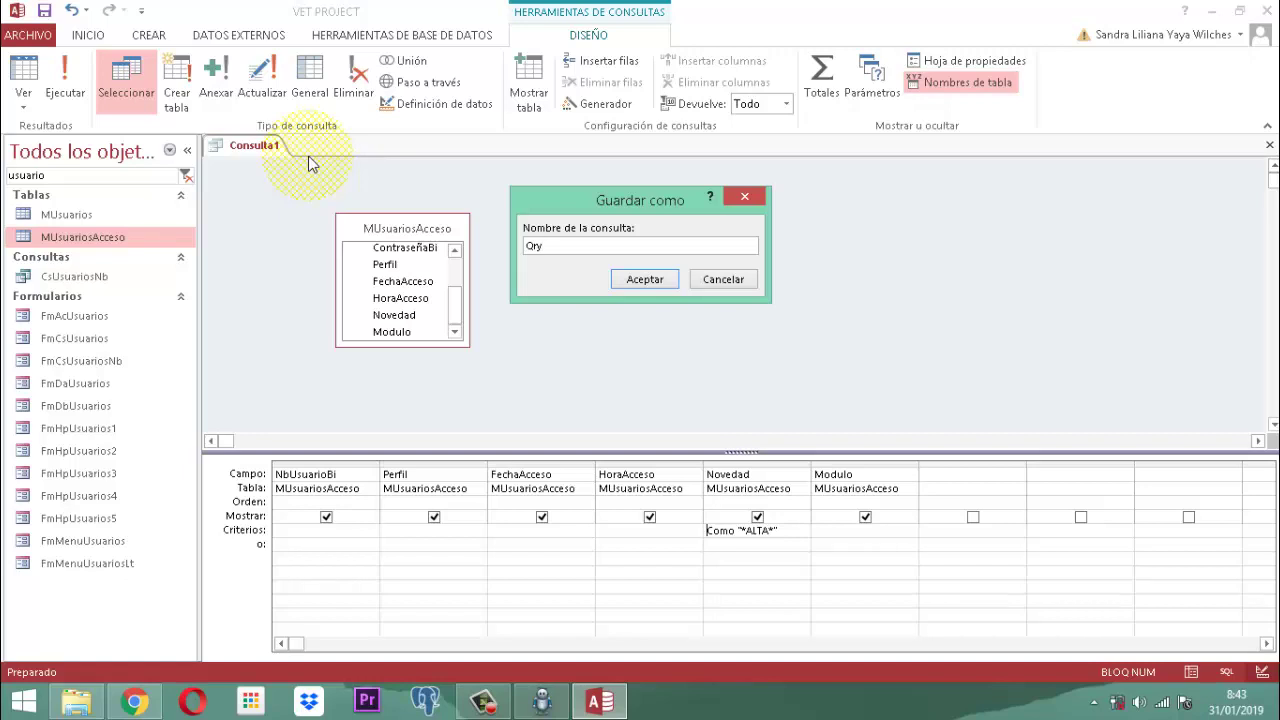
type("_Usuario")
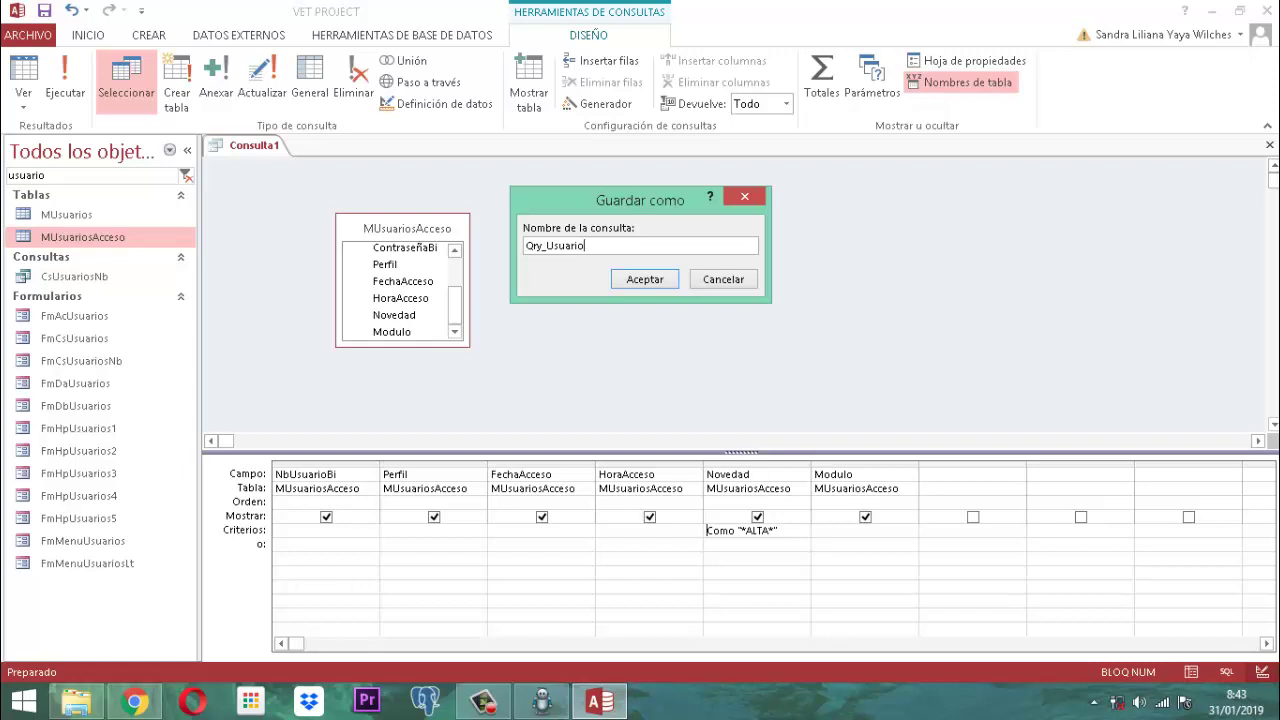
type("_")
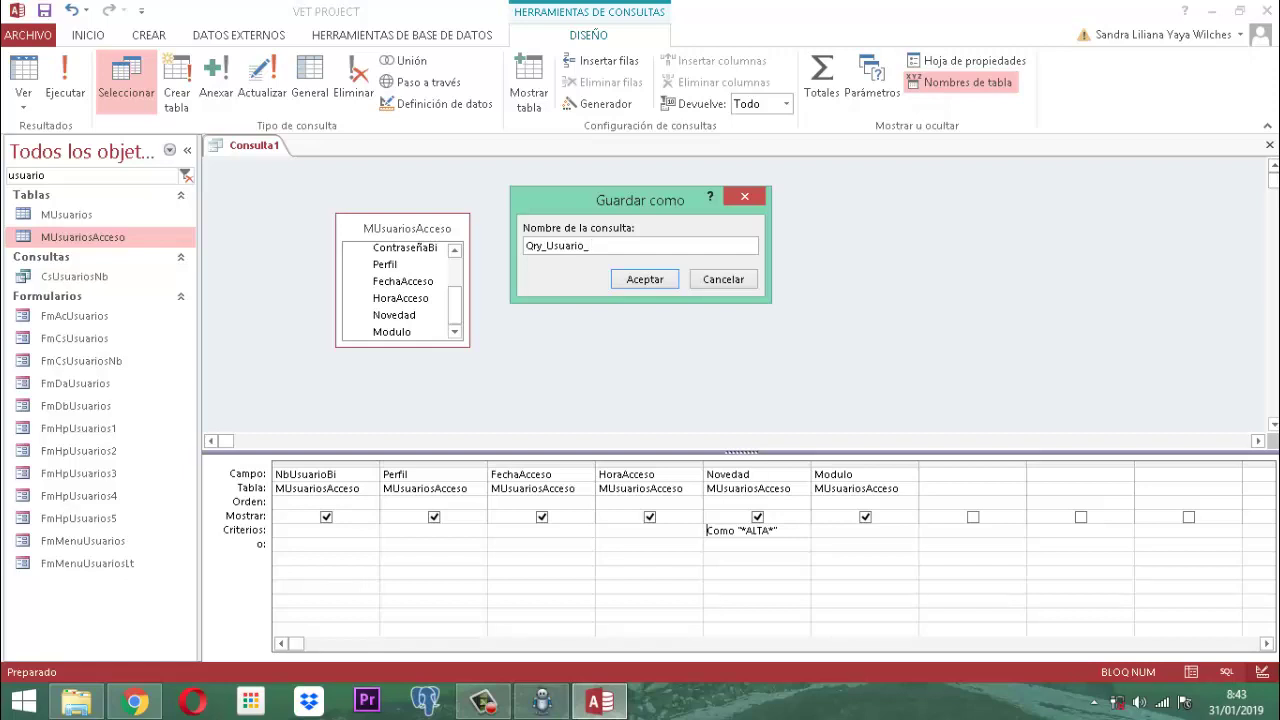
type("in")
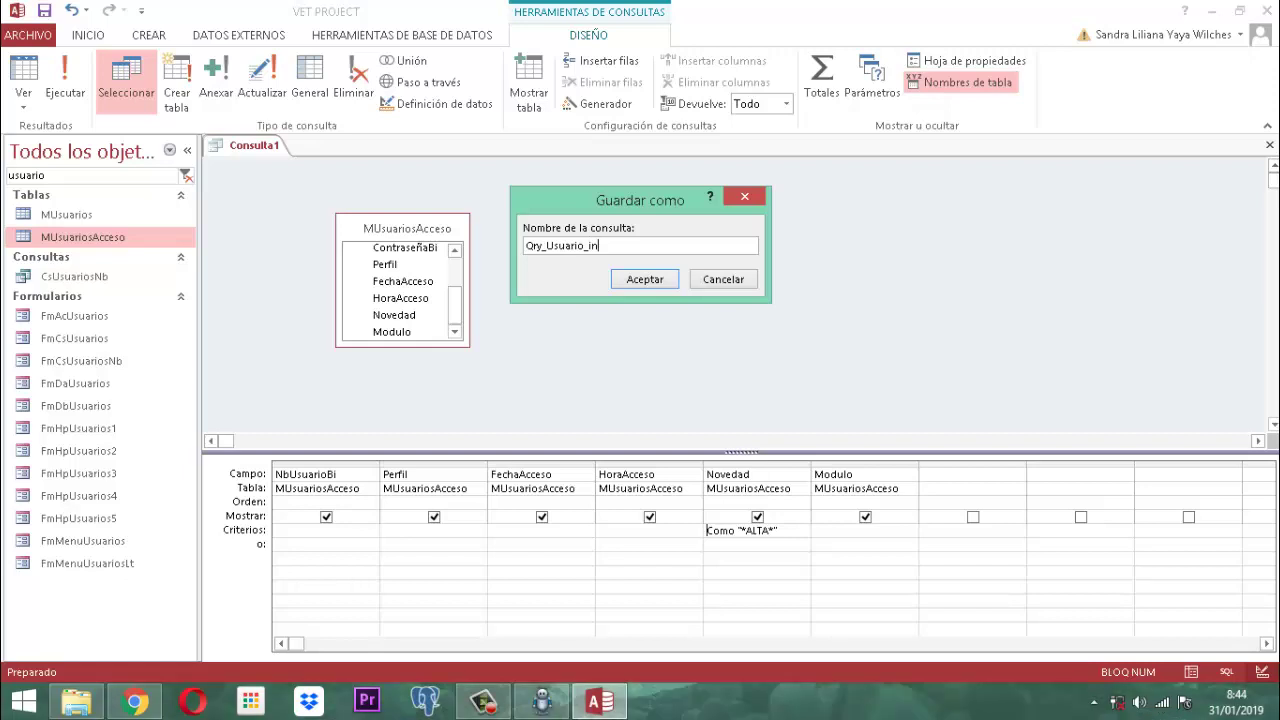
type("1")
key("Return")
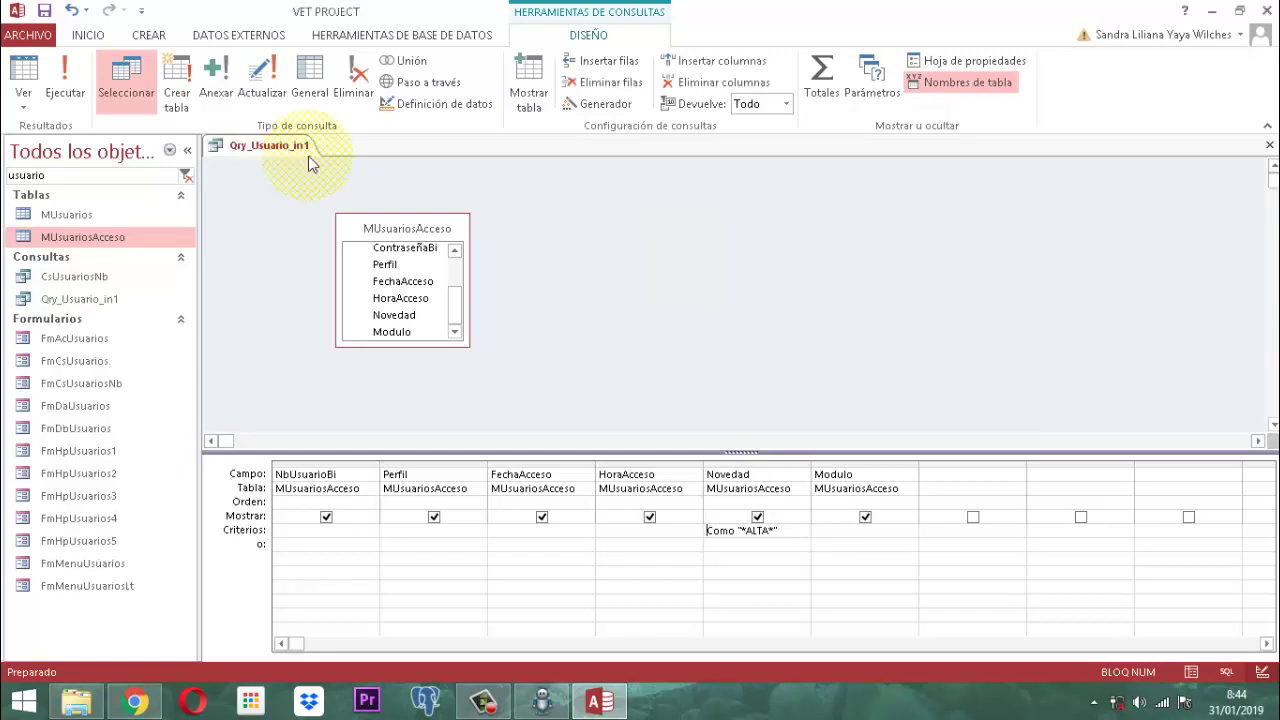
right_click(258, 147)
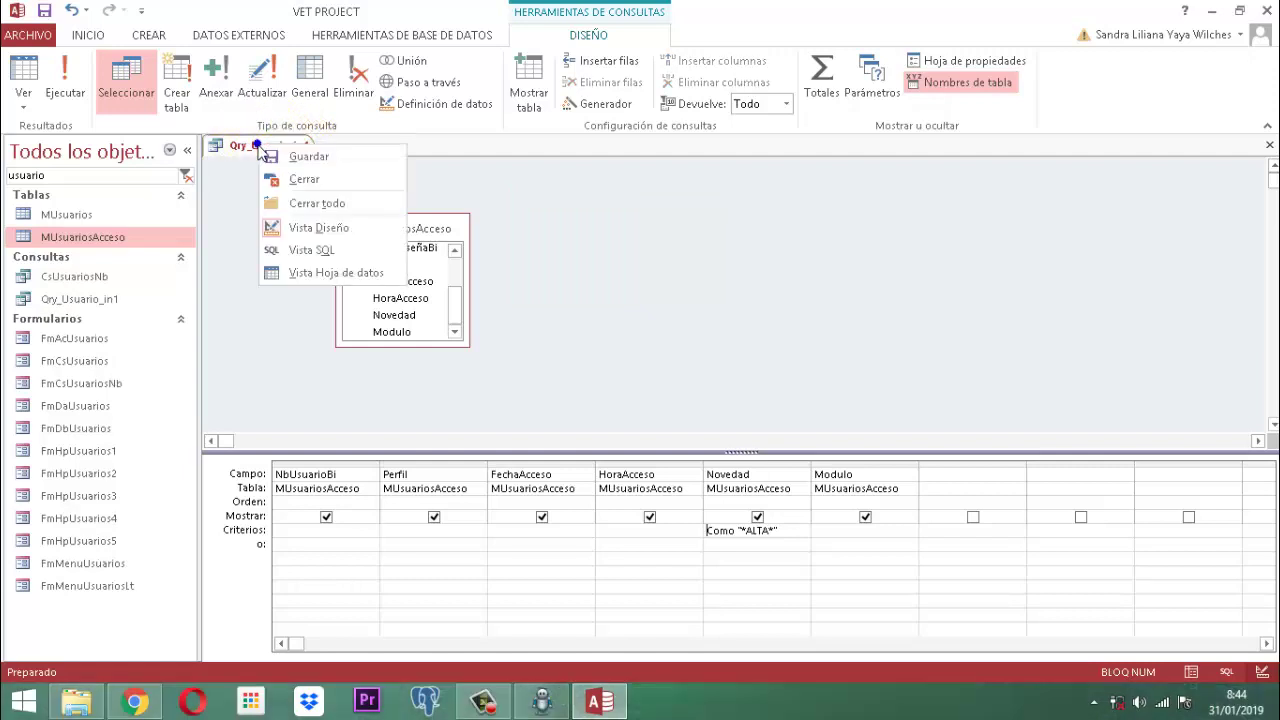
left_click(305, 179)
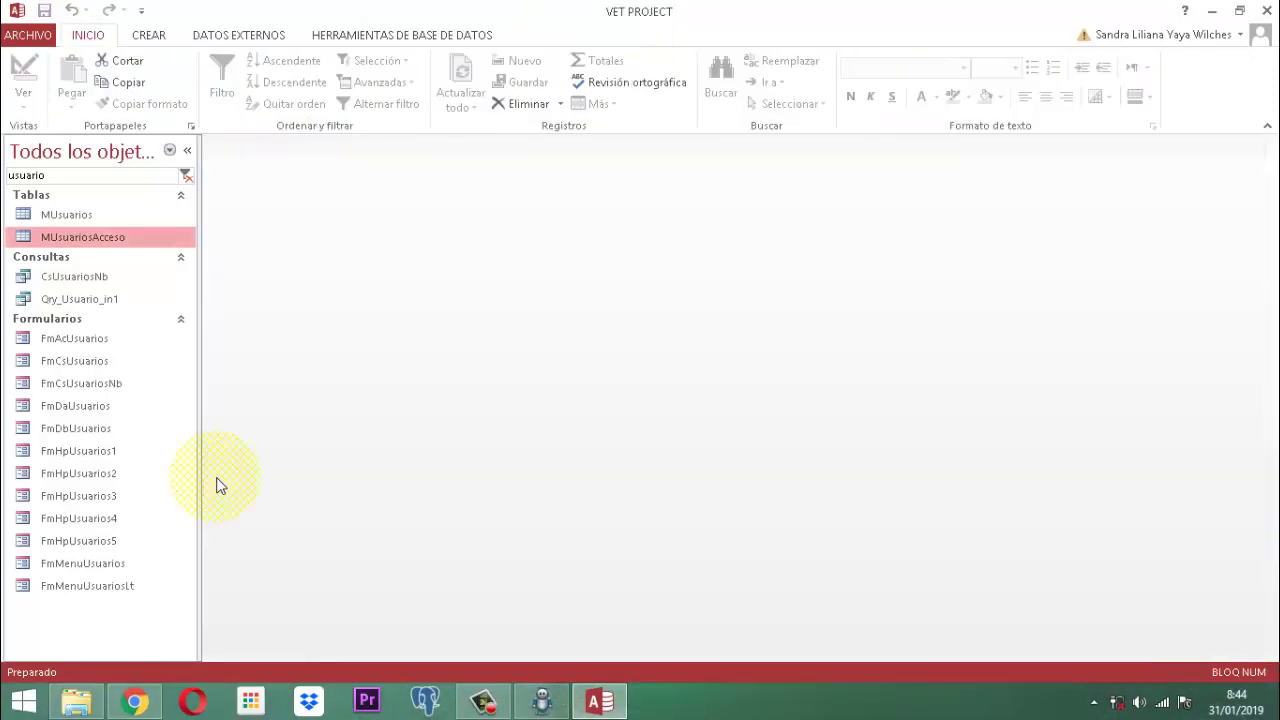
Step: Select Qry_Usuario_in1 in the navigation pane and show the CREAR ribbon tab
left_click(65, 300)
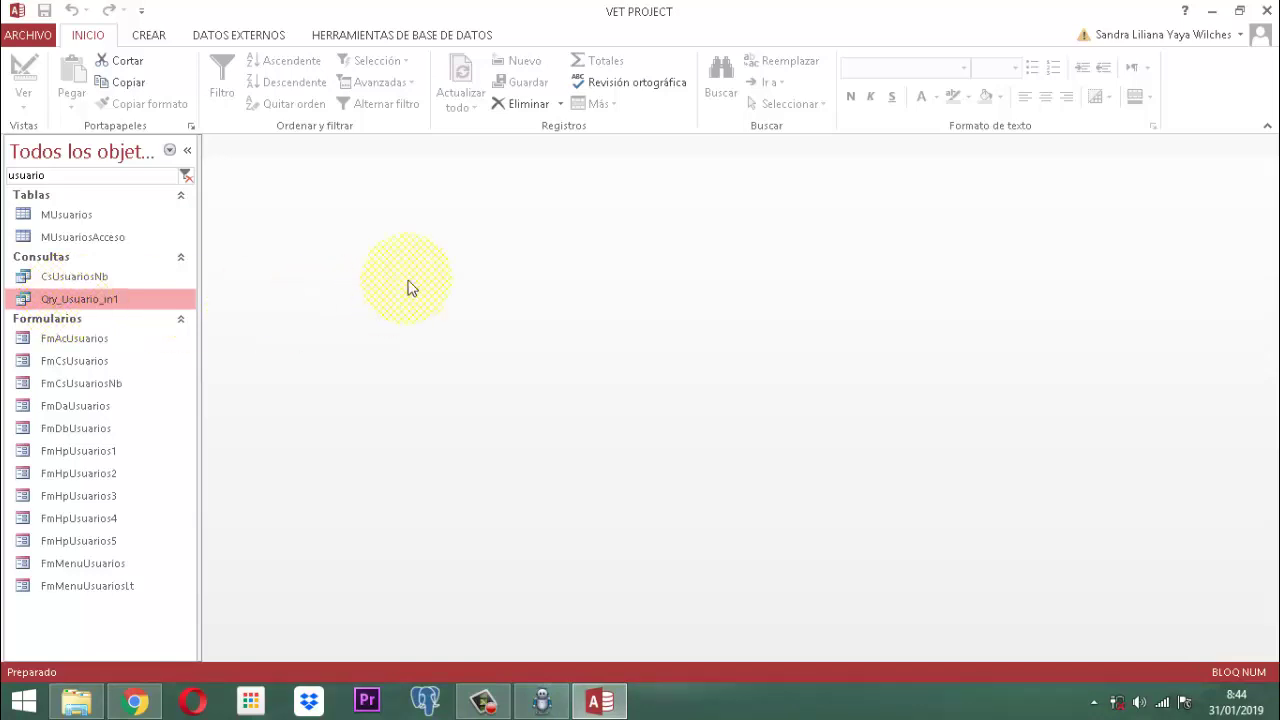
left_click(148, 38)
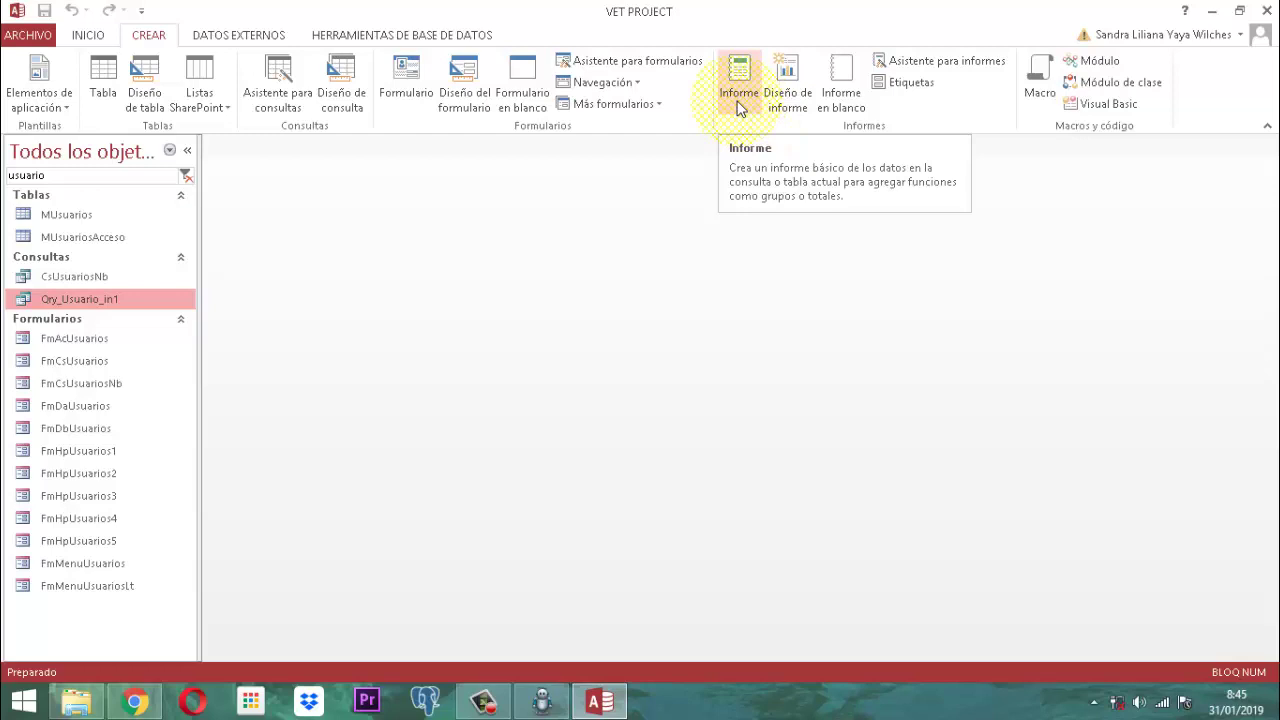
Step: Build a basic report from Qry_Usuario_in1 listing its three SE DA ALTA A USUARIO records
left_click(740, 100)
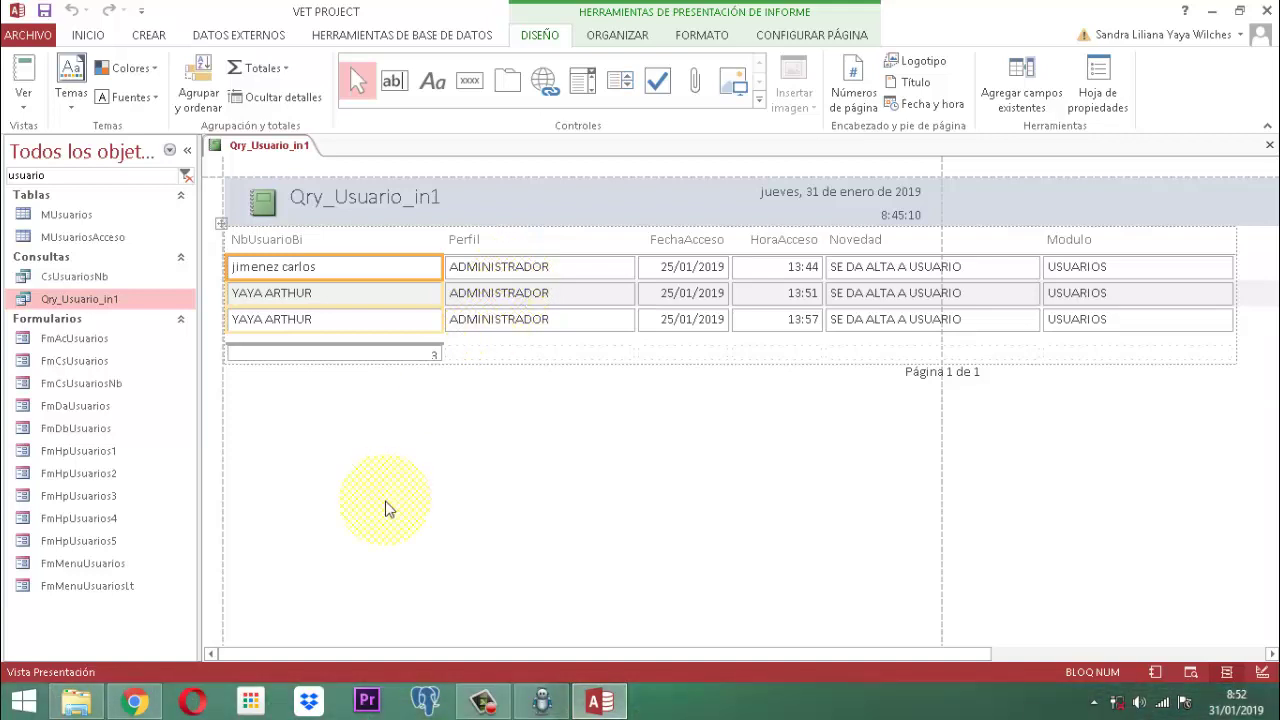
right_click(269, 146)
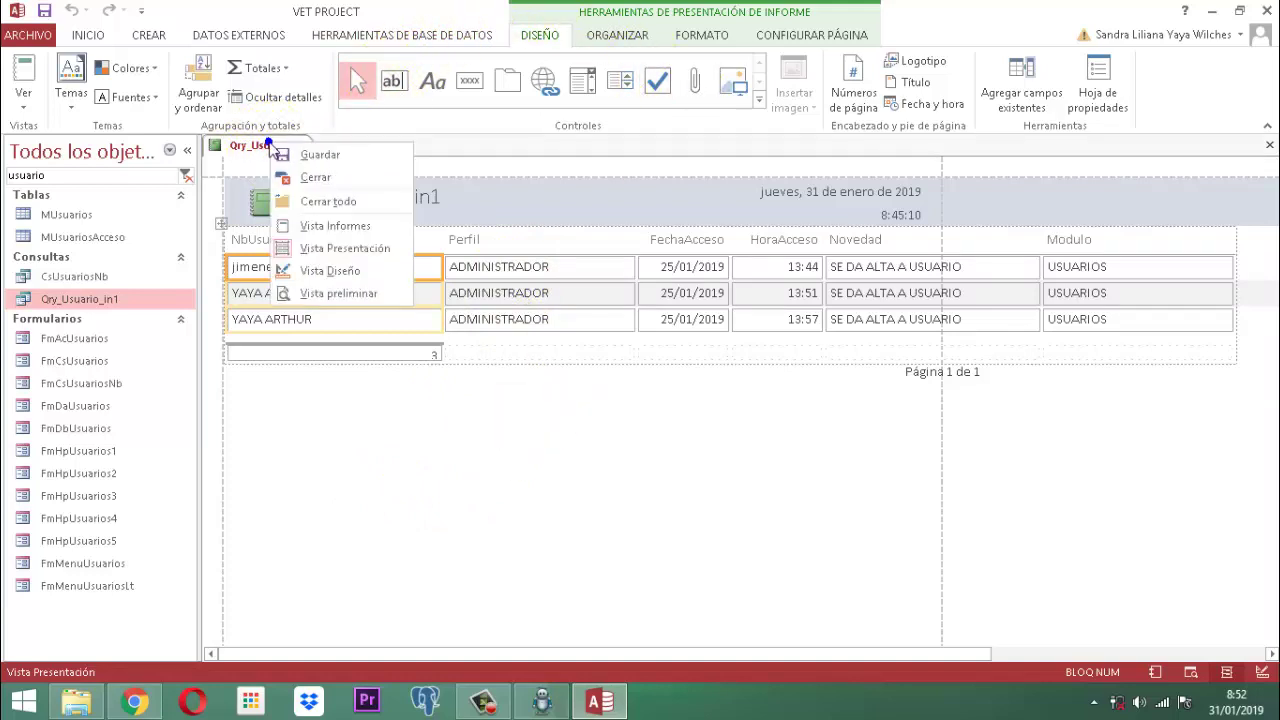
Step: Switch the report to Design view and select every control in all sections
left_click(327, 273)
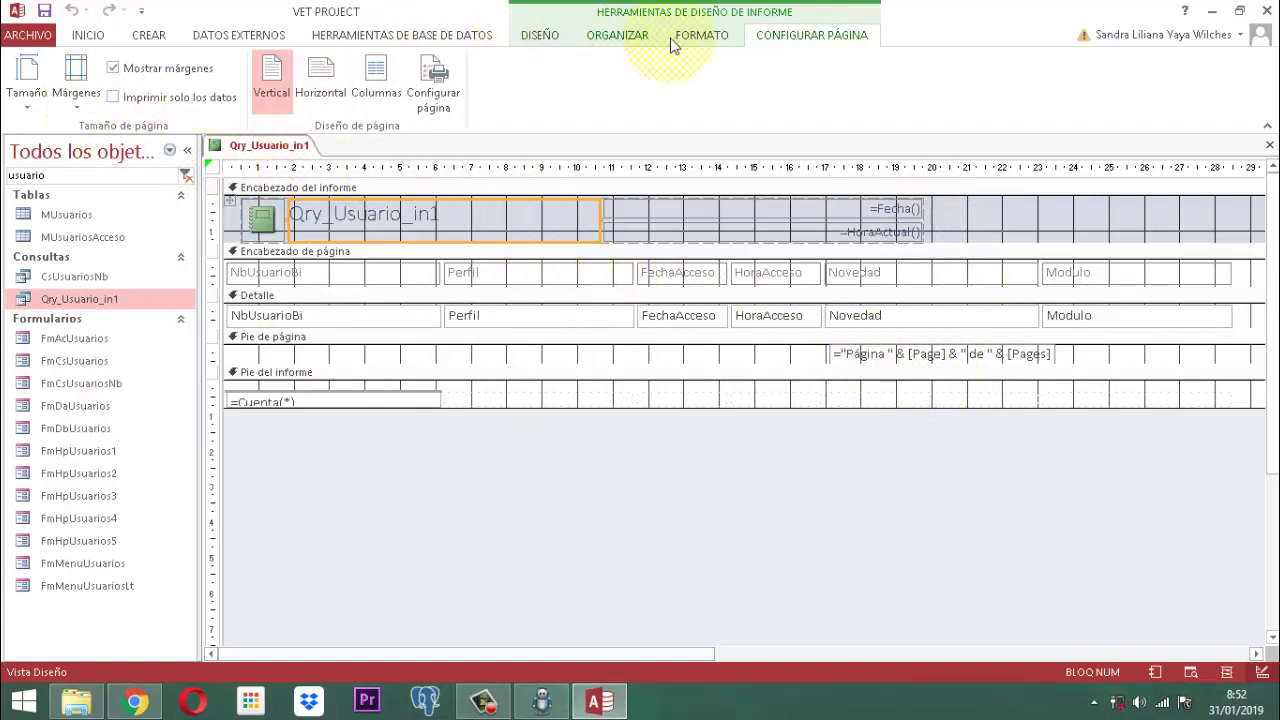
left_click(706, 40)
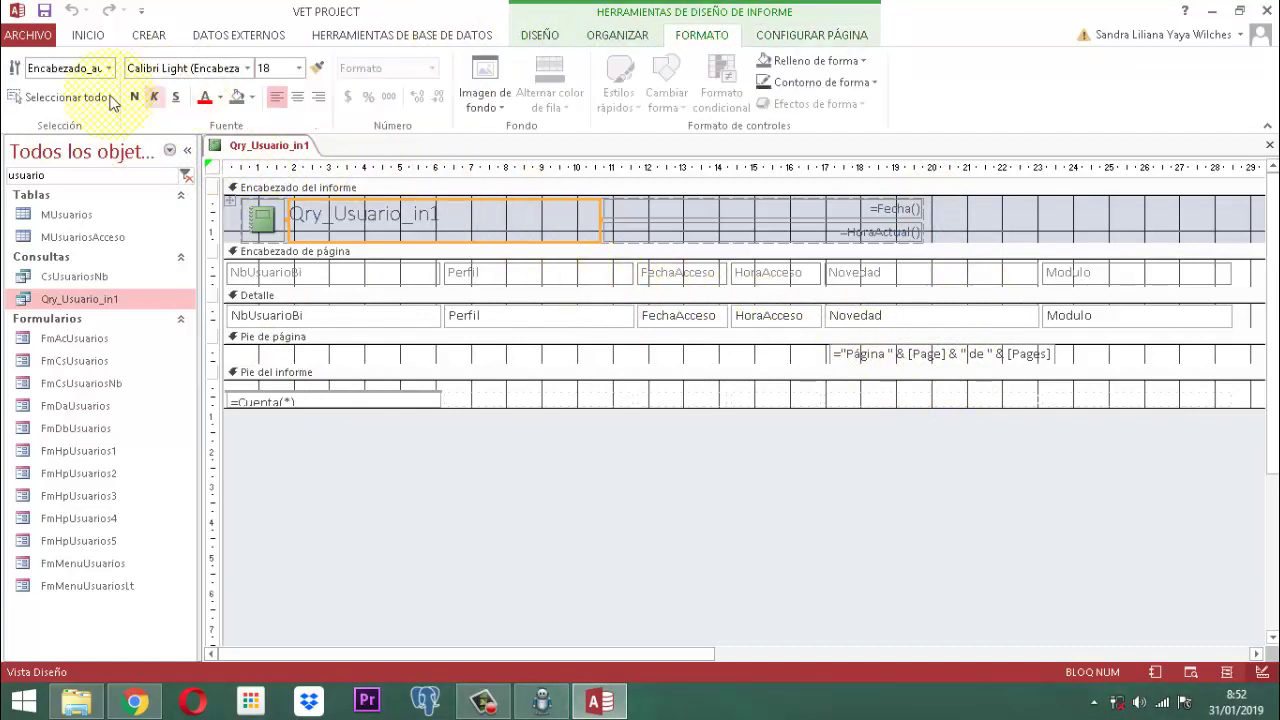
left_click(57, 103)
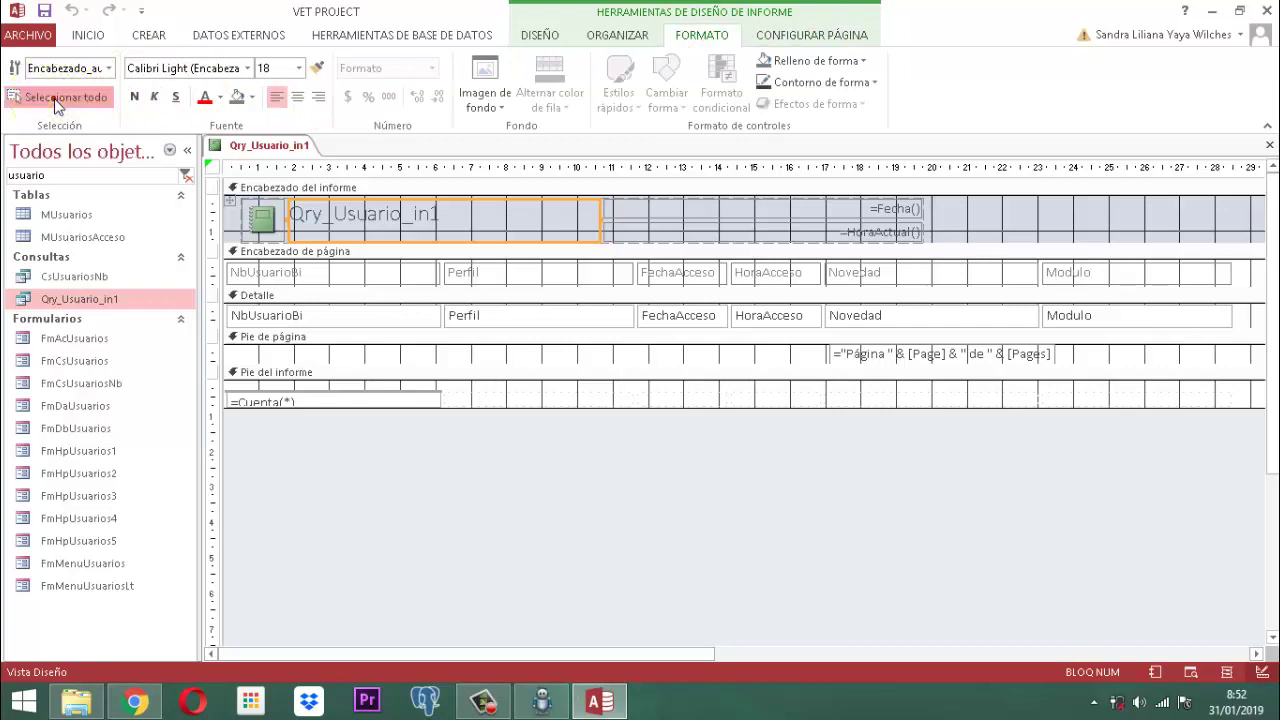
Step: Format all selected report text as 10-point, black and bold
left_click(300, 67)
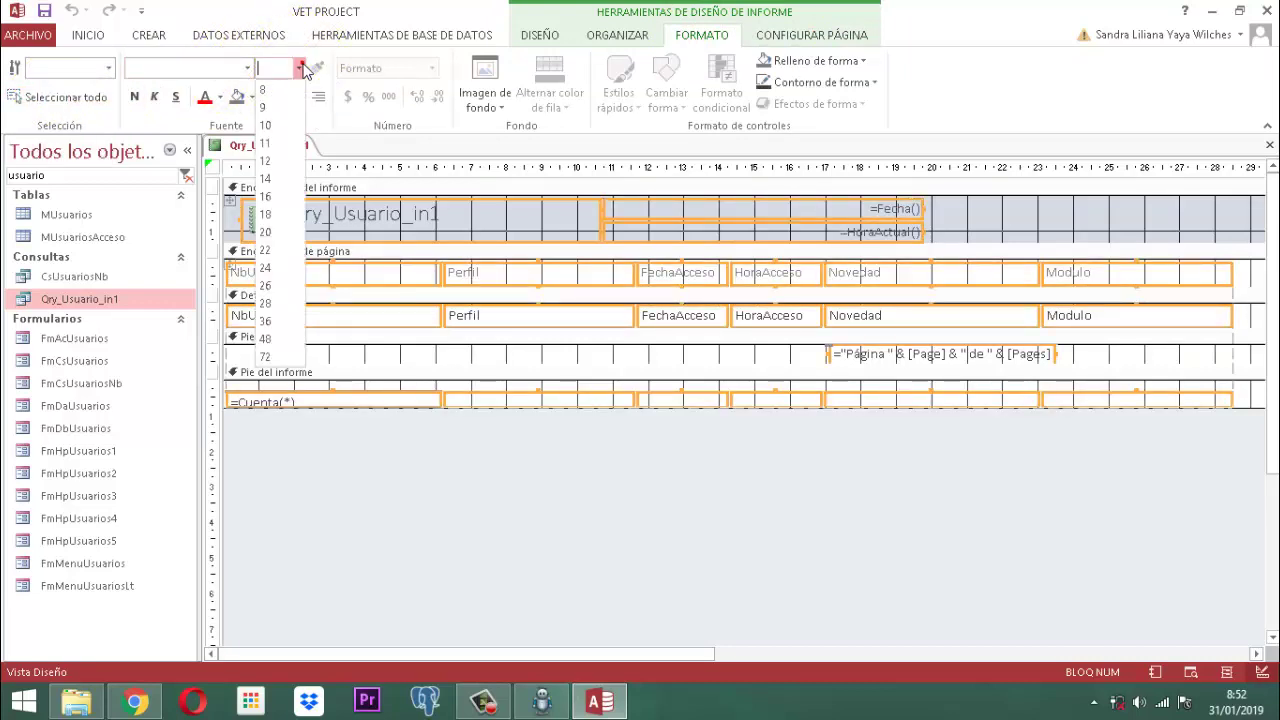
left_click(270, 144)
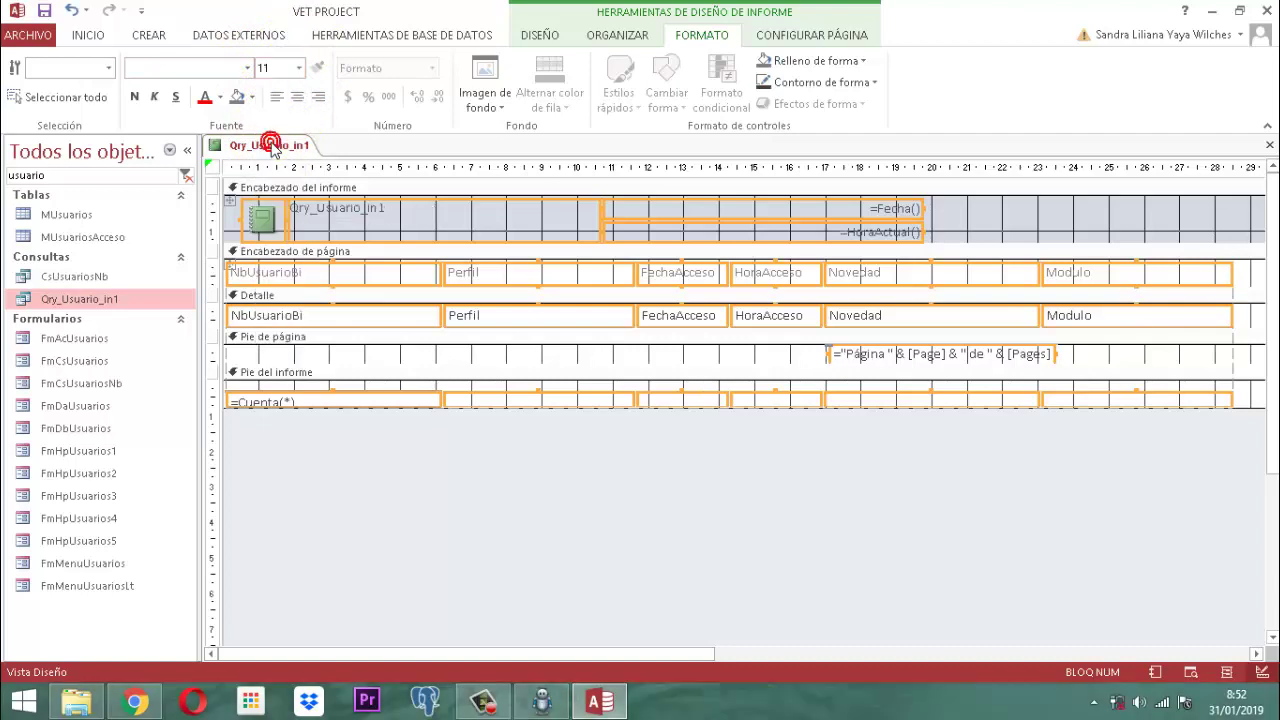
left_click(298, 67)
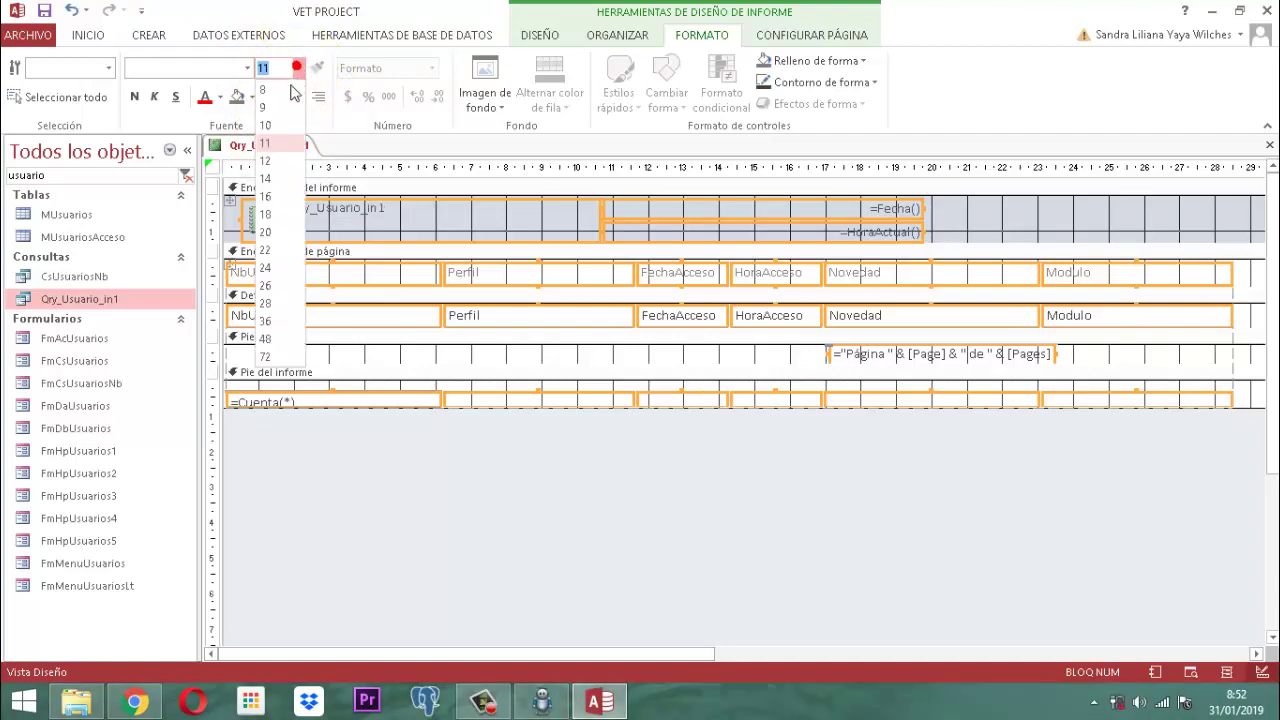
left_click(266, 125)
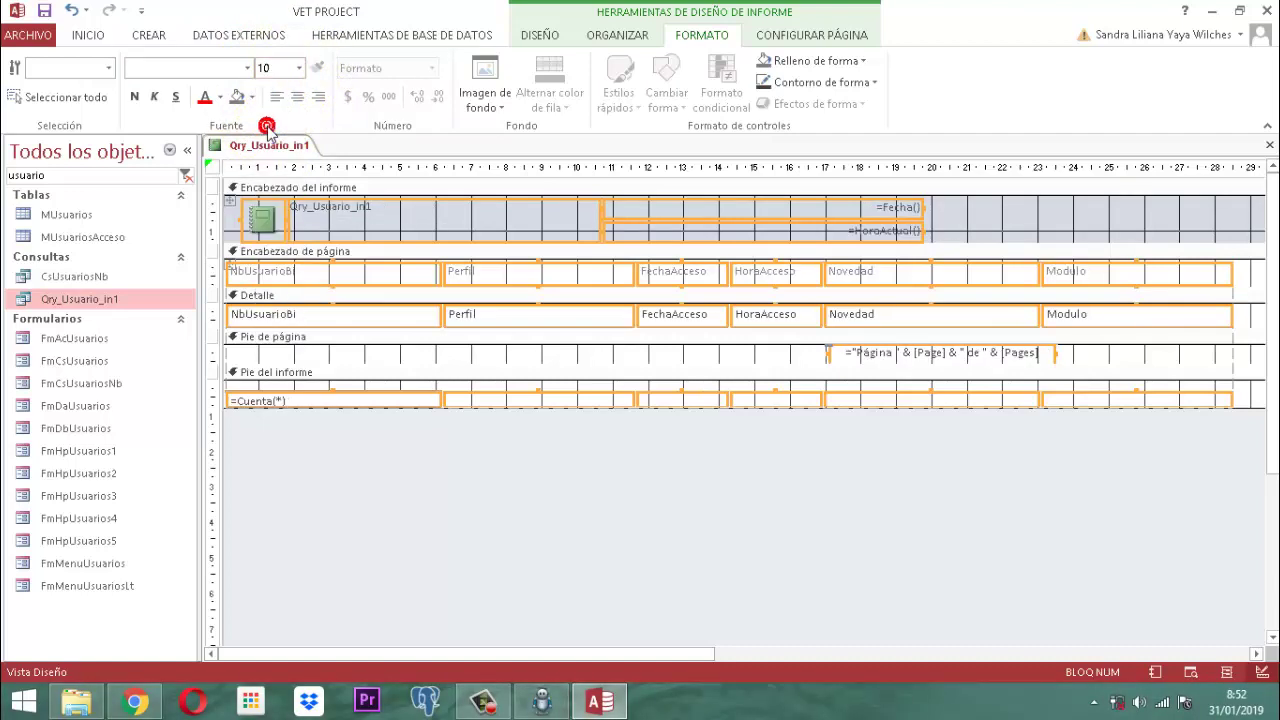
left_click(221, 97)
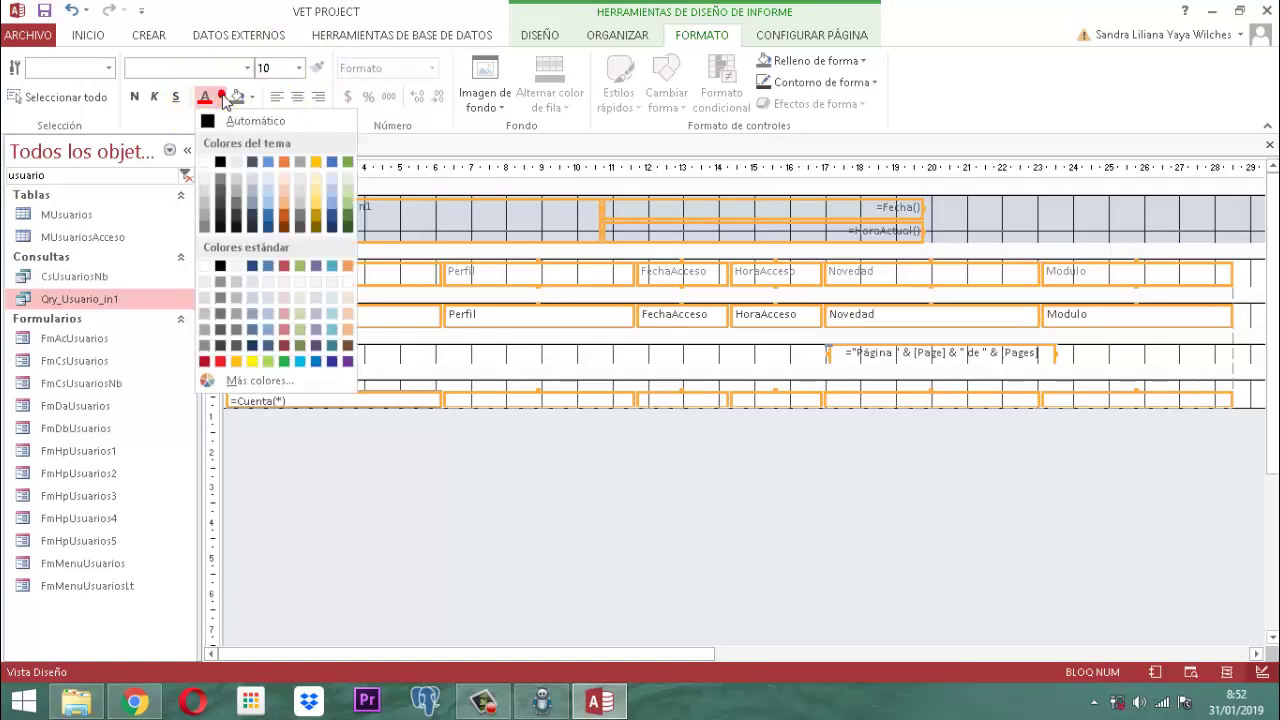
left_click(221, 163)
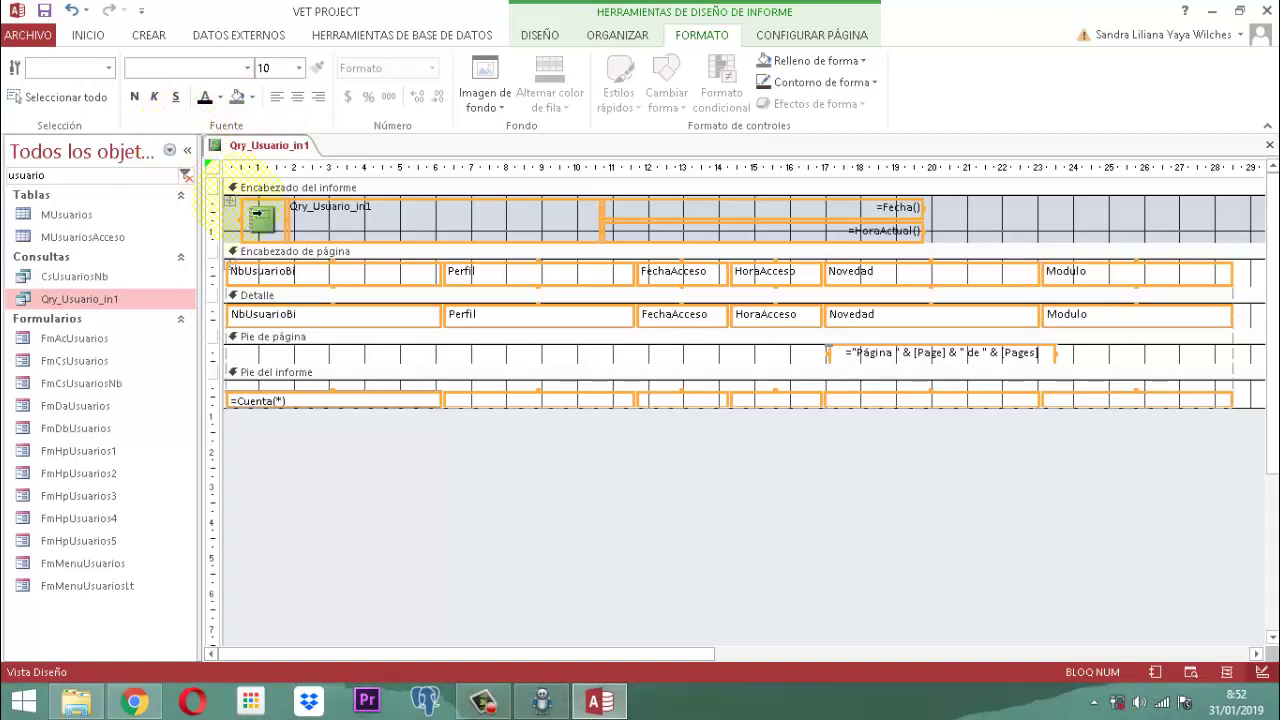
left_click(135, 97)
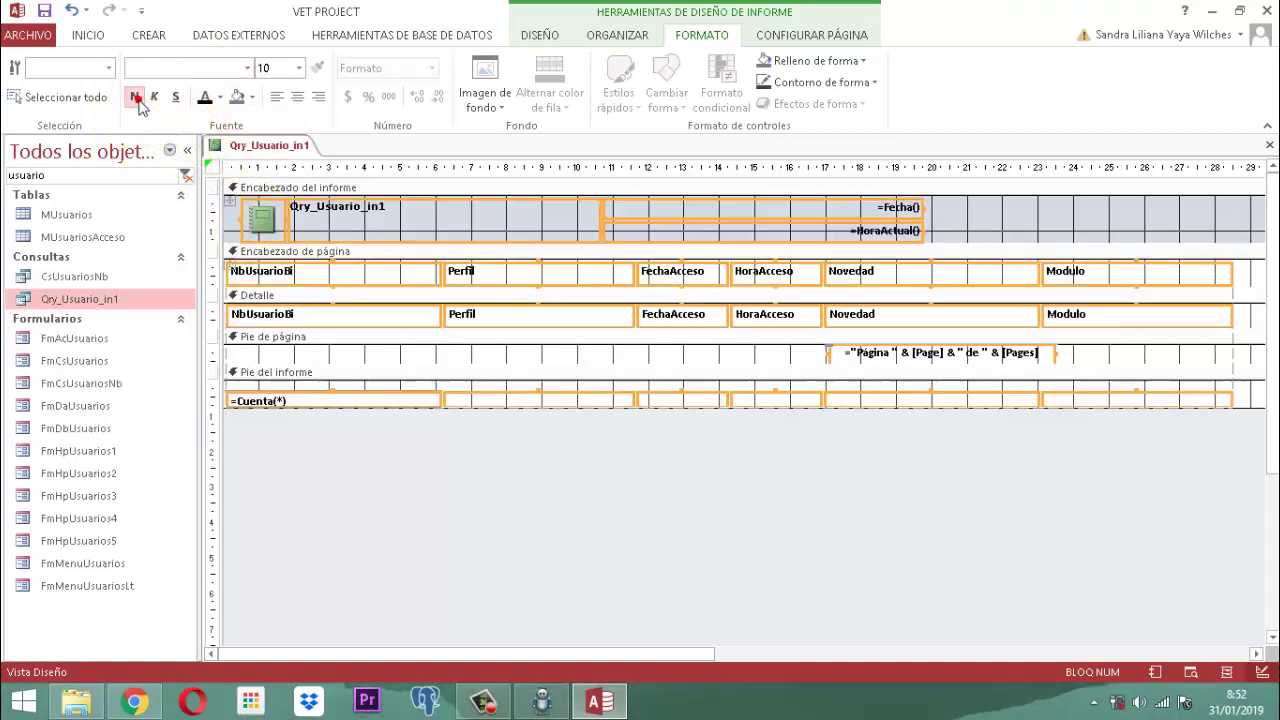
left_click(571, 474)
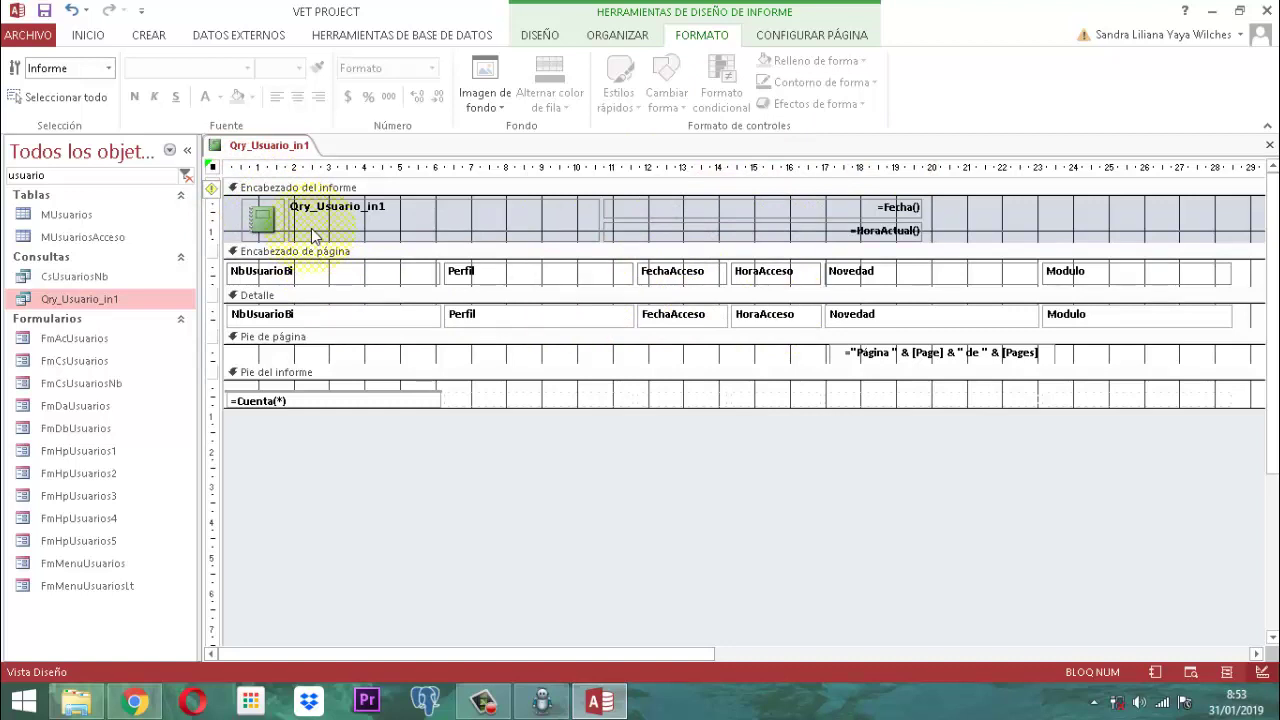
Step: Check the Page Setup paper sizes without changing them, keeping portrait orientation, then select the NbUsuarioBi header
left_click(792, 40)
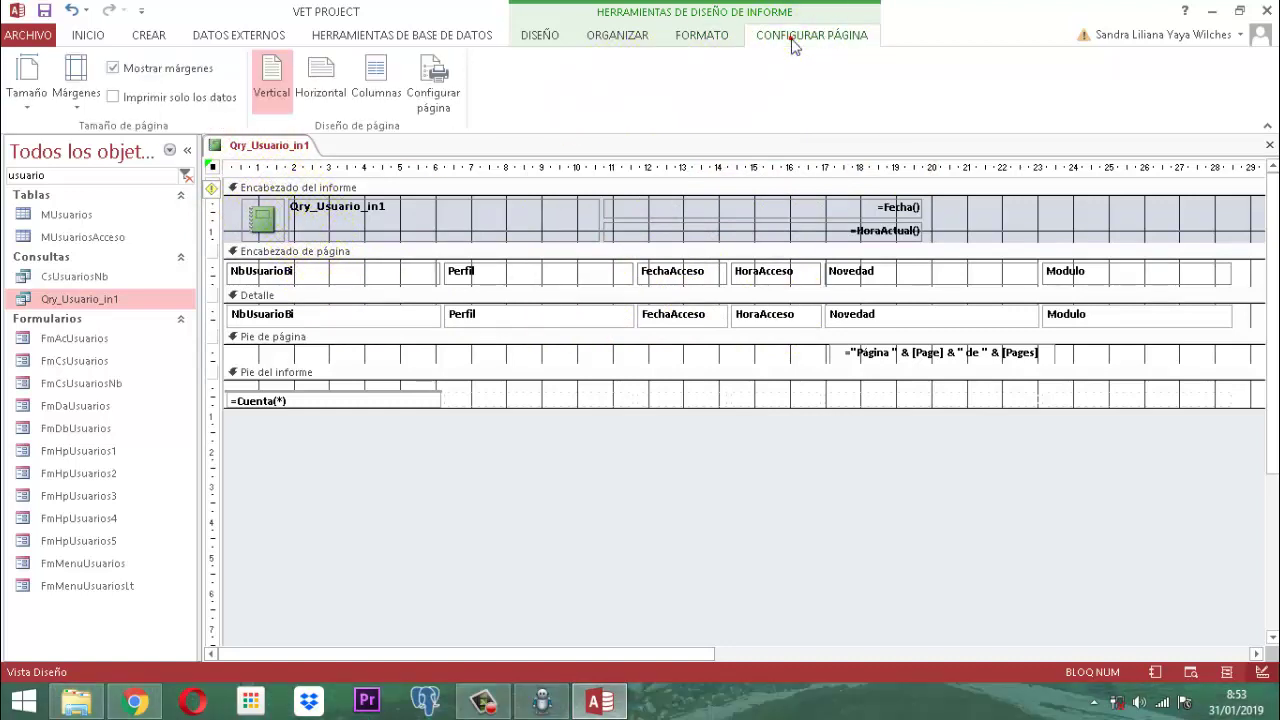
left_click(28, 108)
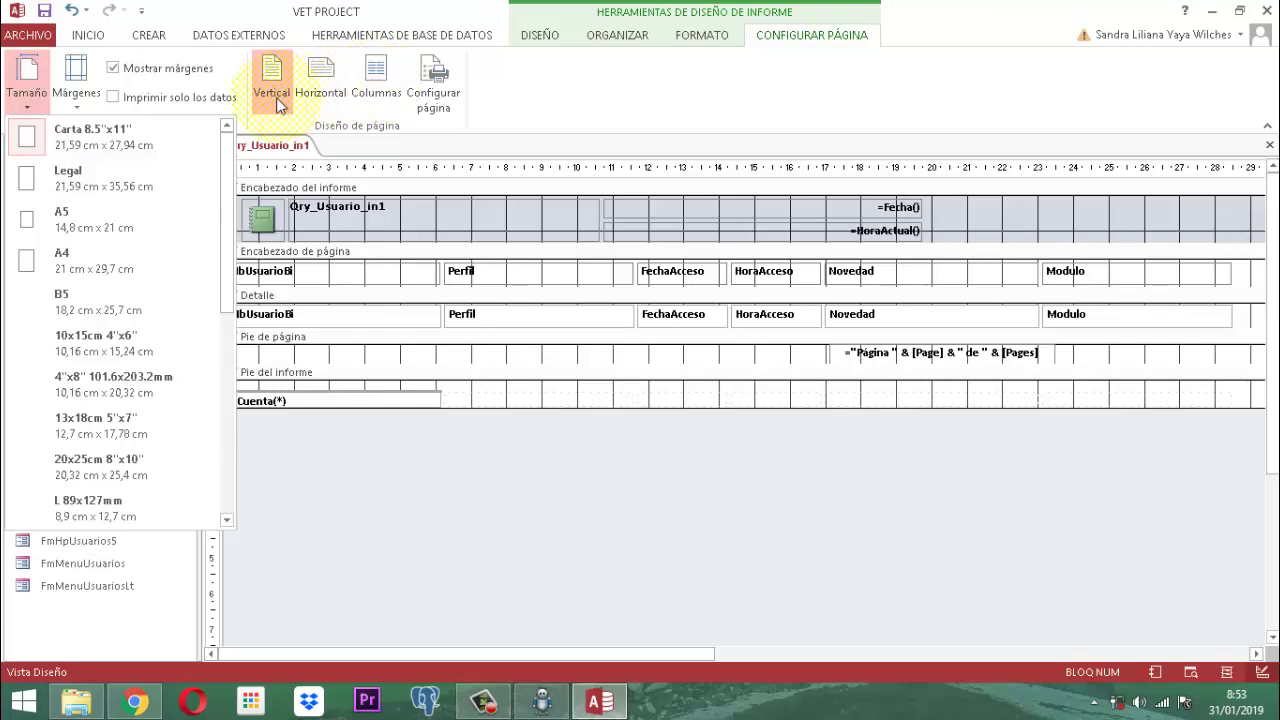
left_click(563, 466)
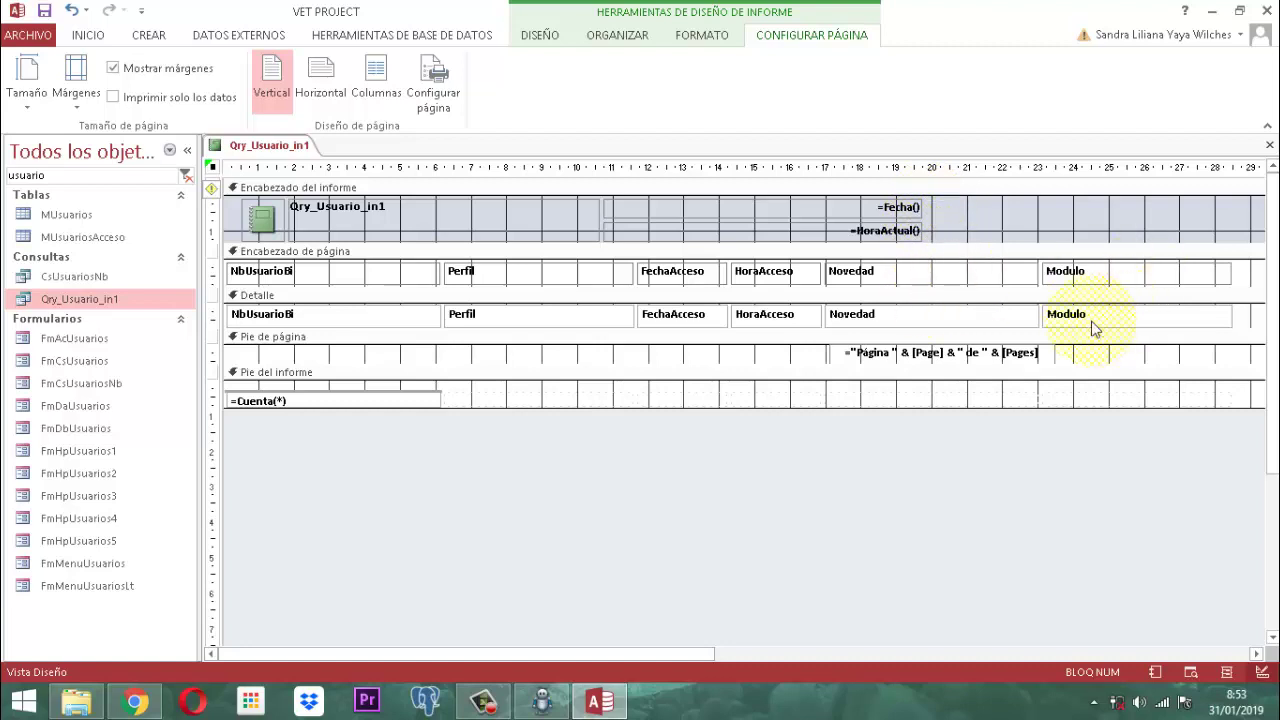
left_click(320, 283)
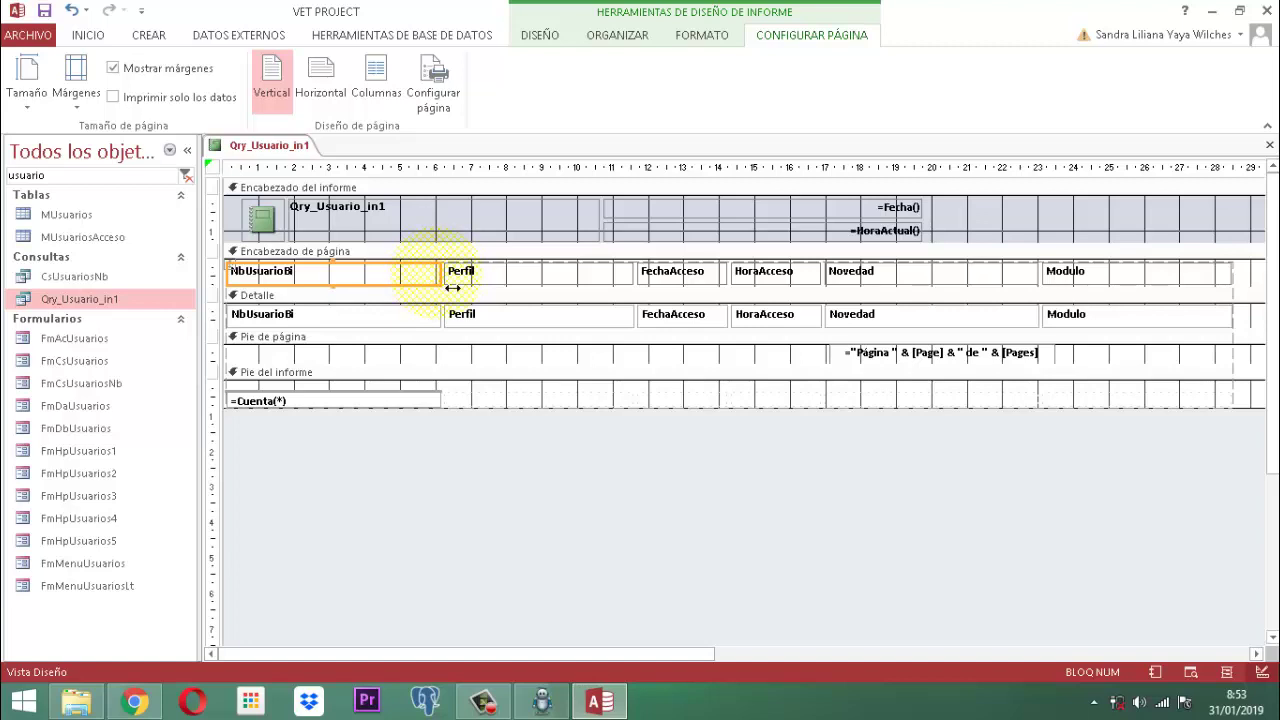
Step: Narrow the NbUsuarioBi, Perfil, HoraAcceso, Novedad and Modulo columns by dragging their right edges left
left_click_drag(452, 287, 366, 287)
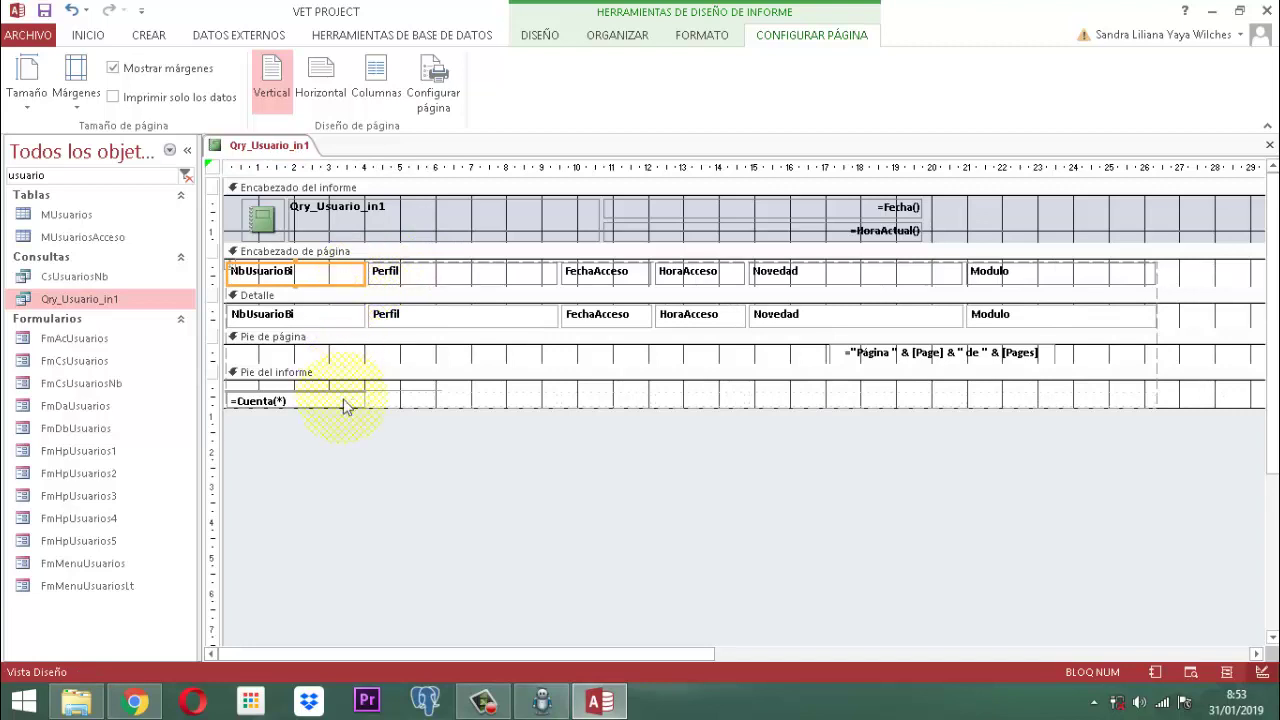
left_click(443, 279)
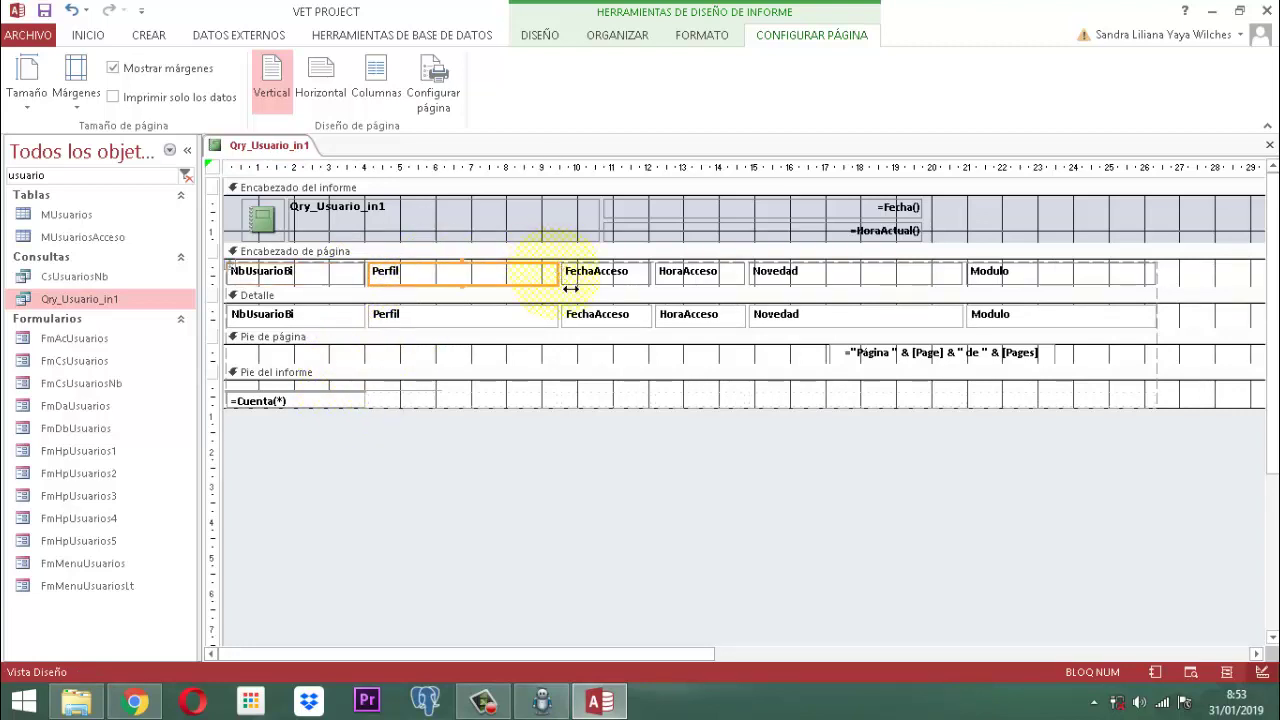
left_click_drag(570, 288, 510, 290)
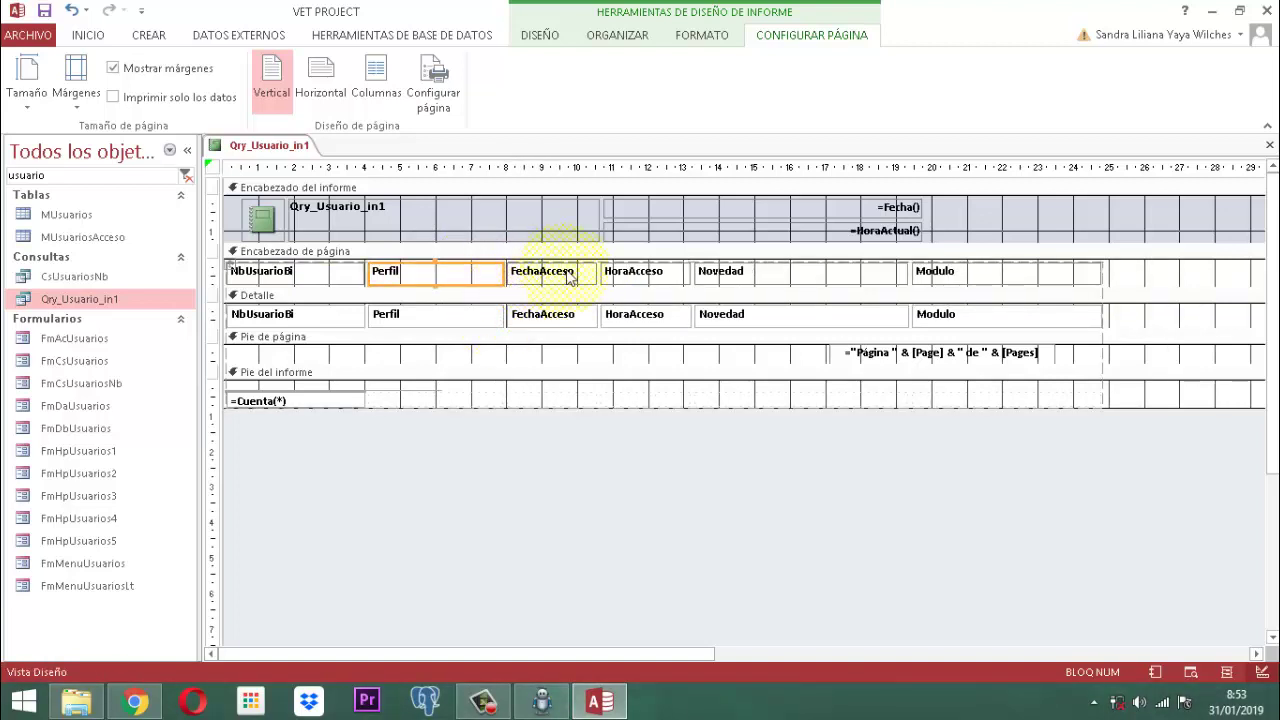
left_click(673, 276)
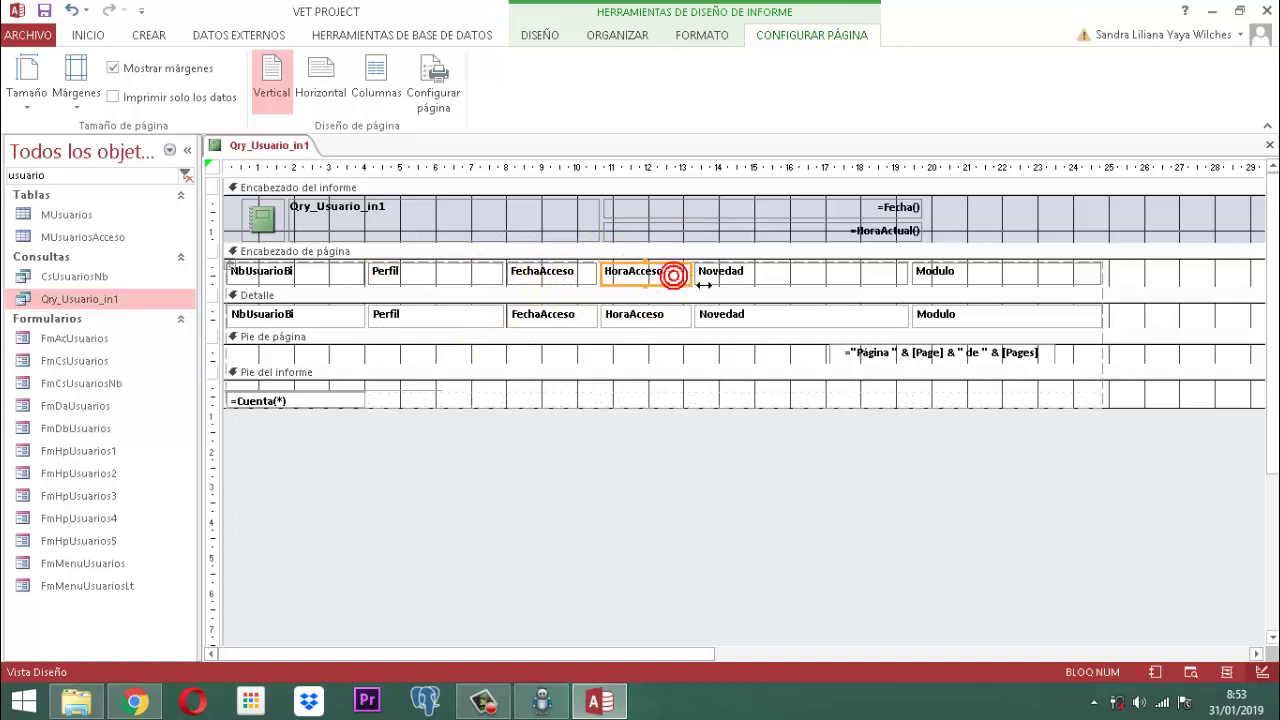
left_click_drag(691, 284, 668, 284)
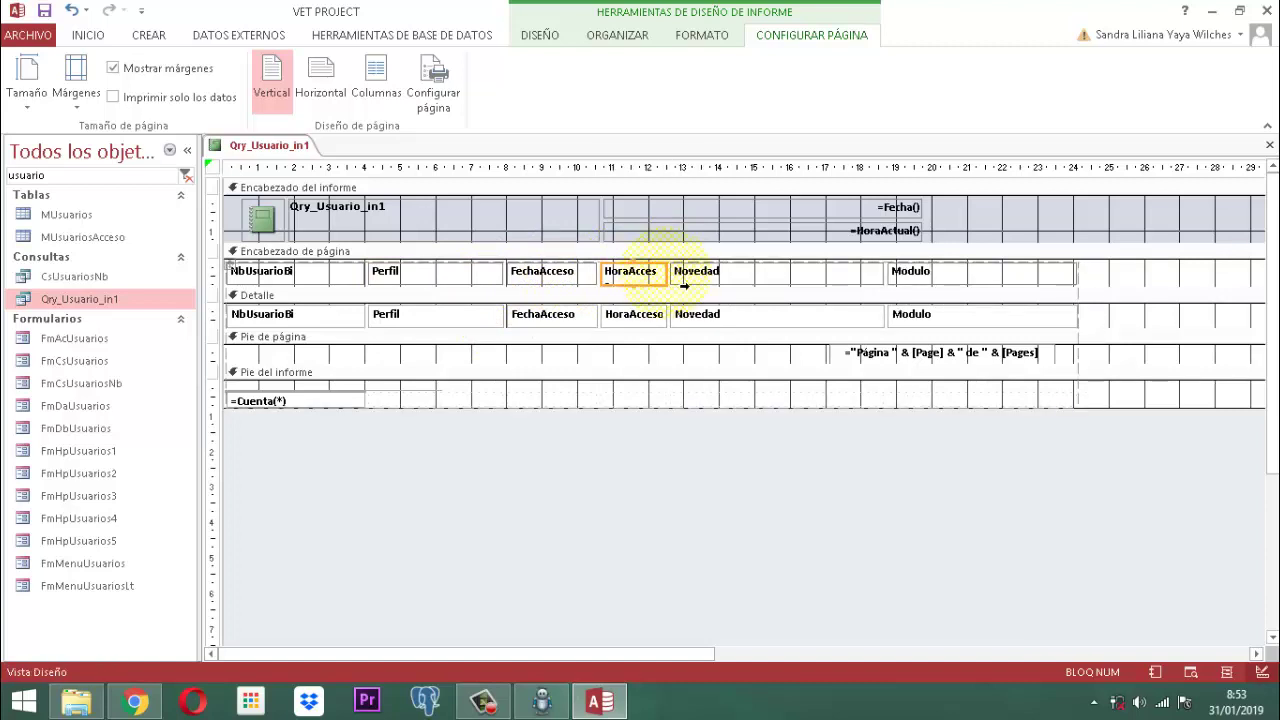
left_click(751, 281)
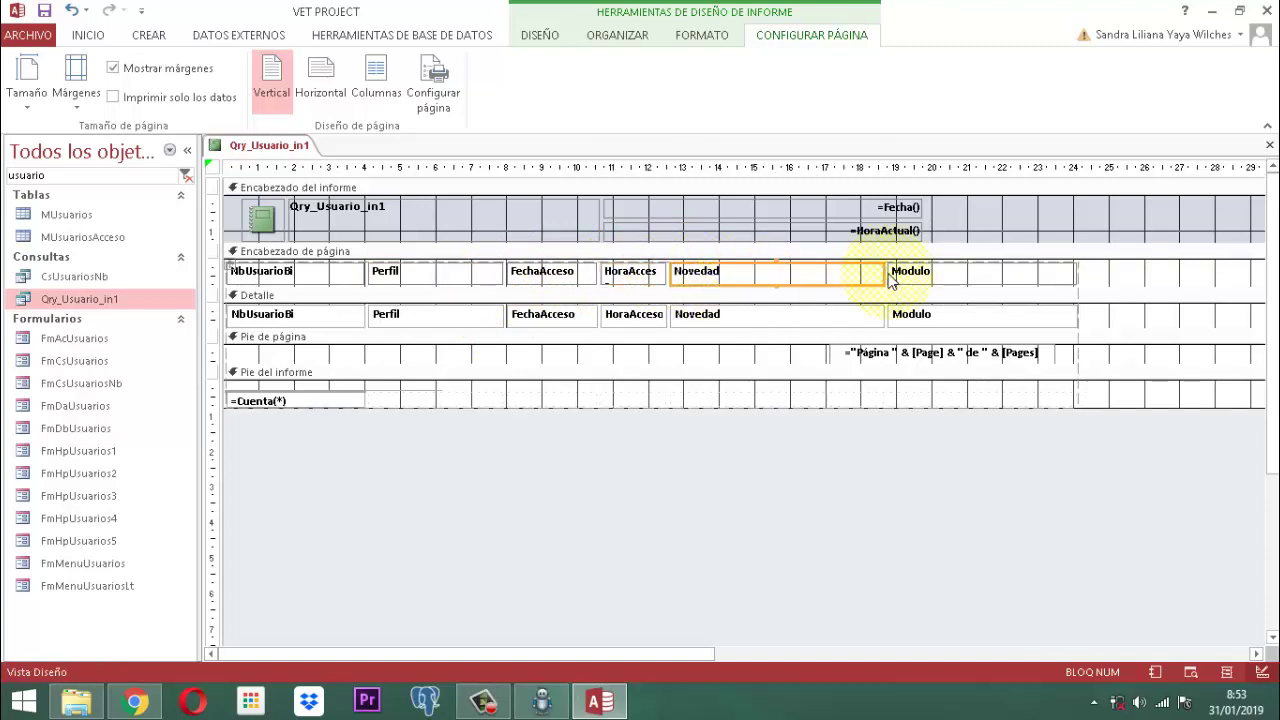
left_click_drag(897, 286, 835, 293)
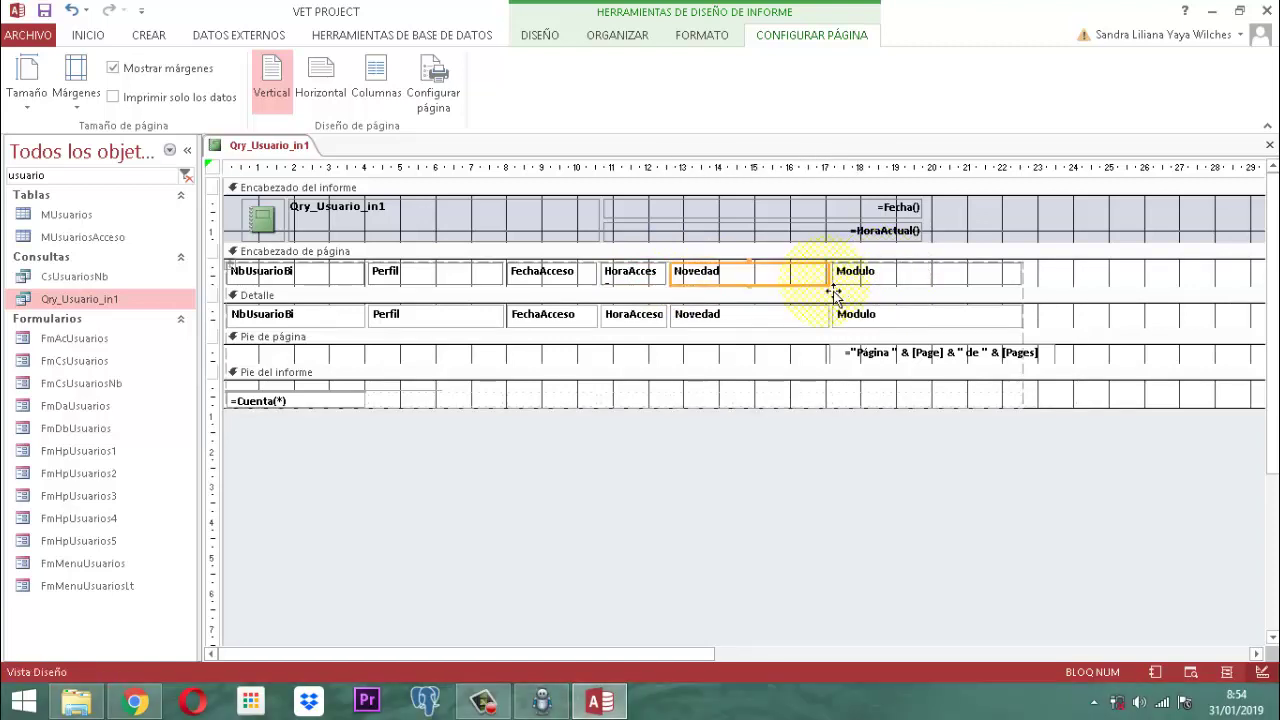
left_click(965, 274)
left_click_drag(1034, 286, 937, 290)
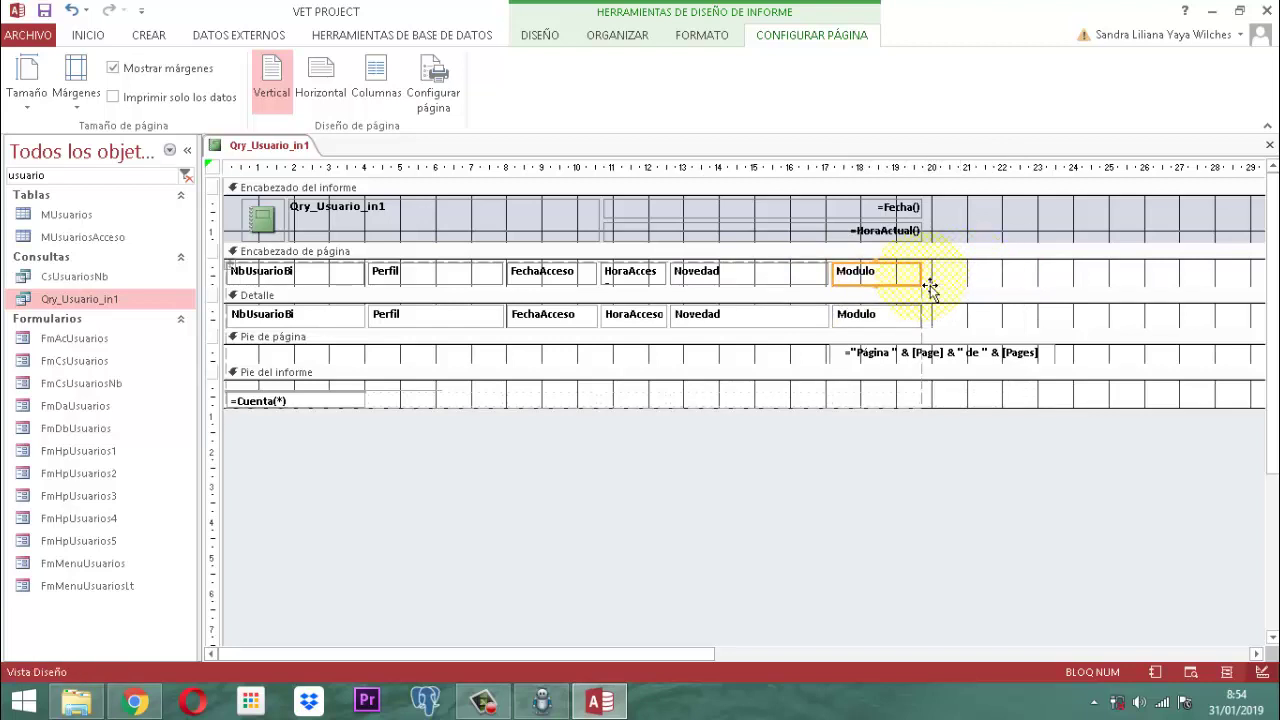
left_click(915, 455)
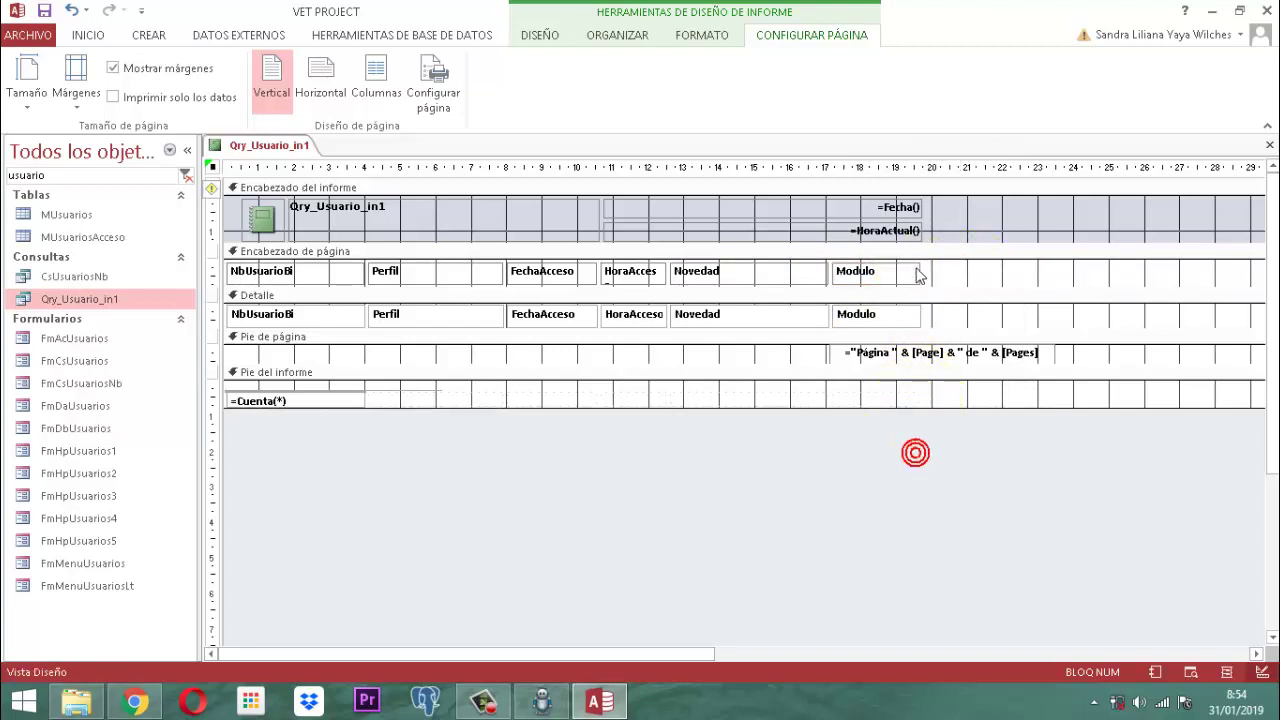
Step: Nudge the ="Página " & [Page] footer box three steps left, then marquee-select the report controls
left_click(906, 353)
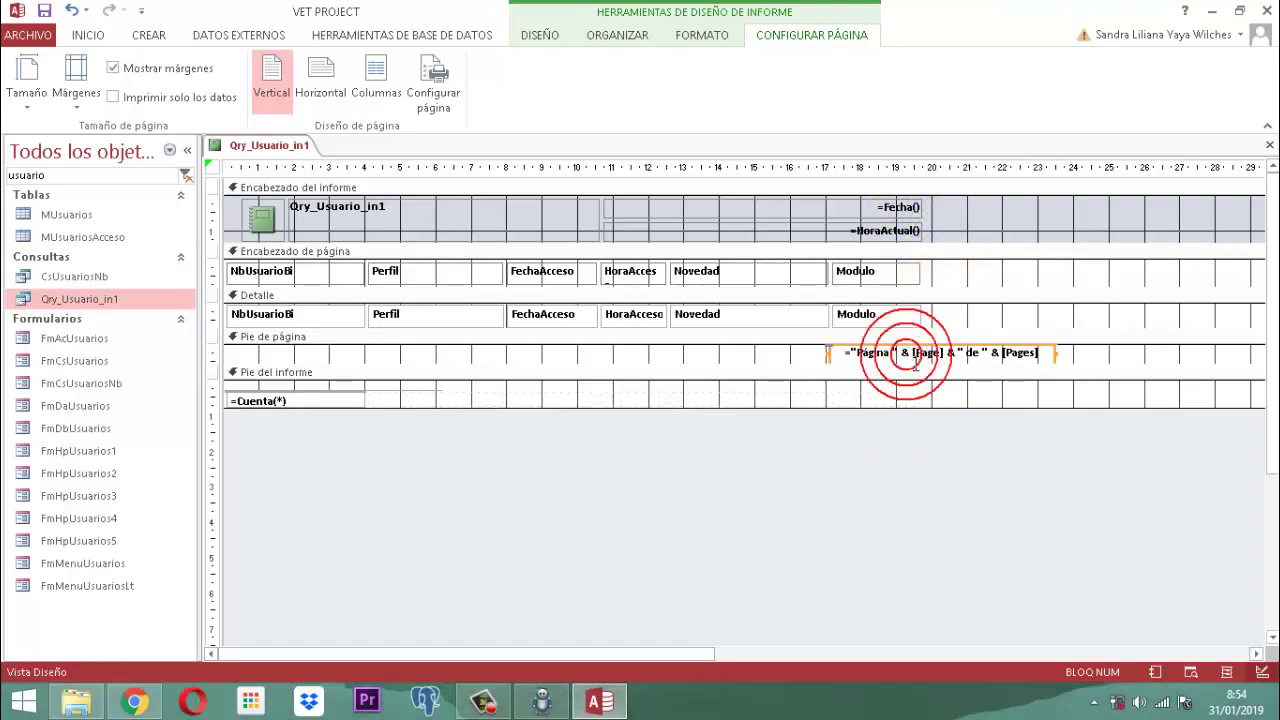
key("Left")
key("Left")
key("Left")
key("Left")
key("Left")
key("Left")
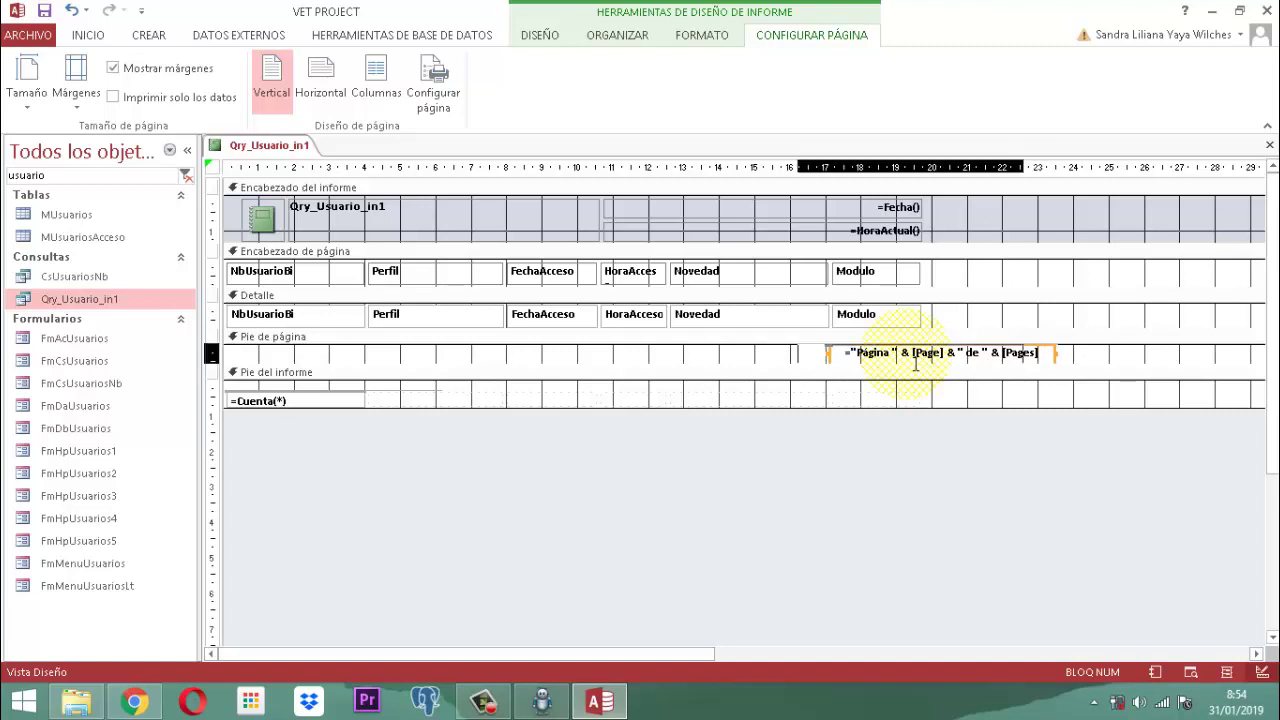
key("Left")
key("Left")
key("Left")
key("Left")
key("Left")
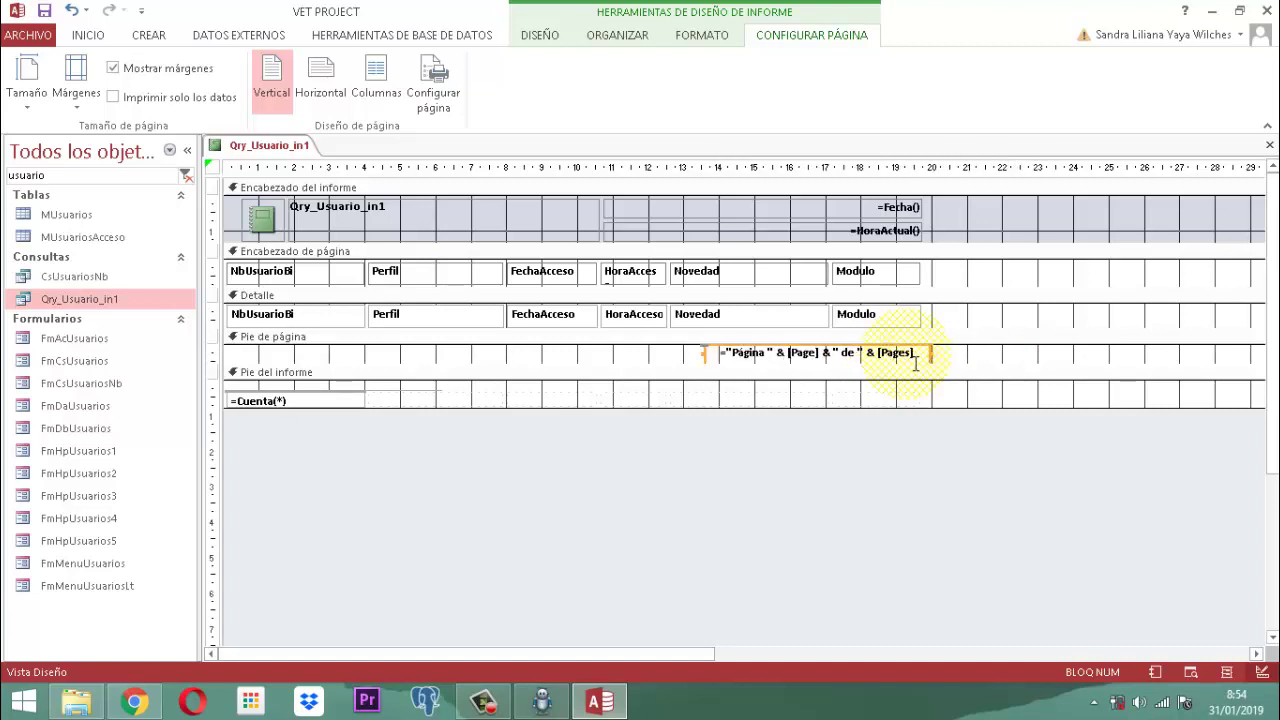
key("Left")
key("Left")
key("Left")
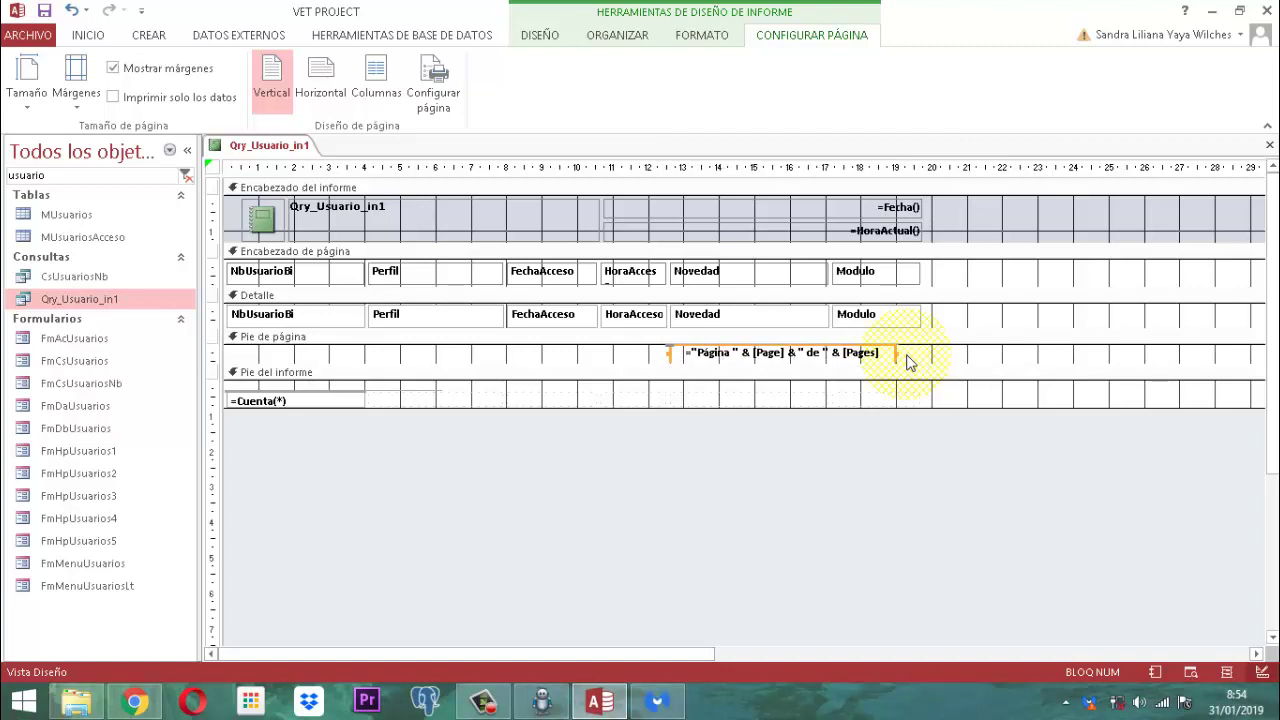
left_click_drag(474, 445, 254, 402)
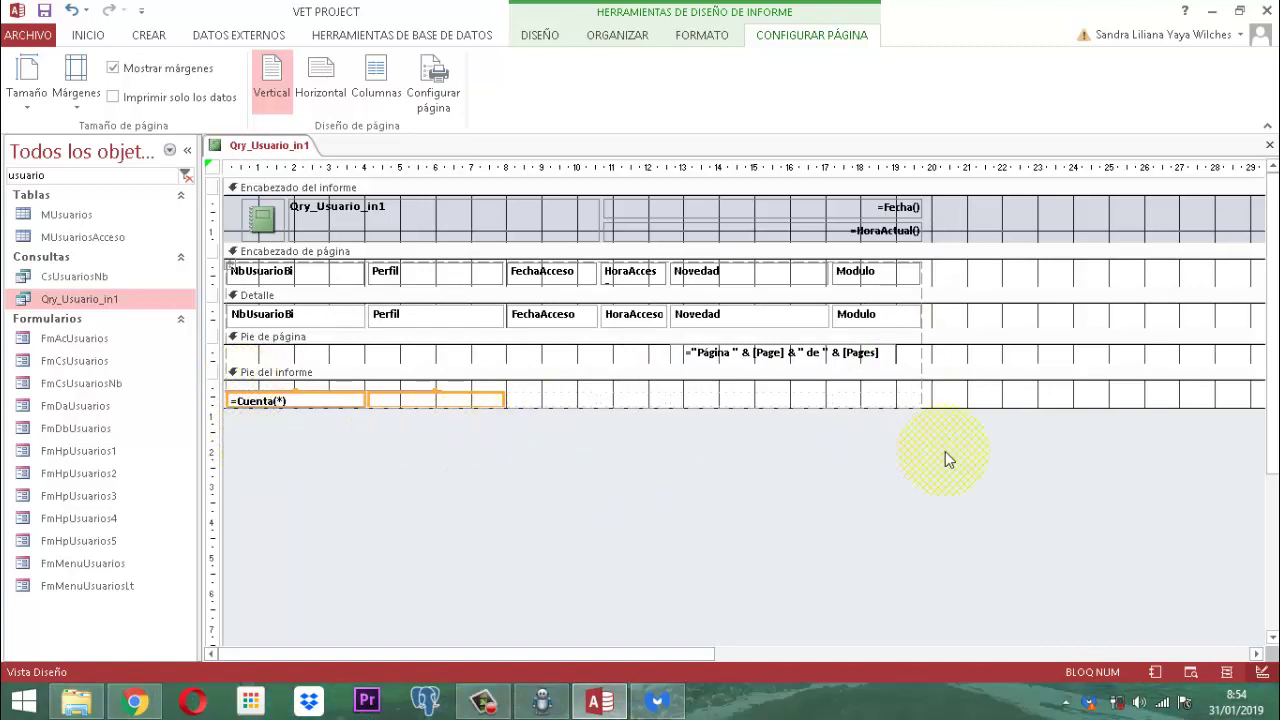
left_click_drag(945, 451, 229, 274)
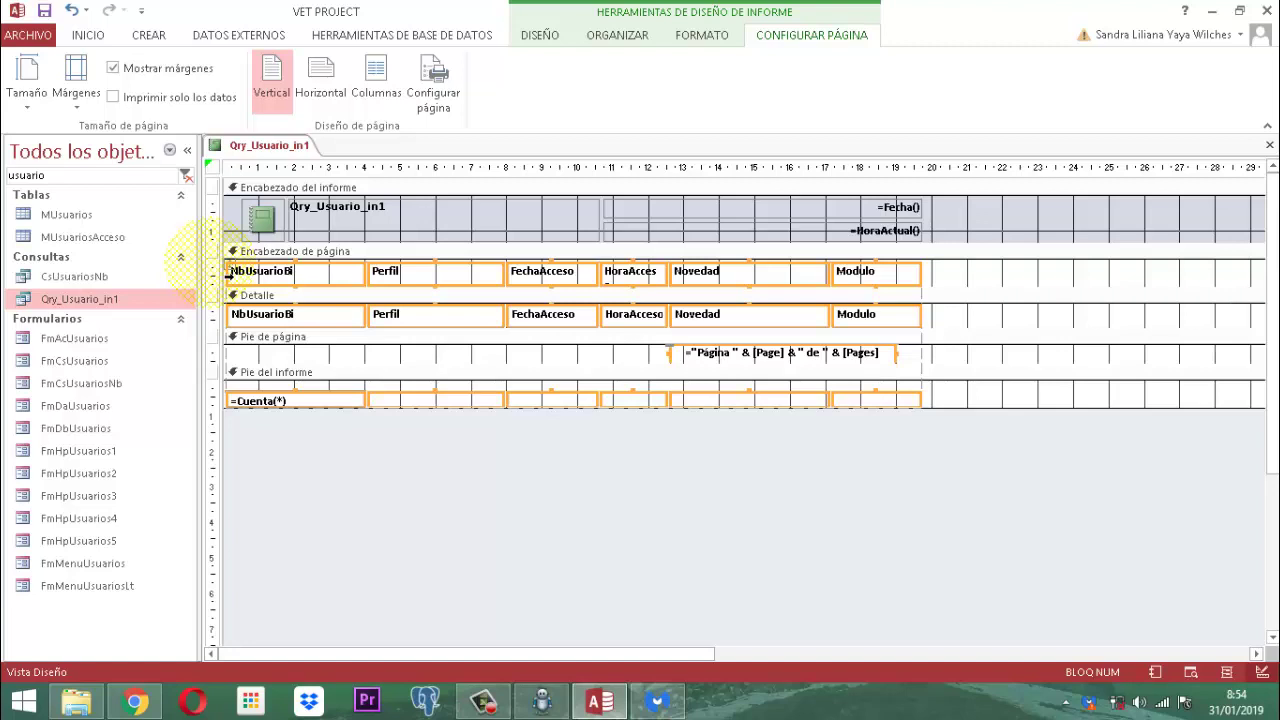
Step: Remove the grouped control layout from the selected report controls
left_click(615, 38)
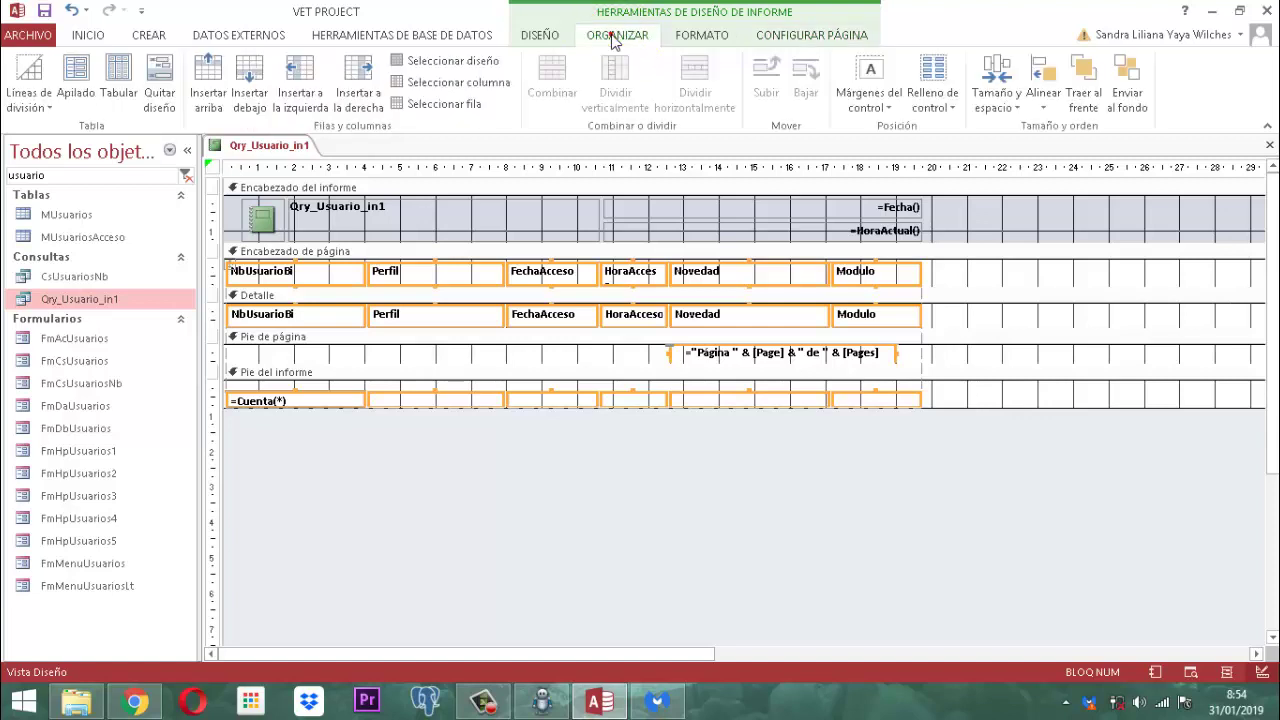
left_click(160, 80)
left_click(400, 480)
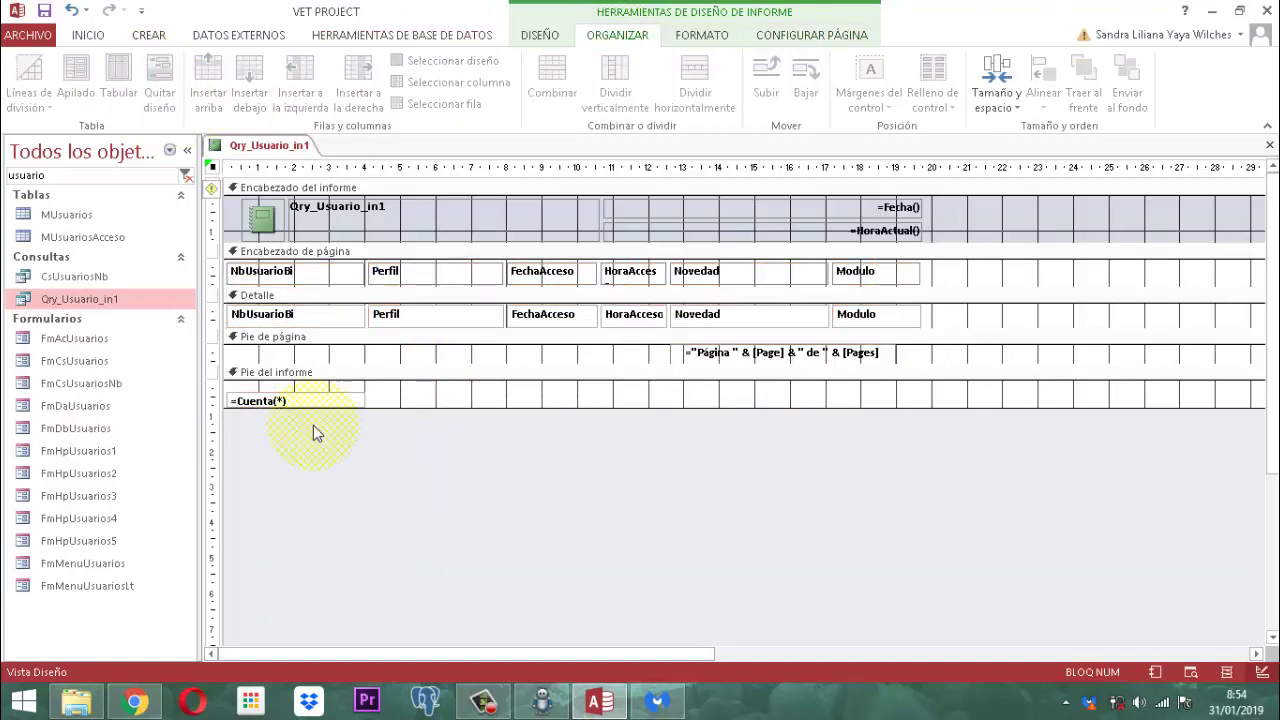
Step: Resize the =Cuenta(*) total box in the report footer to make it smaller
left_click(352, 403)
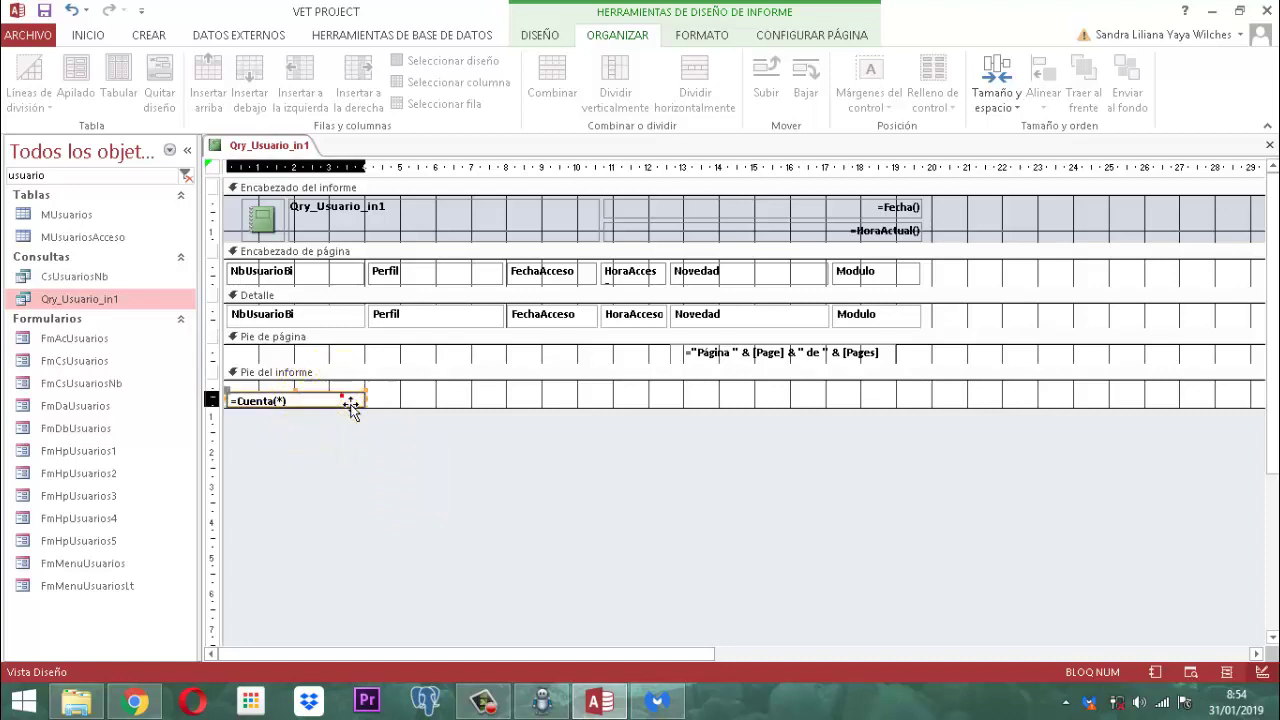
left_click(343, 394)
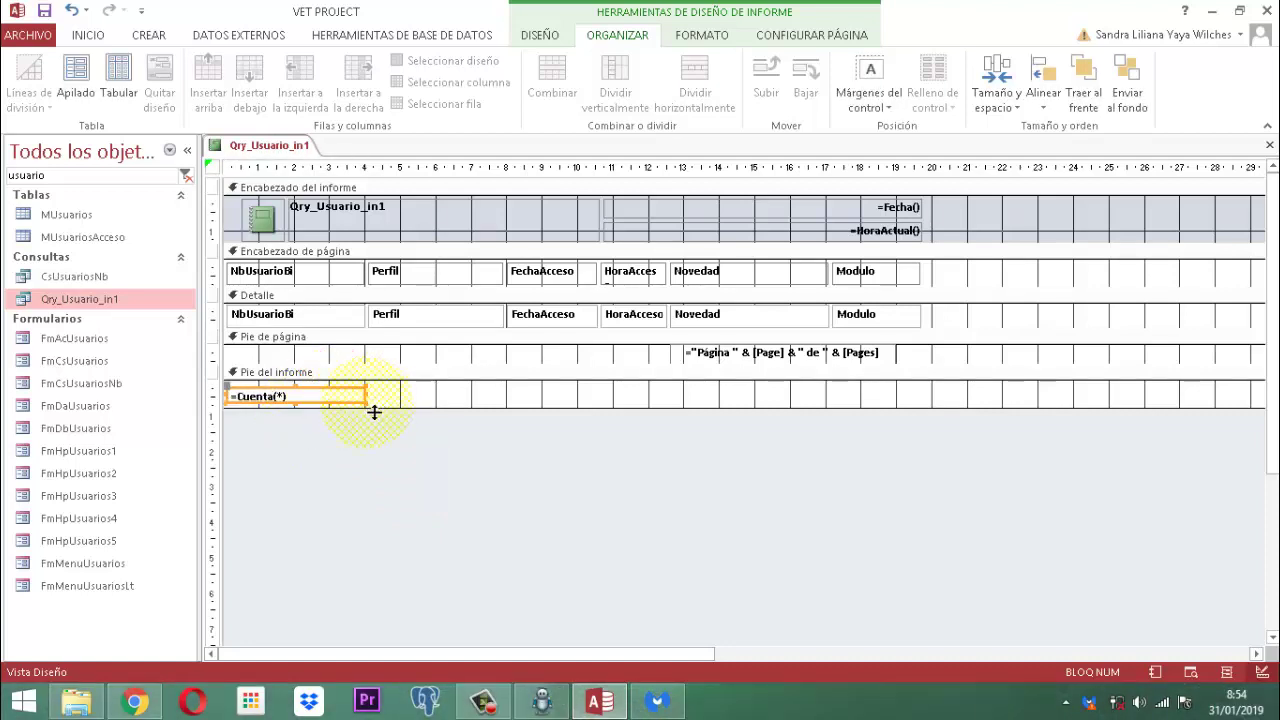
left_click_drag(375, 413, 386, 420)
left_click(322, 459)
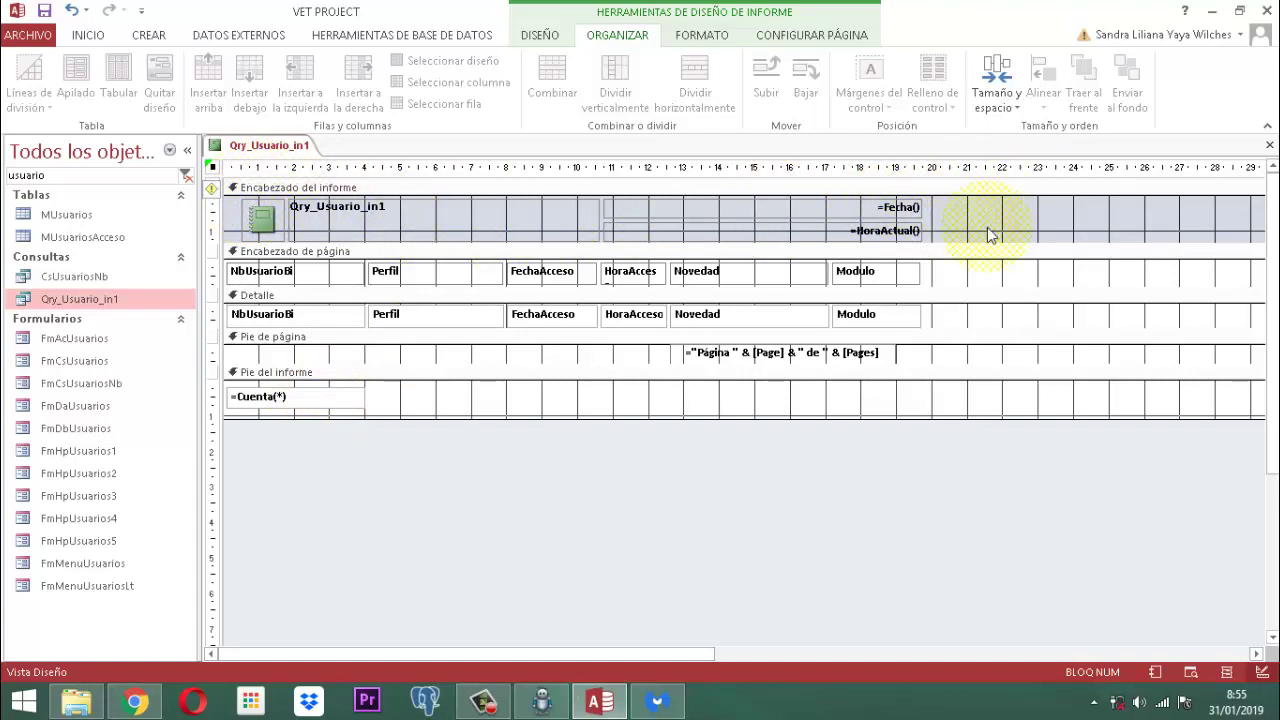
Step: Remove the layout grid from all report-header controls
left_click_drag(987, 220, 248, 216)
left_click(166, 84)
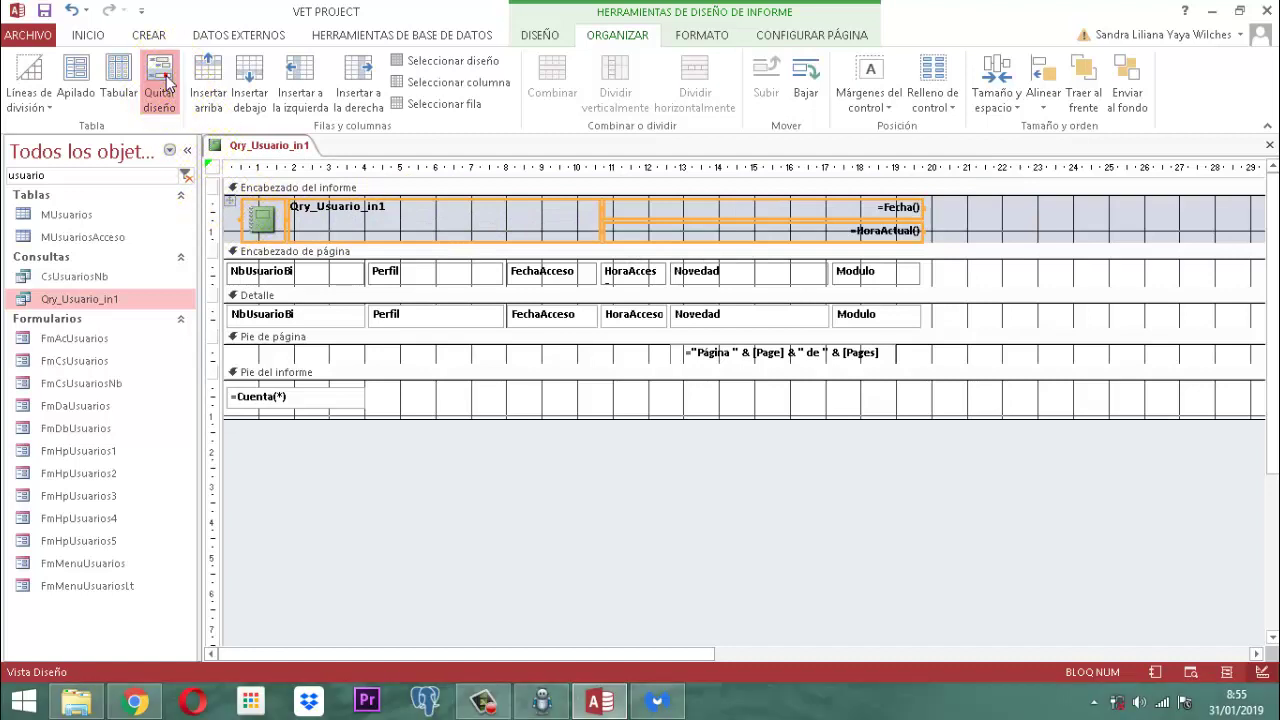
left_click(528, 508)
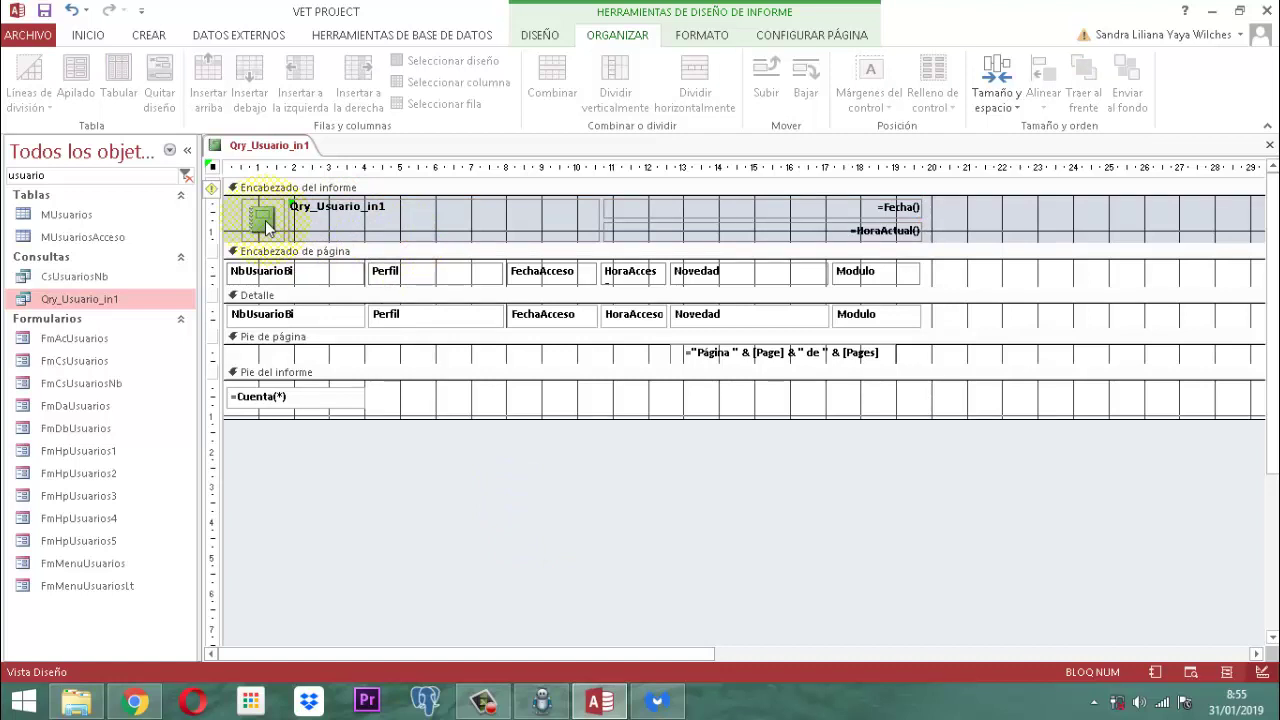
Step: Narrow the =Fecha() and =HoraActual() boxes from their left edge
left_click(945, 208)
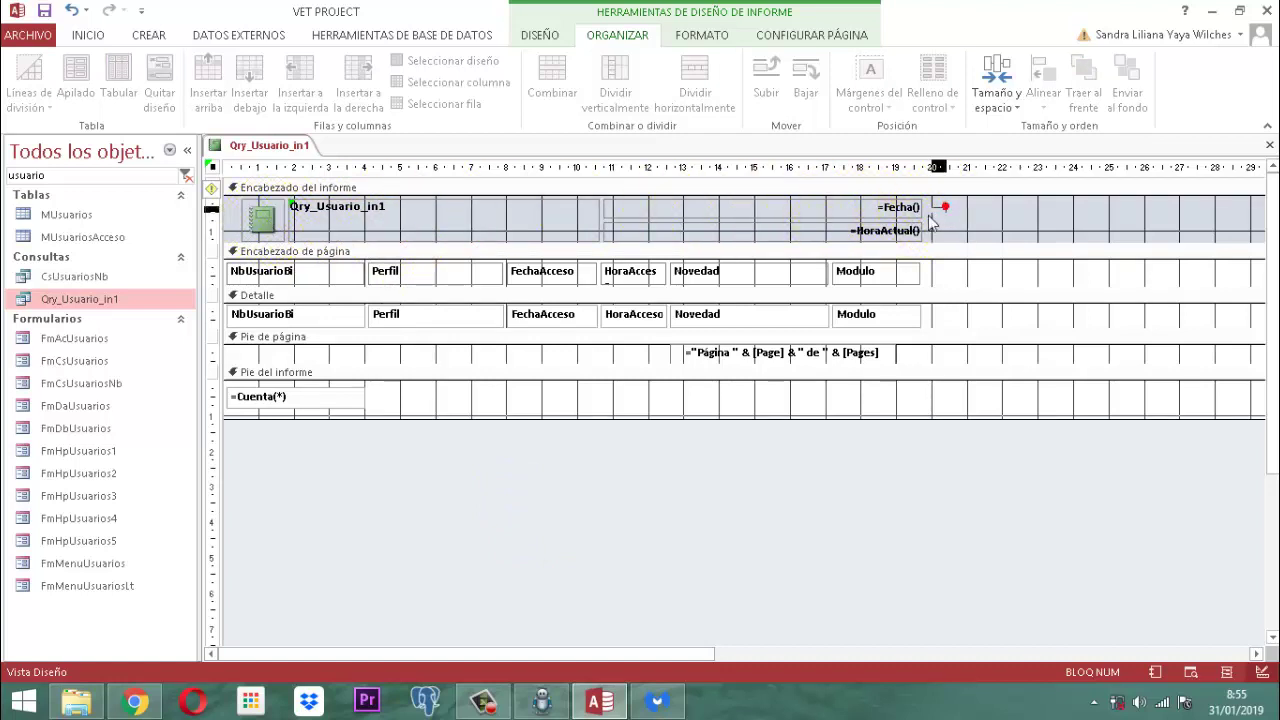
left_click_drag(930, 222, 894, 343)
left_click(889, 509)
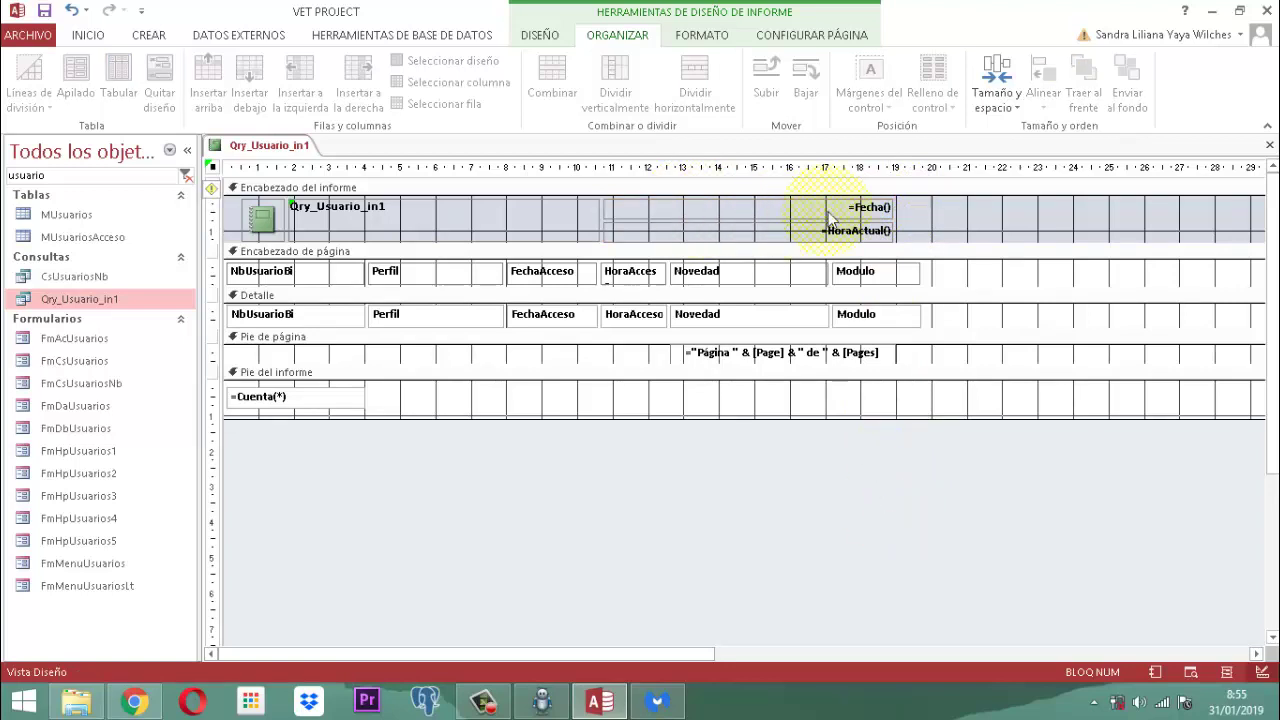
left_click_drag(920, 206, 770, 260)
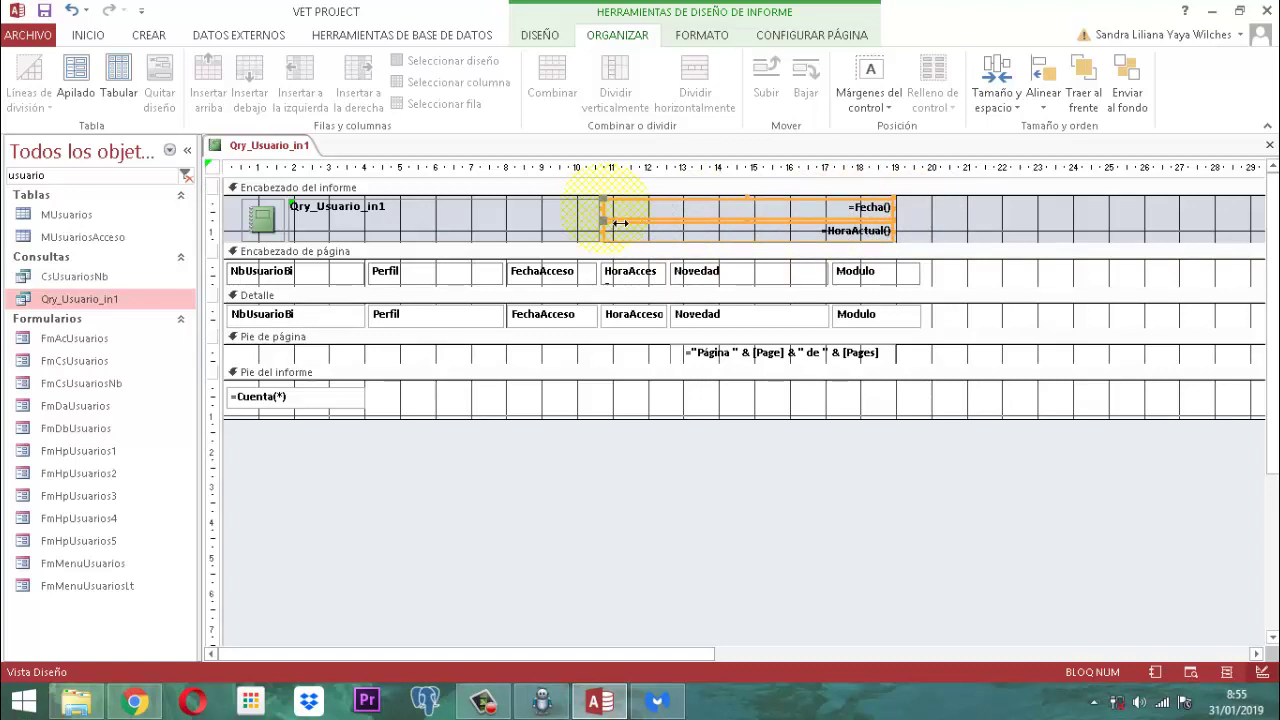
left_click_drag(620, 223, 720, 214)
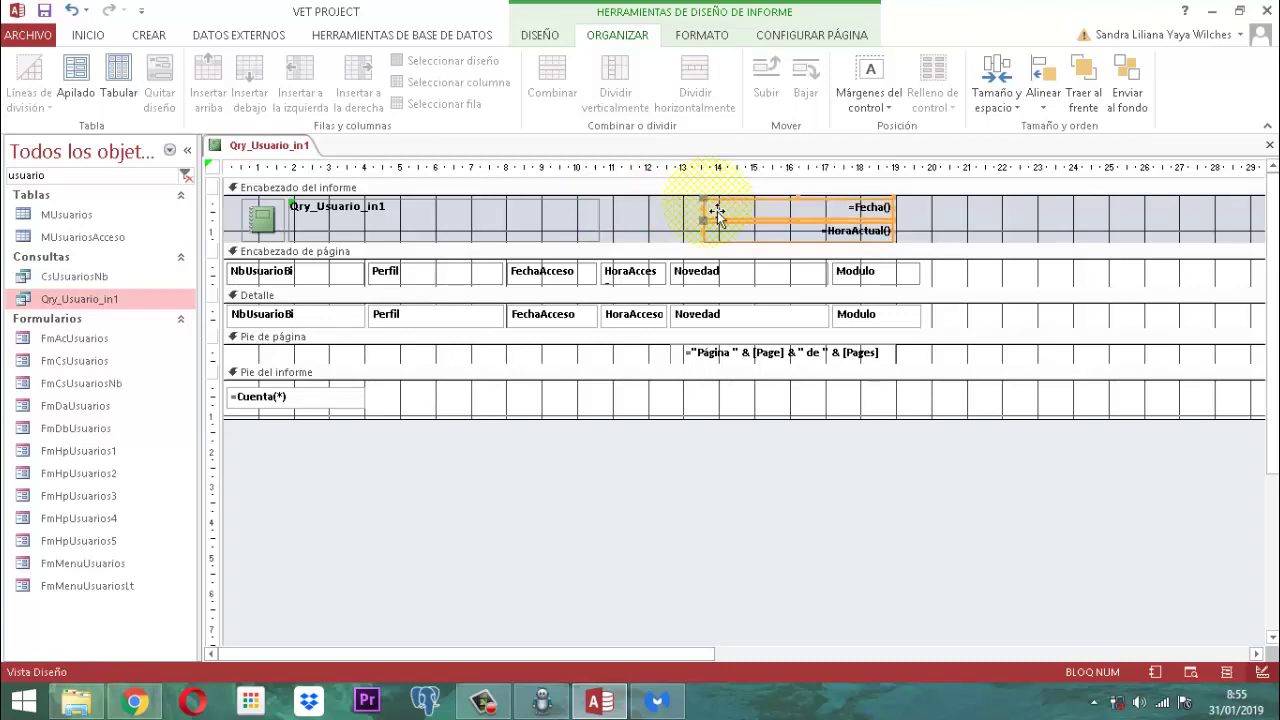
Step: Widen the Qry_Usuario_in1 title label to the right, up to the date and time boxes
left_click(592, 207)
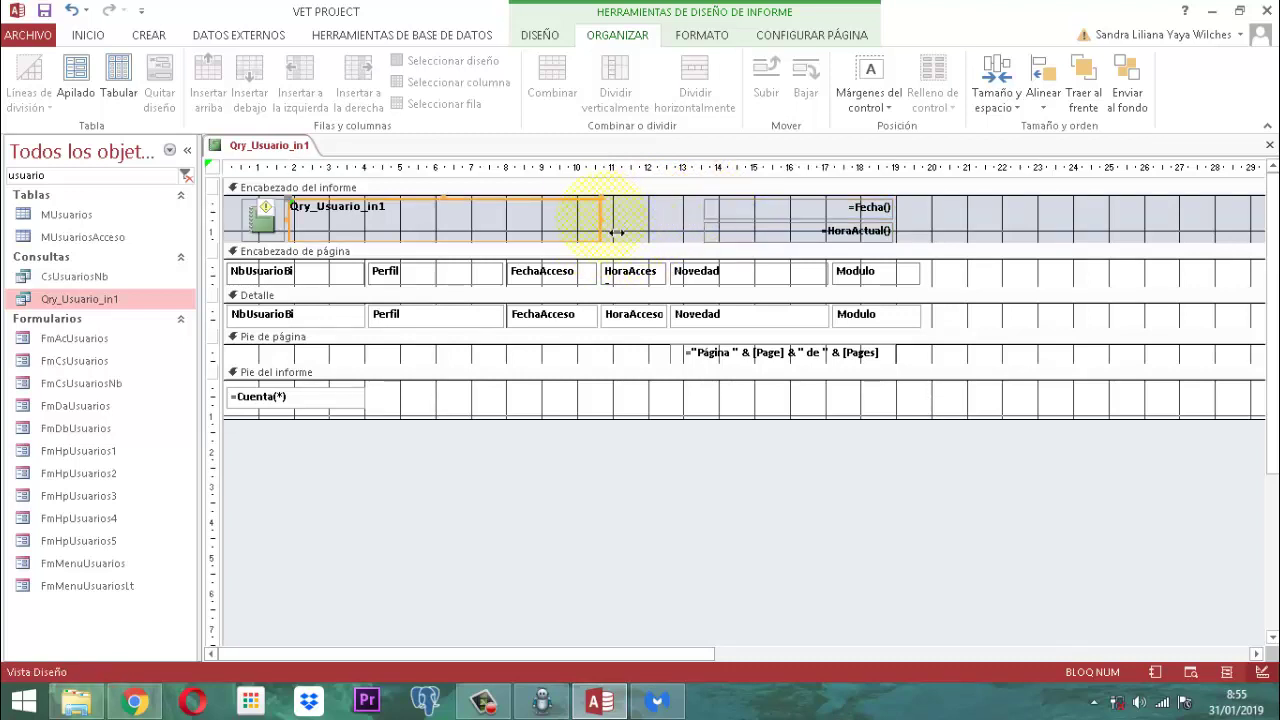
left_click_drag(600, 216, 700, 209)
left_click(703, 406)
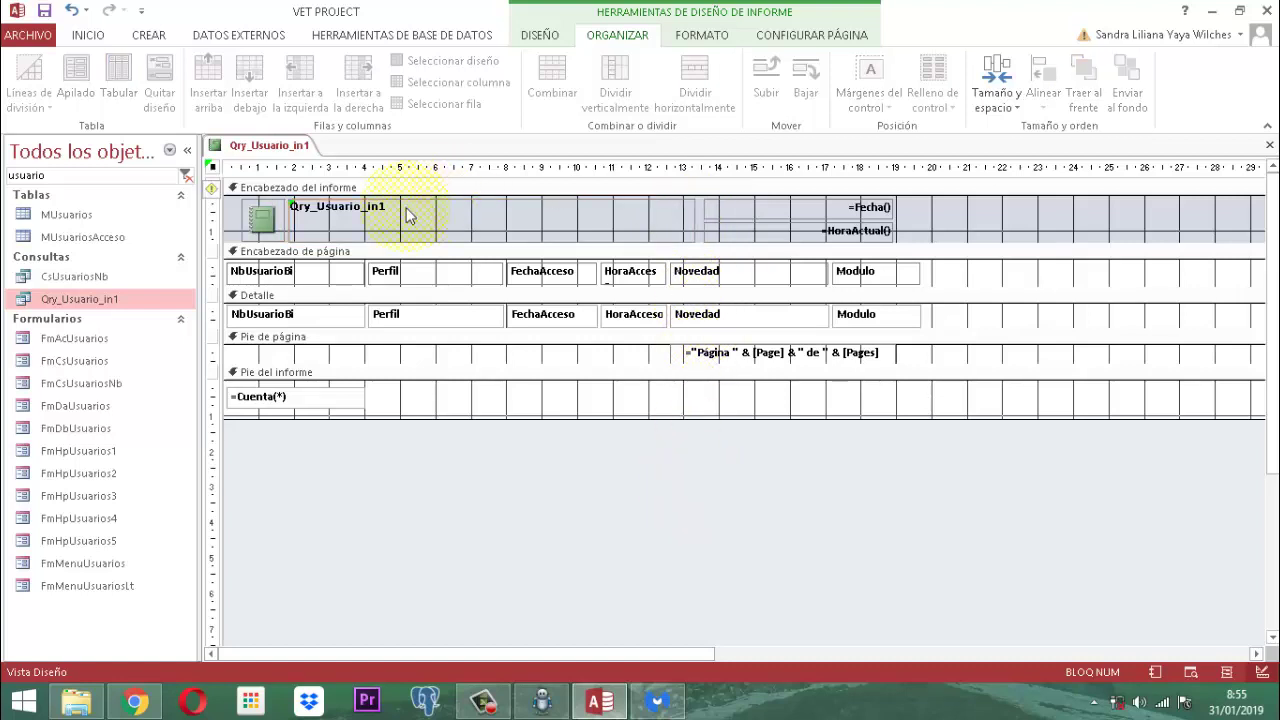
left_click(350, 229)
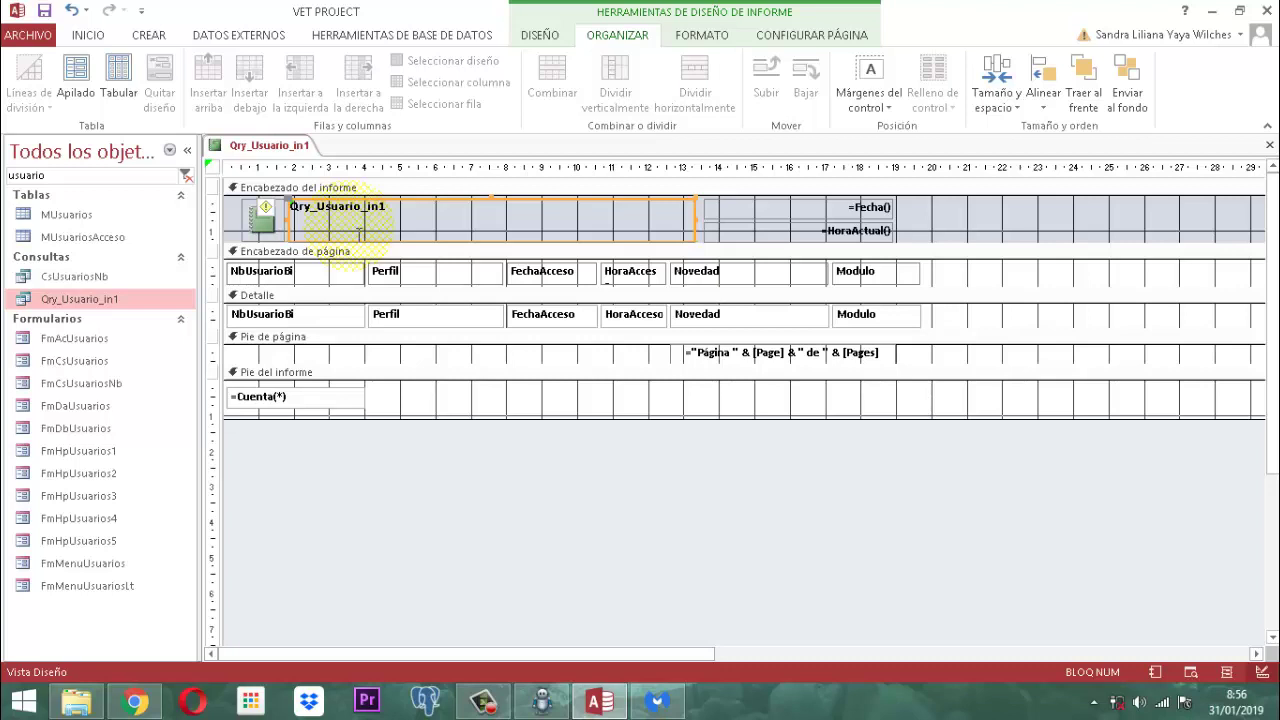
Step: Rename the title label from Encabezado_automático0 to Rln1 in the property sheet
left_click(538, 36)
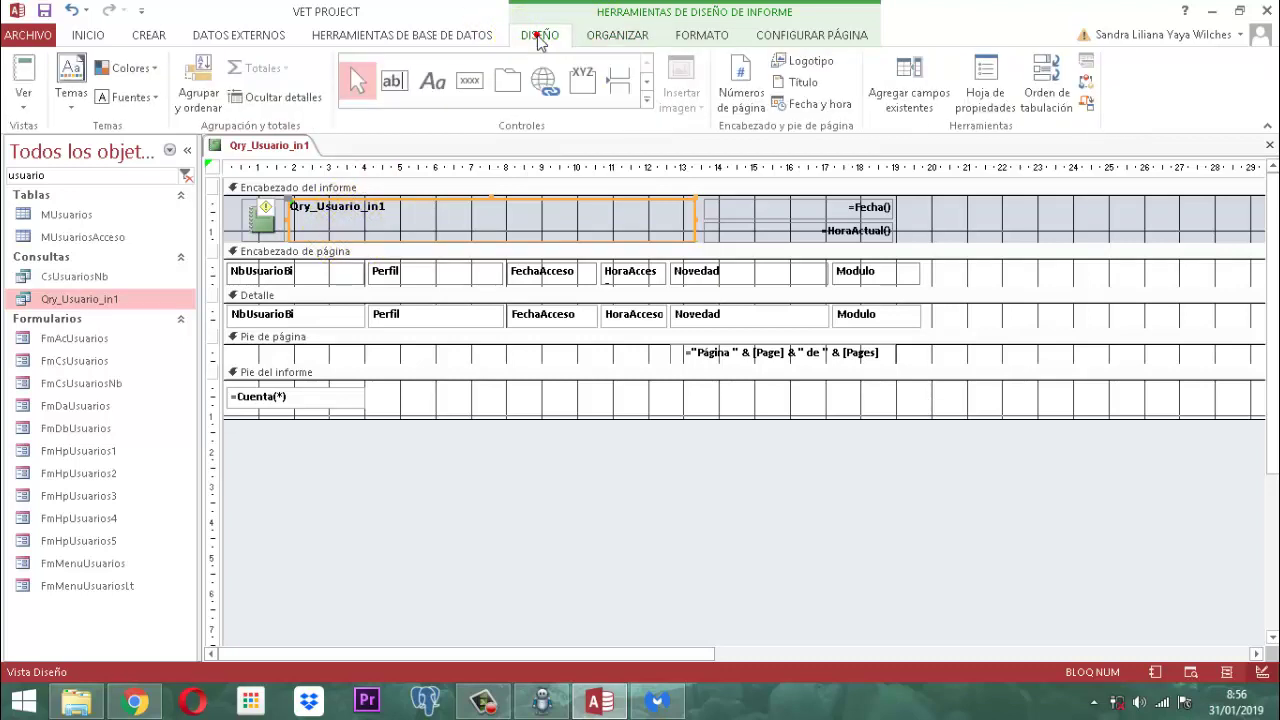
left_click(985, 85)
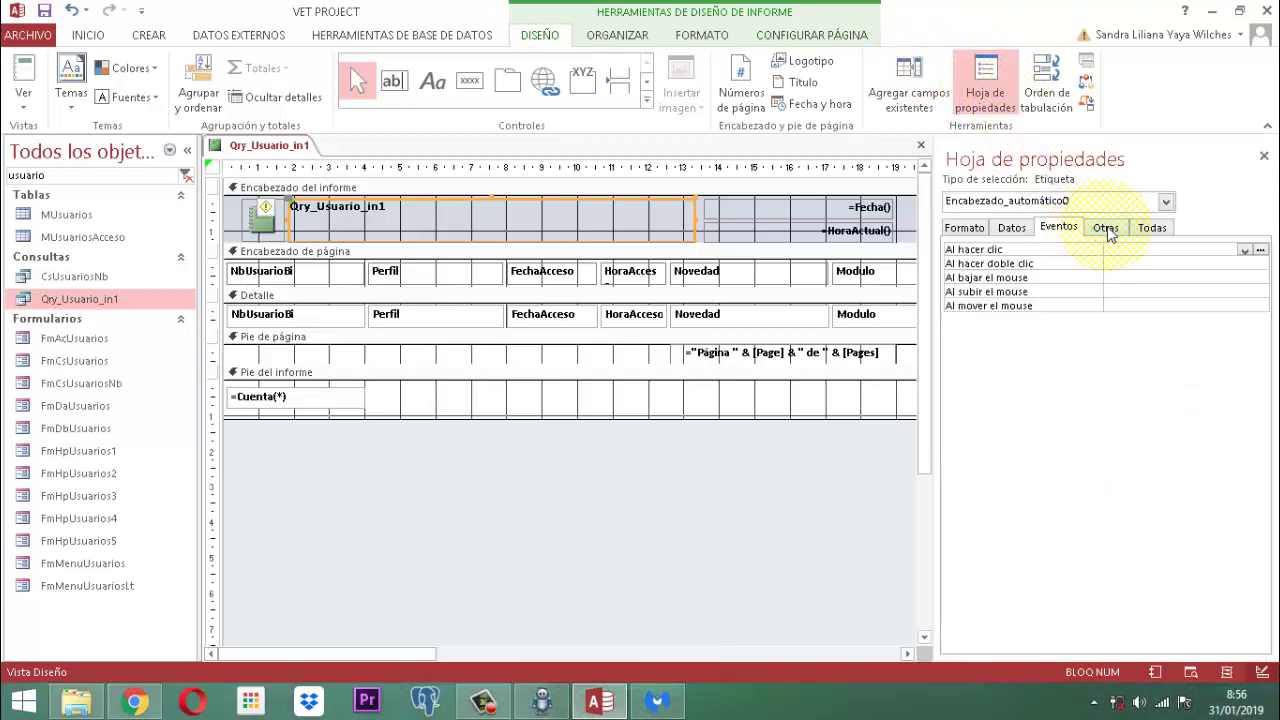
left_click(1106, 228)
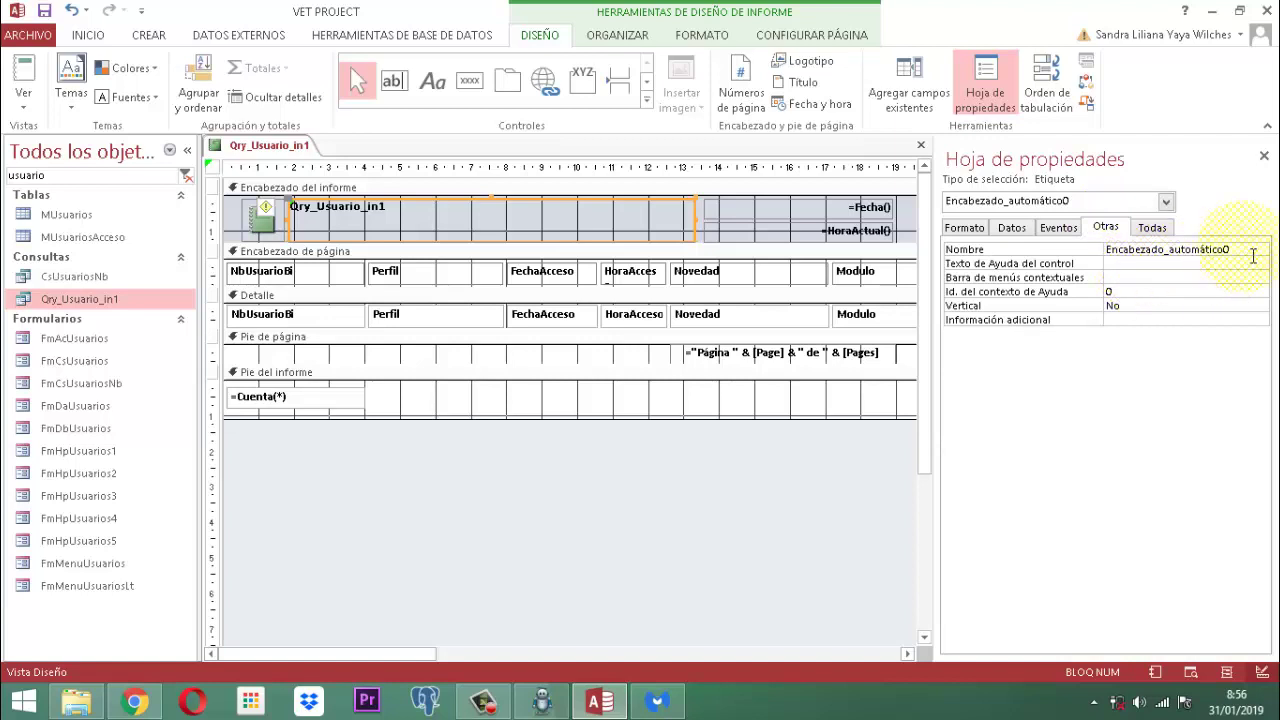
left_click_drag(1214, 249, 1243, 248)
double_click(1160, 249)
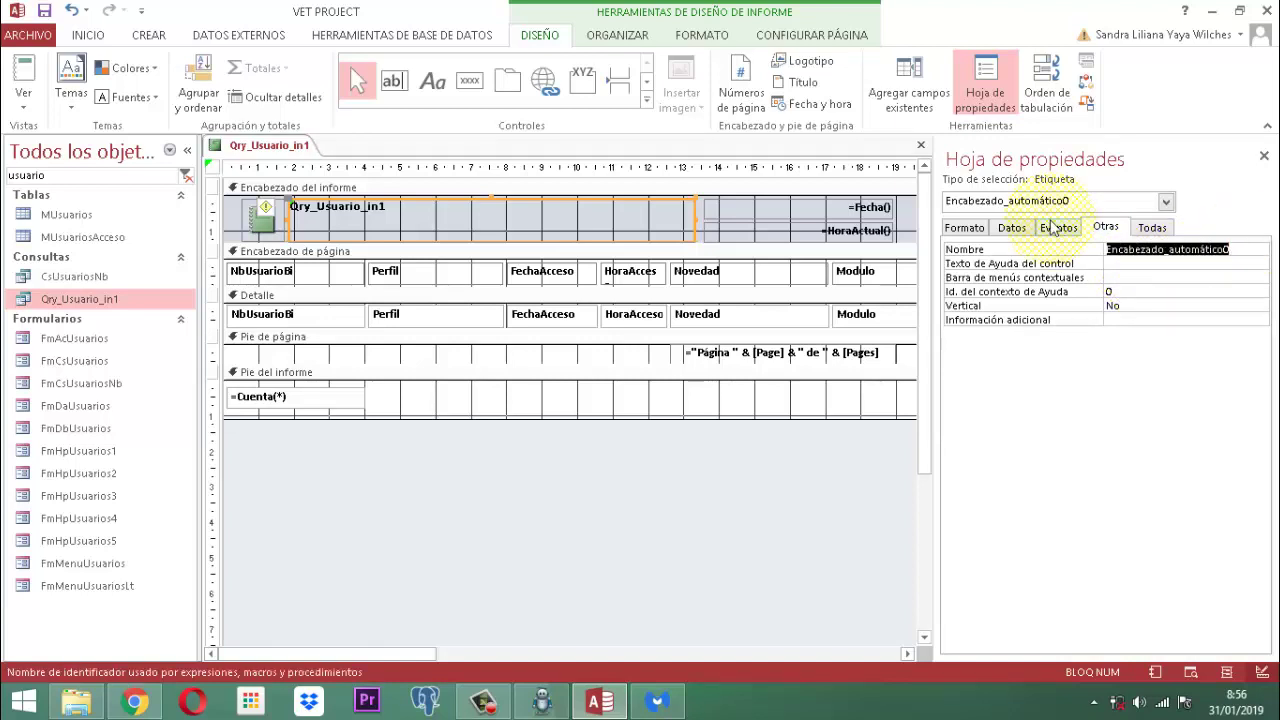
type("i")
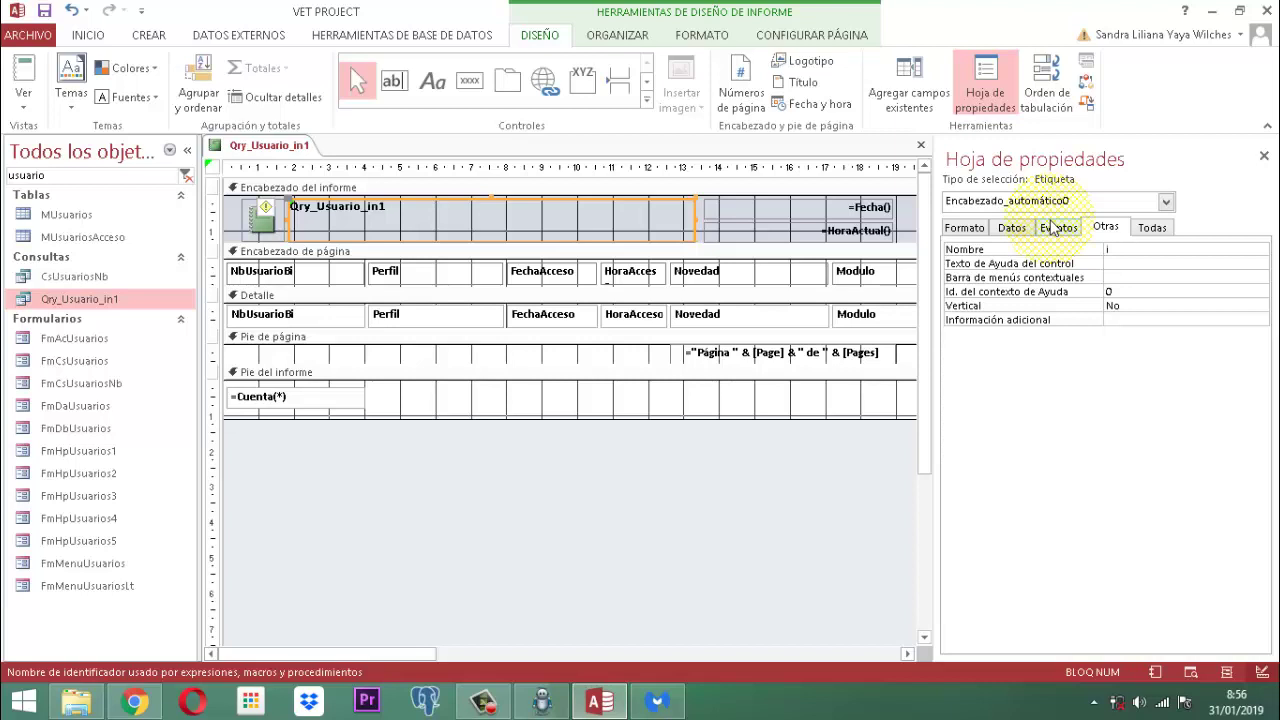
type("R")
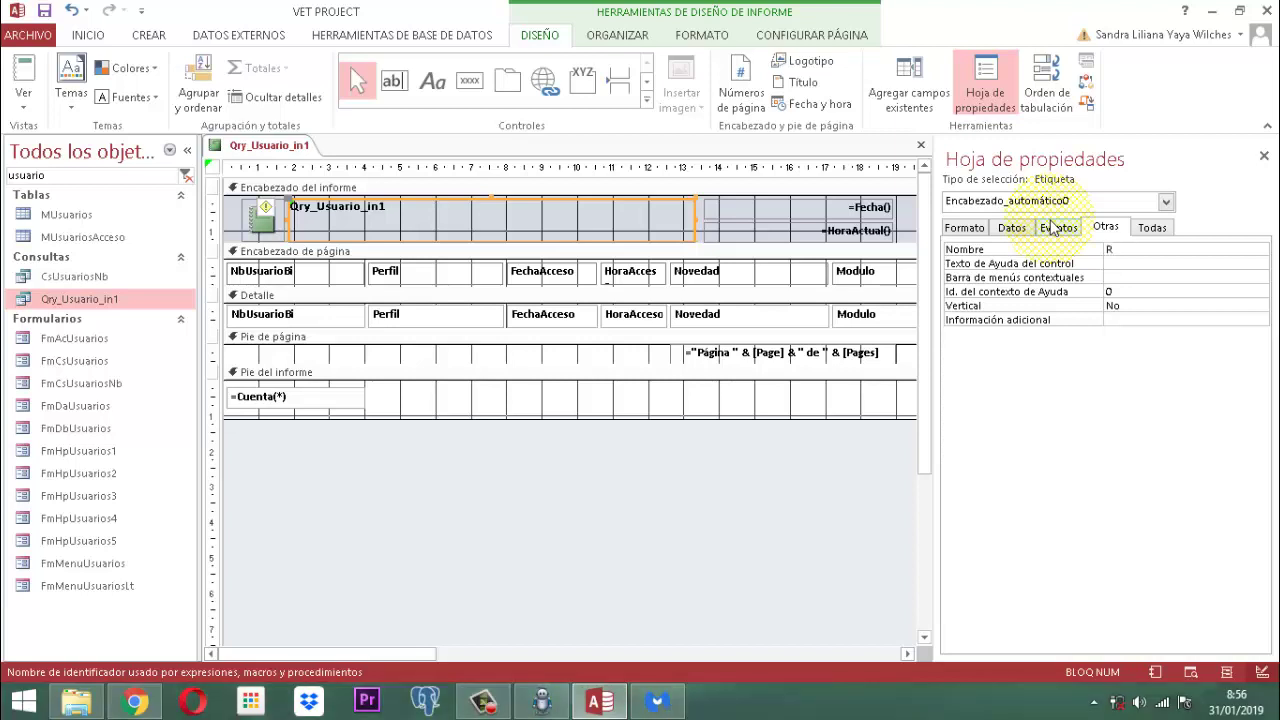
type("In1")
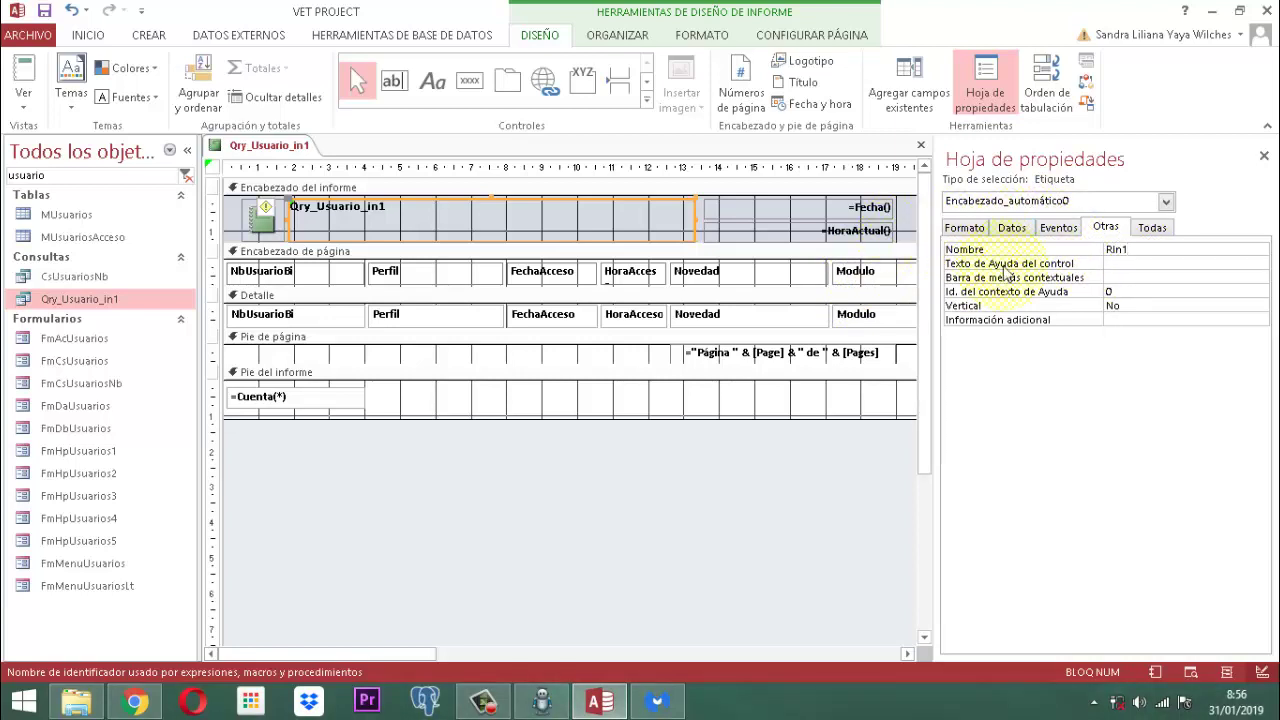
left_click(1264, 156)
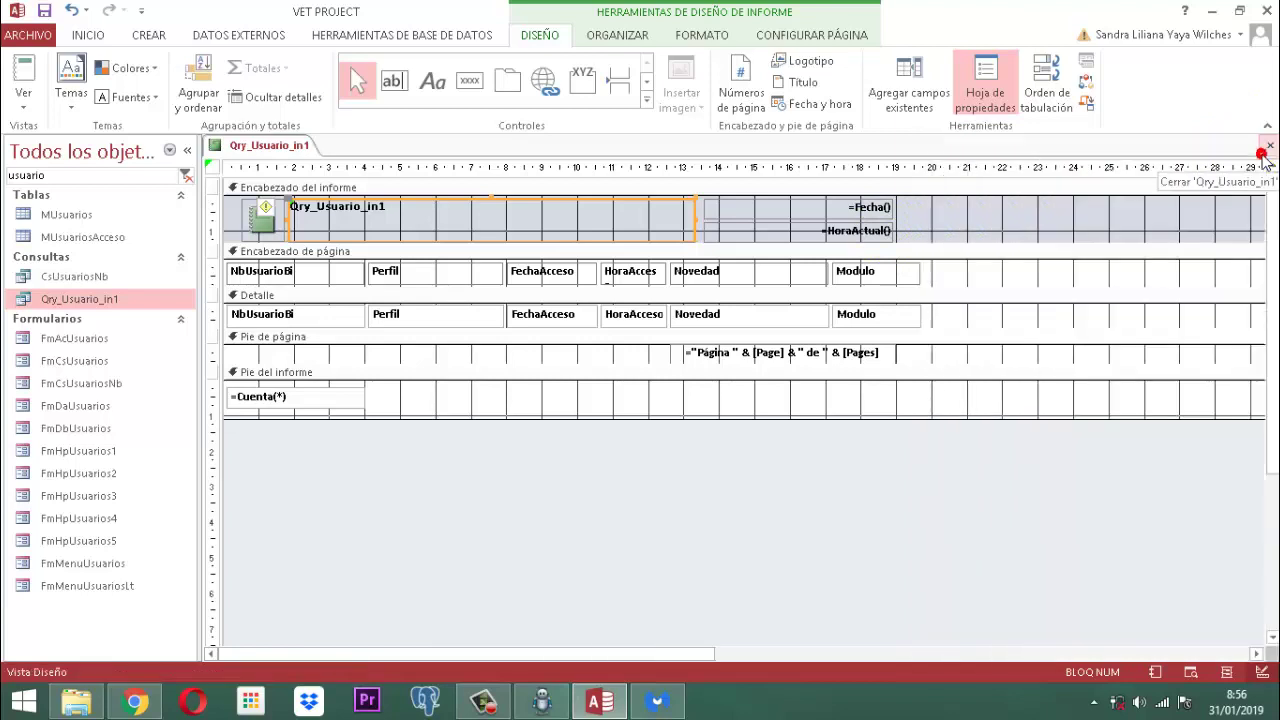
Step: Add an empty Al cargar event procedure for the whole report using Generador de código
left_click(214, 168)
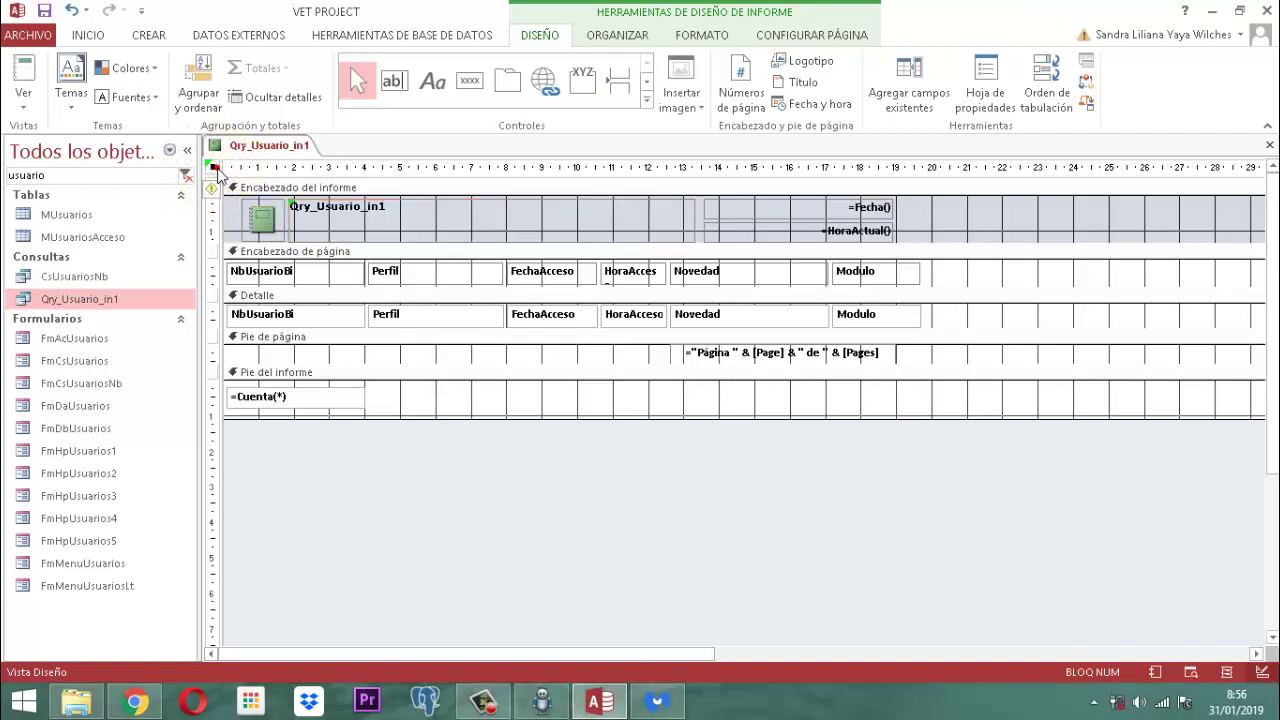
left_click(214, 168)
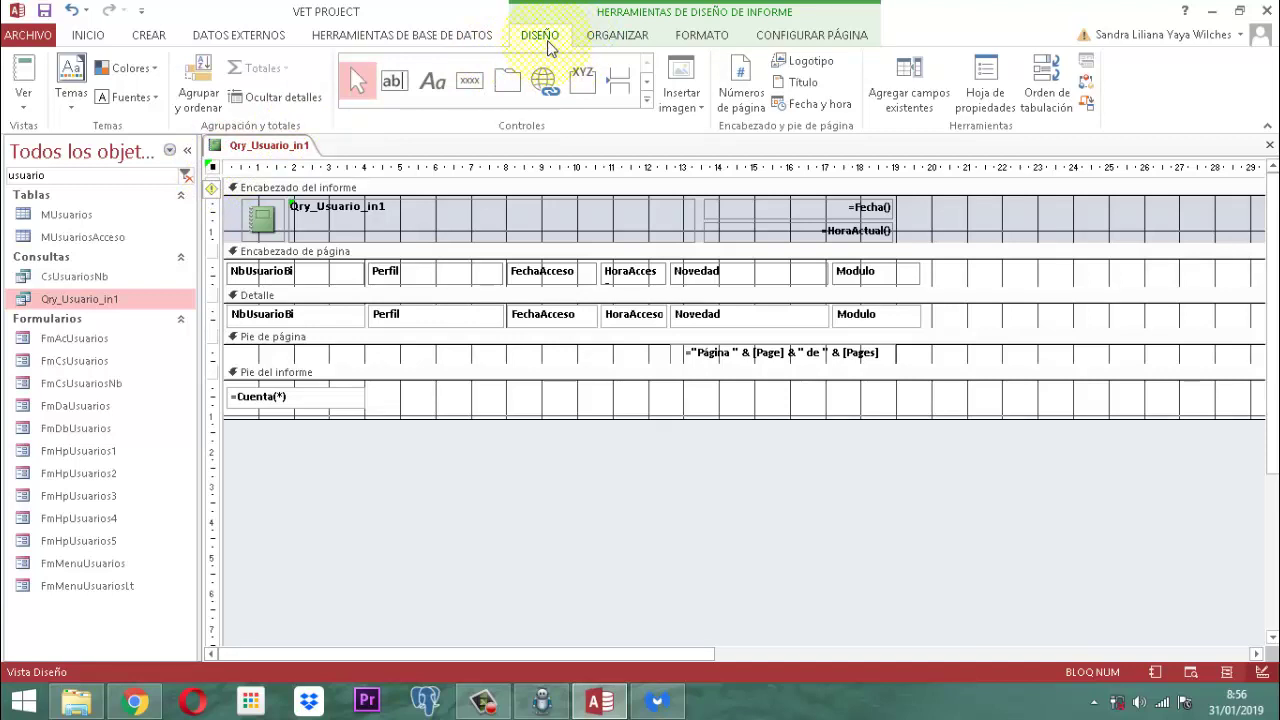
left_click(985, 100)
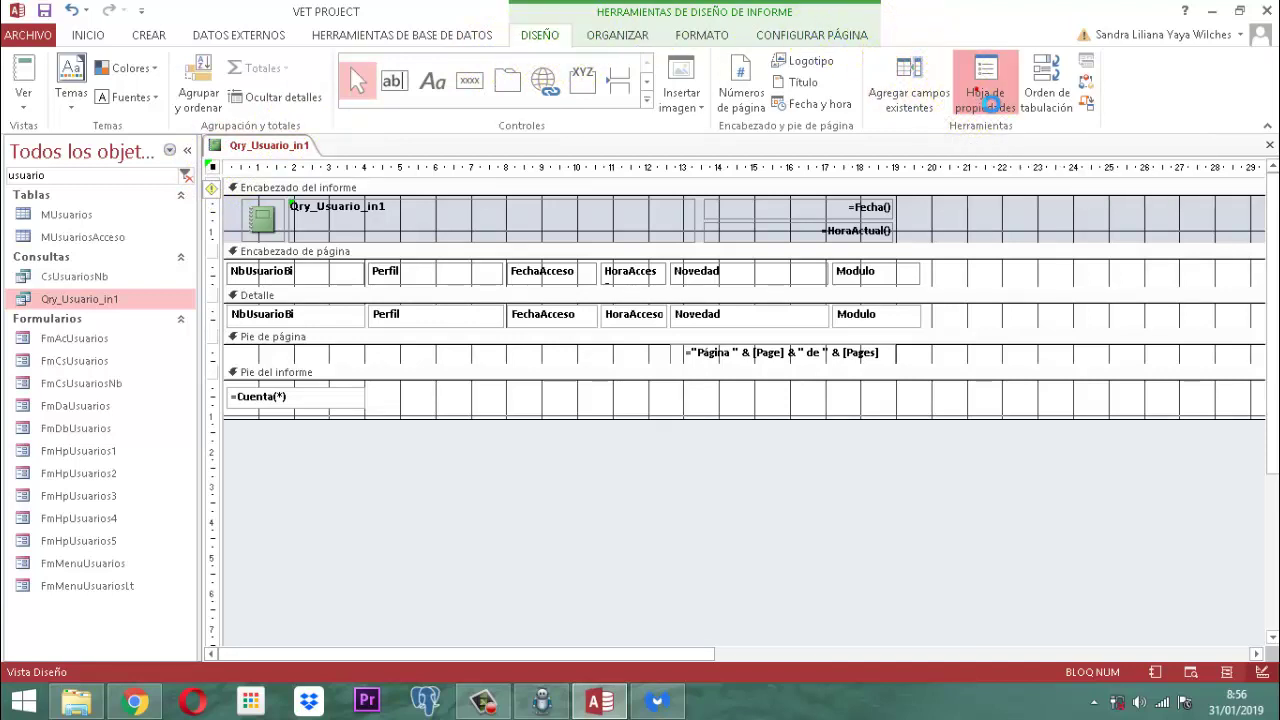
left_click(1068, 230)
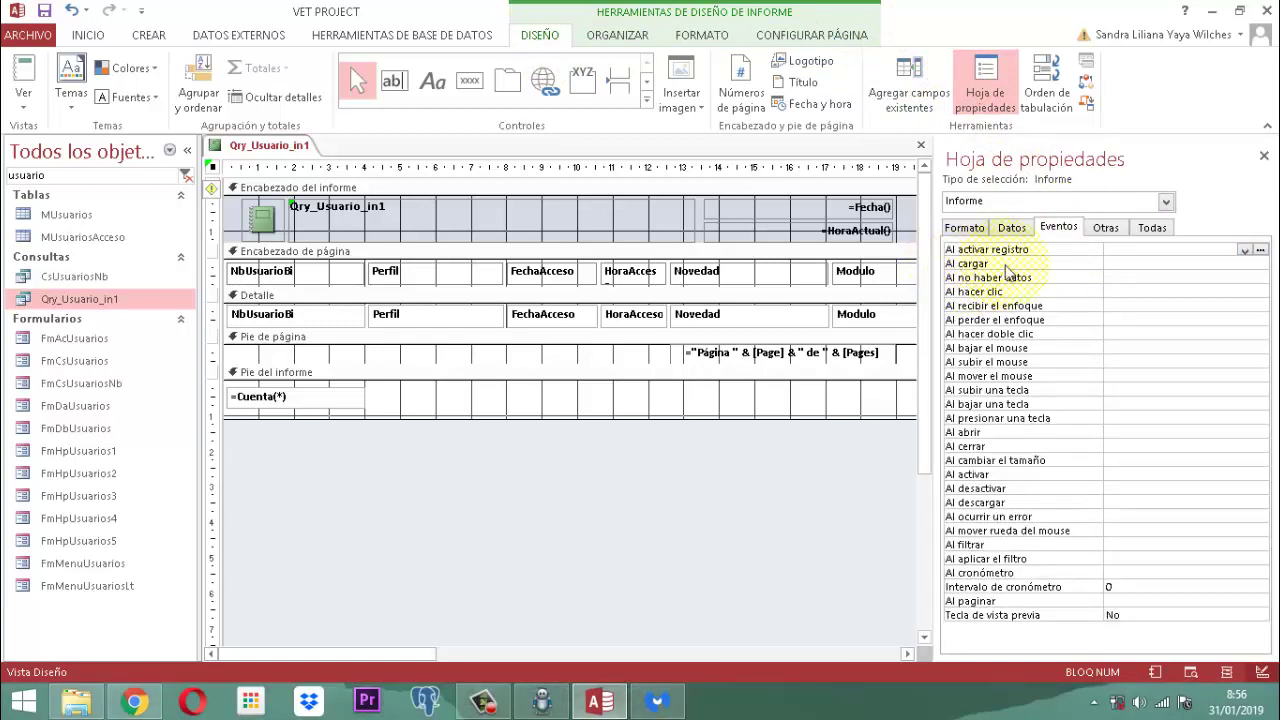
left_click(1136, 265)
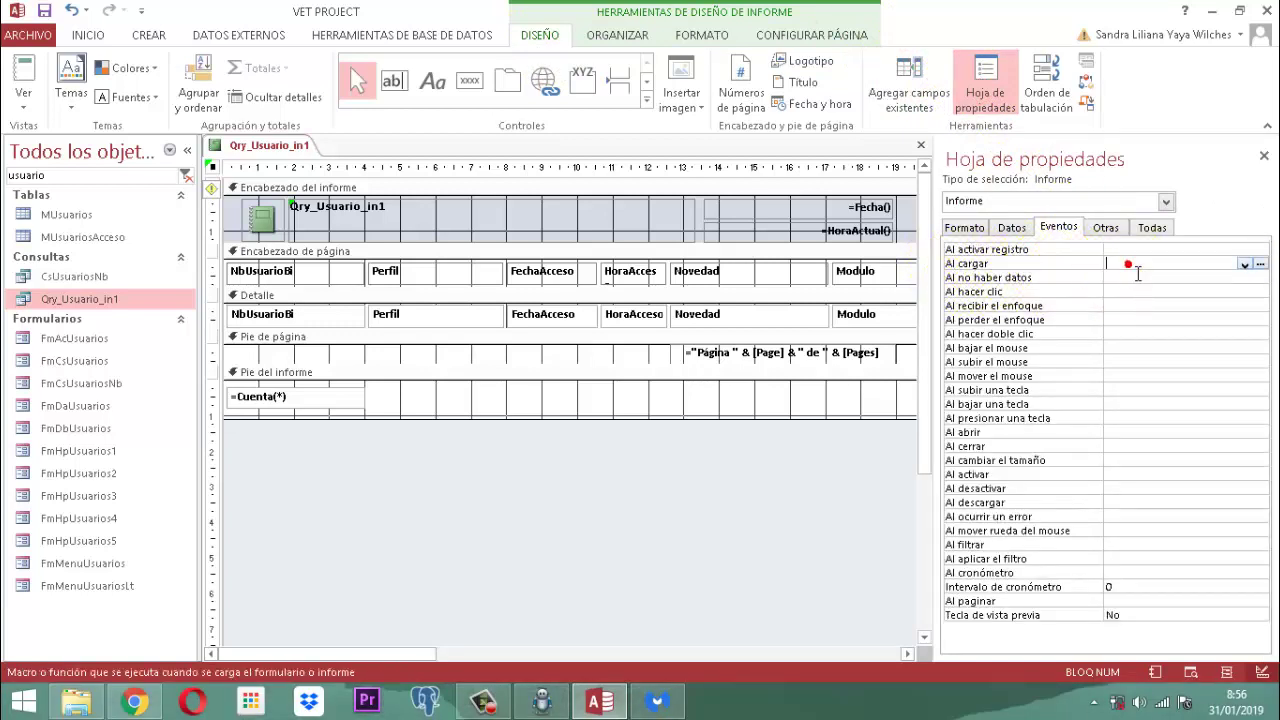
left_click(1259, 265)
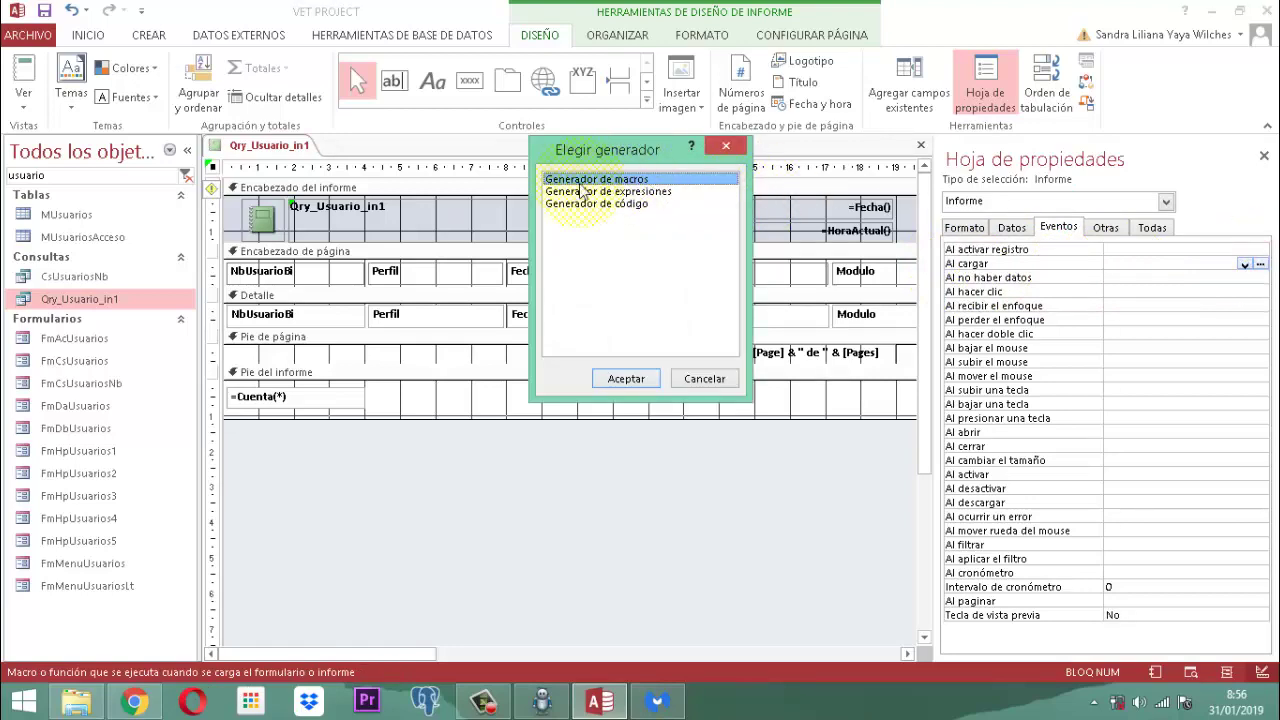
left_click(576, 204)
left_click(630, 380)
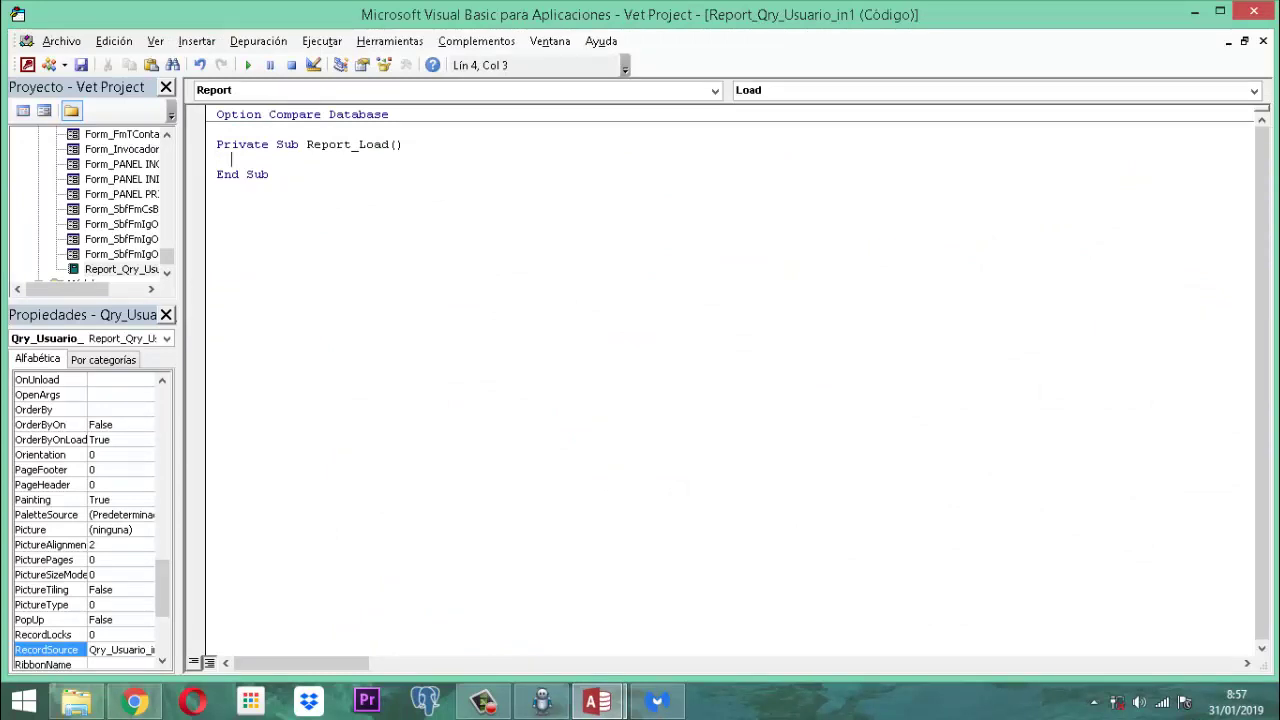
Step: In Report_Load, start the line Rln1.Caption = tituloVt() & " - Lista ..."
type("Rln1.c")
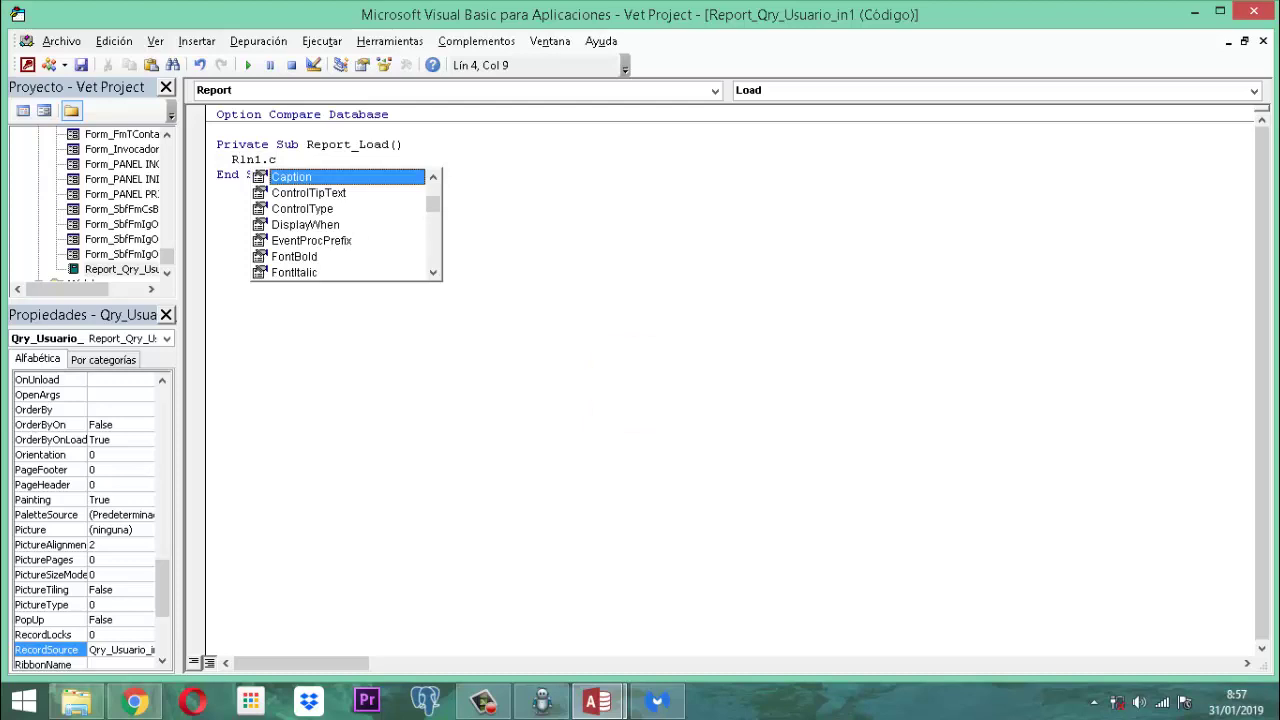
type("aption ")
type("=")
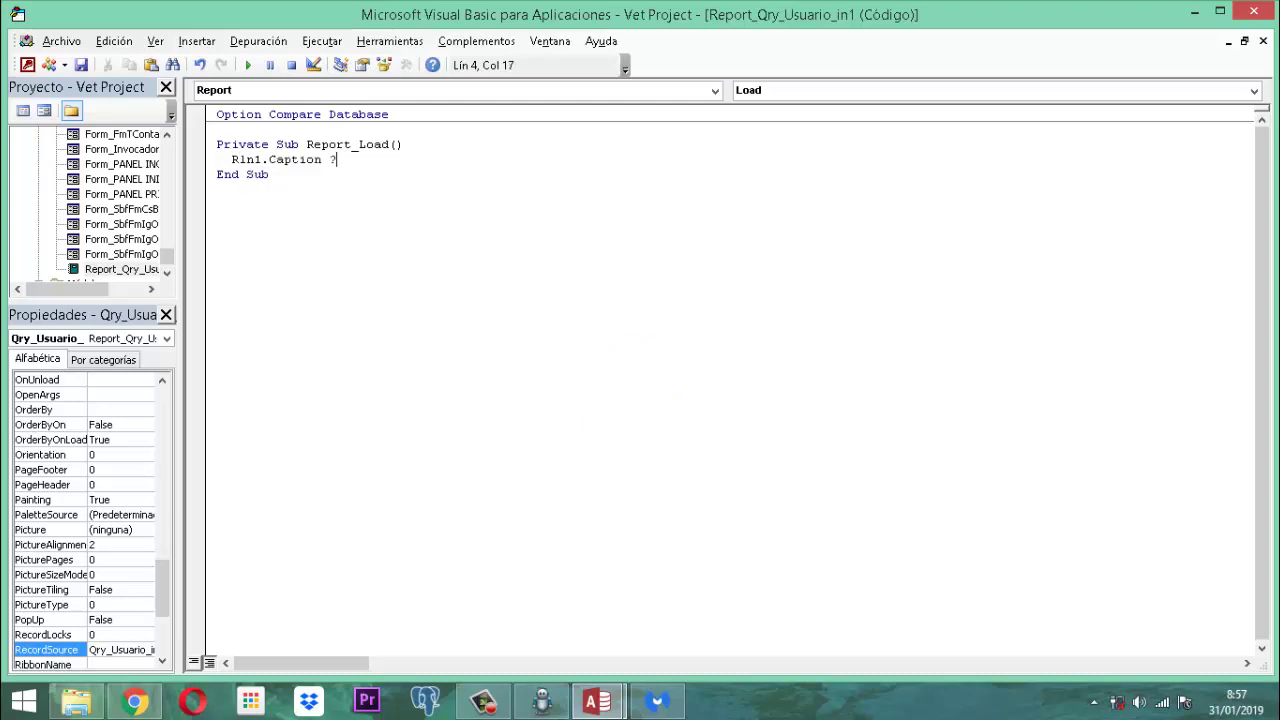
key("BackSpace")
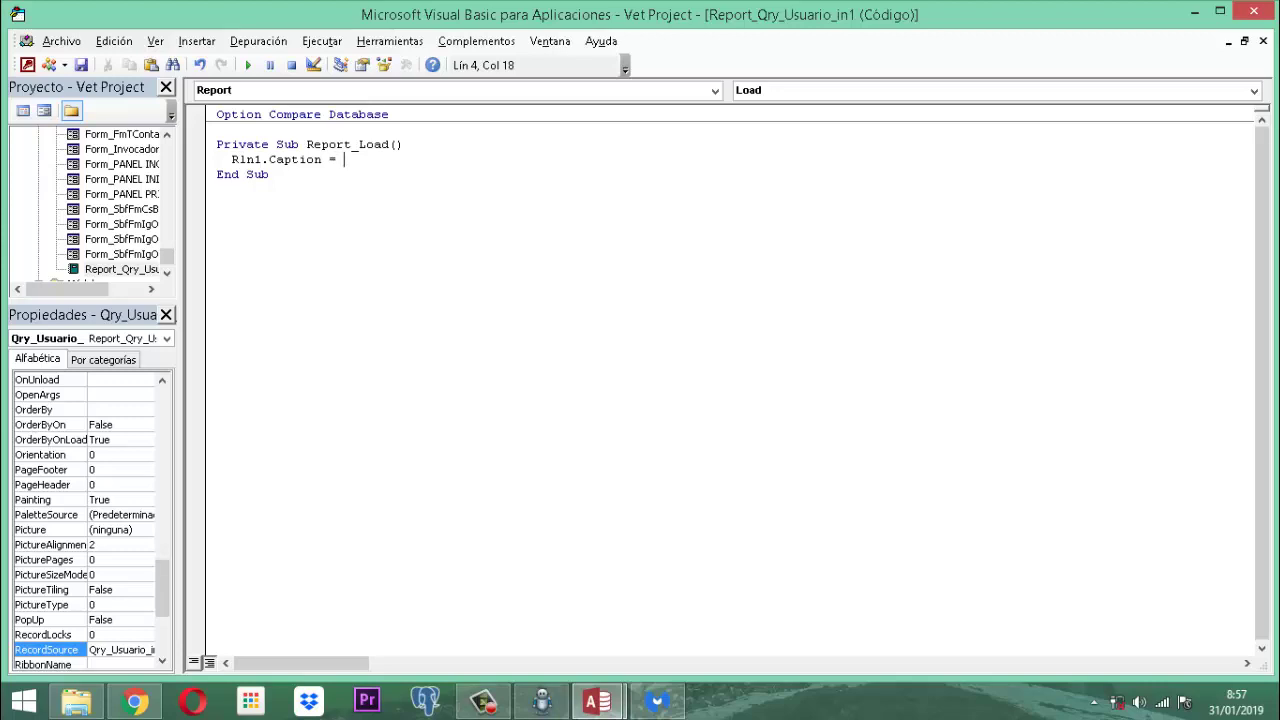
type("tituloVt")
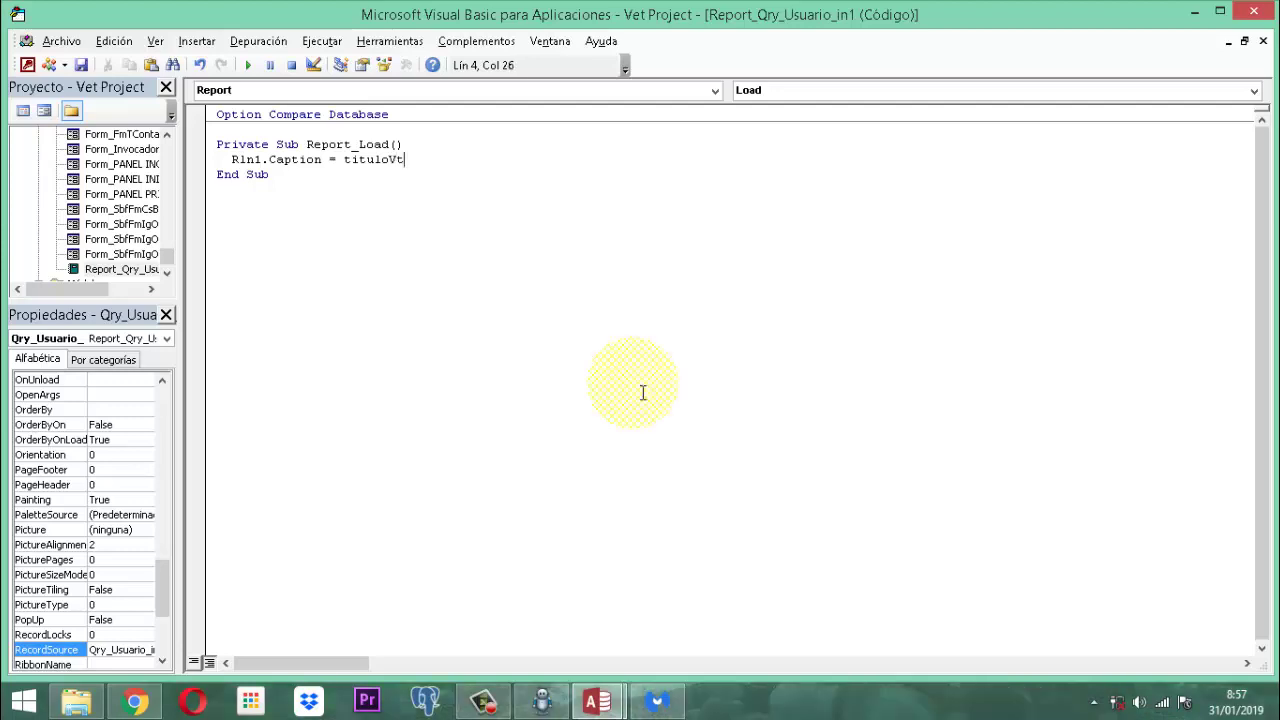
type("(")
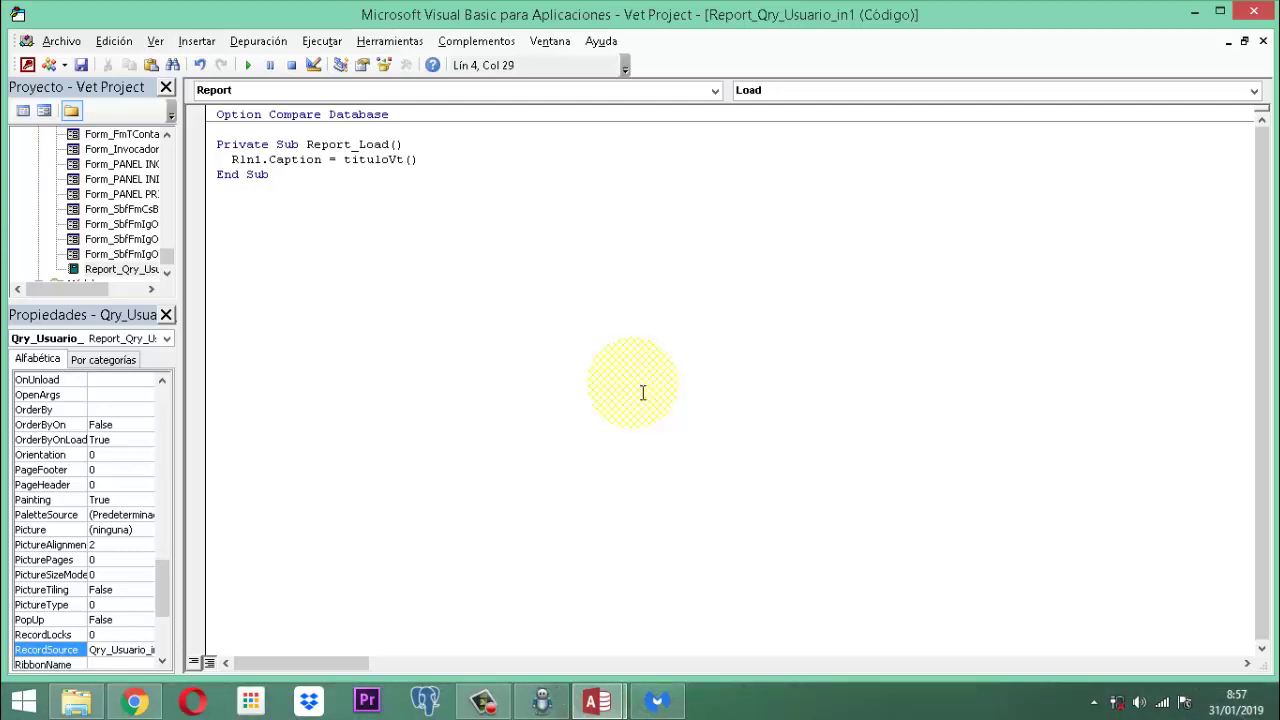
type("&")
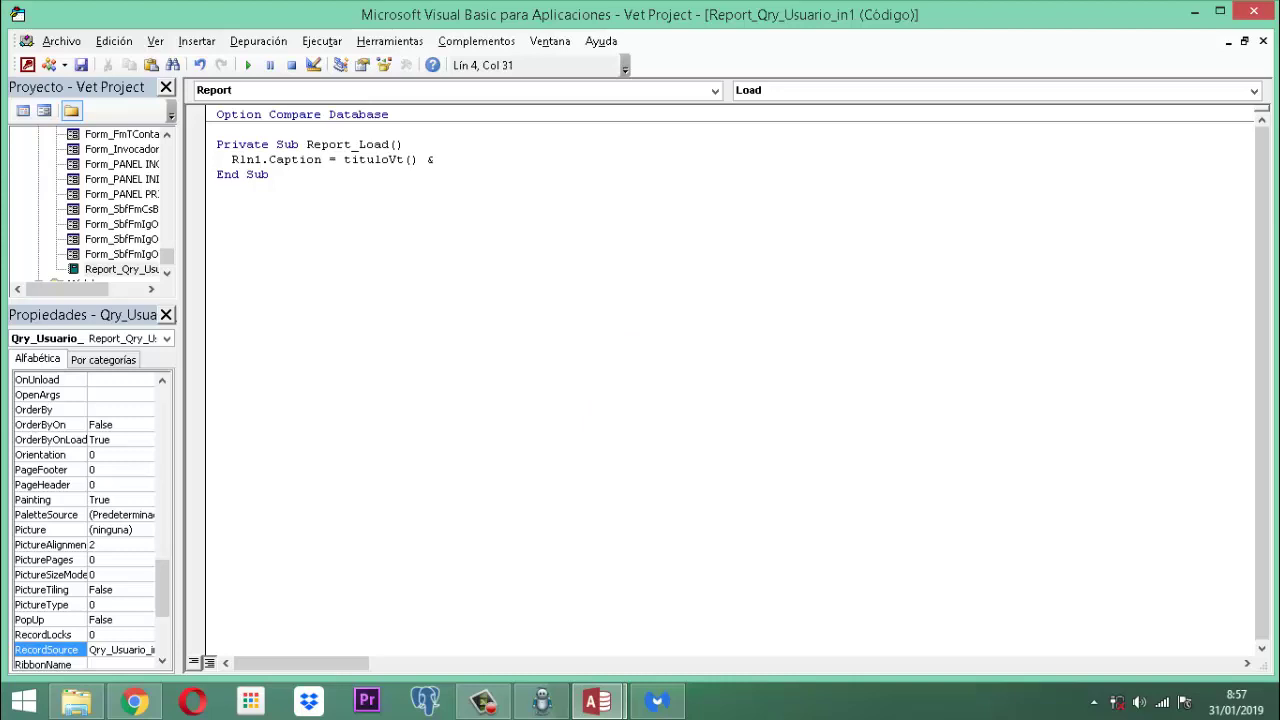
type(" \" -")
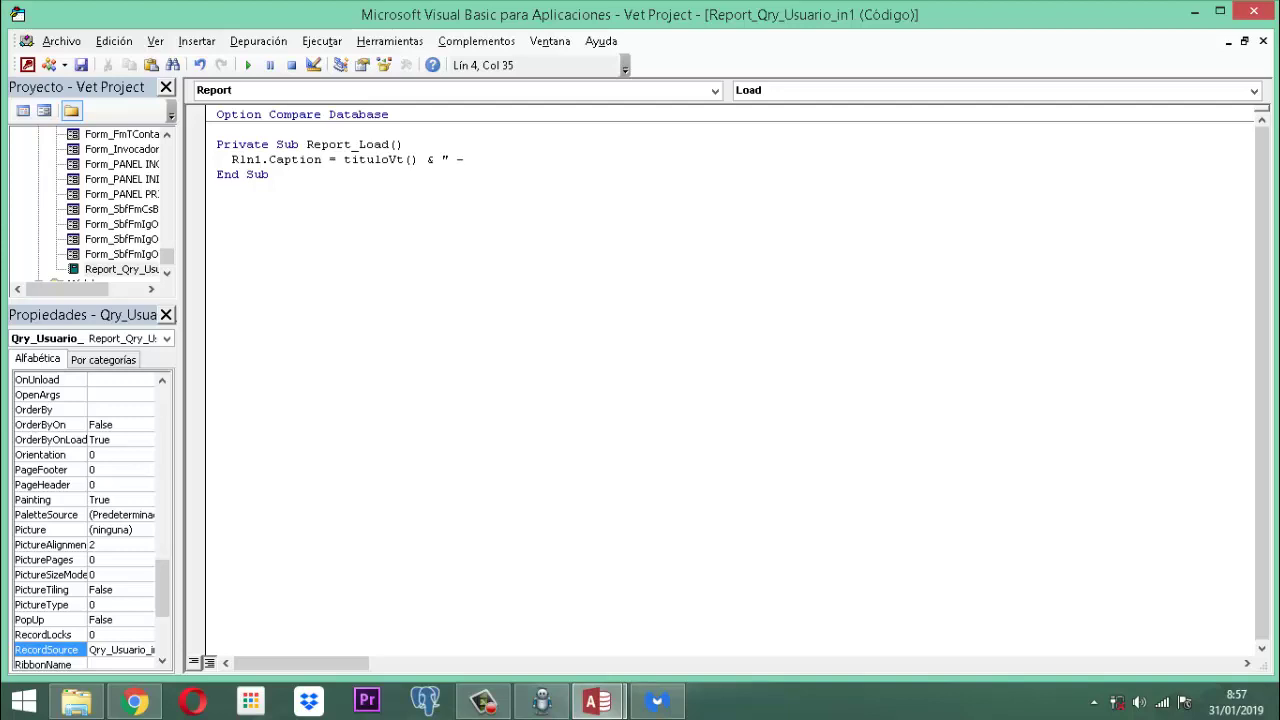
type(" Lista Alta usu")
Step: Finish the caption text as " - Lista Nuevos Ingresos" and close the VBA editor
key("BackSpace")
key("BackSpace")
key("BackSpace")
type("U")
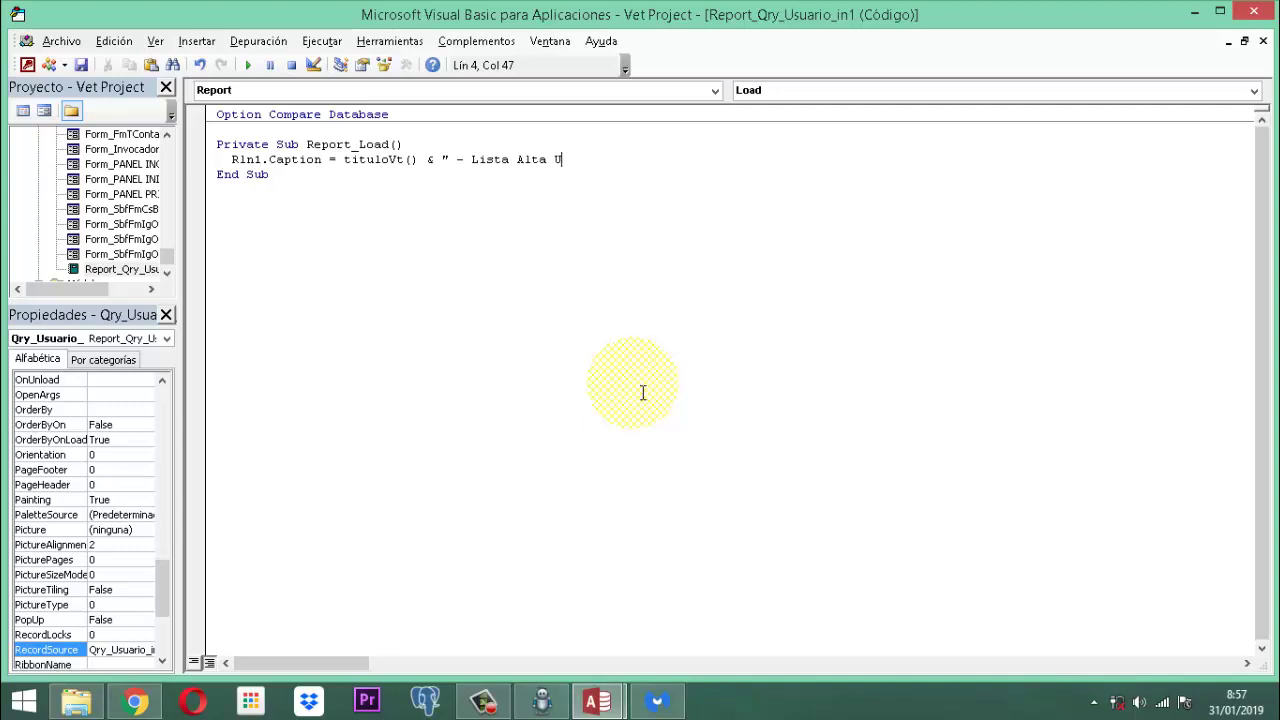
key("BackSpace")
key("BackSpace")
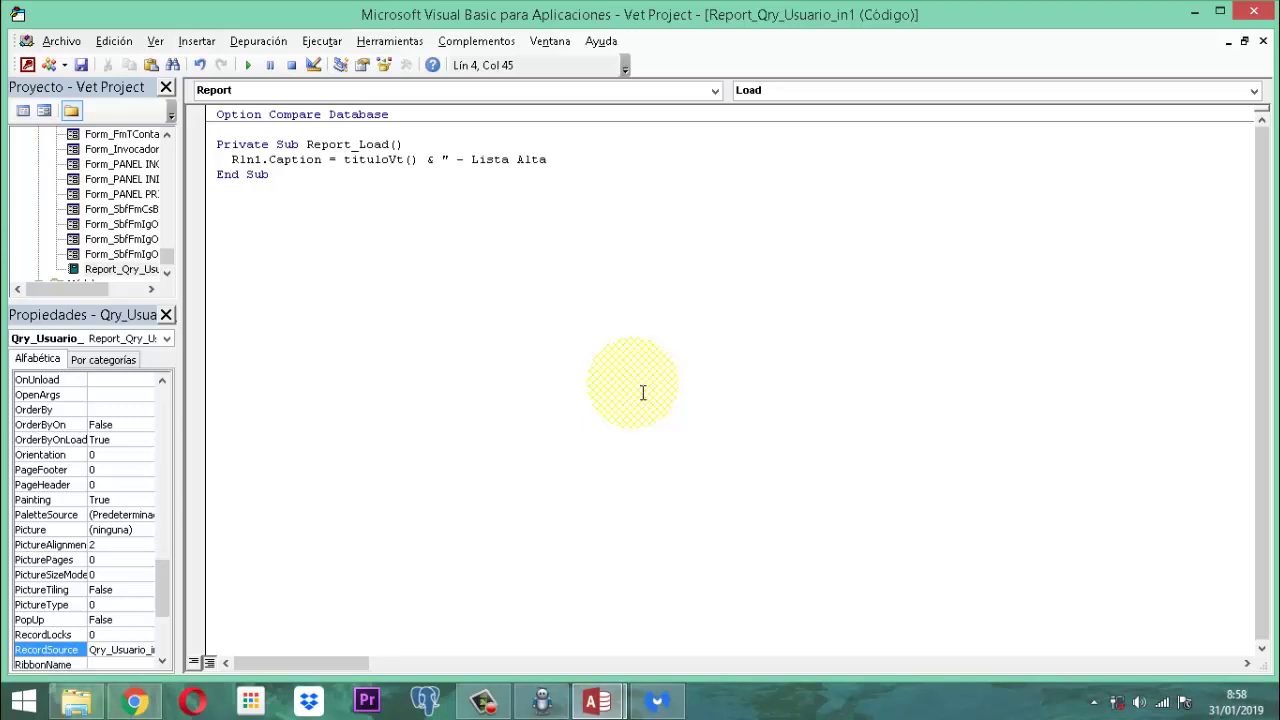
key("BackSpace")
key("BackSpace")
key("BackSpace")
key("BackSpace")
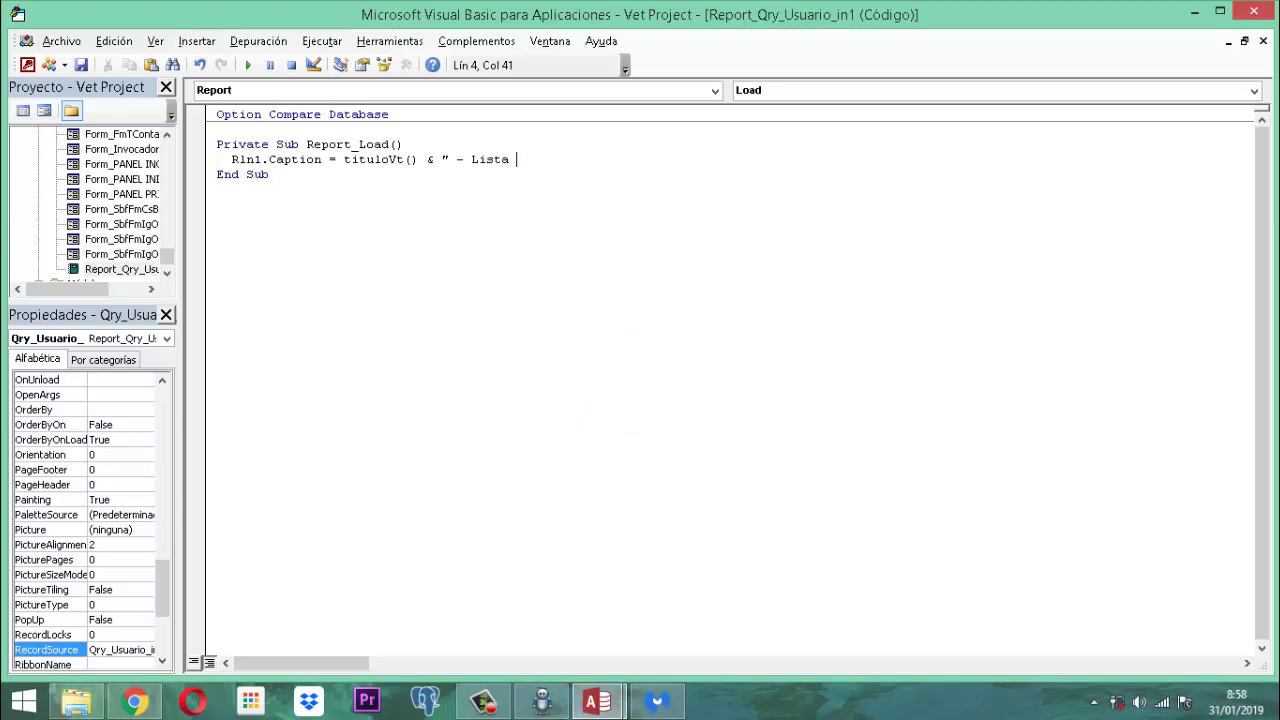
type("Nuevos Ingresos")
left_click(643, 392)
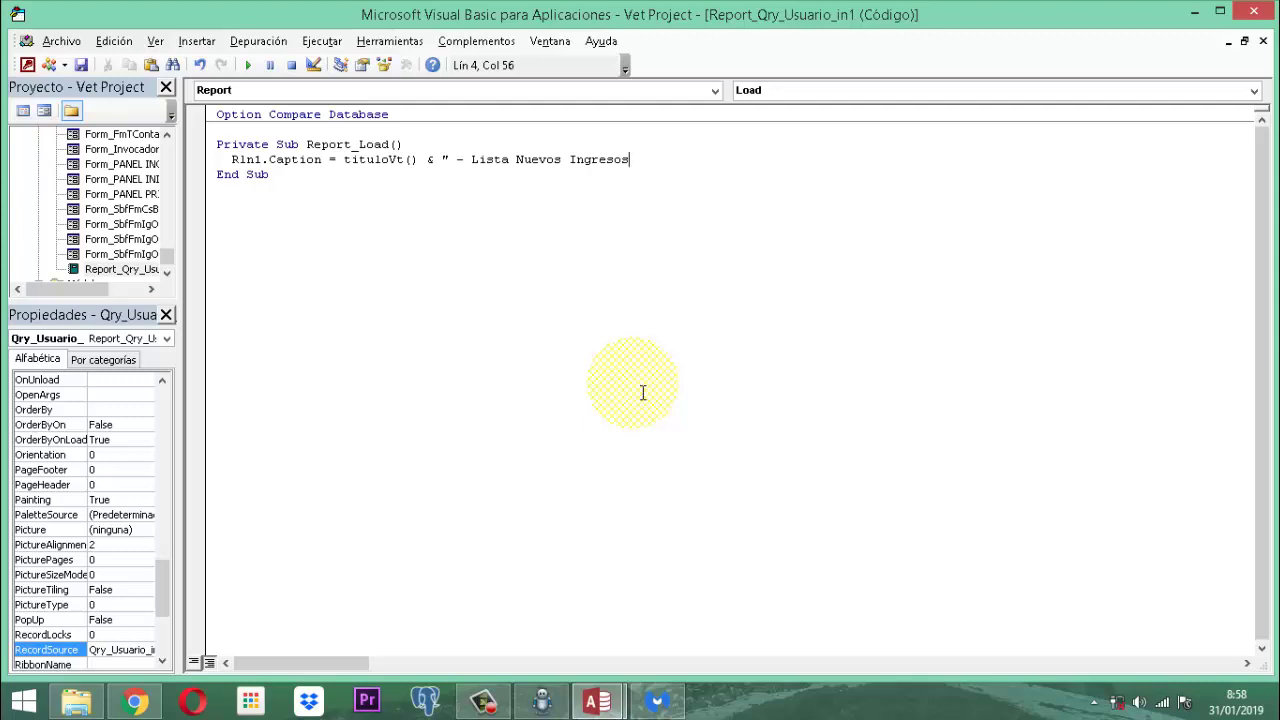
type("\"")
left_click(709, 357)
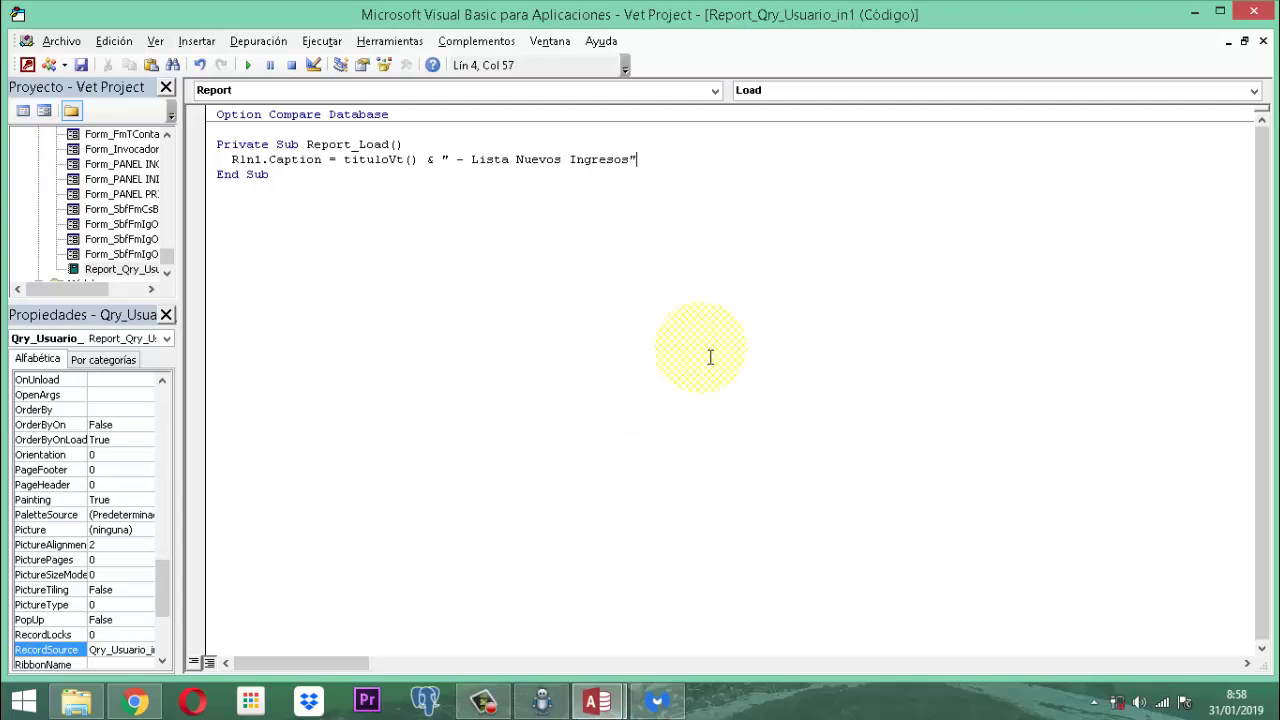
left_click(1250, 12)
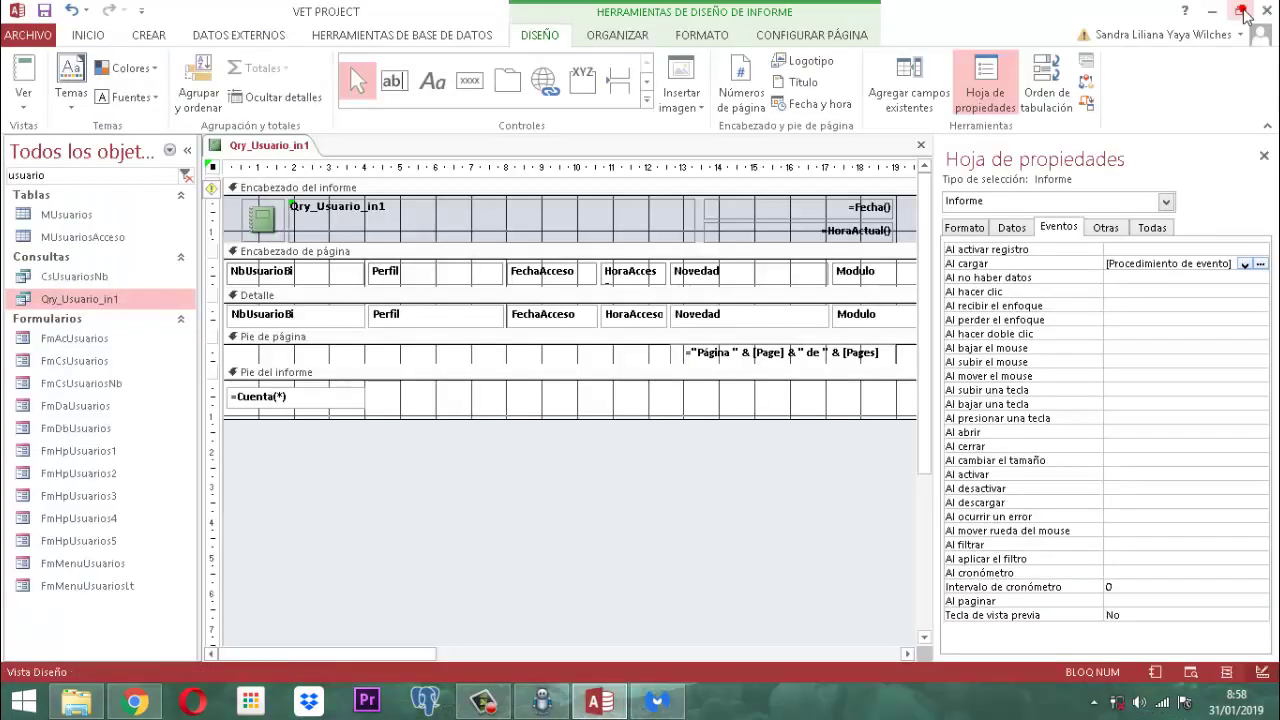
Step: Close the Property Sheet and drag the Qry_Usuario_in1 report's right edge left to narrow it
left_click(1264, 155)
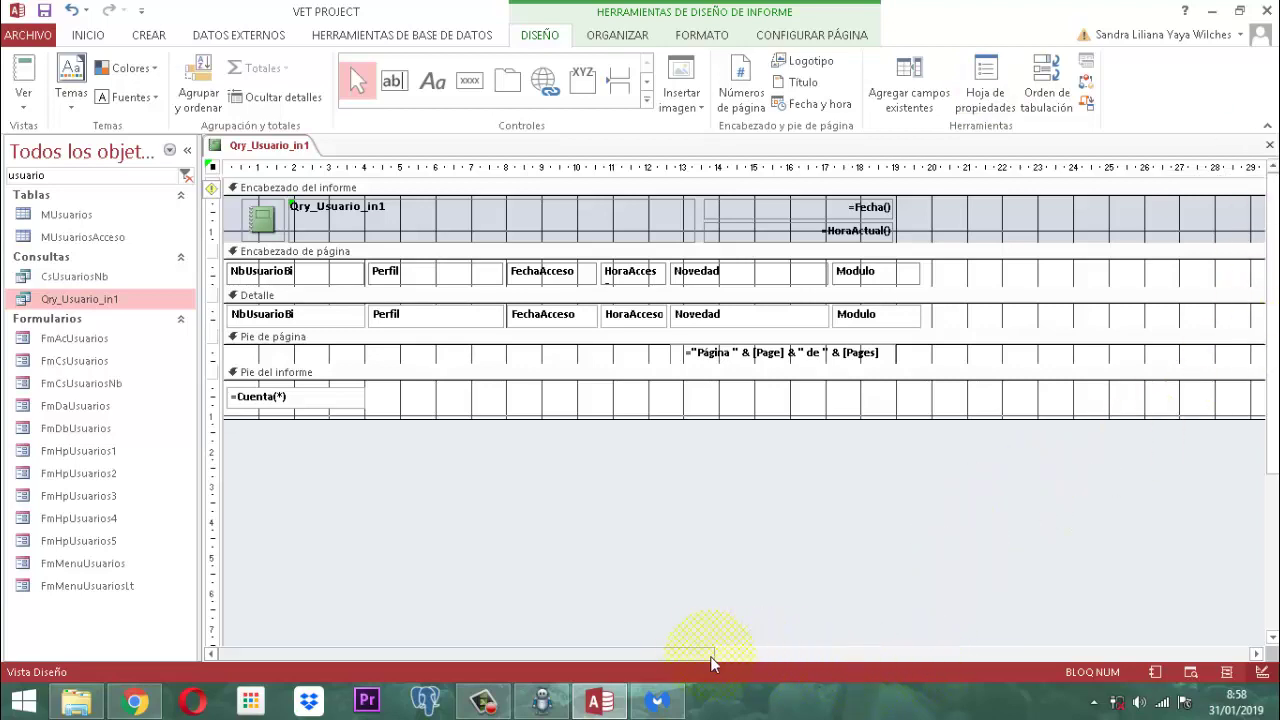
left_click_drag(697, 654, 1077, 672)
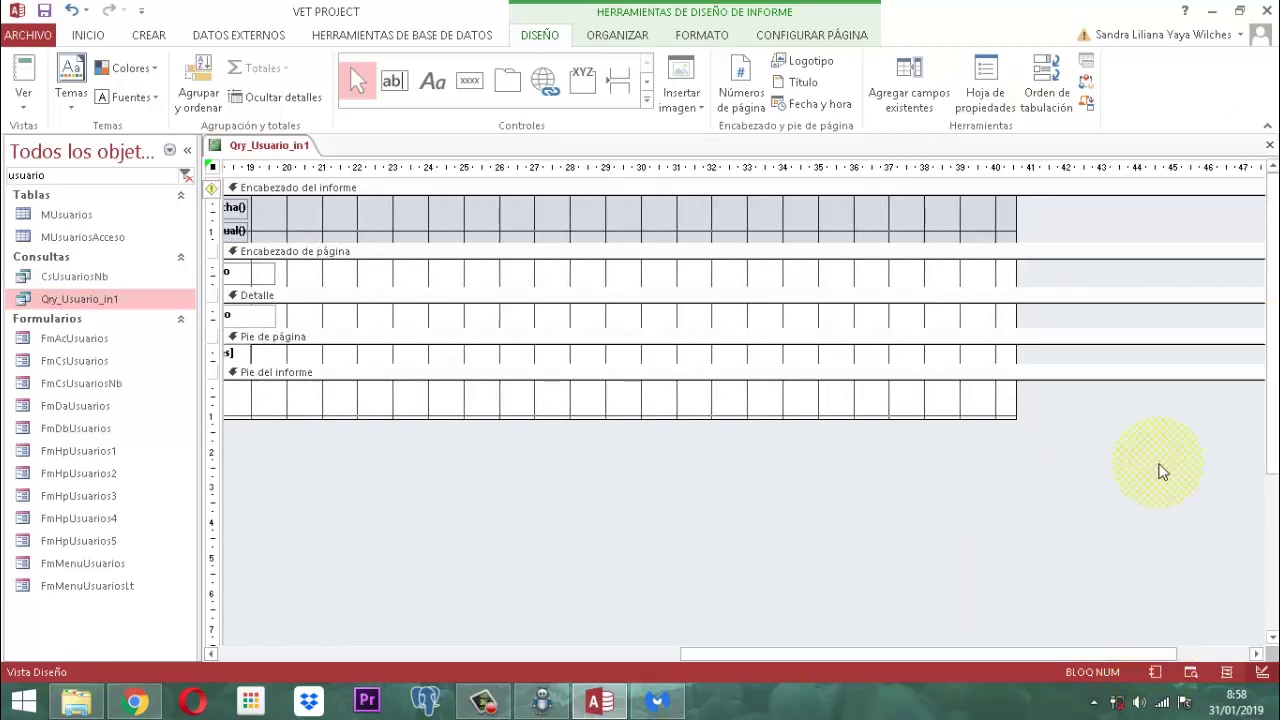
left_click_drag(1018, 220, 372, 234)
left_click(852, 657)
left_click_drag(852, 654, 286, 643)
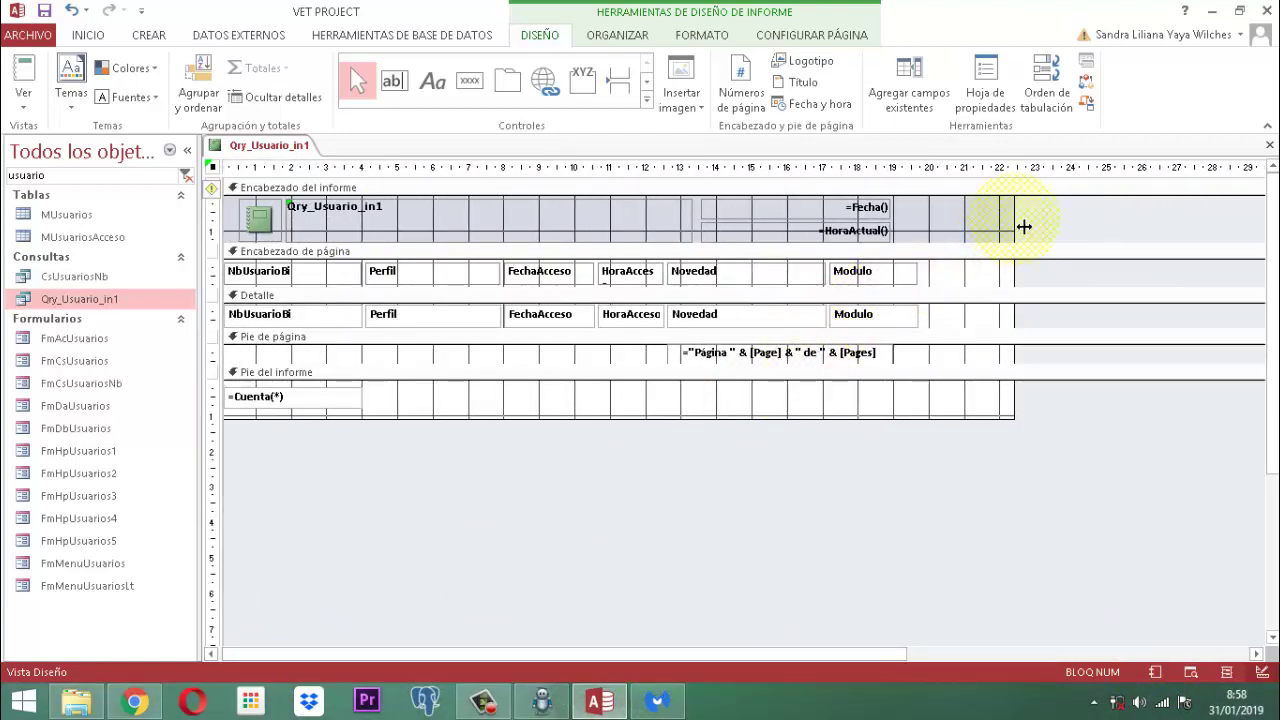
left_click_drag(1024, 227, 929, 220)
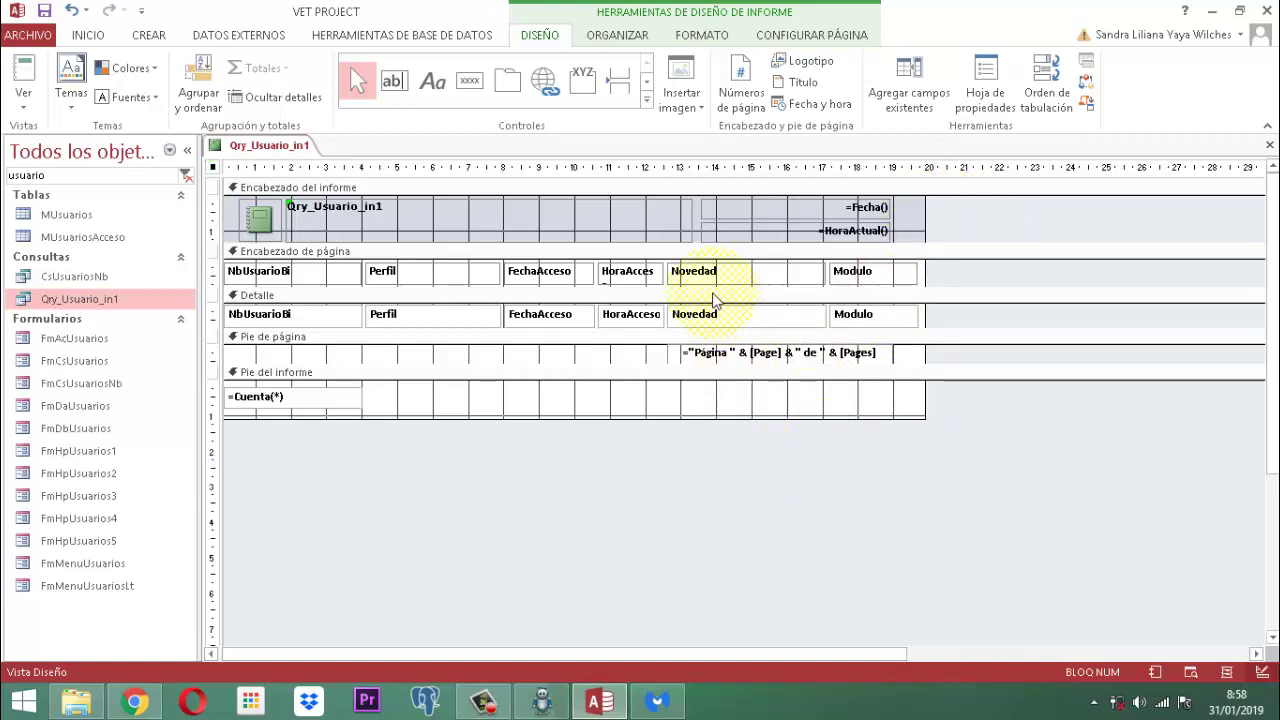
Step: Resize the Perfil controls, shift FechaAcceso through Modulo left, and trim the report width to fit
left_click(414, 277)
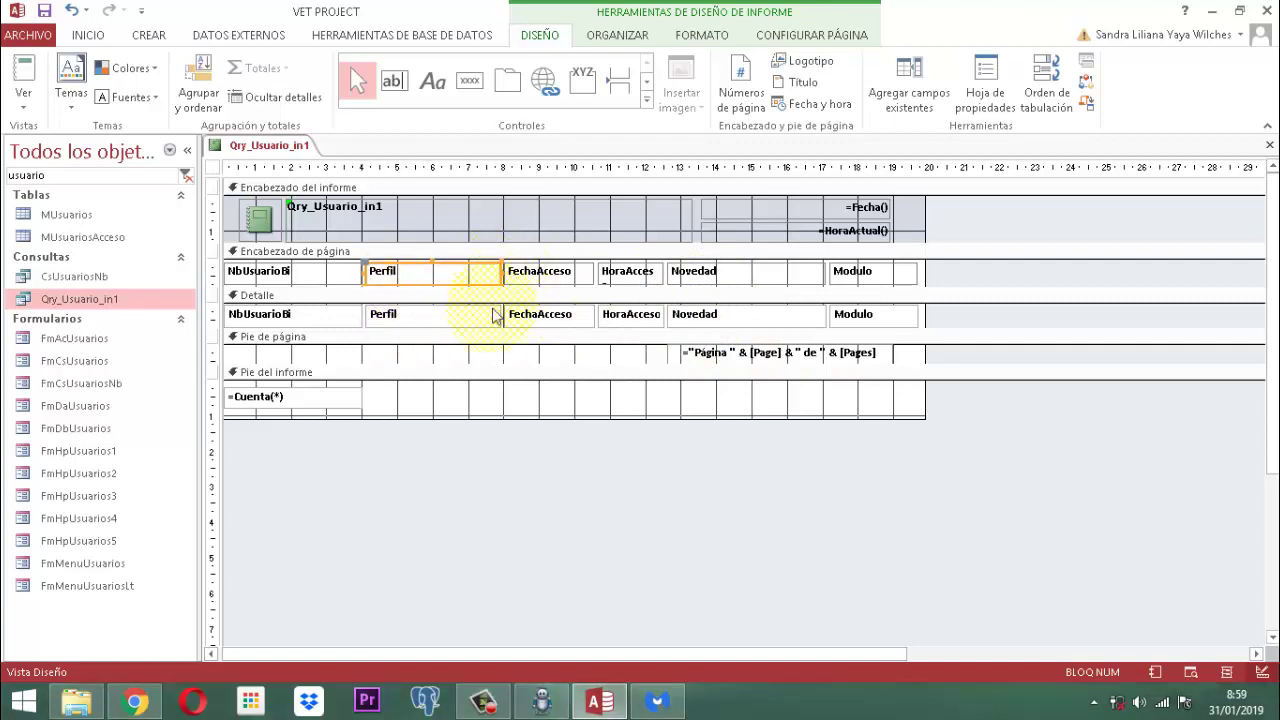
left_click(453, 398)
left_click_drag(462, 355, 500, 286)
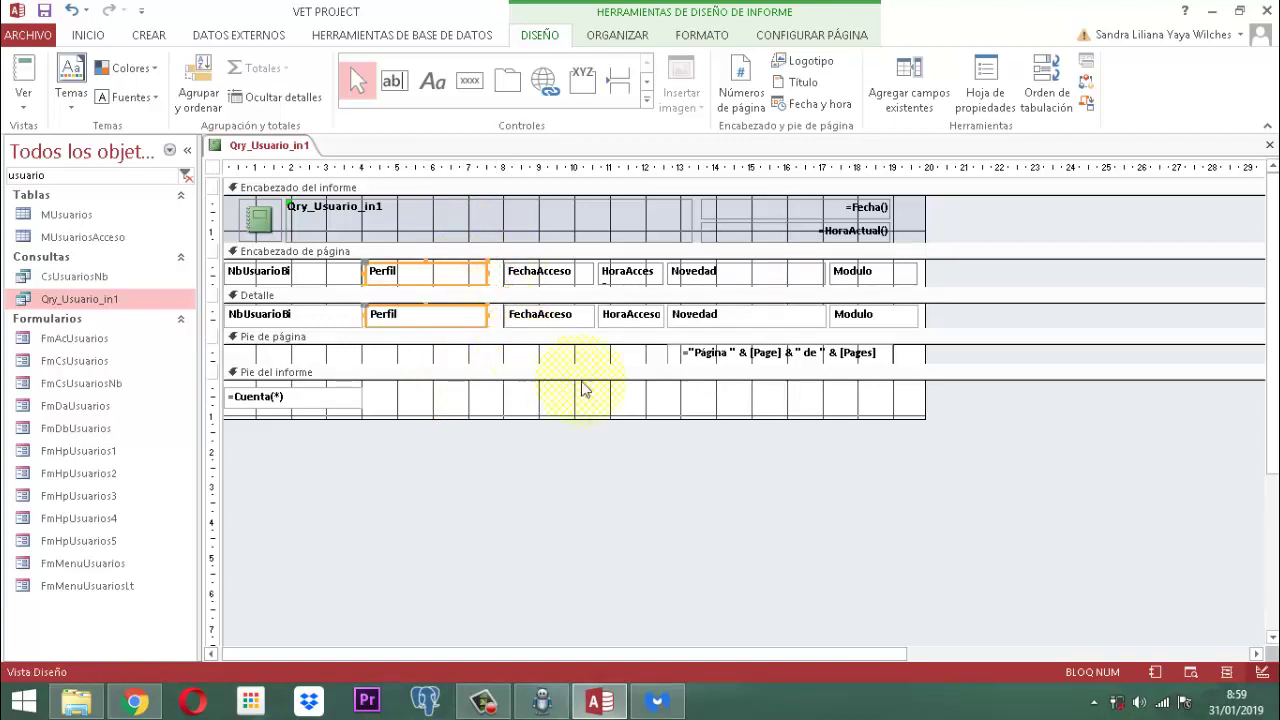
left_click_drag(978, 270, 540, 335)
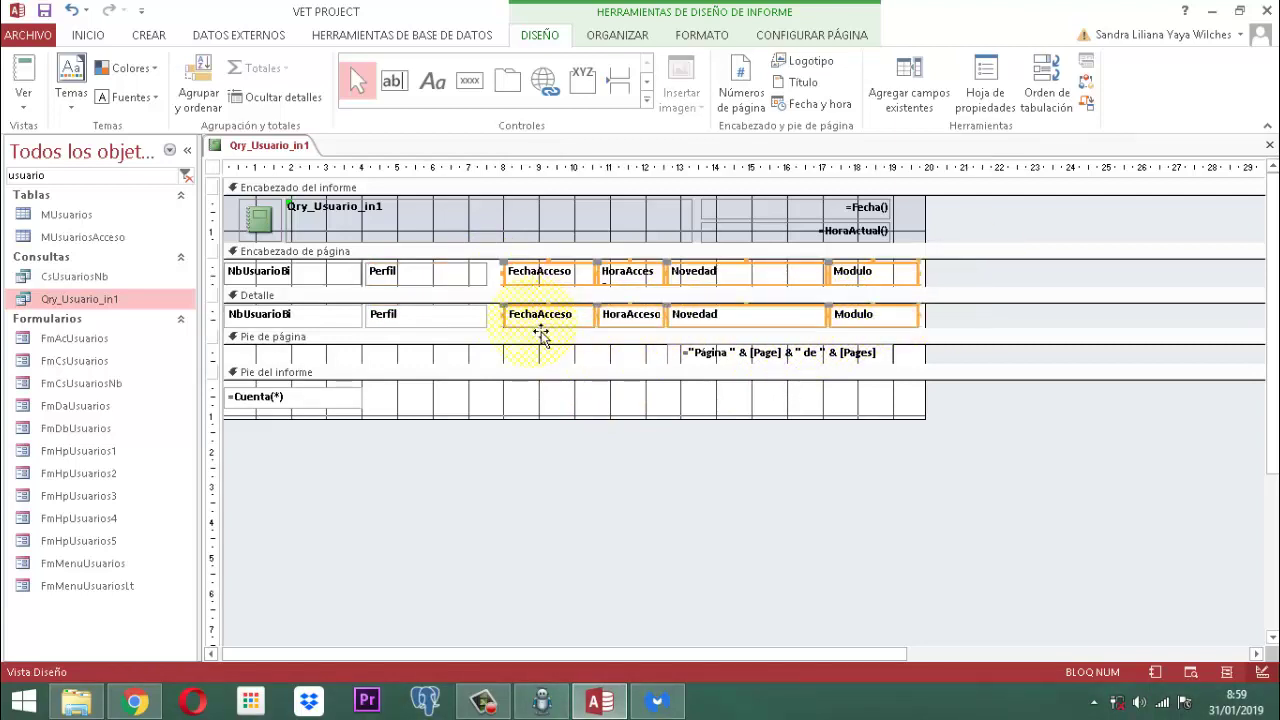
key("Left")
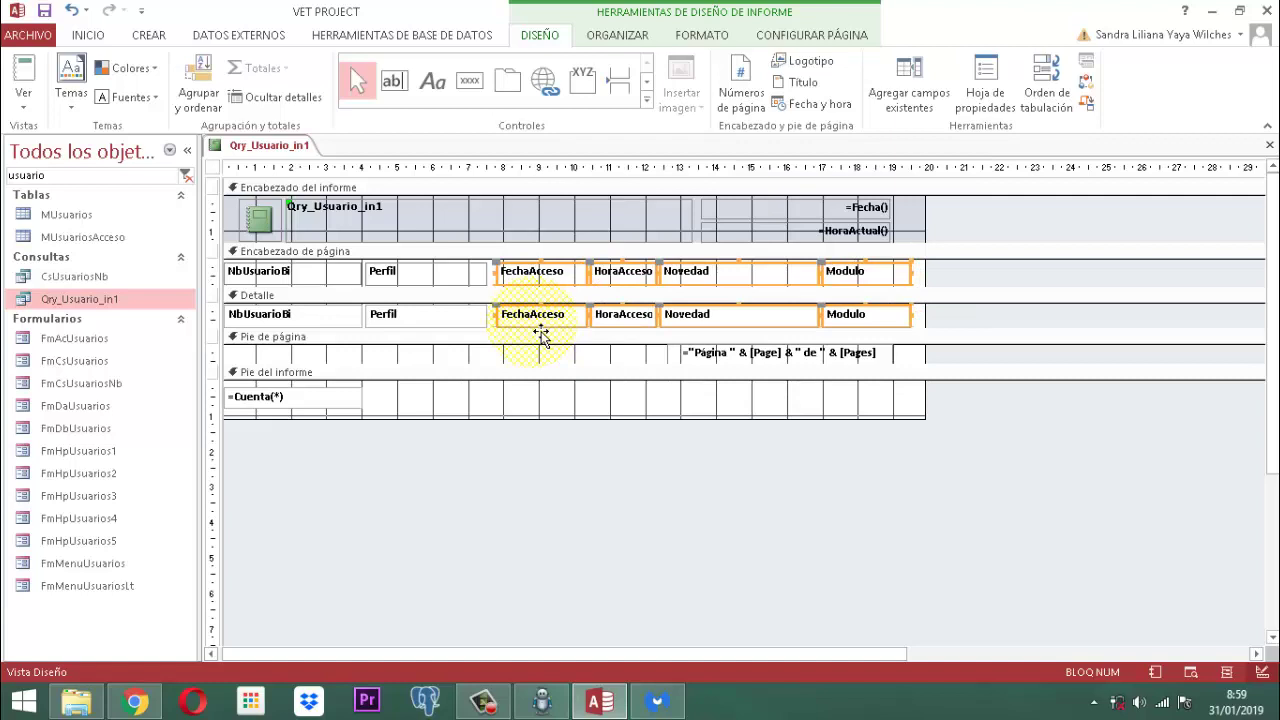
left_click(988, 216)
left_click_drag(930, 222, 913, 222)
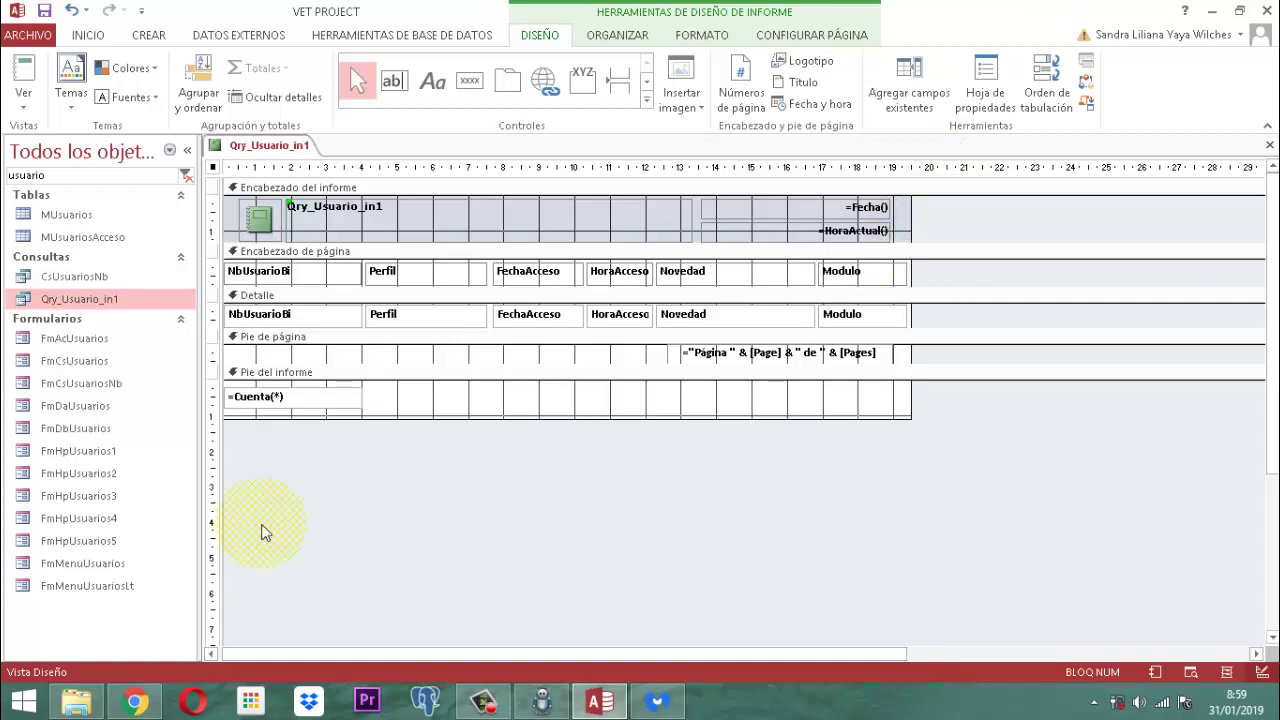
left_click_drag(353, 458, 292, 408)
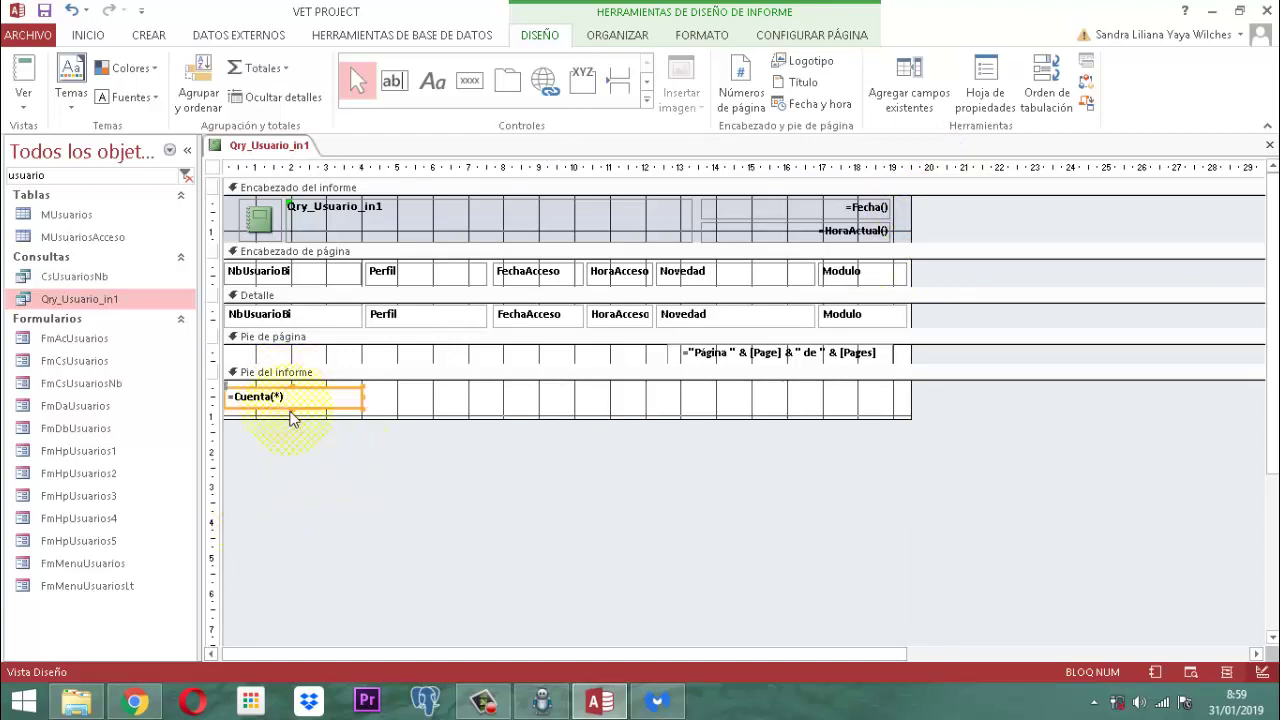
Step: Nudge the =Cuenta(*) total box right in the report footer
key("Right")
key("Right")
key("Right")
key("Right")
key("Right")
key("Right")
key("Right")
key("Right")
key("Right")
key("Right")
key("Right")
key("Right")
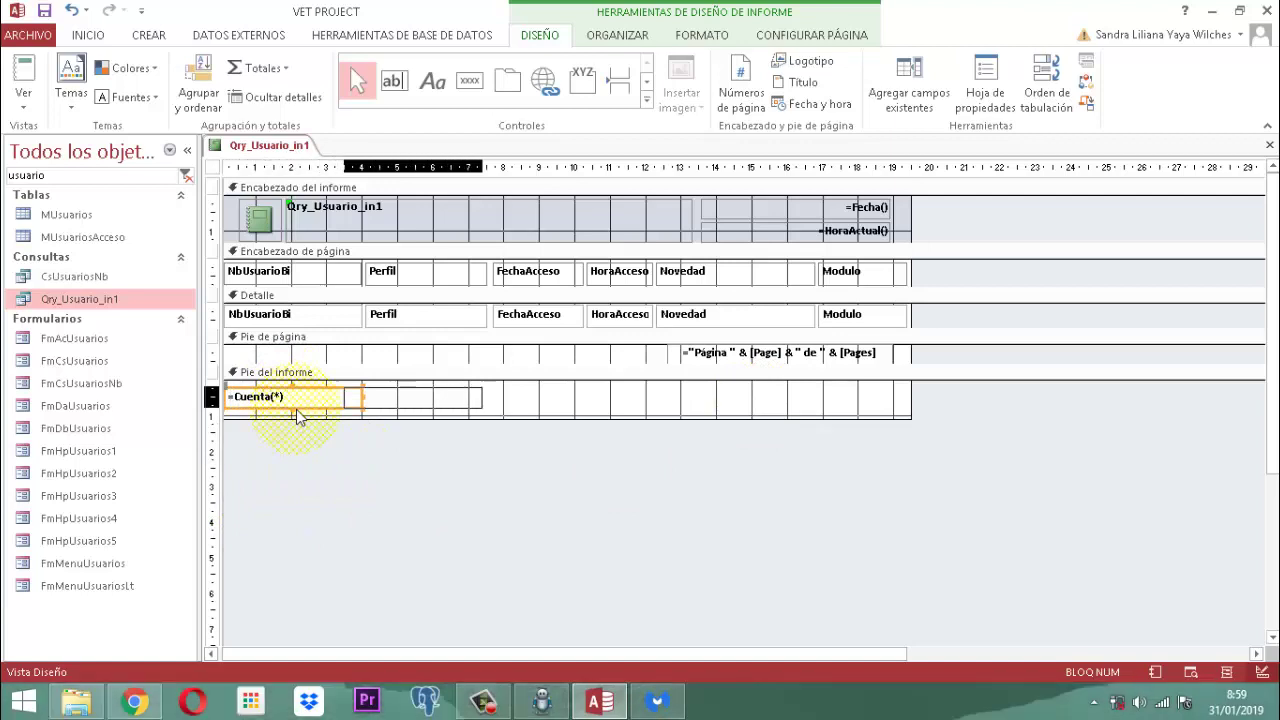
key("Right")
key("Right")
key("Right")
key("Right")
key("Right")
key("Right")
key("Right")
key("Right")
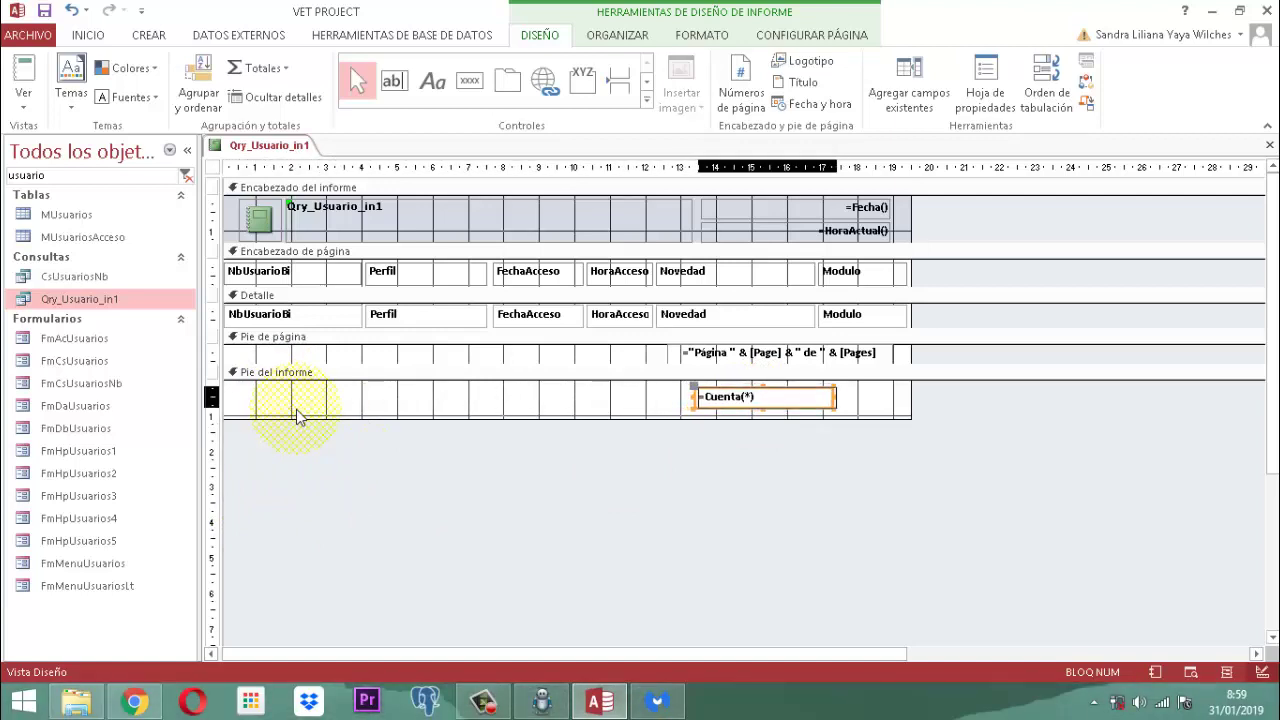
key("Right")
key("Right")
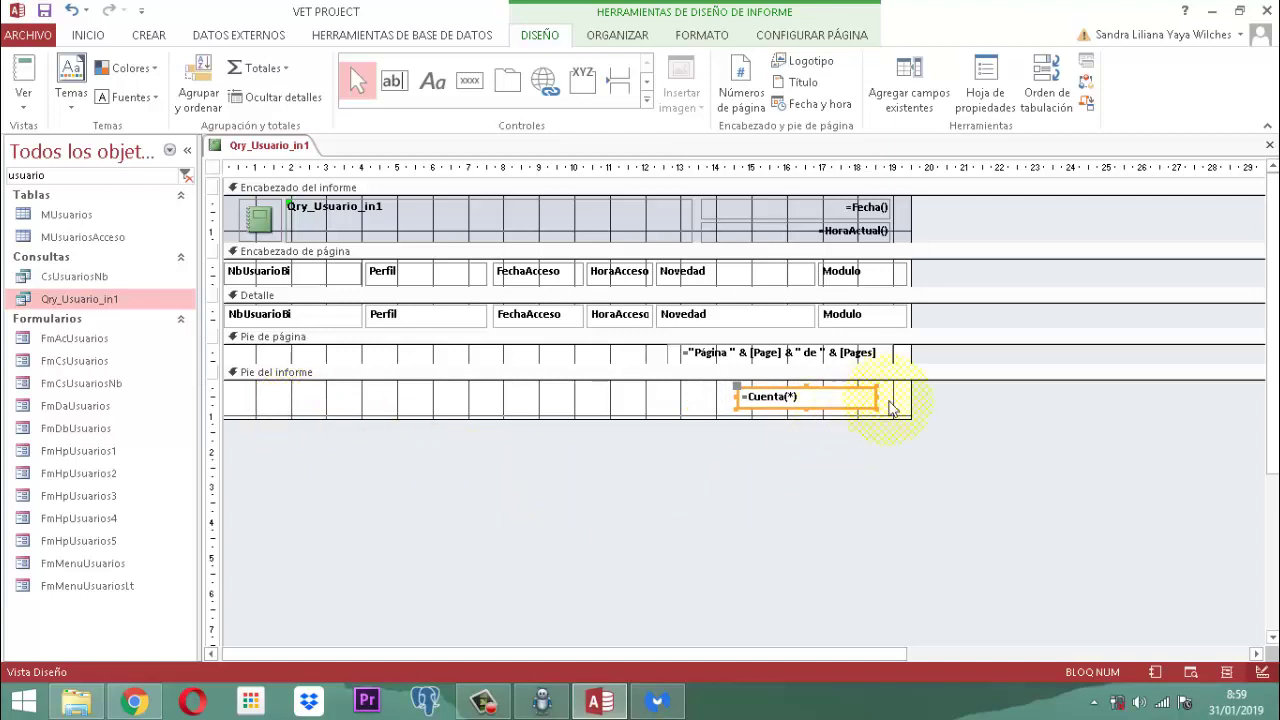
left_click(954, 395)
Step: Right-align the text of the page-number and =Cuenta(*) boxes and align their right edges
left_click_drag(900, 408, 750, 343)
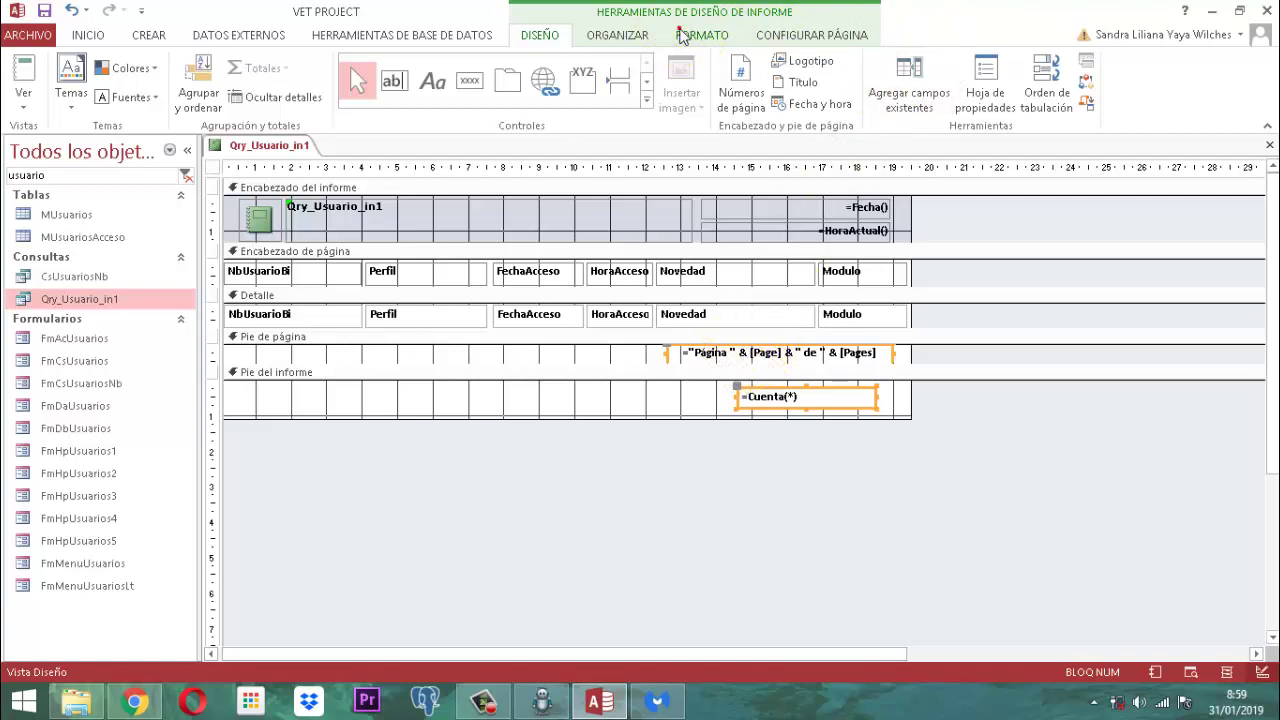
left_click(680, 30)
left_click(318, 96)
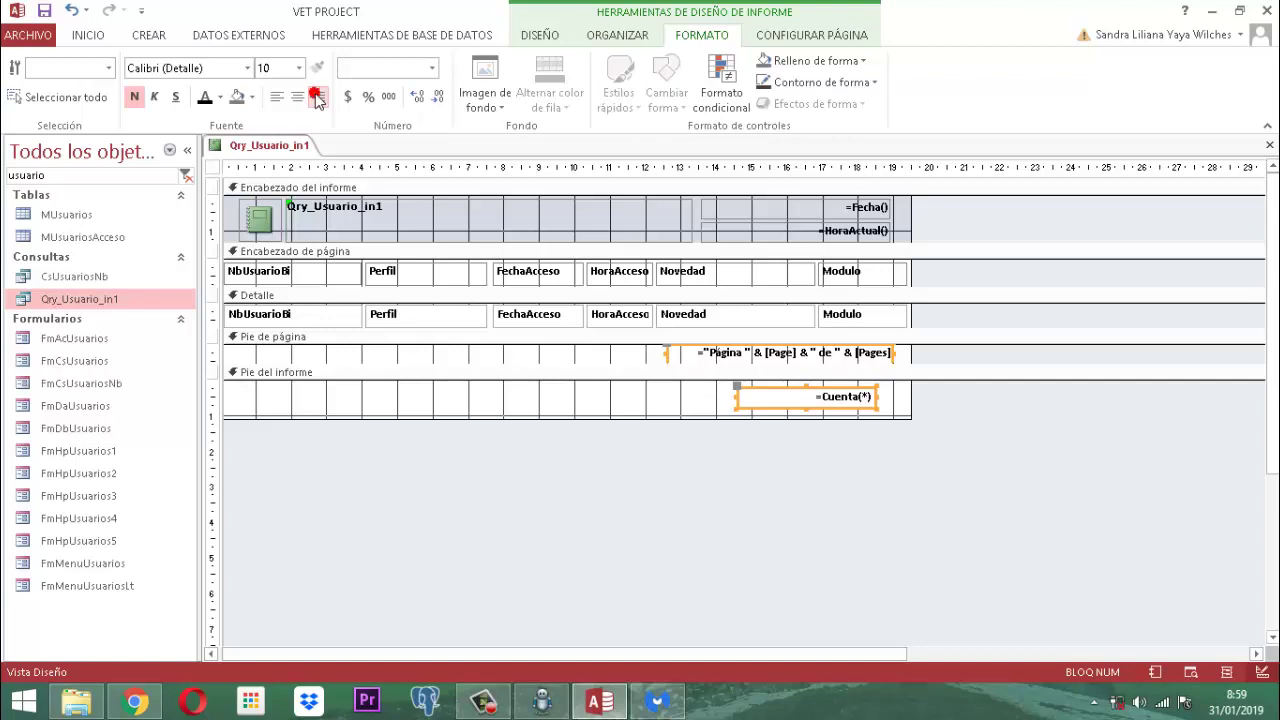
left_click(607, 428)
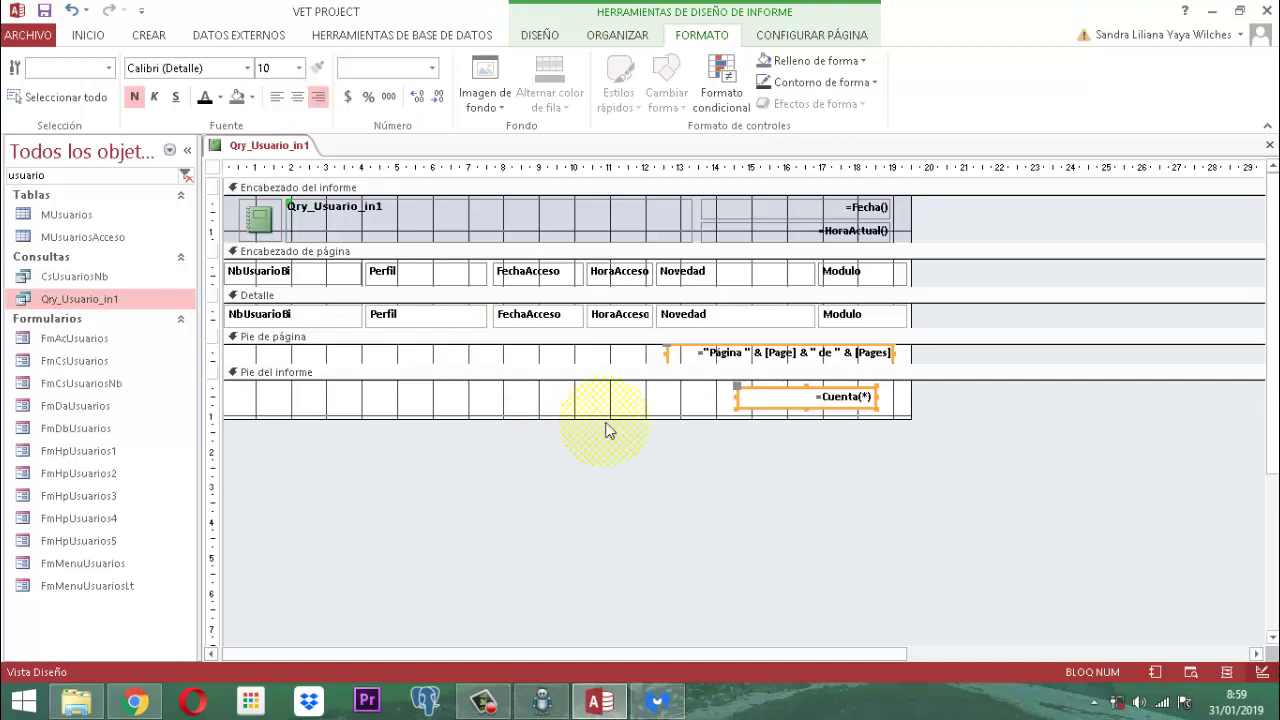
left_click(607, 40)
left_click(1044, 100)
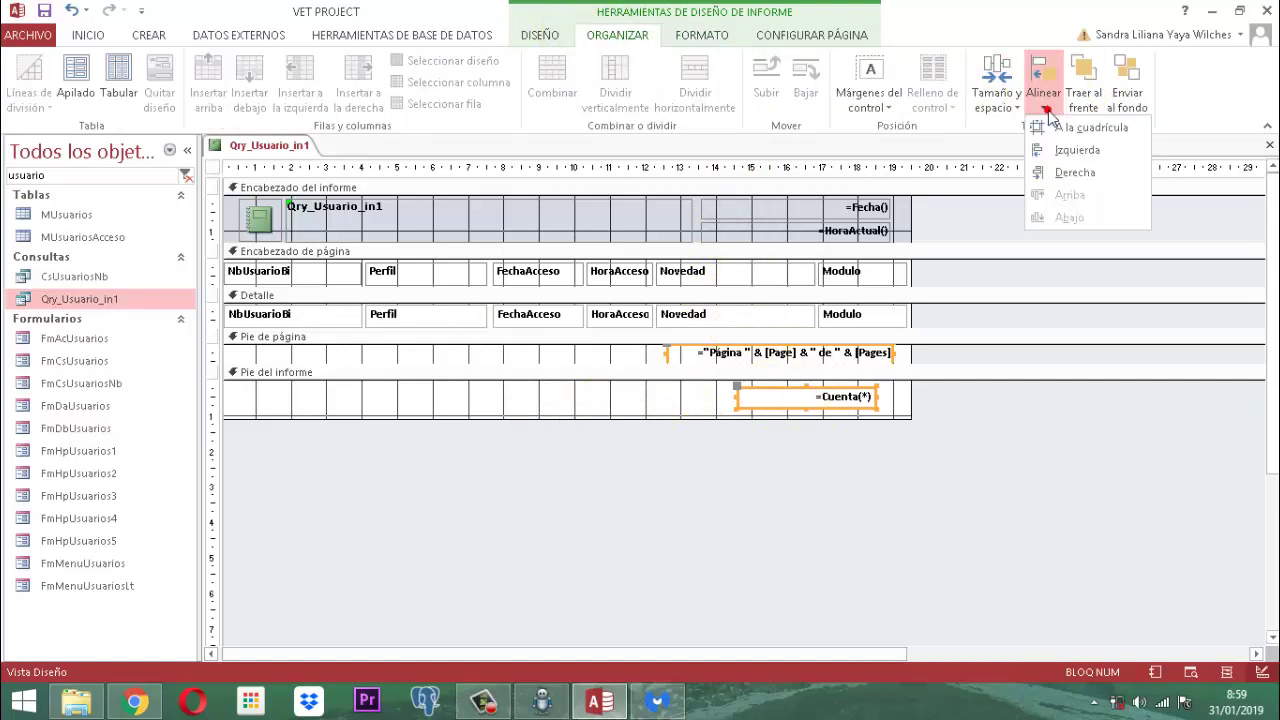
left_click(1068, 172)
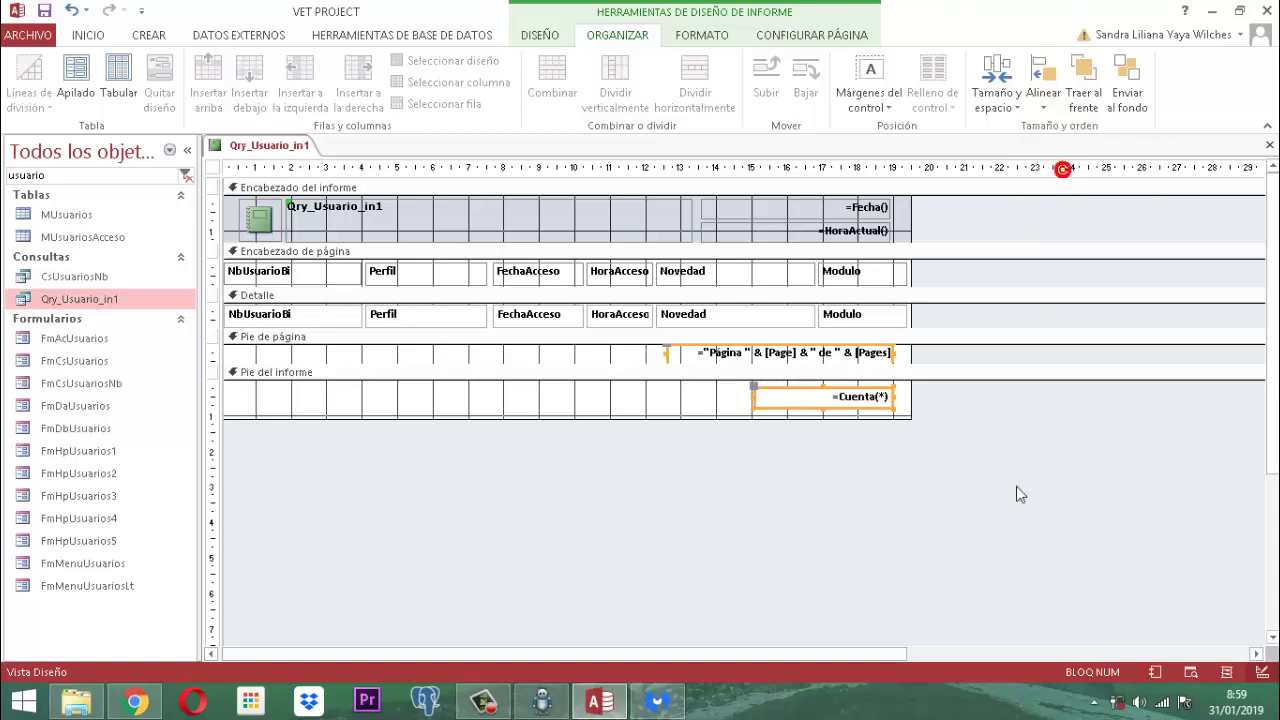
left_click(976, 526)
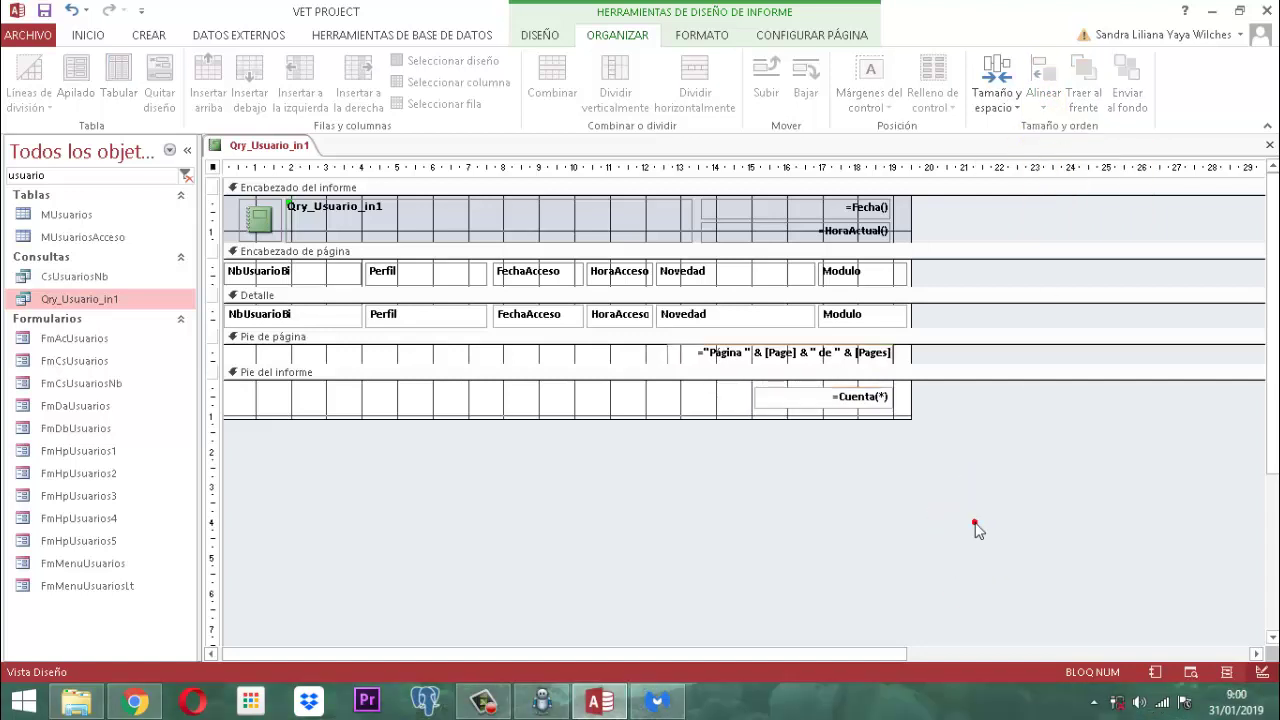
left_click(976, 526)
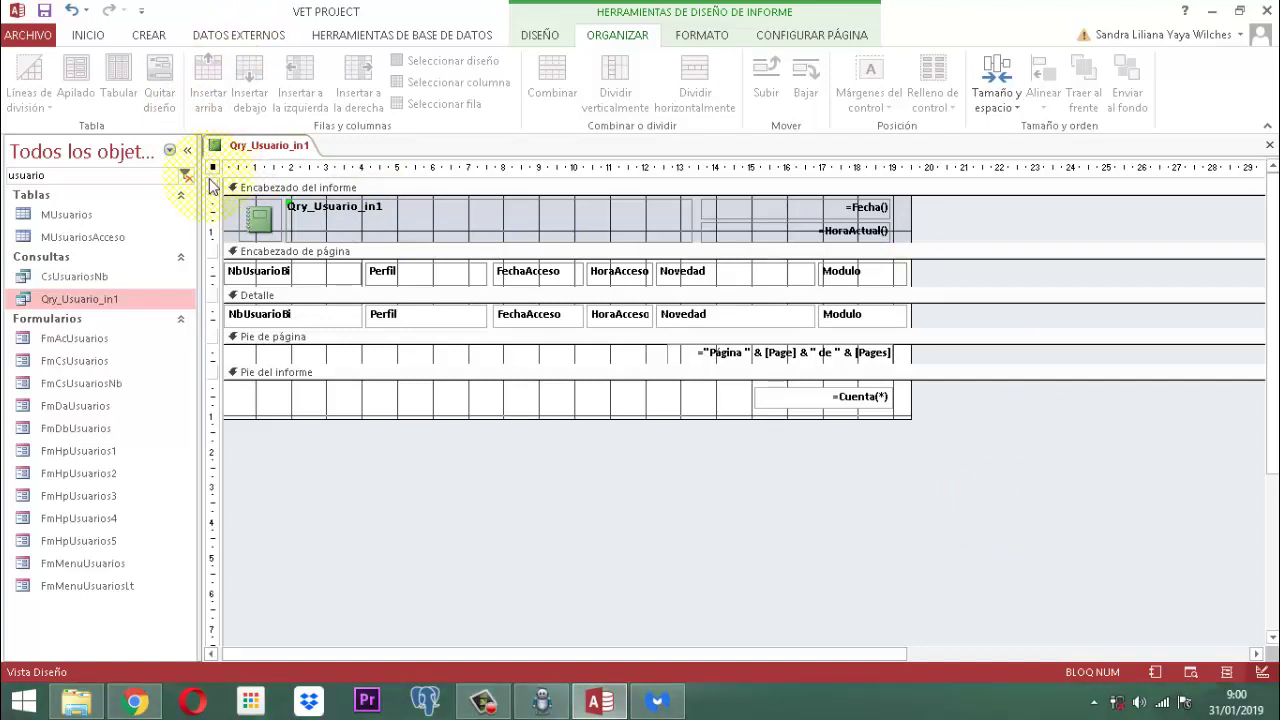
Step: Set the report's Emergente (pop-up) property to Sí
left_click(543, 37)
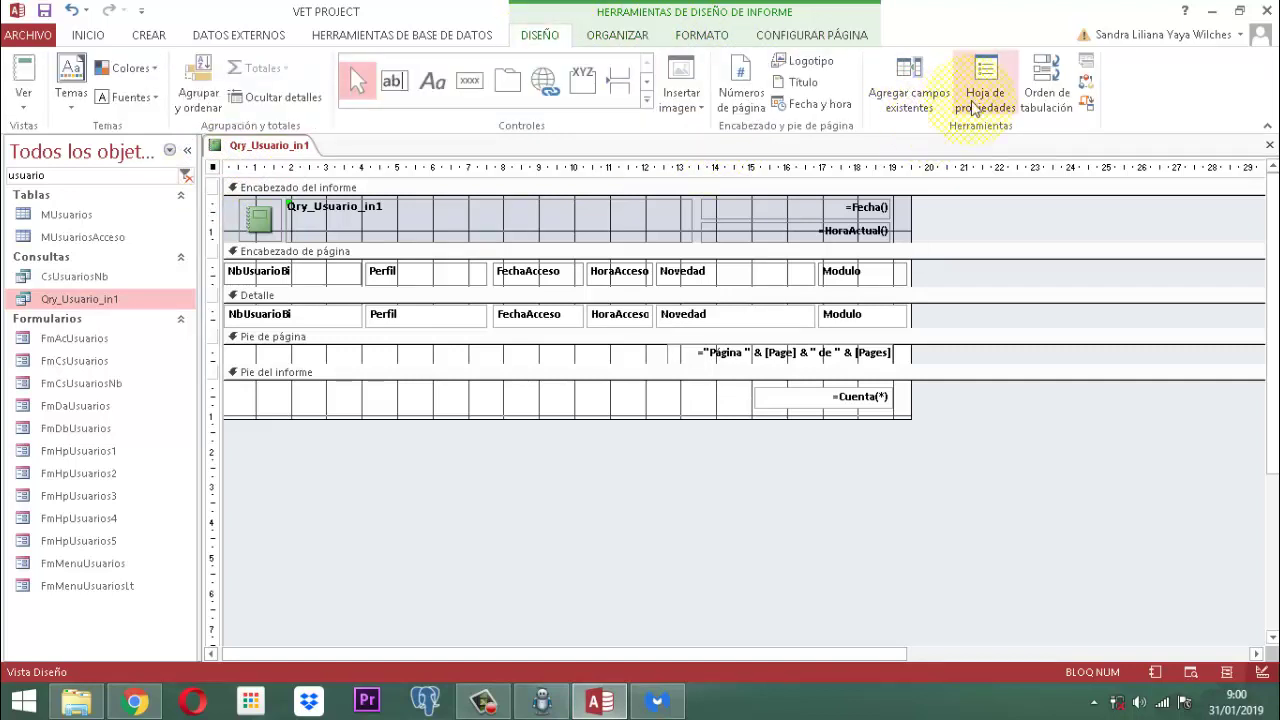
left_click(988, 88)
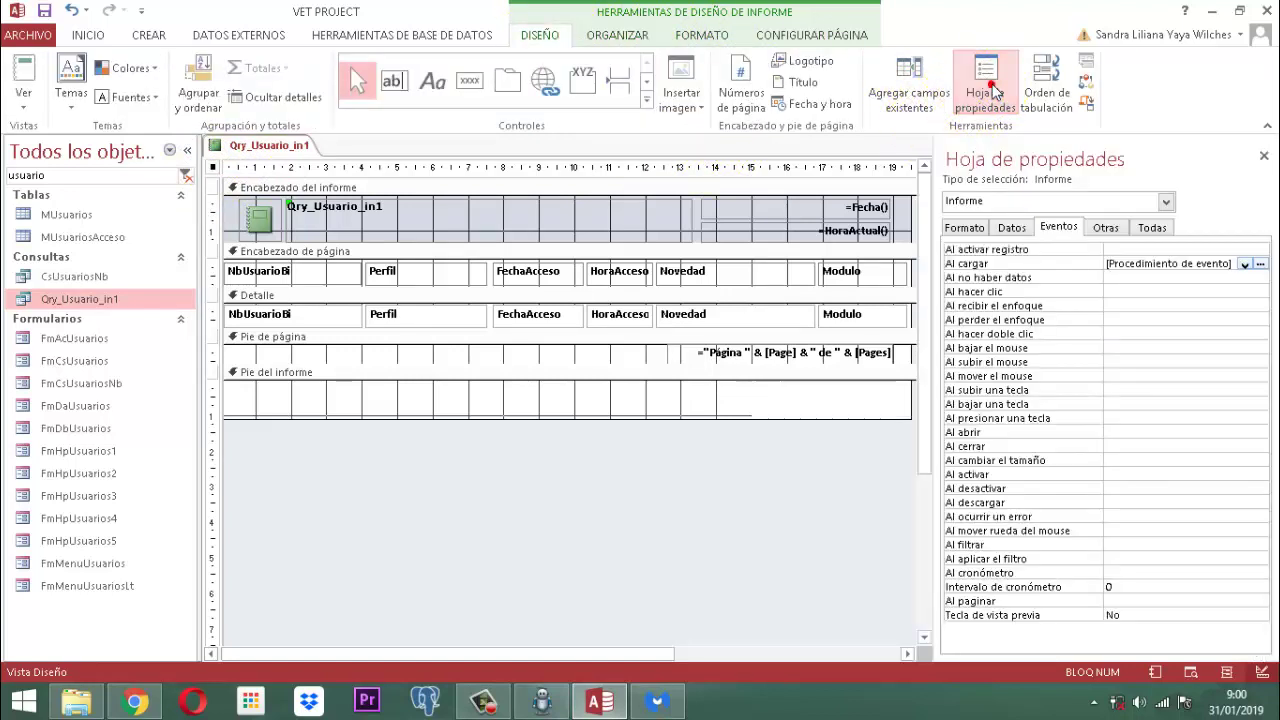
left_click(1106, 228)
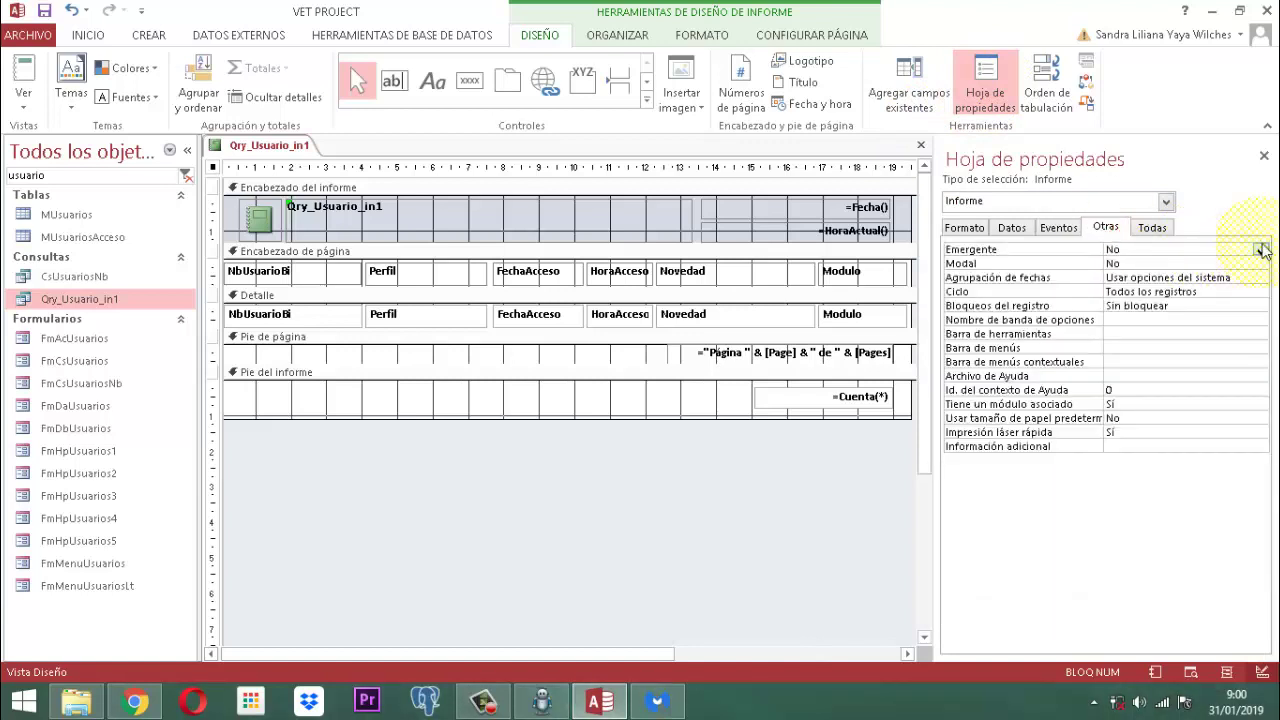
left_click(1260, 250)
left_click(1113, 263)
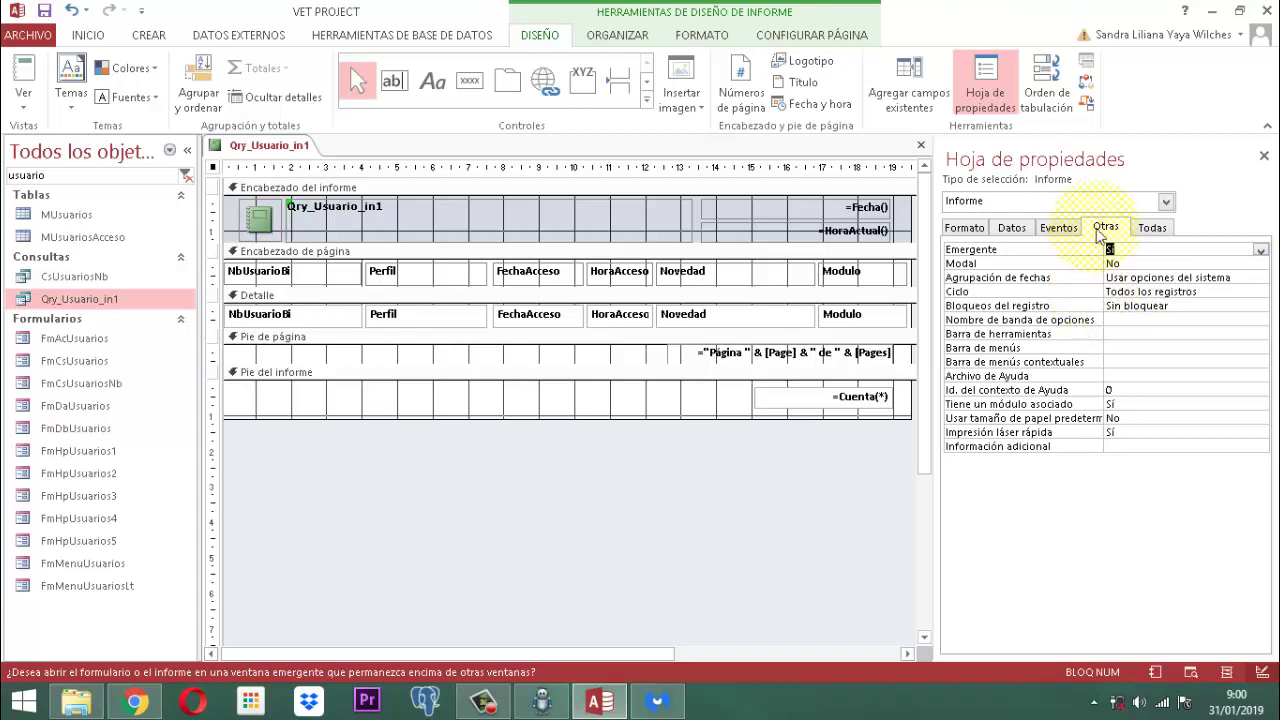
Step: Set the report's Título to MODULO USUARIOS
left_click(965, 230)
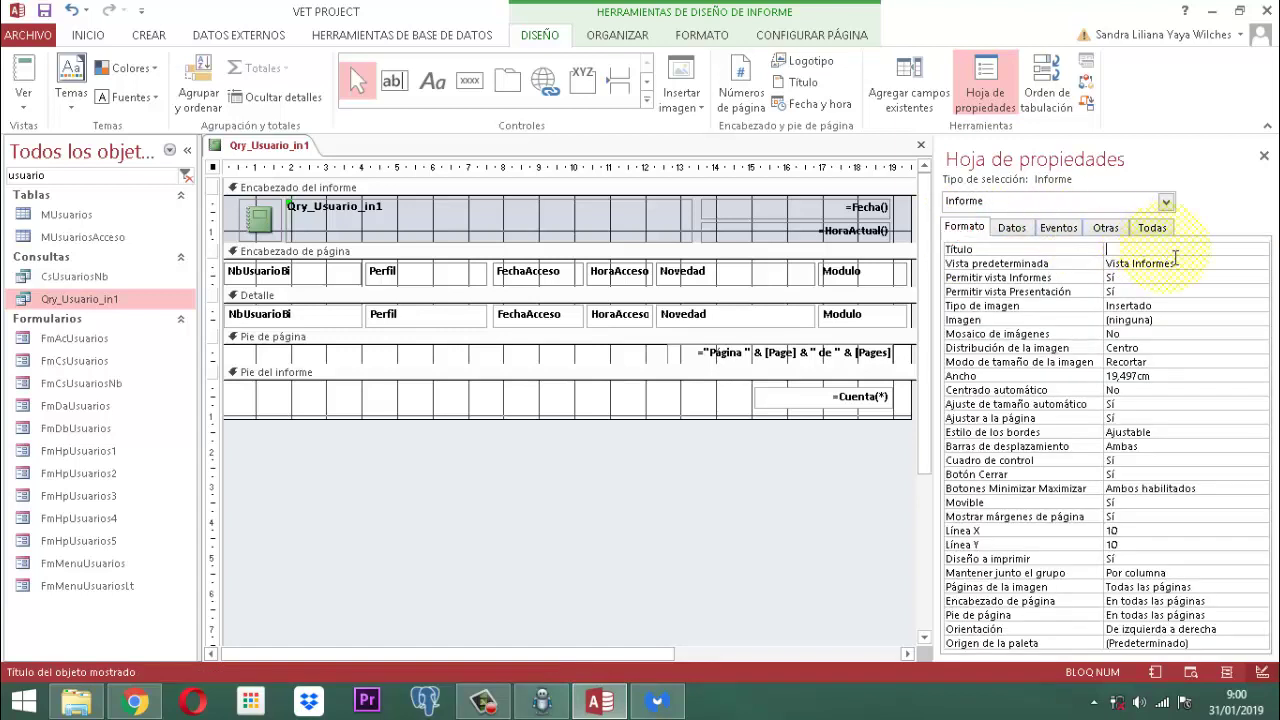
key("Caps_Lock")
type("MODULO")
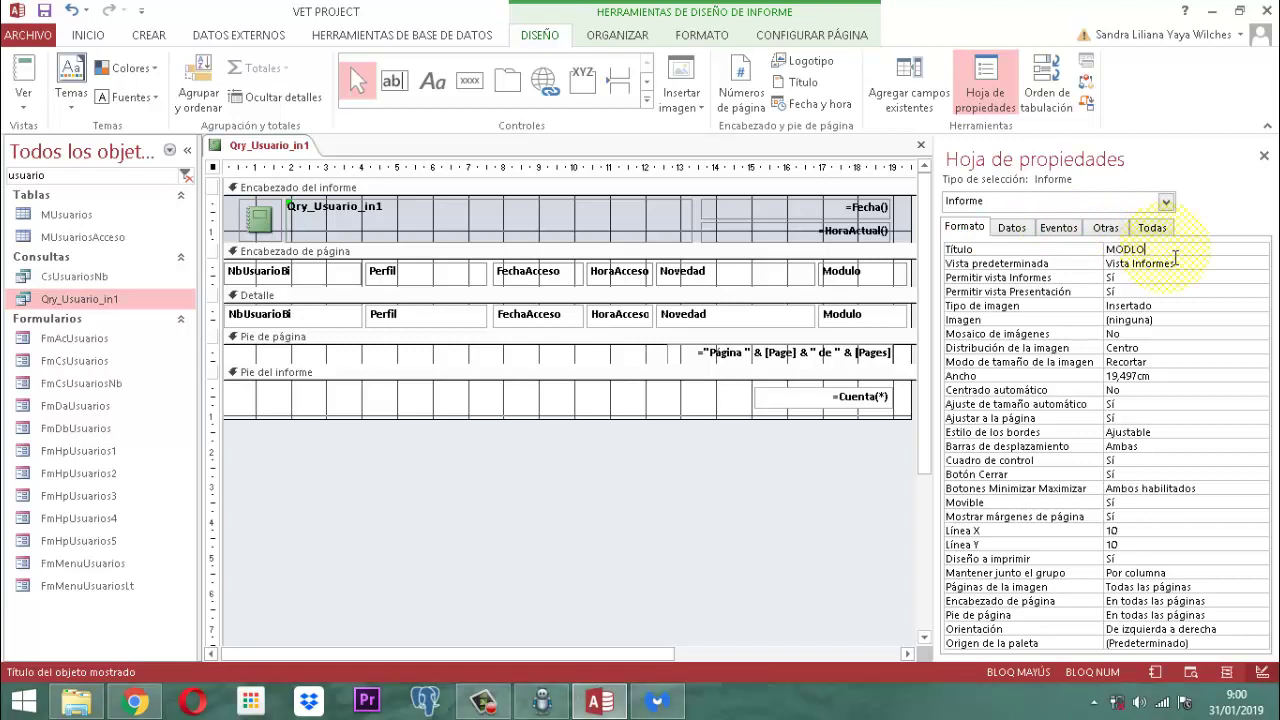
key("BackSpace")
key("BackSpace")
key("BackSpace")
key("BackSpace")
type("DULO USUARIOS")
Step: Set Vista predeterminada to Vista preliminar and Centrado automático to Sí, then close the sheet
left_click(1176, 262)
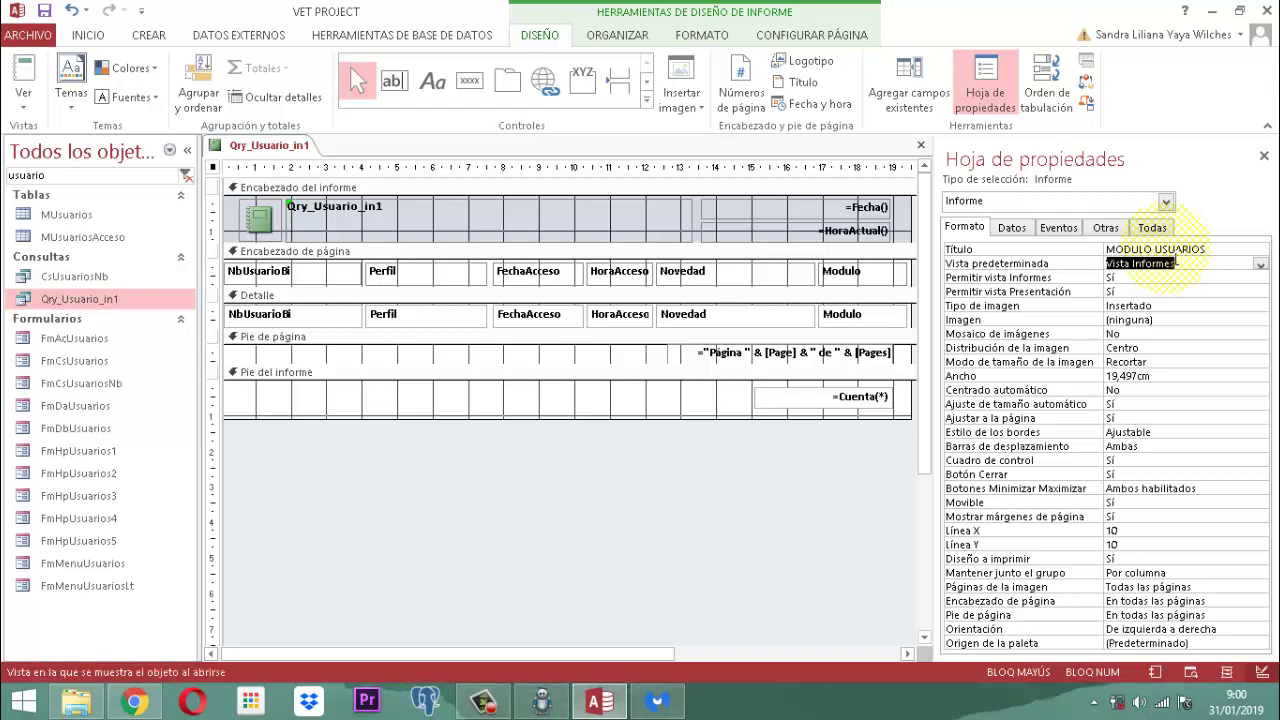
left_click(1262, 265)
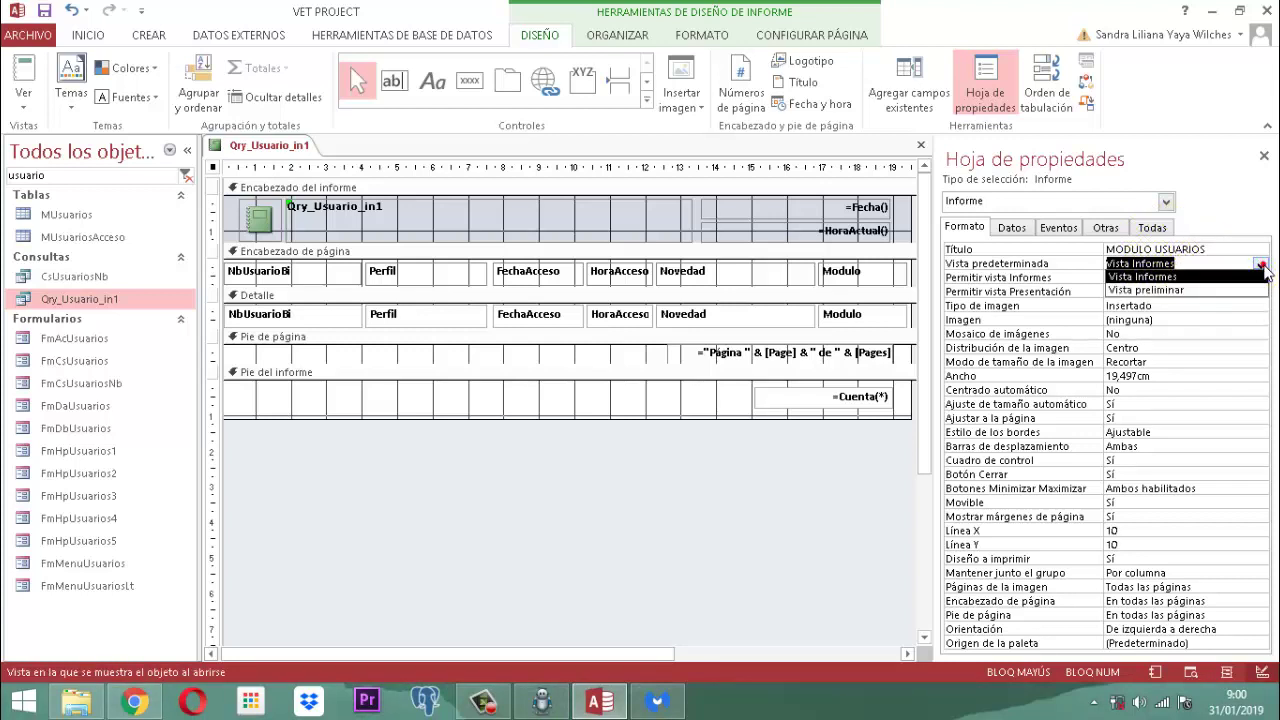
left_click(1174, 289)
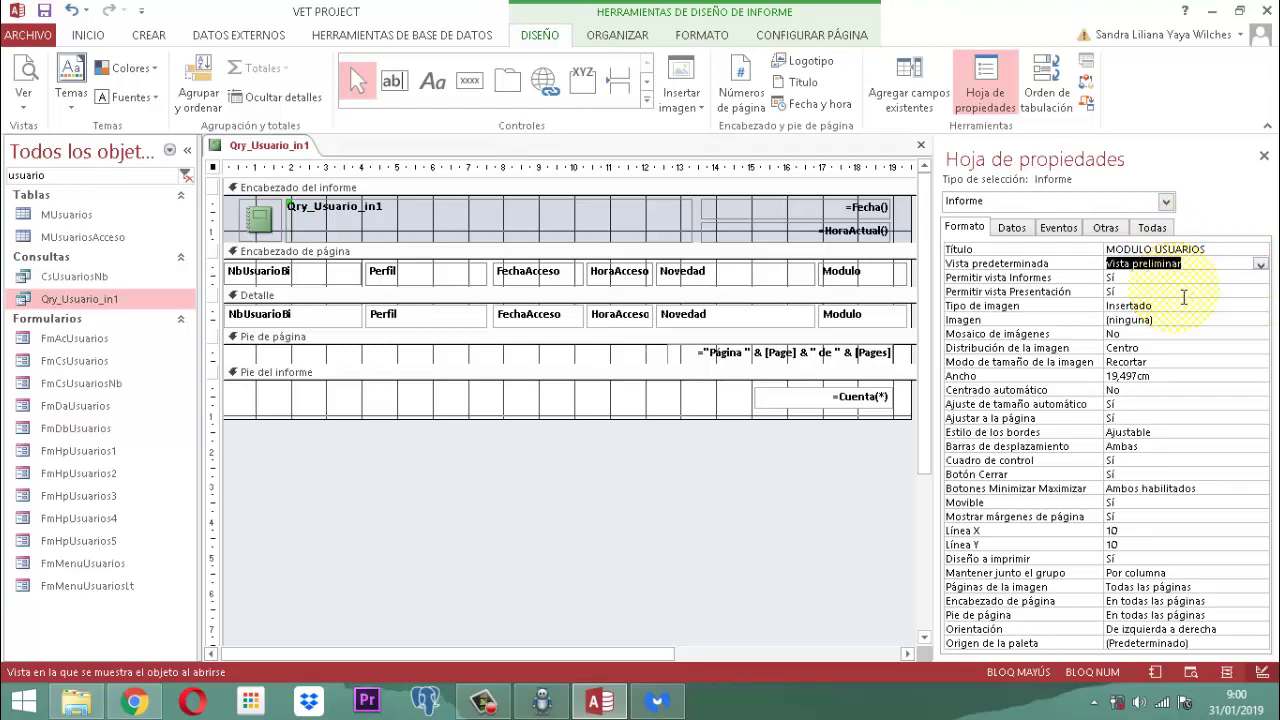
key("Down")
key("Down")
key("Down")
key("Down")
key("Down")
key("Down")
key("Down")
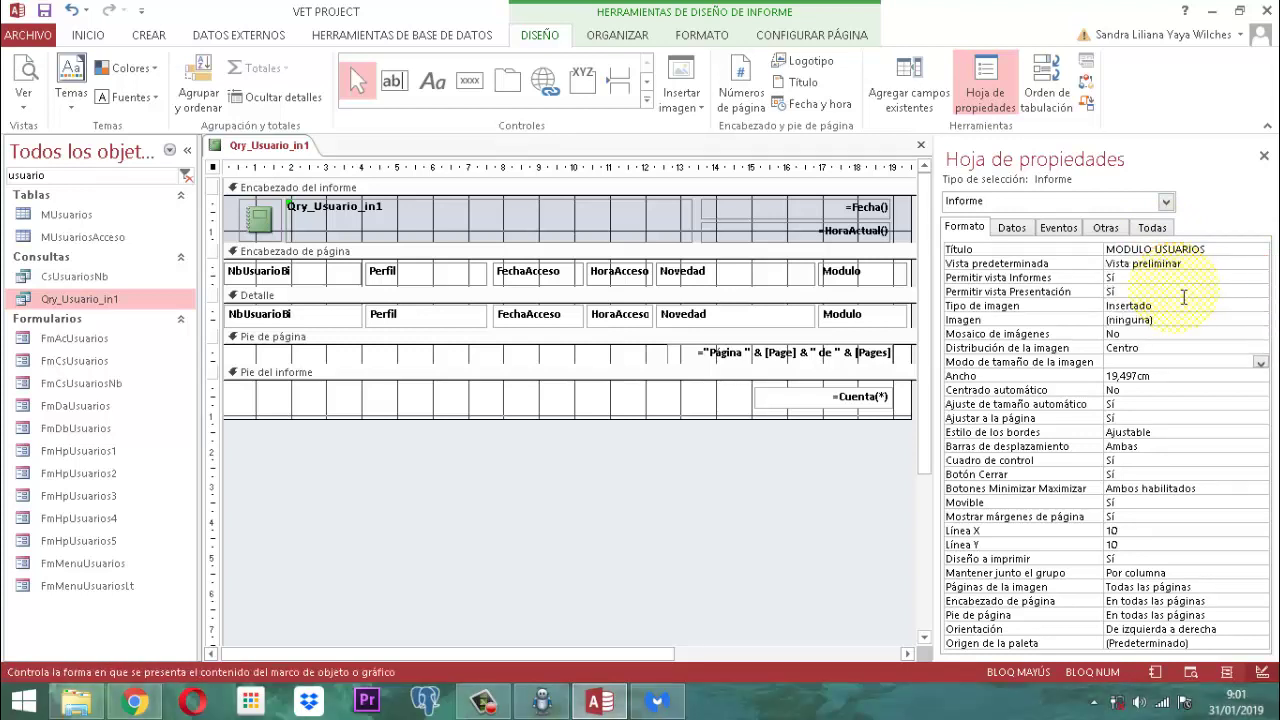
key("Down")
key("Down")
type("s")
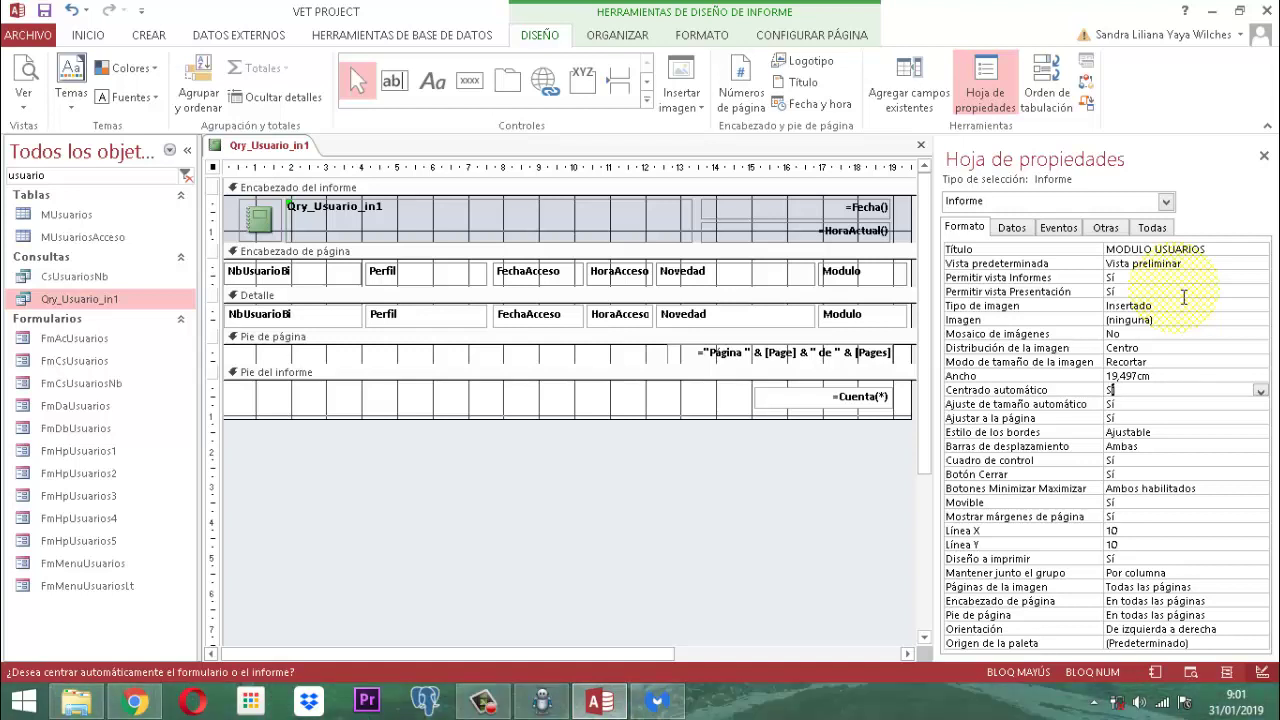
key("Down")
key("Down")
key("Down")
key("Down")
key("Down")
key("Down")
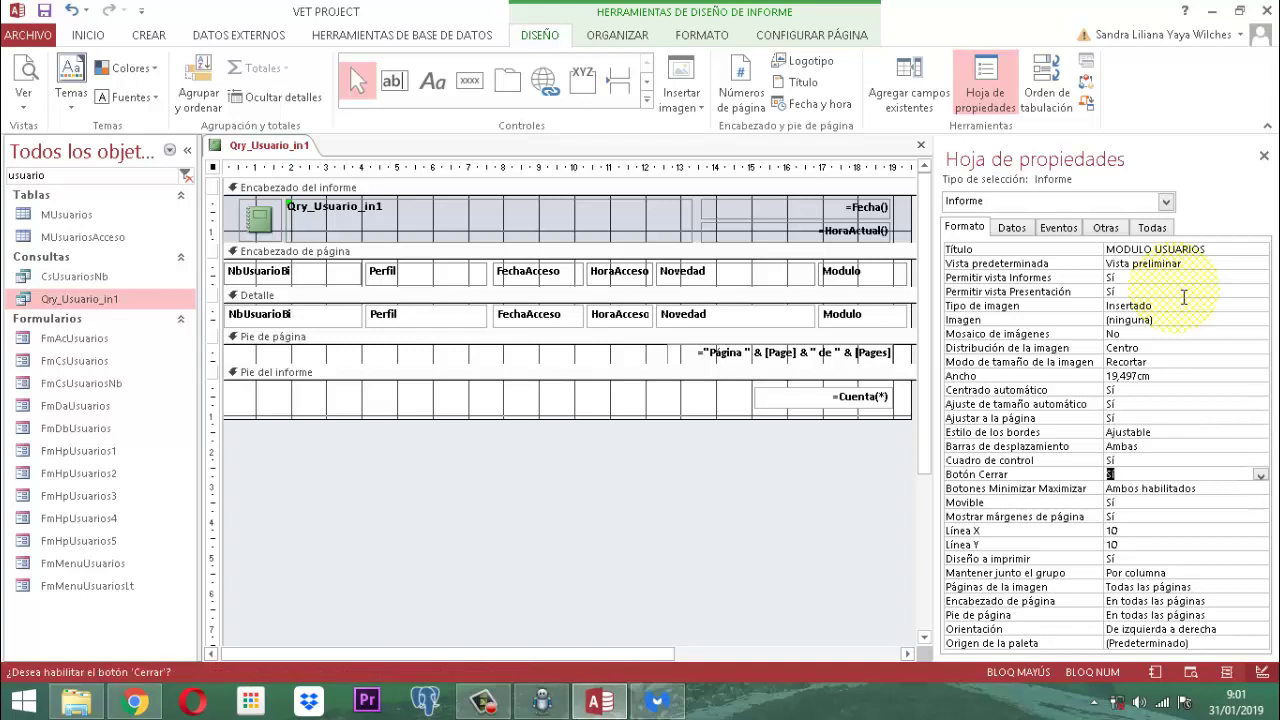
key("Down")
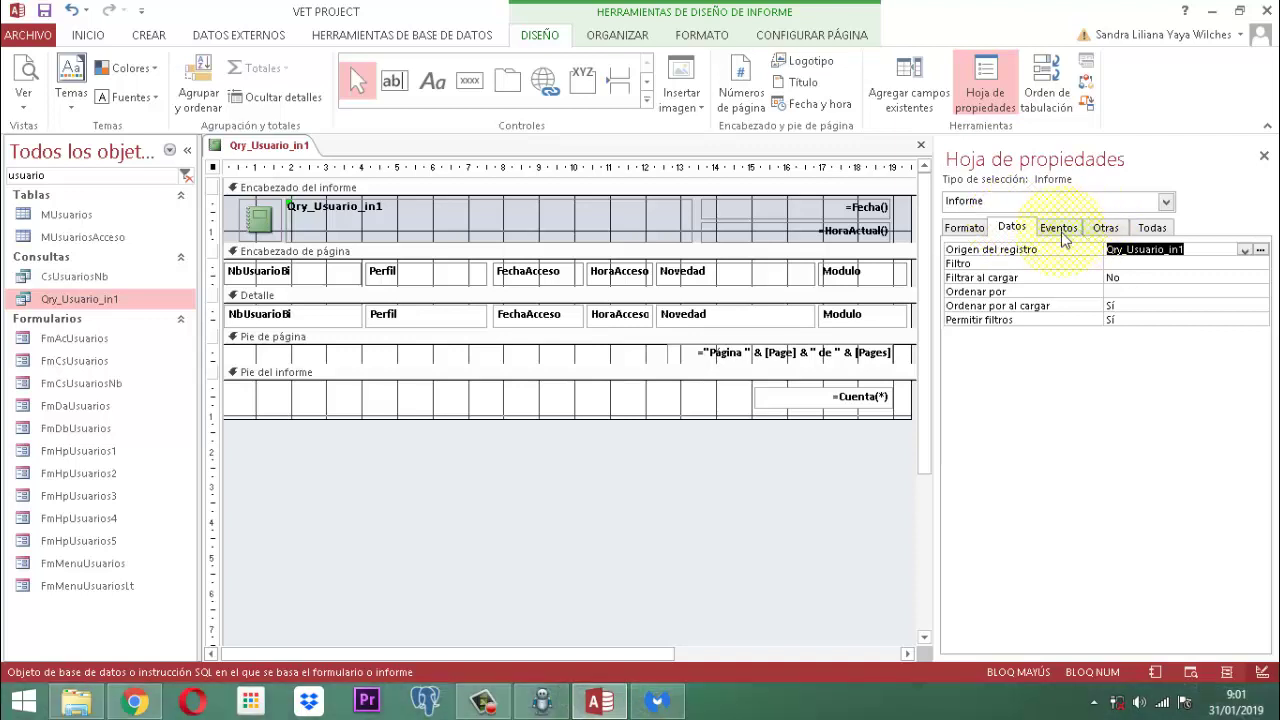
left_click(1061, 230)
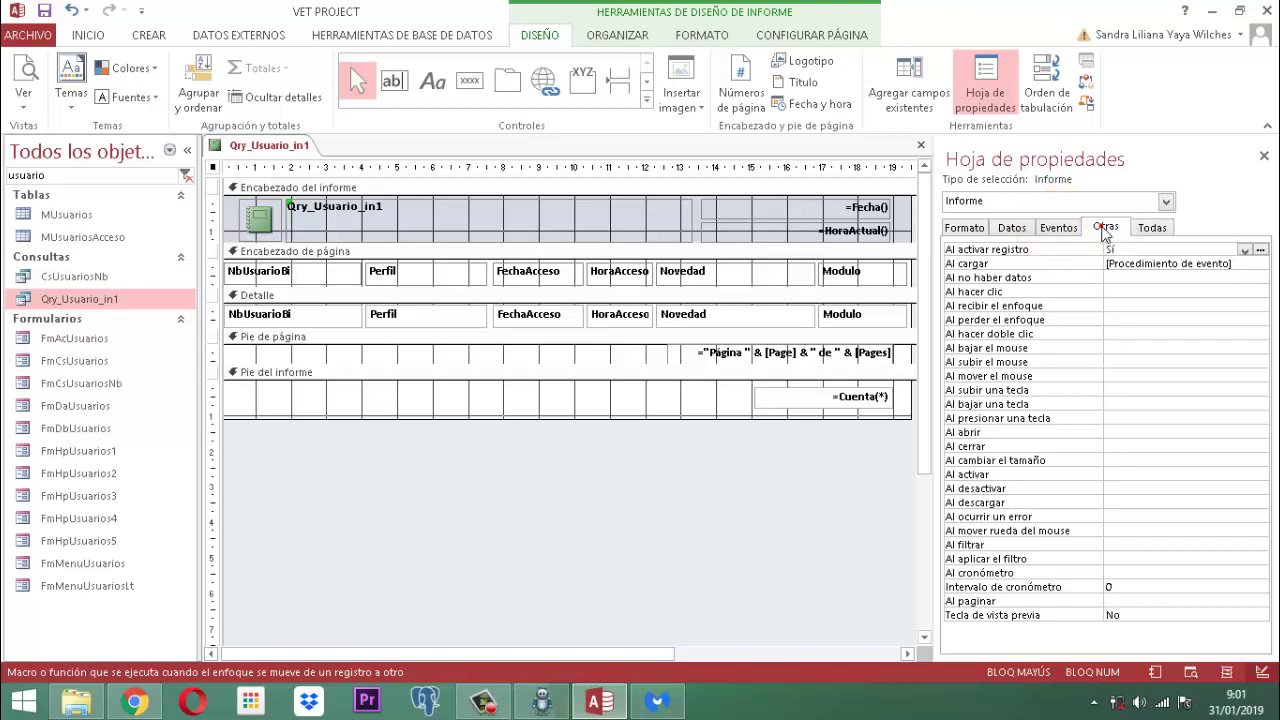
left_click(1102, 227)
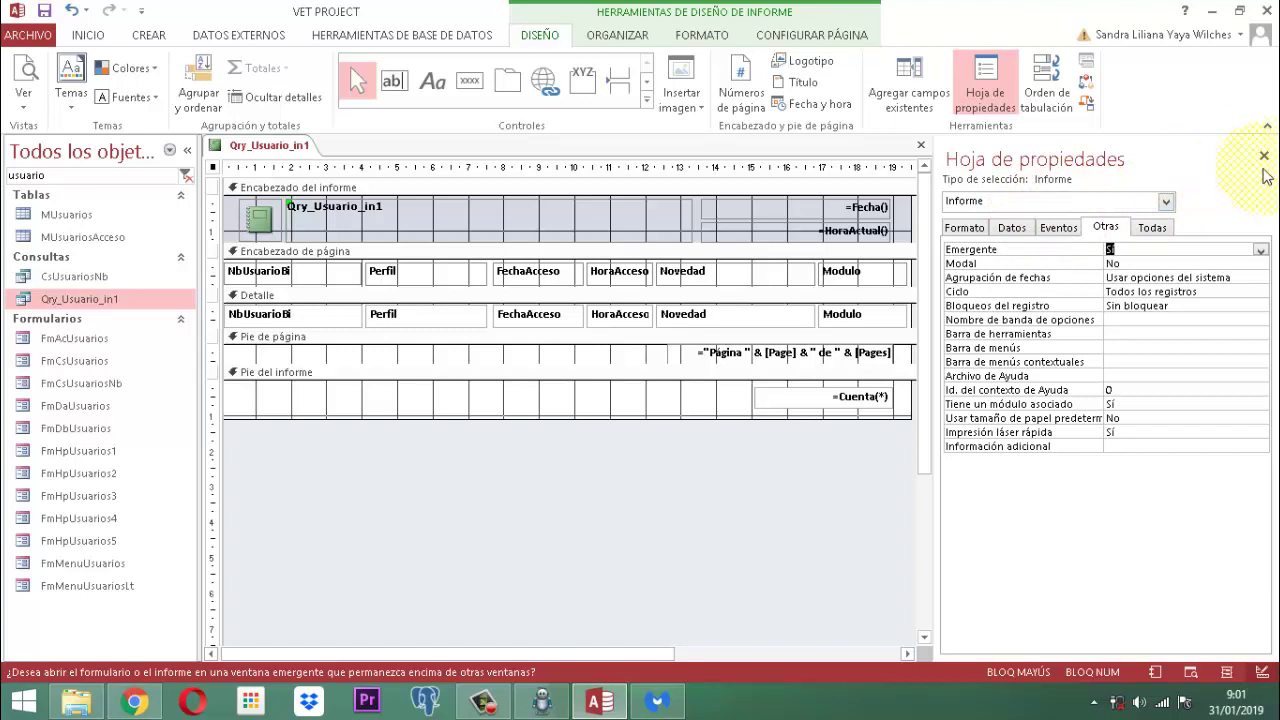
left_click(1265, 158)
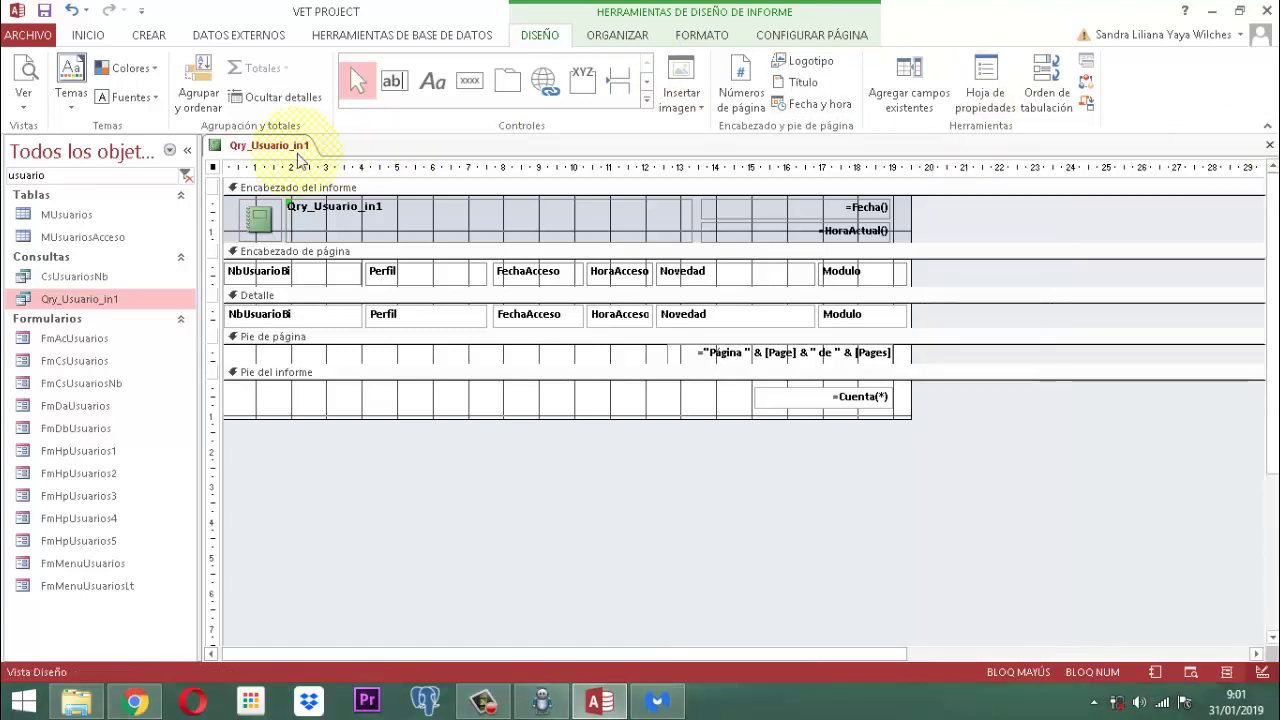
Step: Save the report from its document tab under the name Infqry_usuario_in1
left_click(281, 150)
right_click(281, 150)
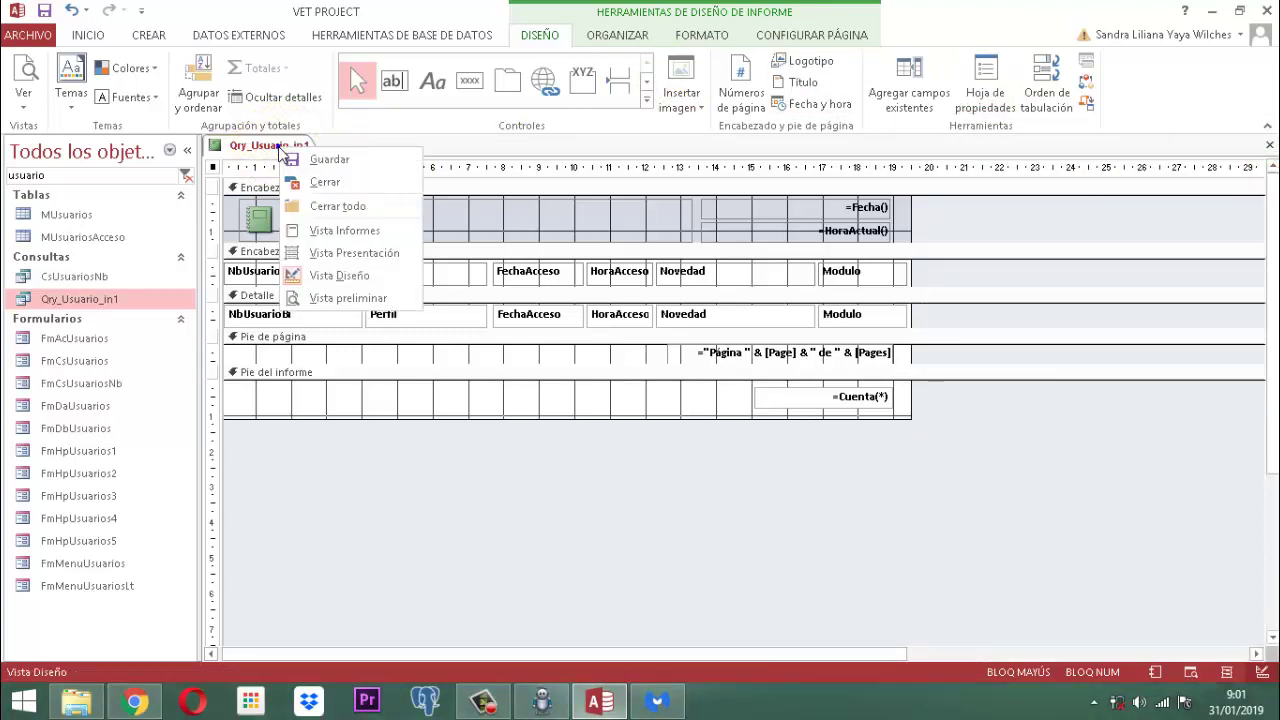
left_click(323, 160)
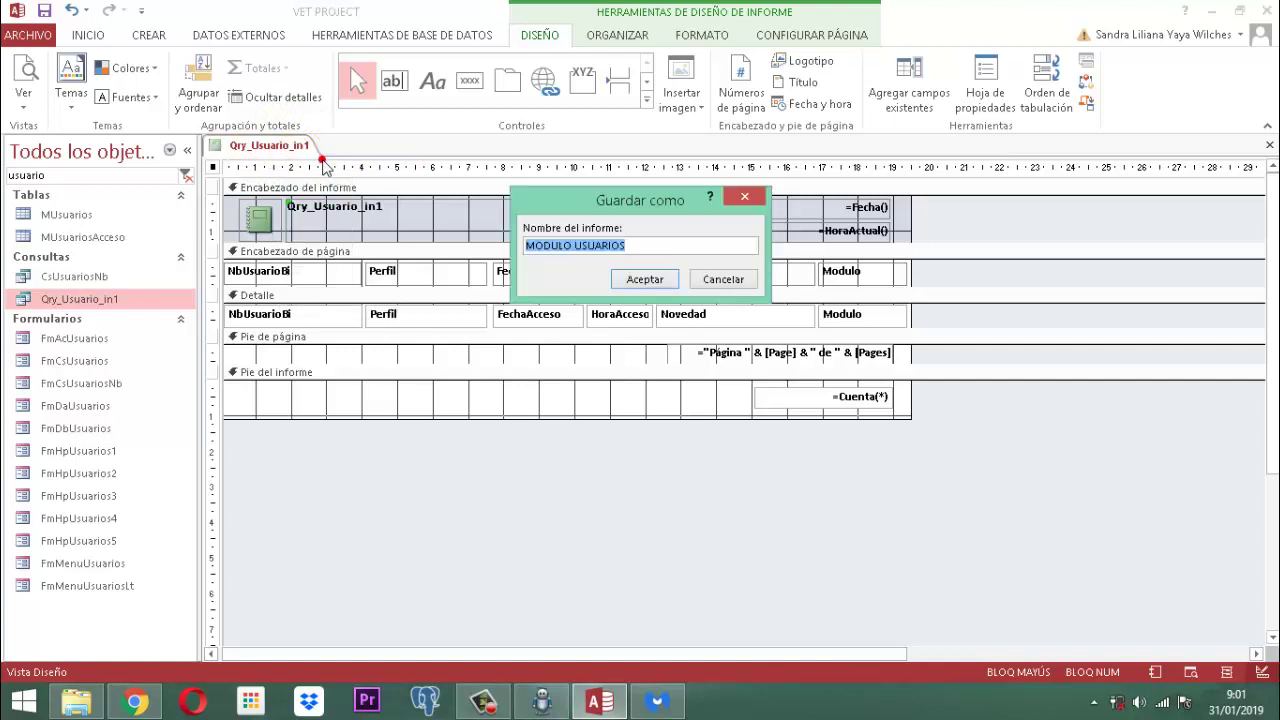
left_click(323, 163)
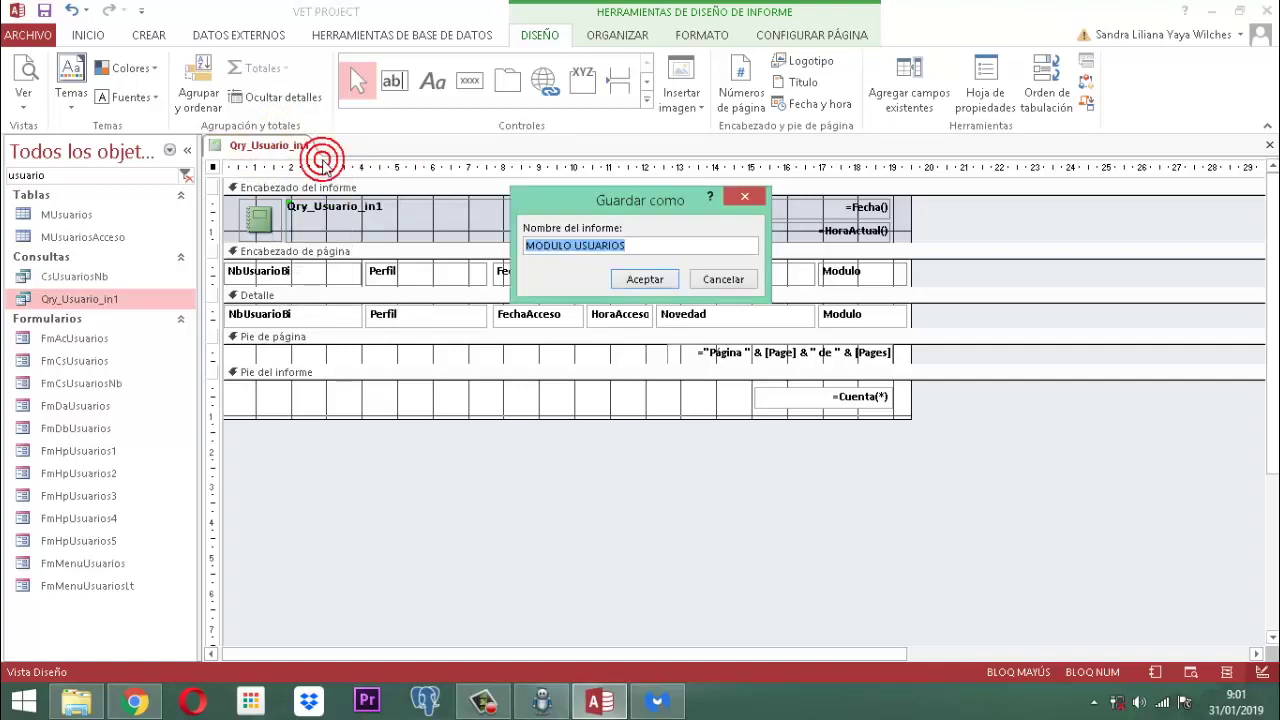
key("BackSpace")
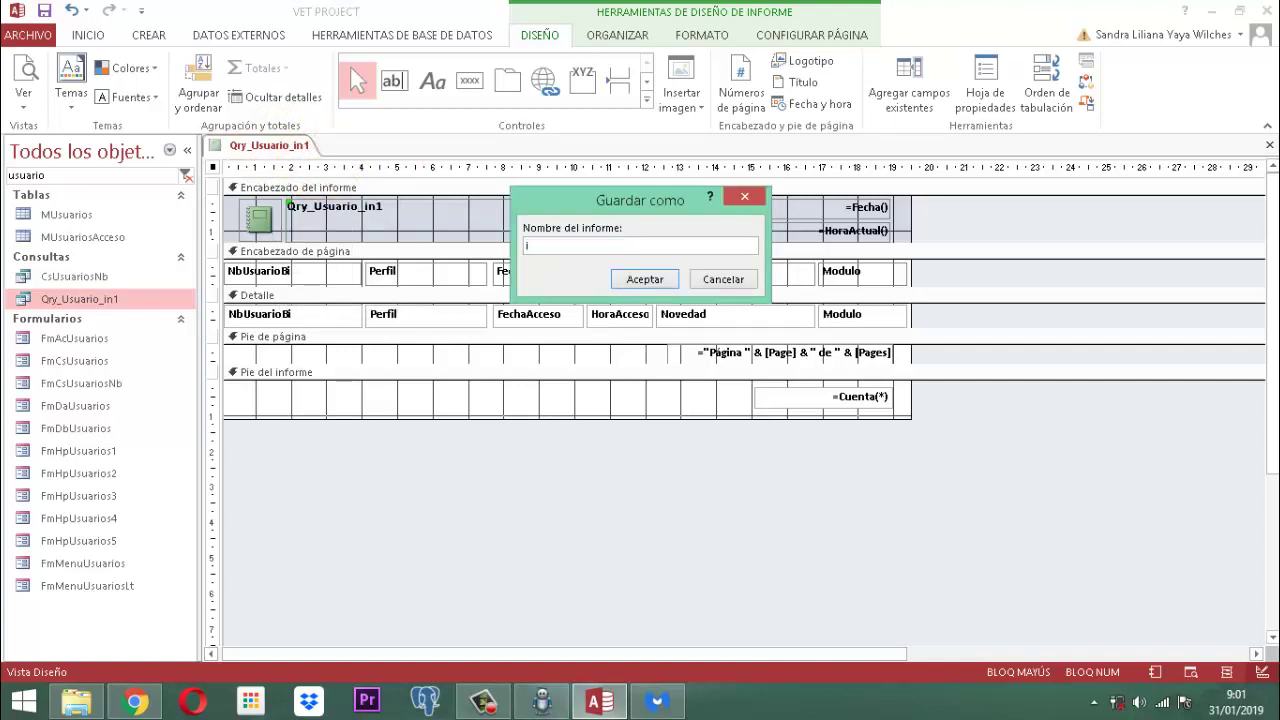
key("Caps_Lock")
type("In")
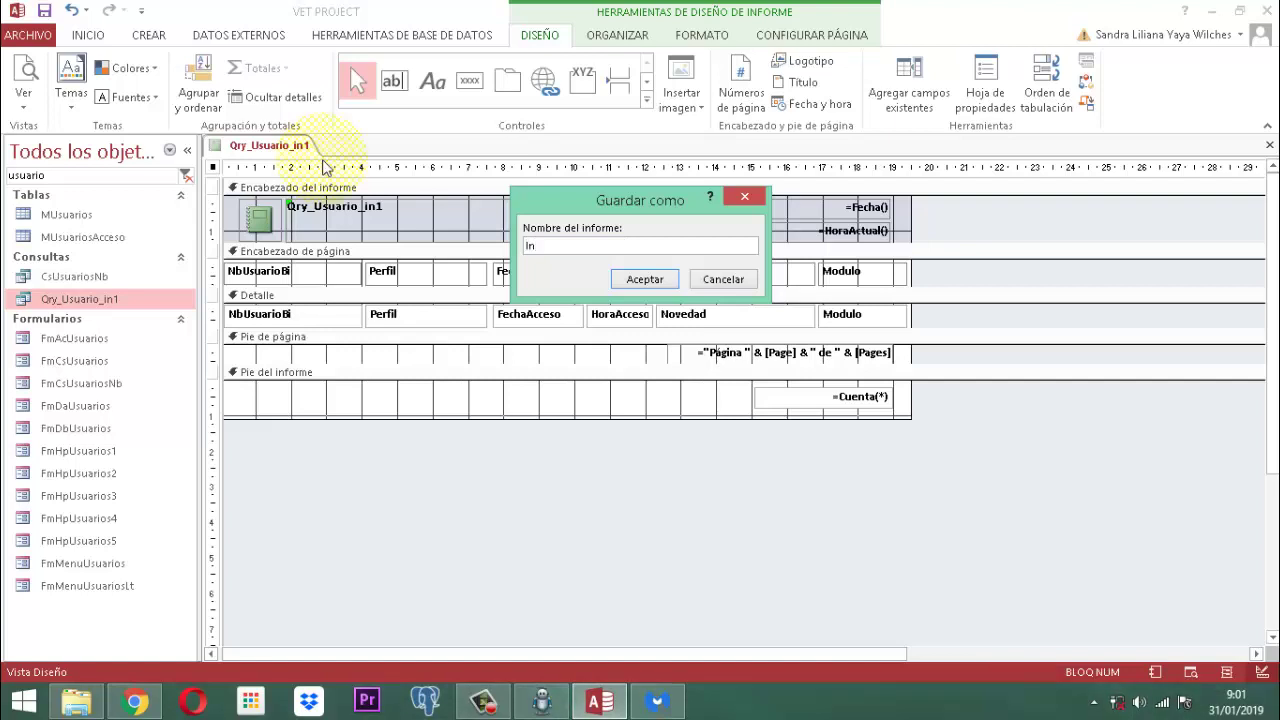
type("f")
type("qry_usuario_in1")
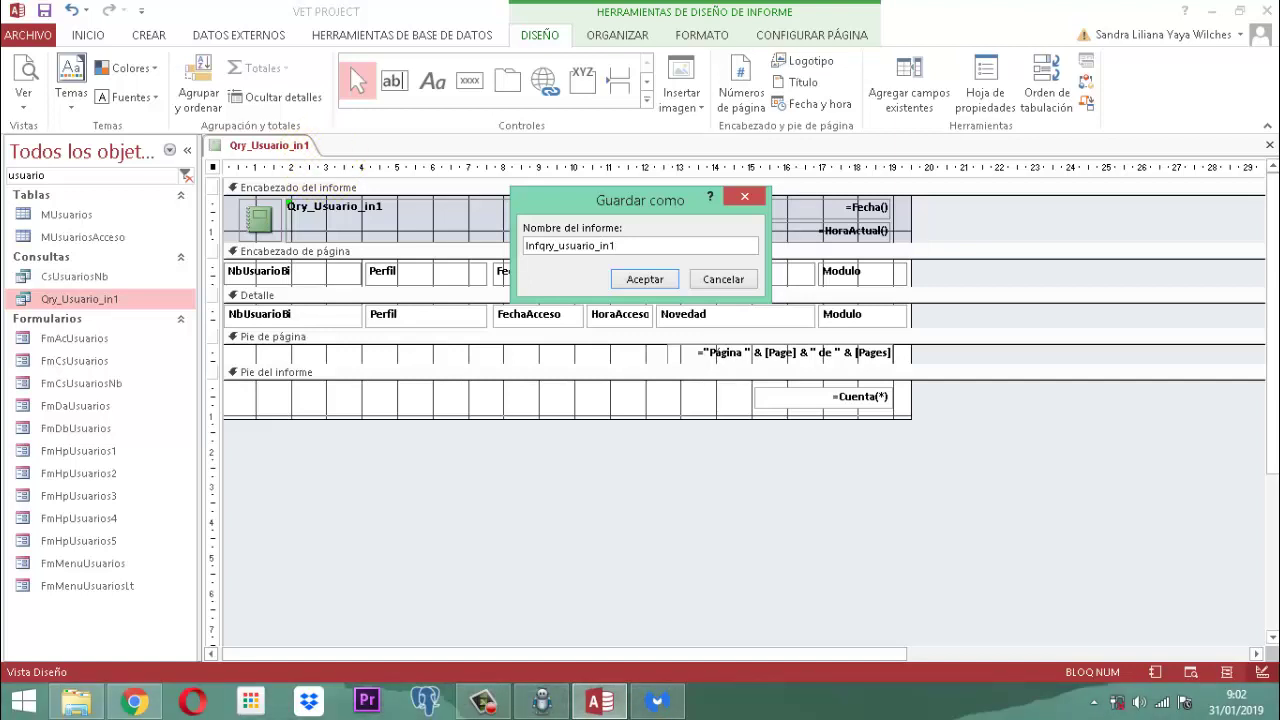
key("Return")
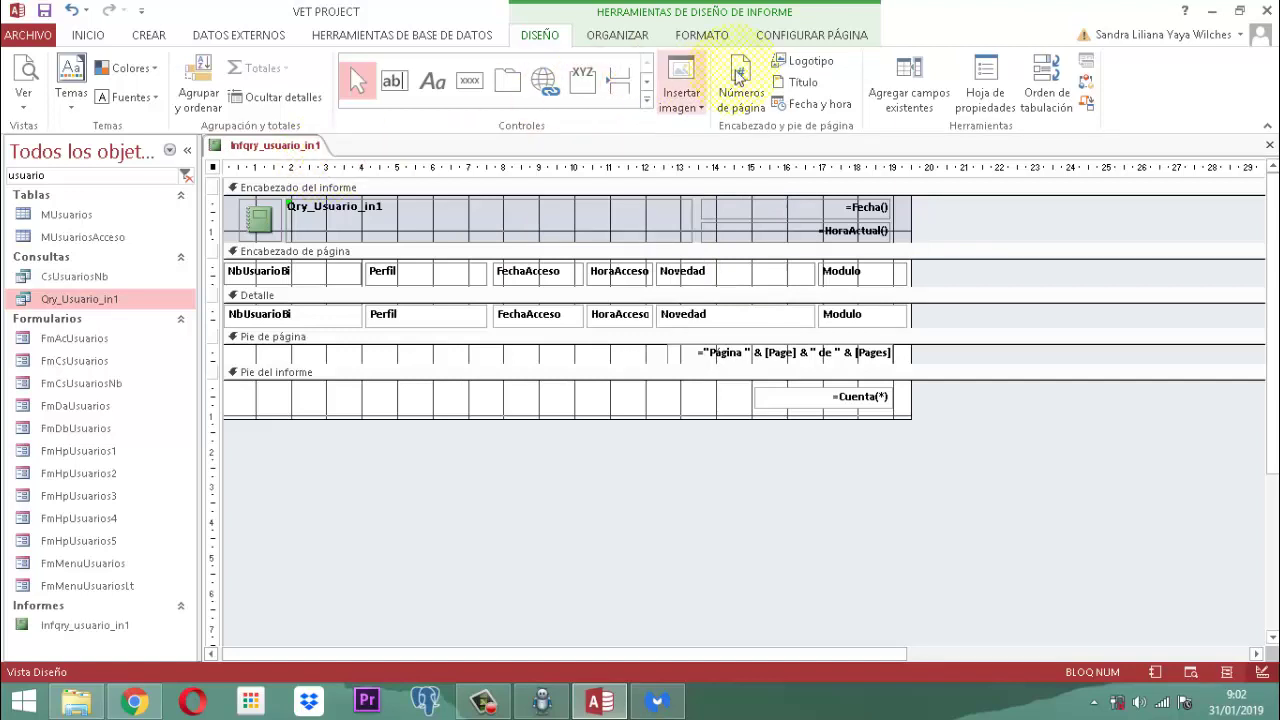
Step: Replace the report's Título value Infqry_usuario_in1 with MODULO USUARIOS and close the property sheet
left_click(985, 92)
left_click(978, 228)
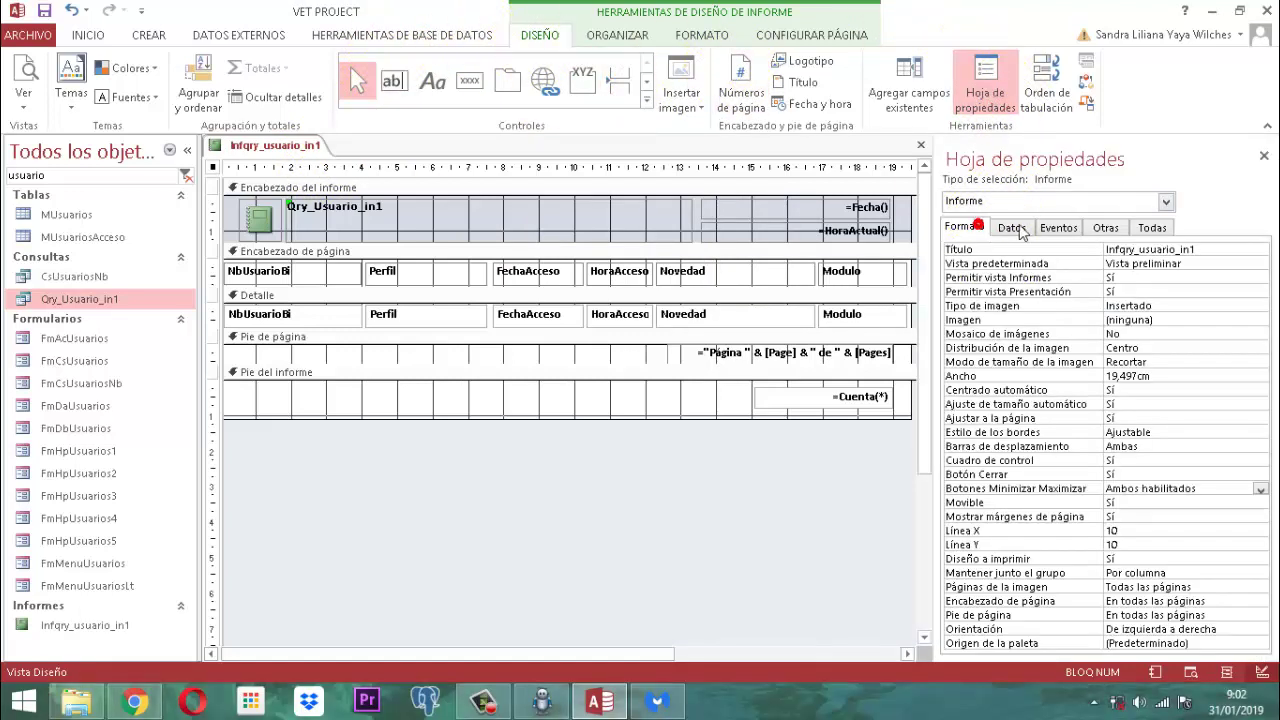
left_click(1210, 250)
double_click(1210, 250)
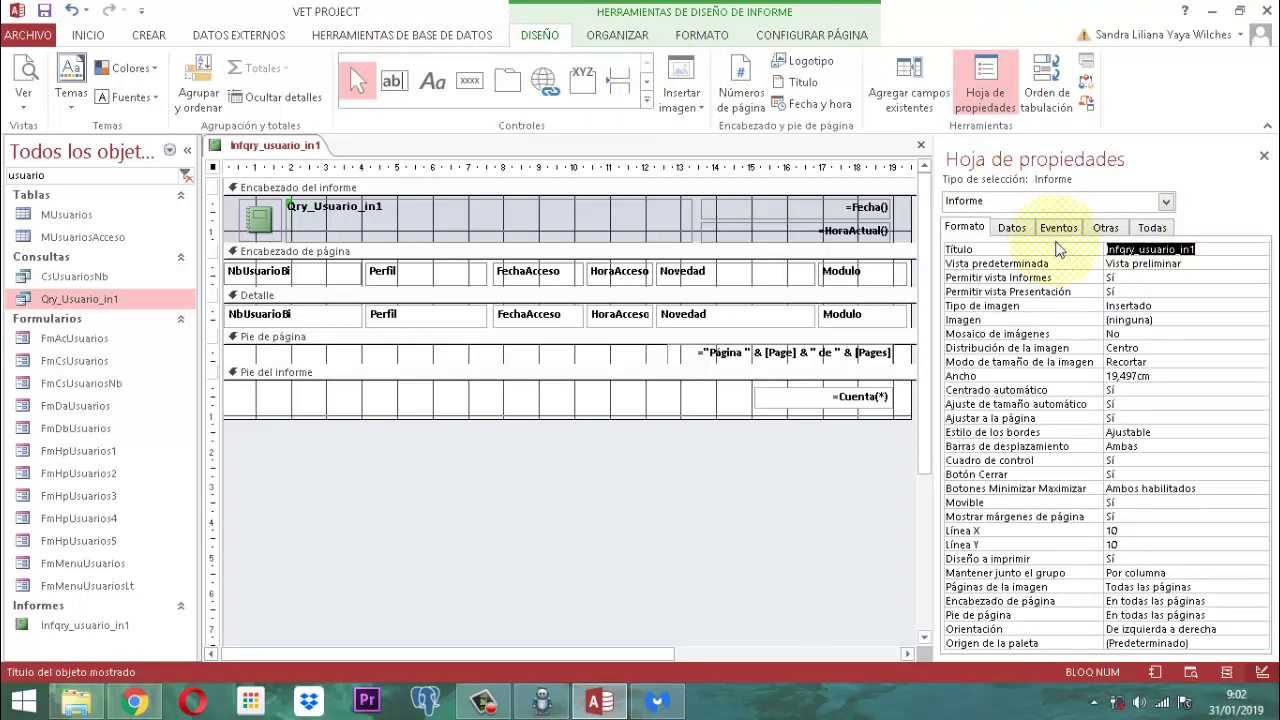
key("Caps_Lock")
type("MODULO")
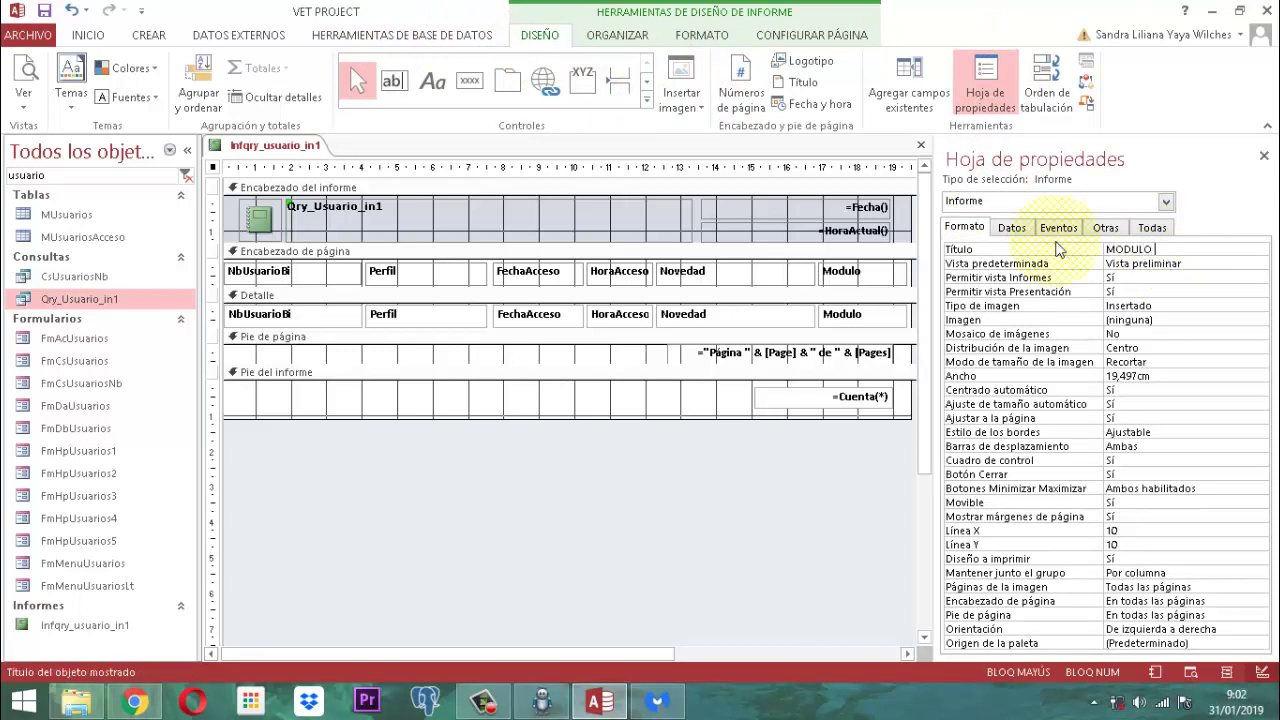
type(" USUARIOS")
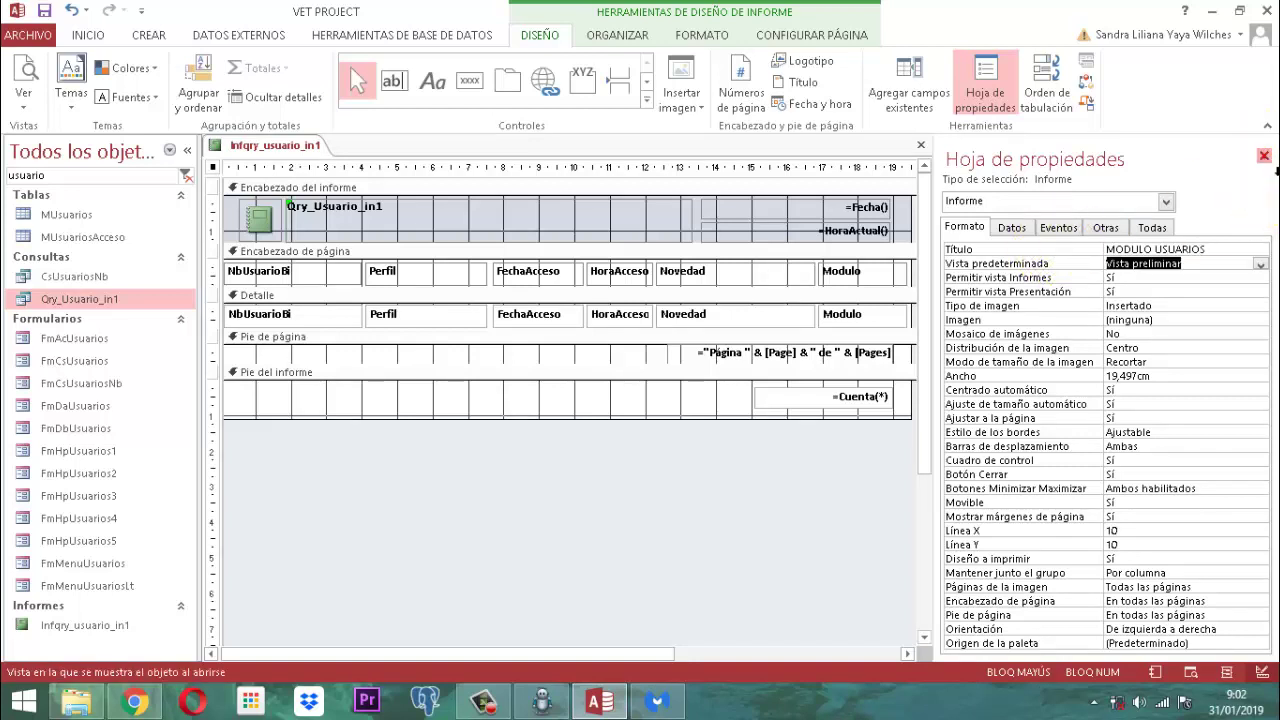
left_click(1264, 156)
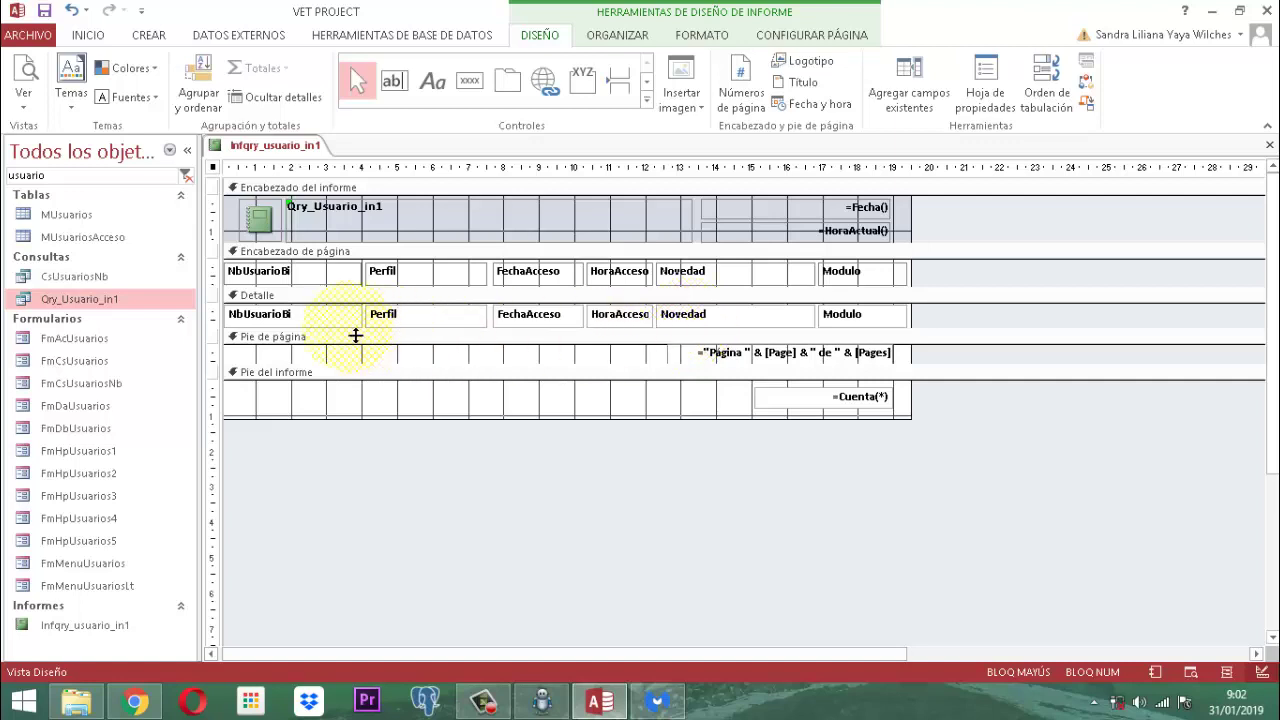
Step: Remove the alternate row colour from the Detalle section
left_click(362, 297)
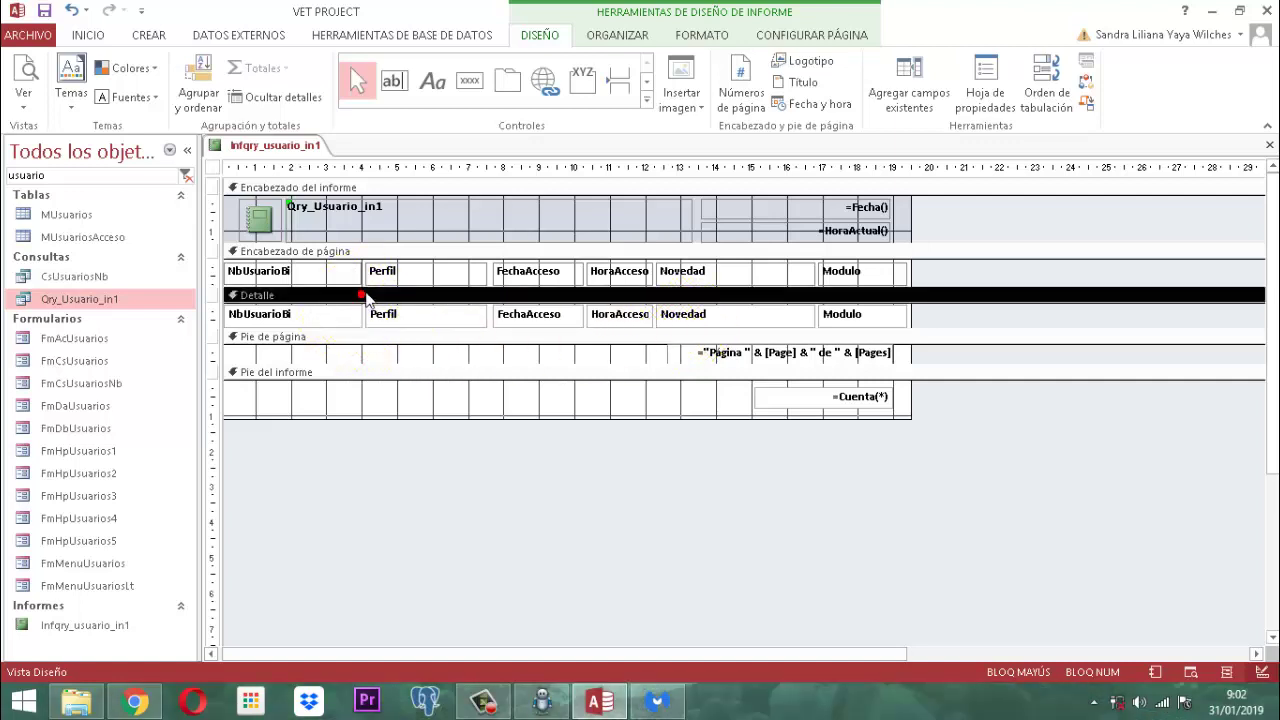
left_click(690, 35)
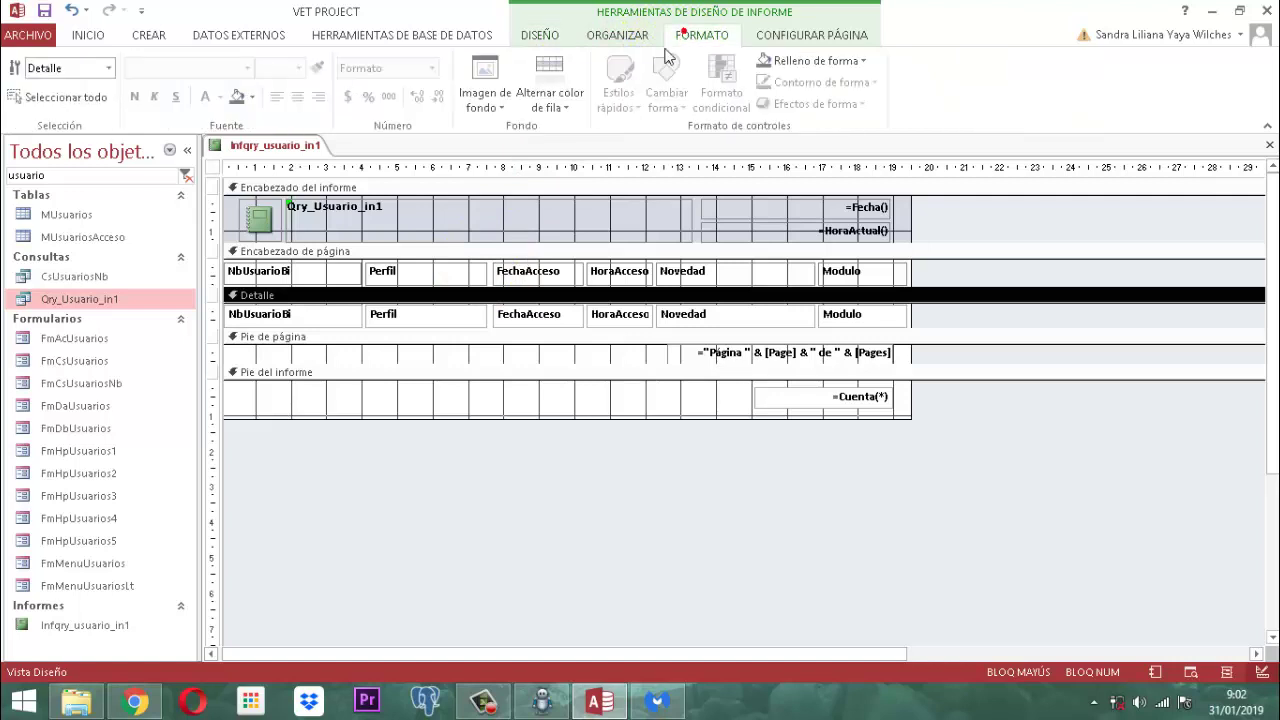
left_click(566, 107)
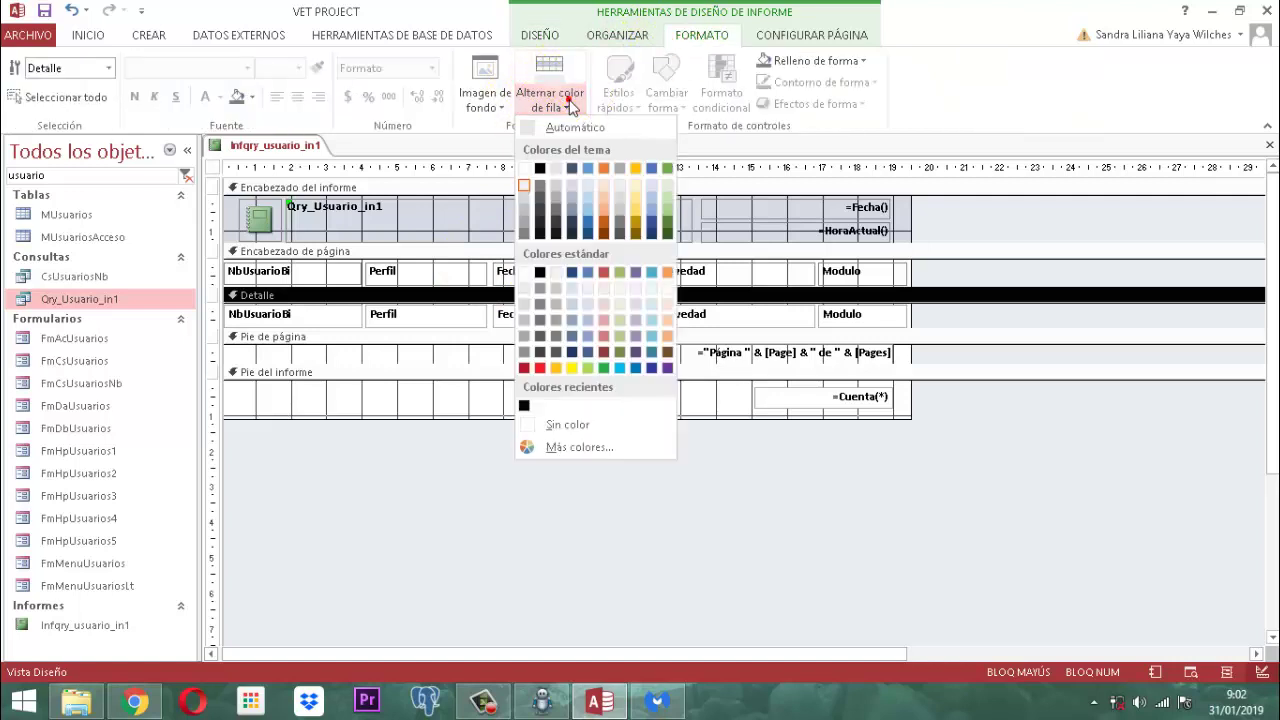
left_click(553, 427)
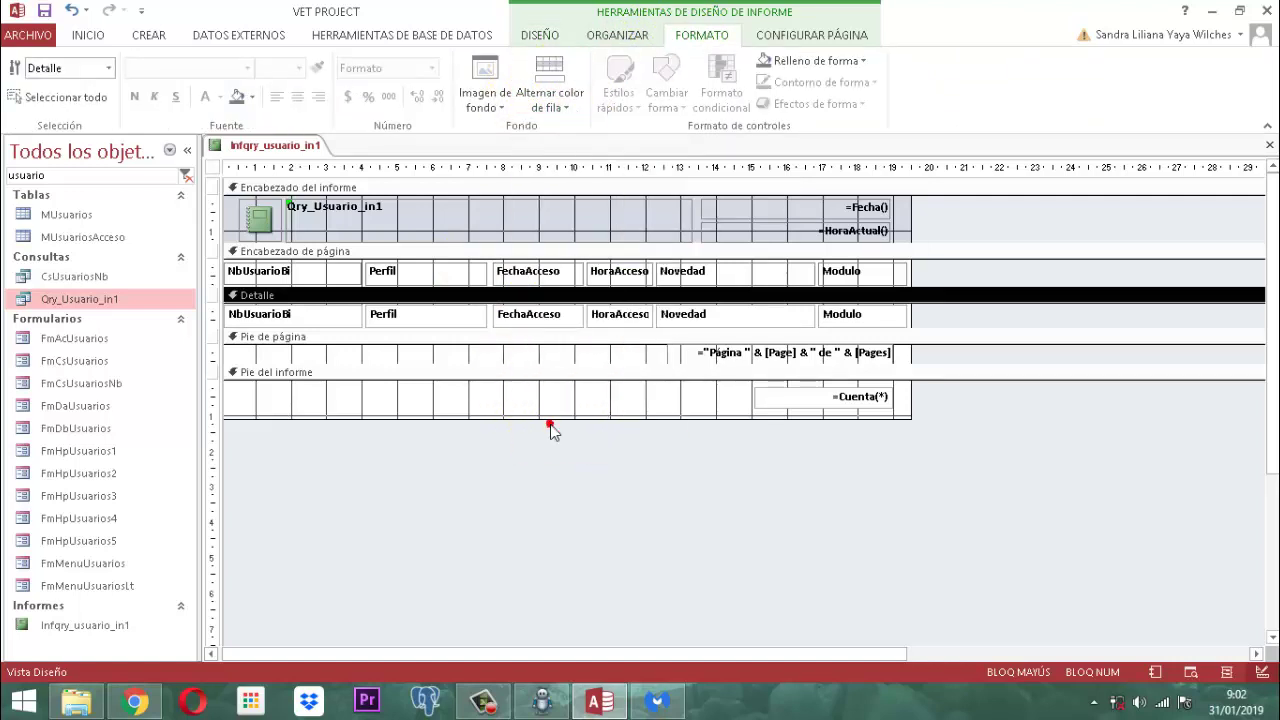
Step: Set the Encabezado del informe section's background colour to white
left_click(382, 337)
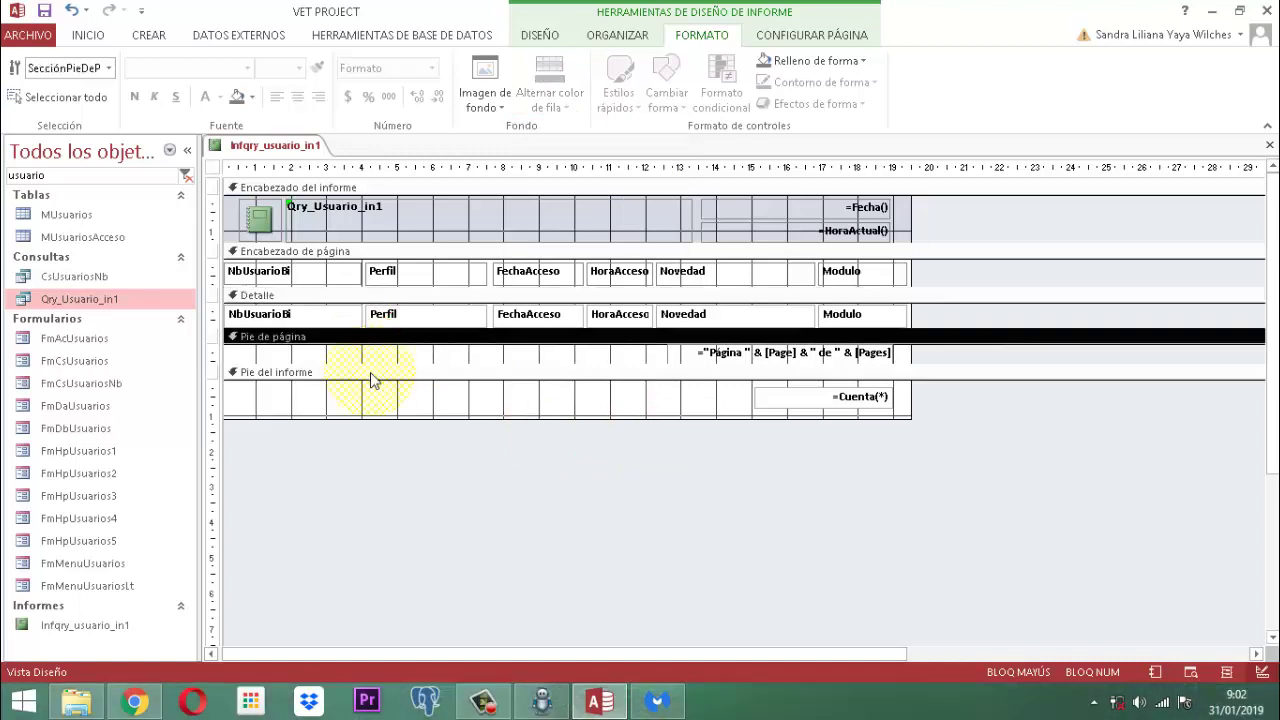
left_click(370, 374)
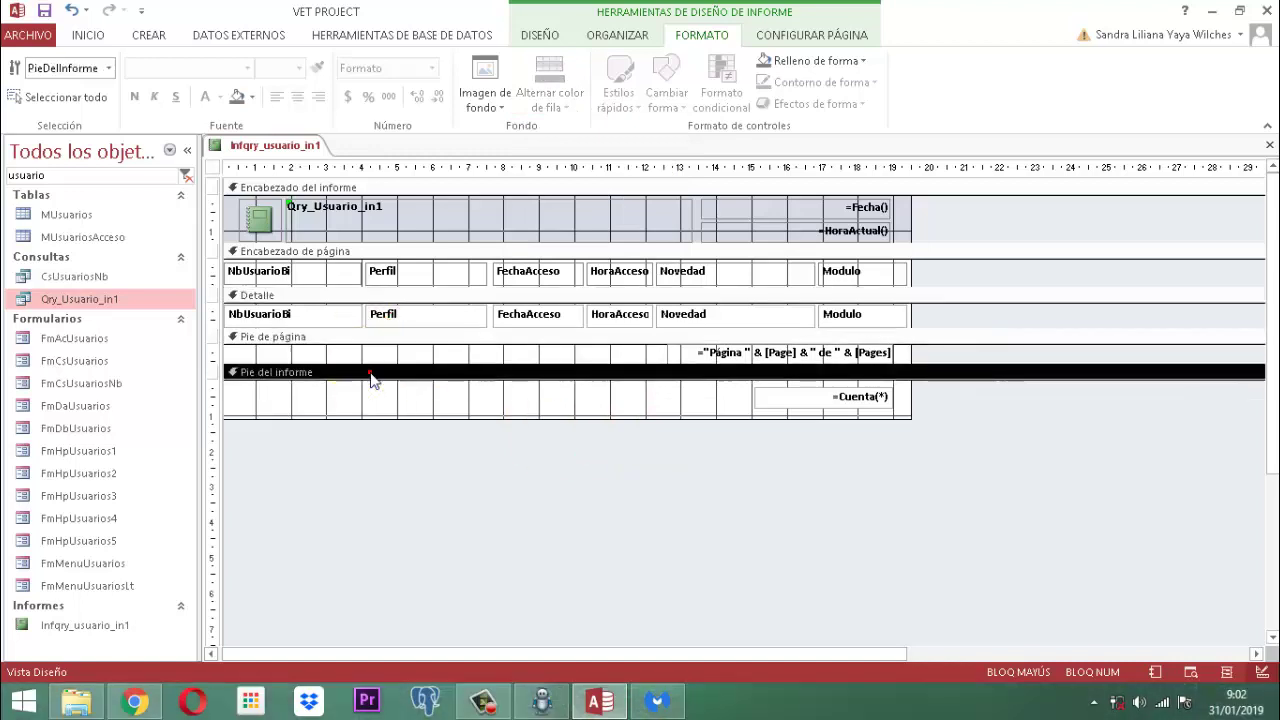
left_click(371, 251)
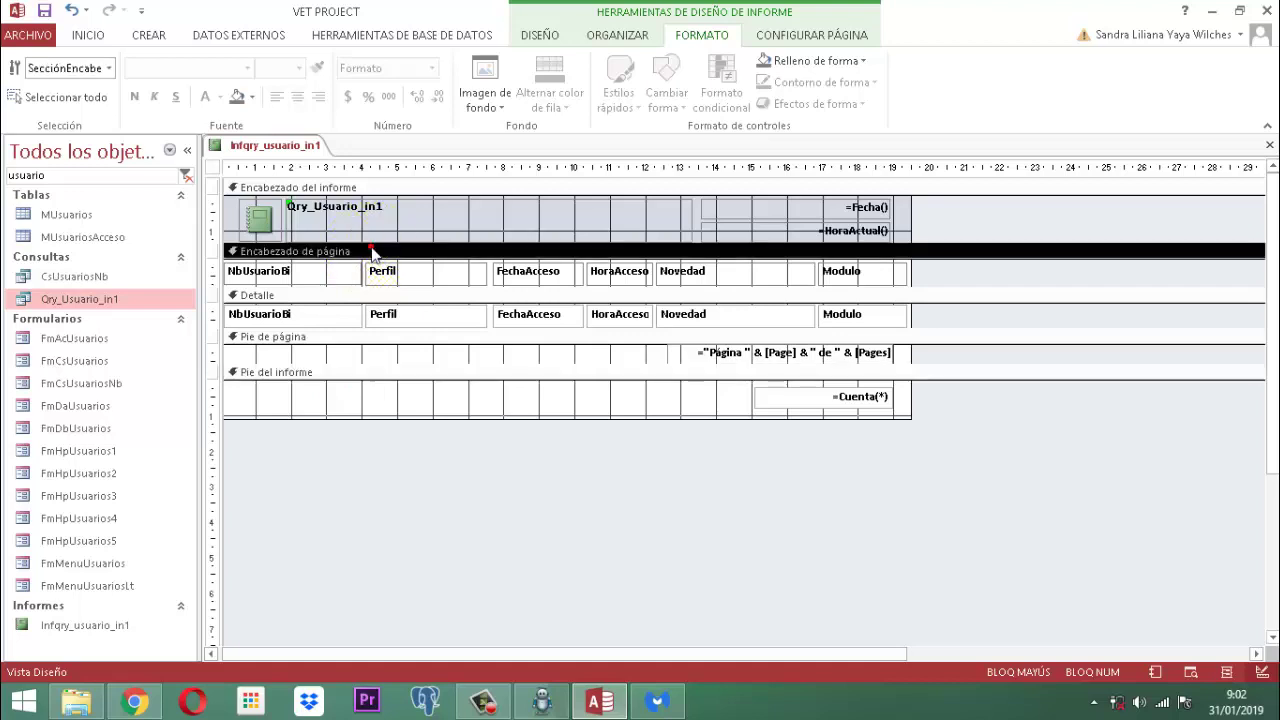
left_click(385, 189)
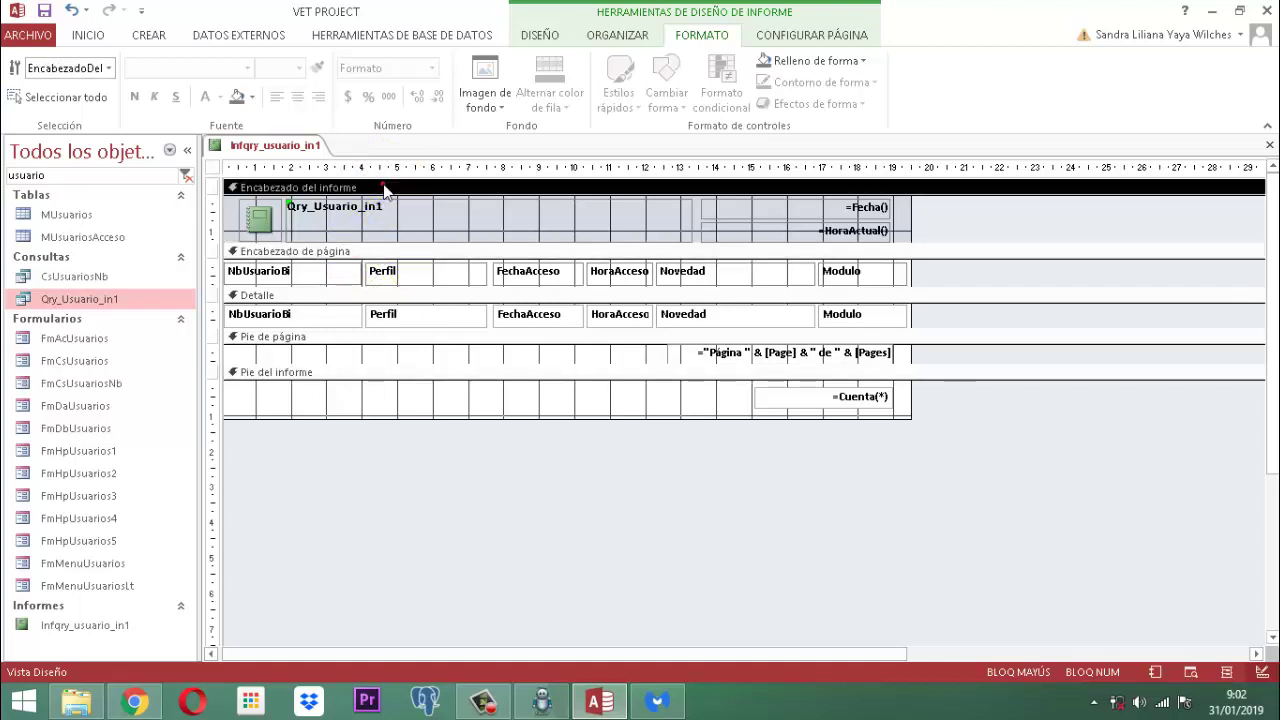
left_click(322, 298)
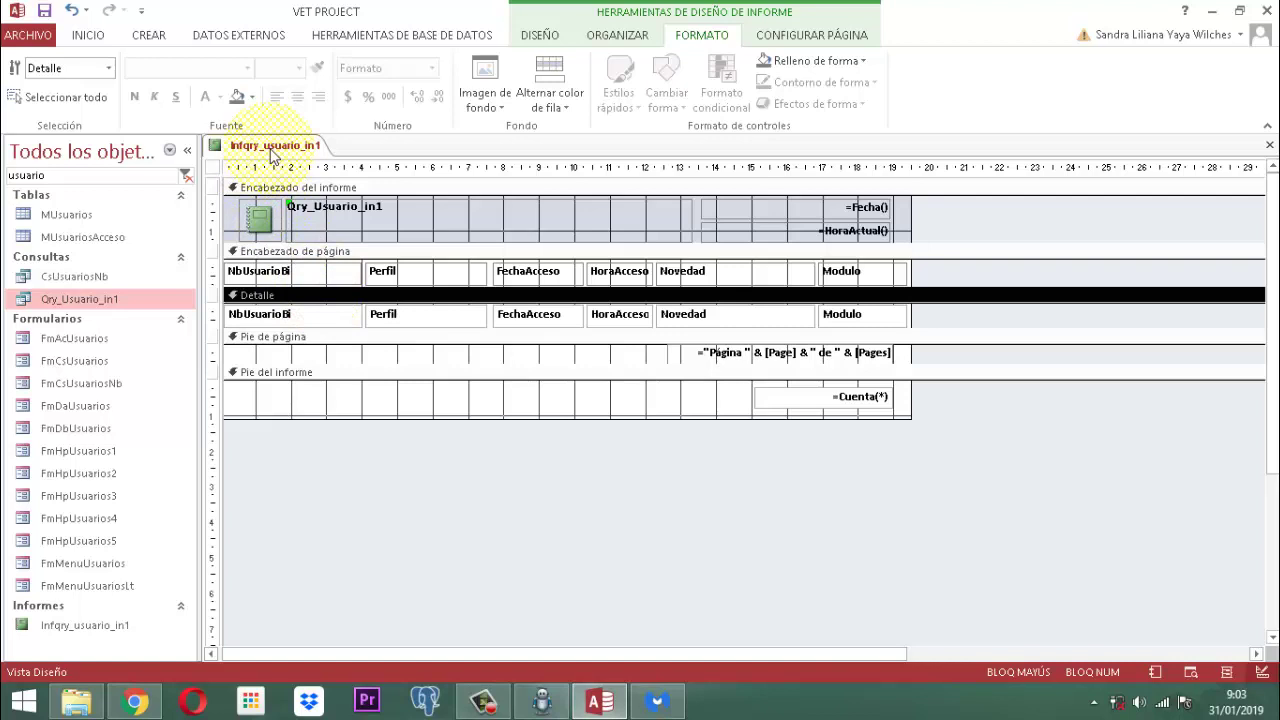
left_click(908, 229)
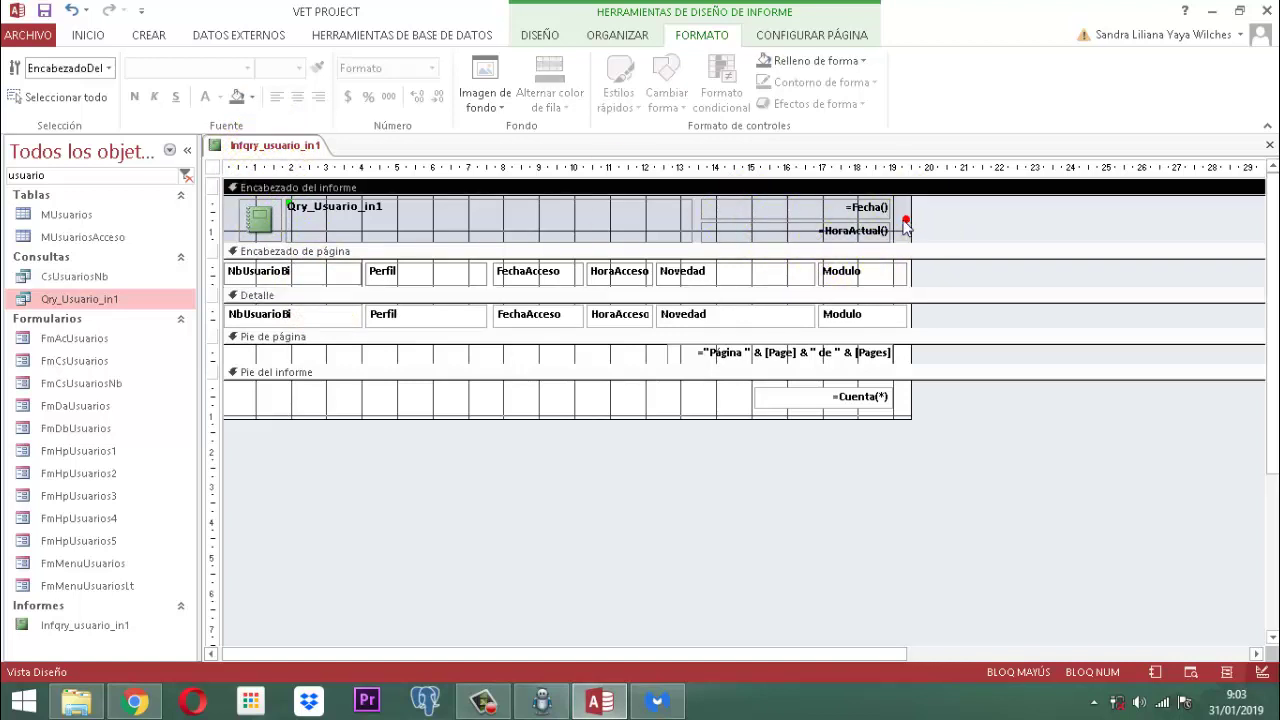
left_click(252, 97)
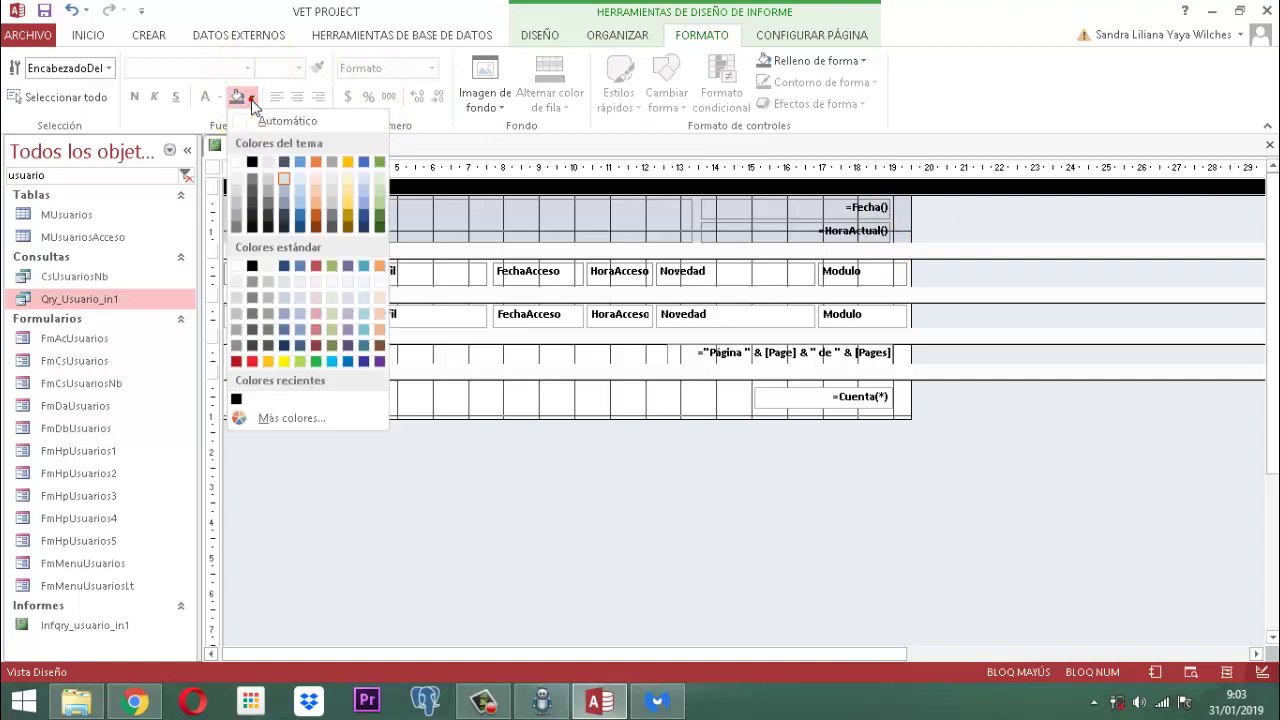
left_click(237, 162)
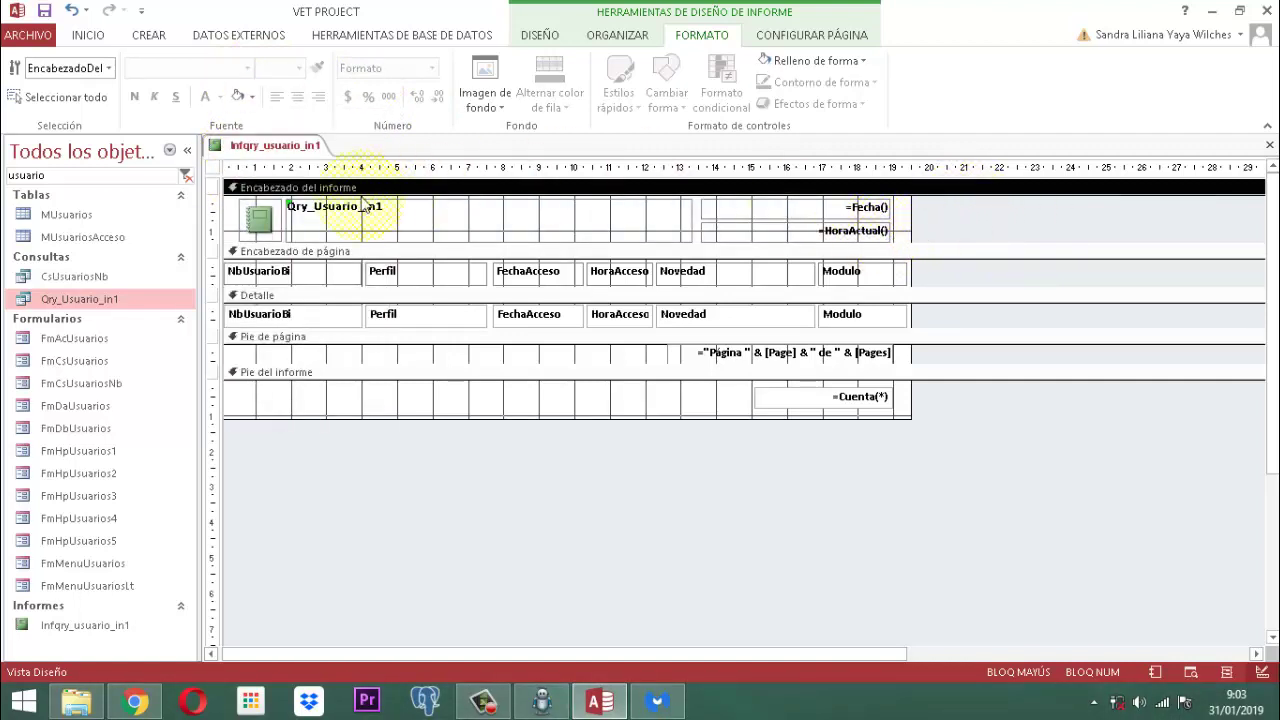
right_click(275, 146)
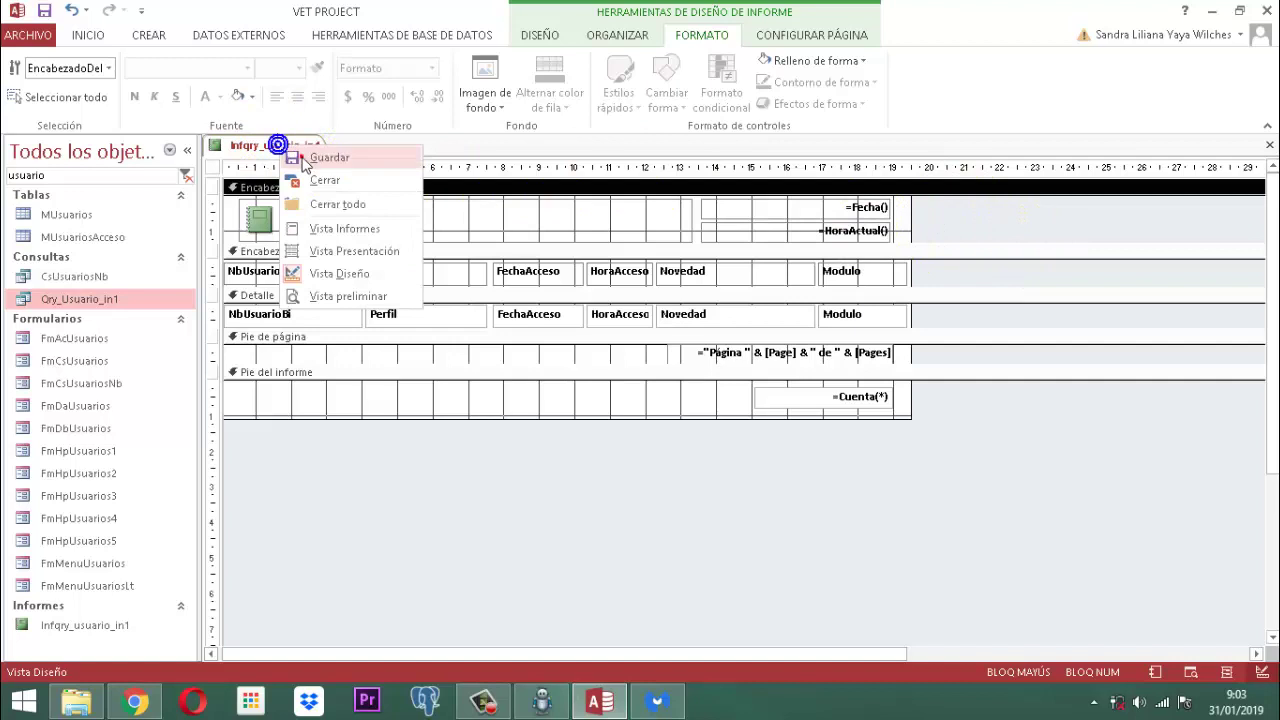
Step: Save and close the Infqry_usuario_in1 report
left_click(278, 154)
right_click(275, 147)
left_click(305, 181)
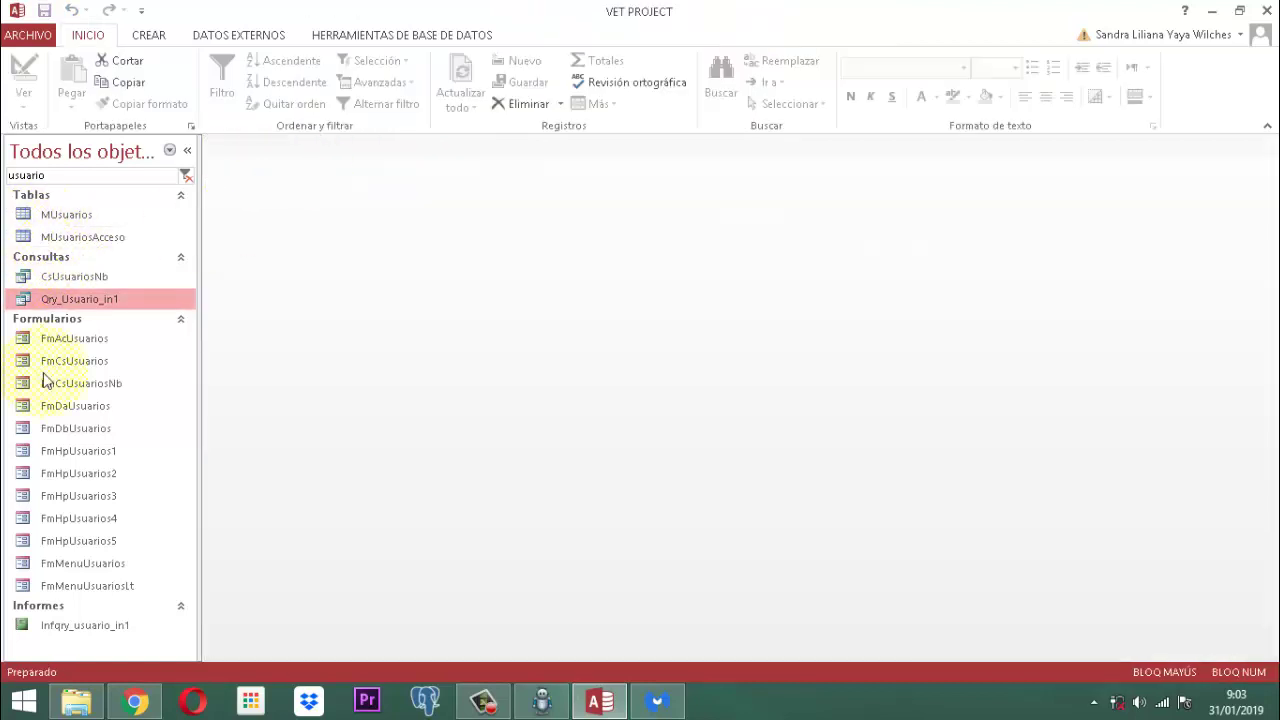
Step: Open FmMenuUsuariosLt in Design View and start a Generador de código procedure for the Da image's Al hacer clic event
left_click(115, 588)
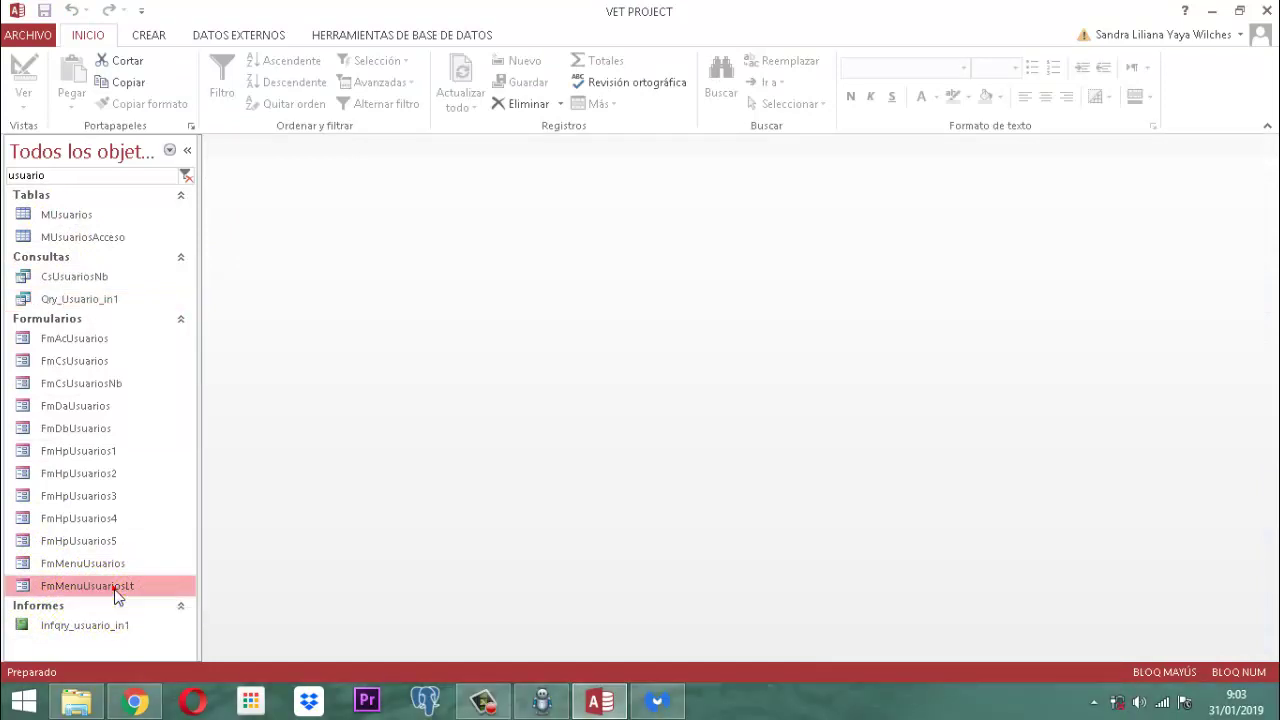
right_click(115, 592)
left_click(196, 388)
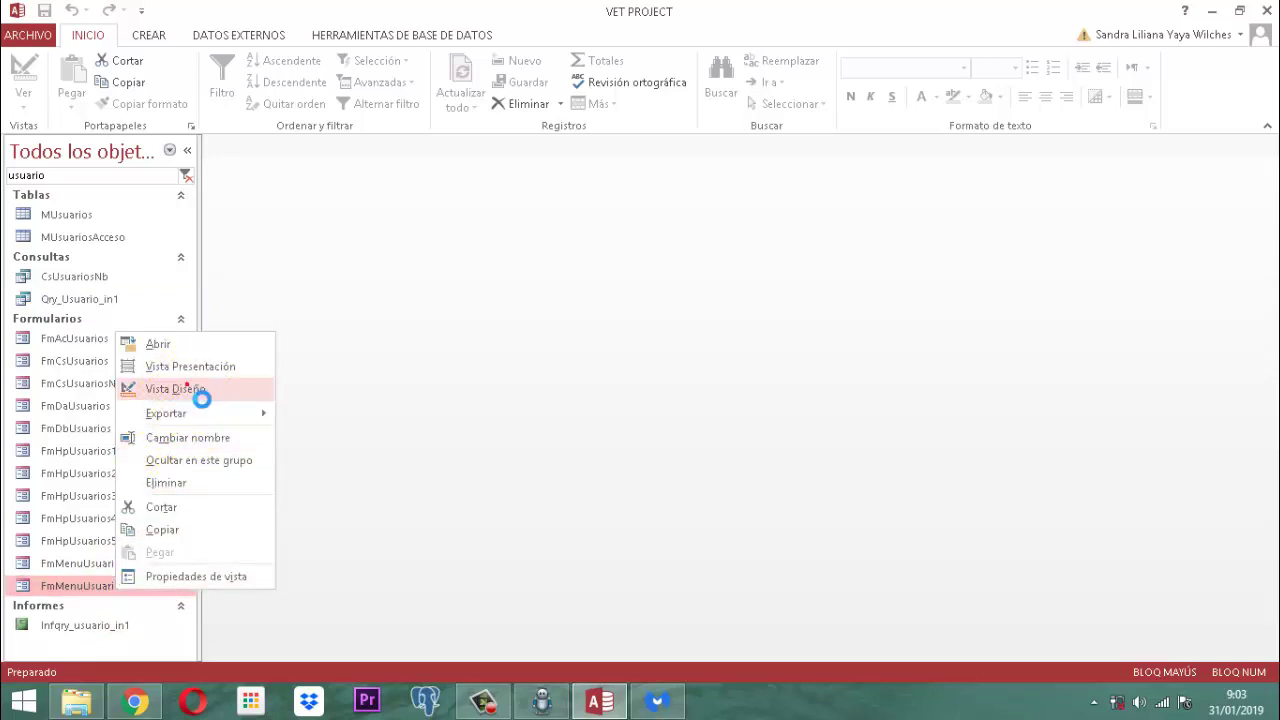
left_click(350, 335)
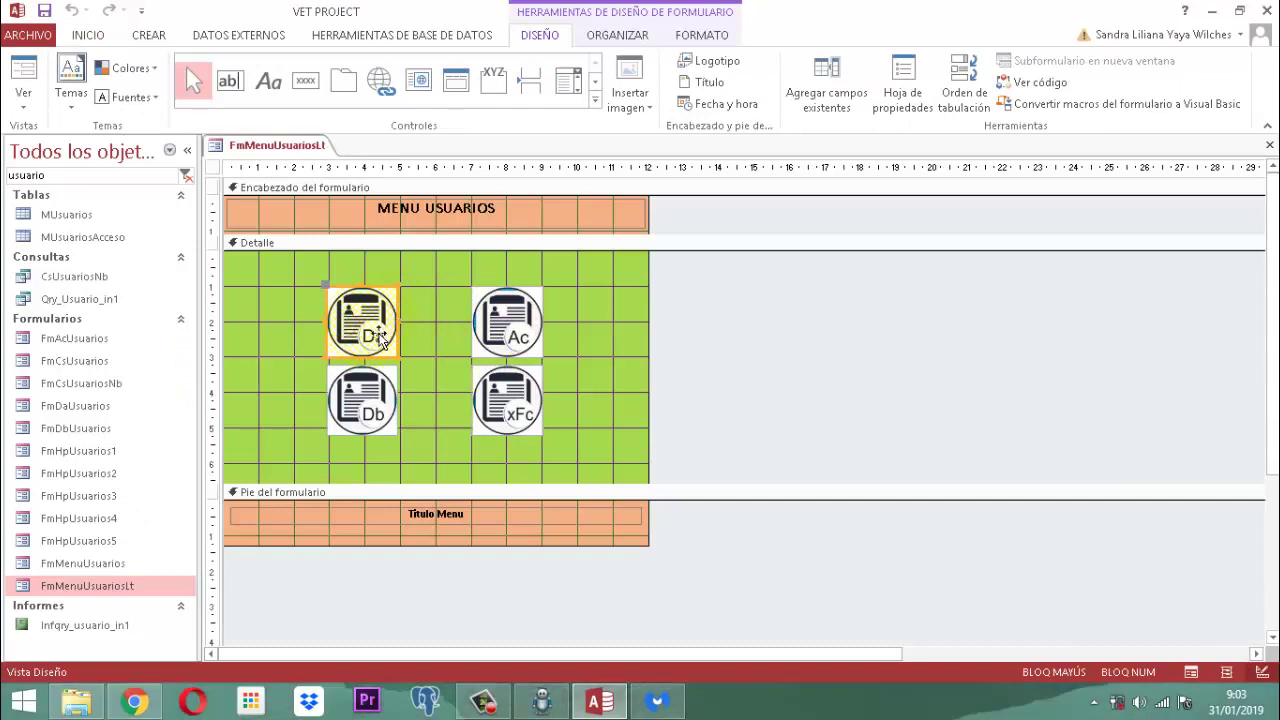
left_click(903, 82)
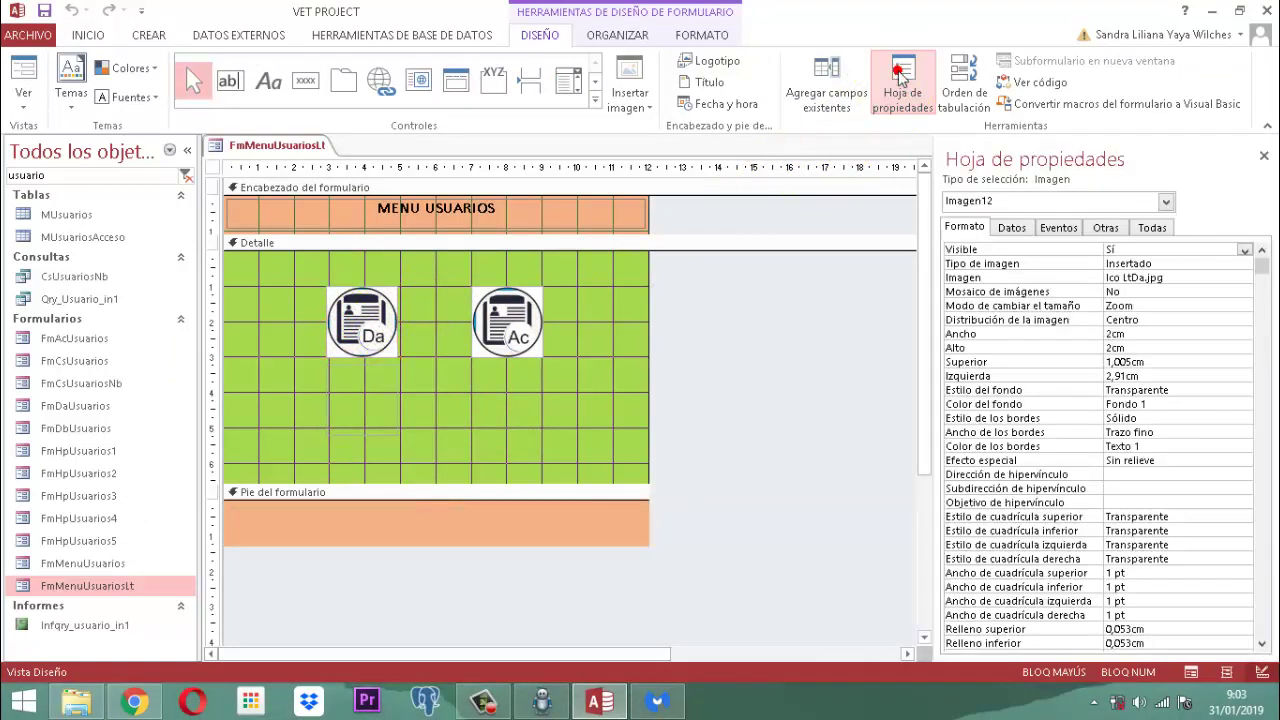
left_click(1062, 228)
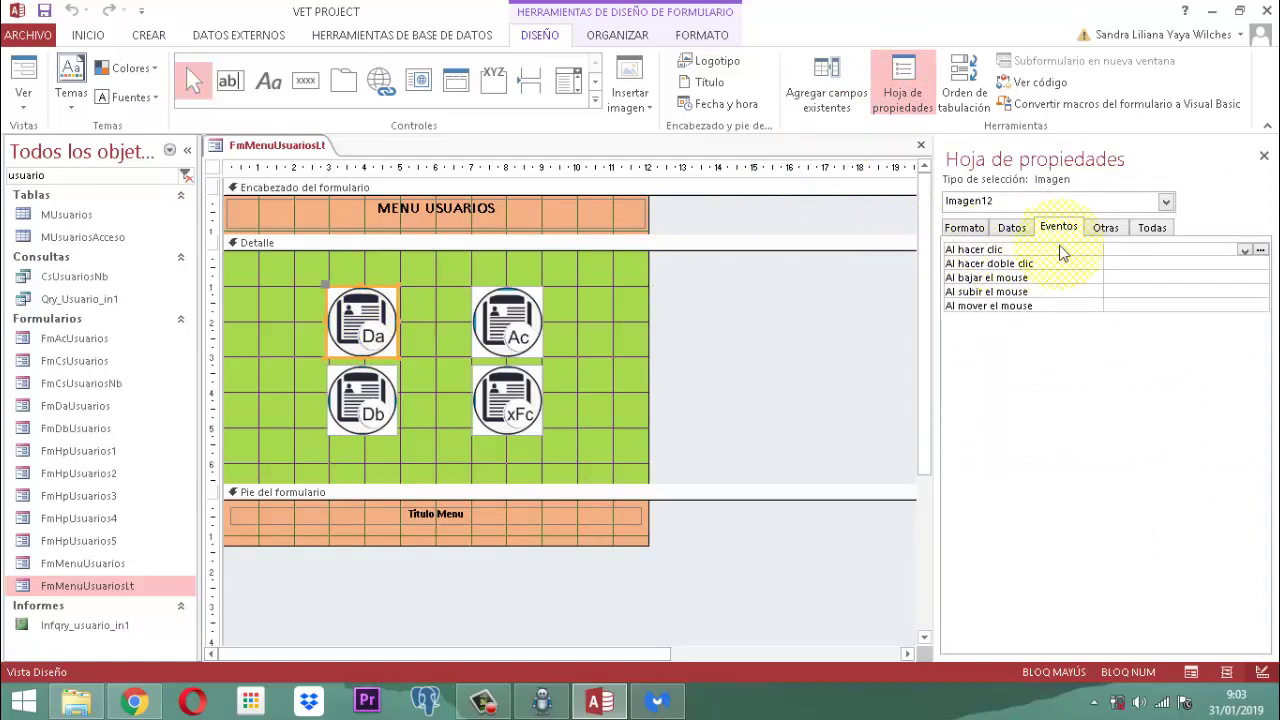
left_click(1260, 250)
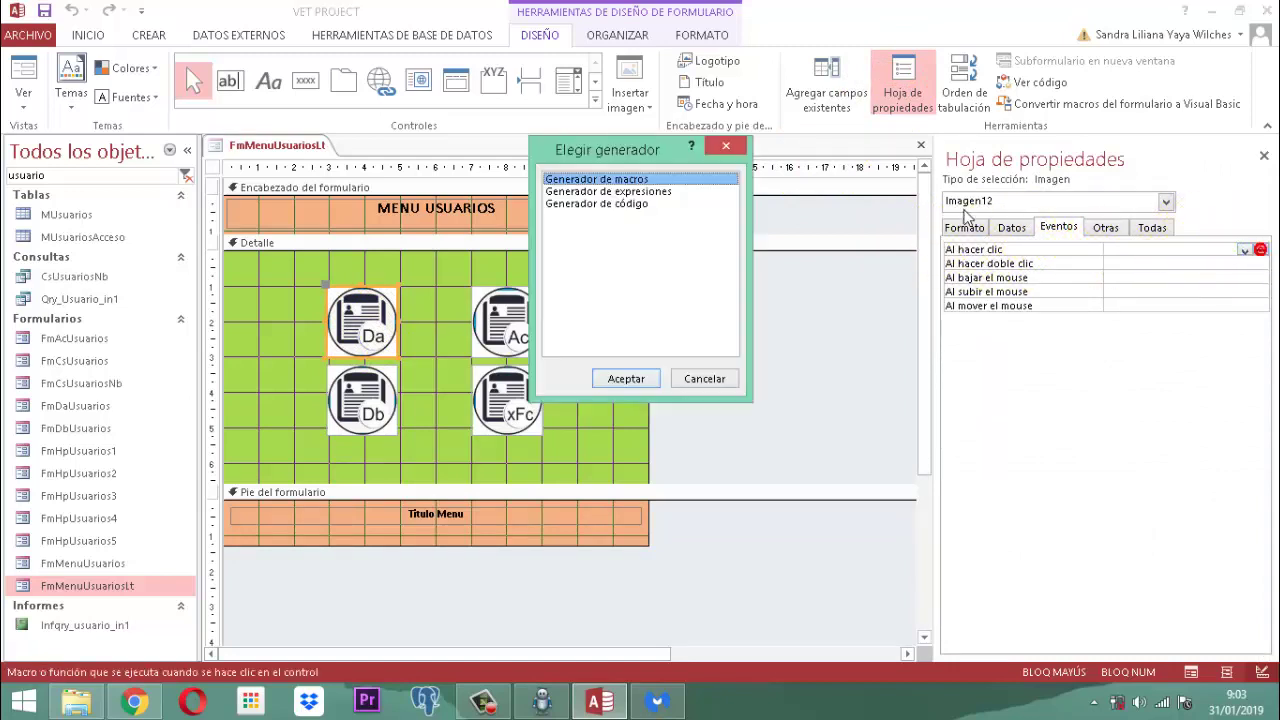
left_click(610, 204)
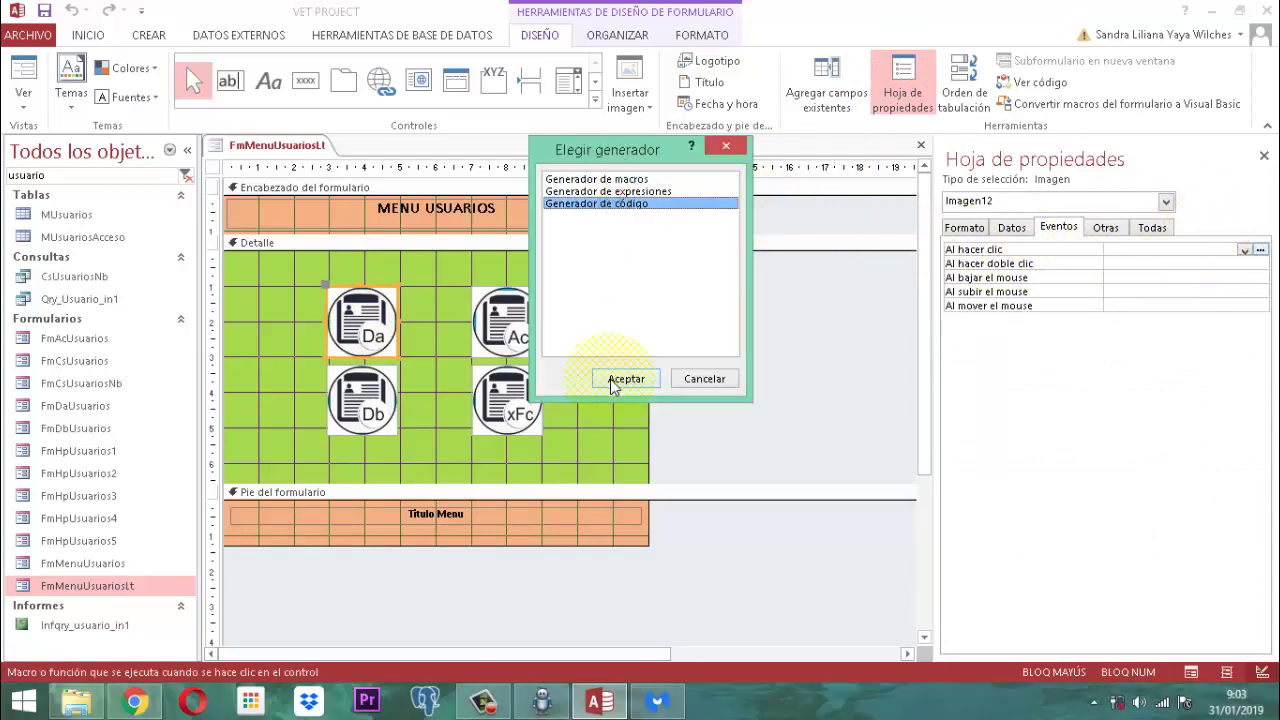
left_click(616, 380)
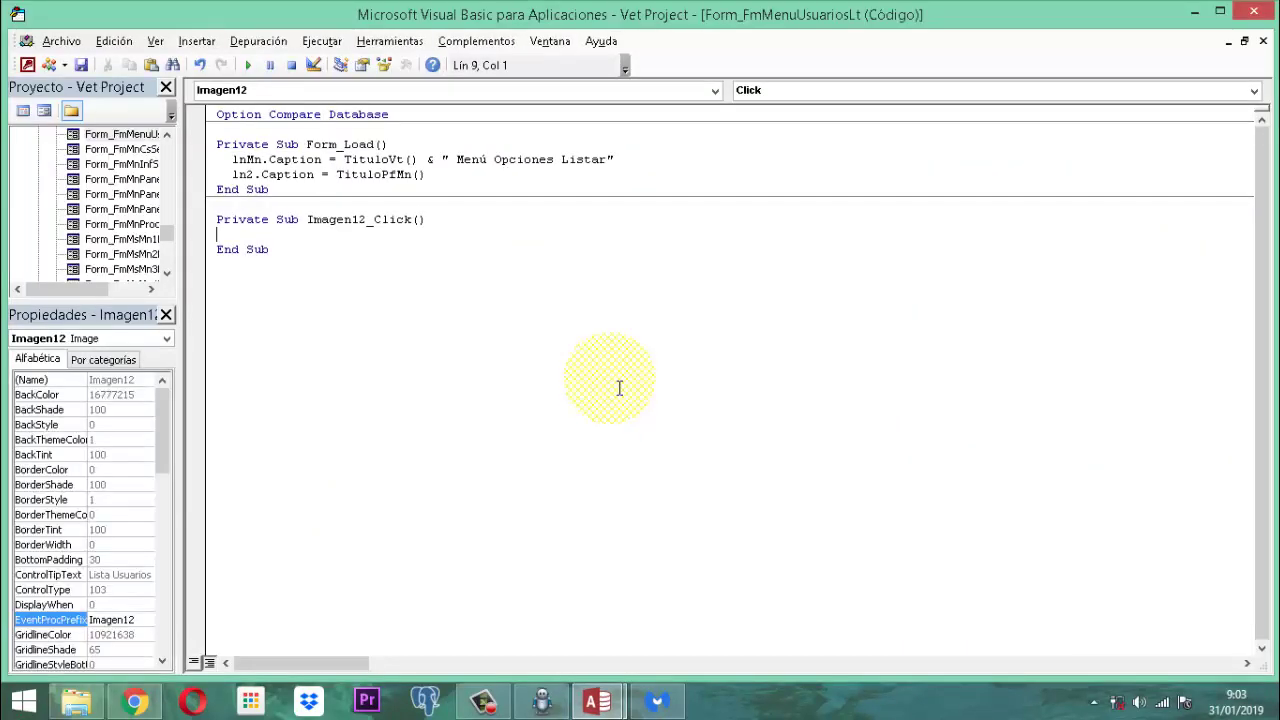
Step: Write DoCmd.OpenReport "Infqry_usuario_in1", acViewPreview in Imagen12_Click, save, and close the VBA editor
key("Tab")
type("D")
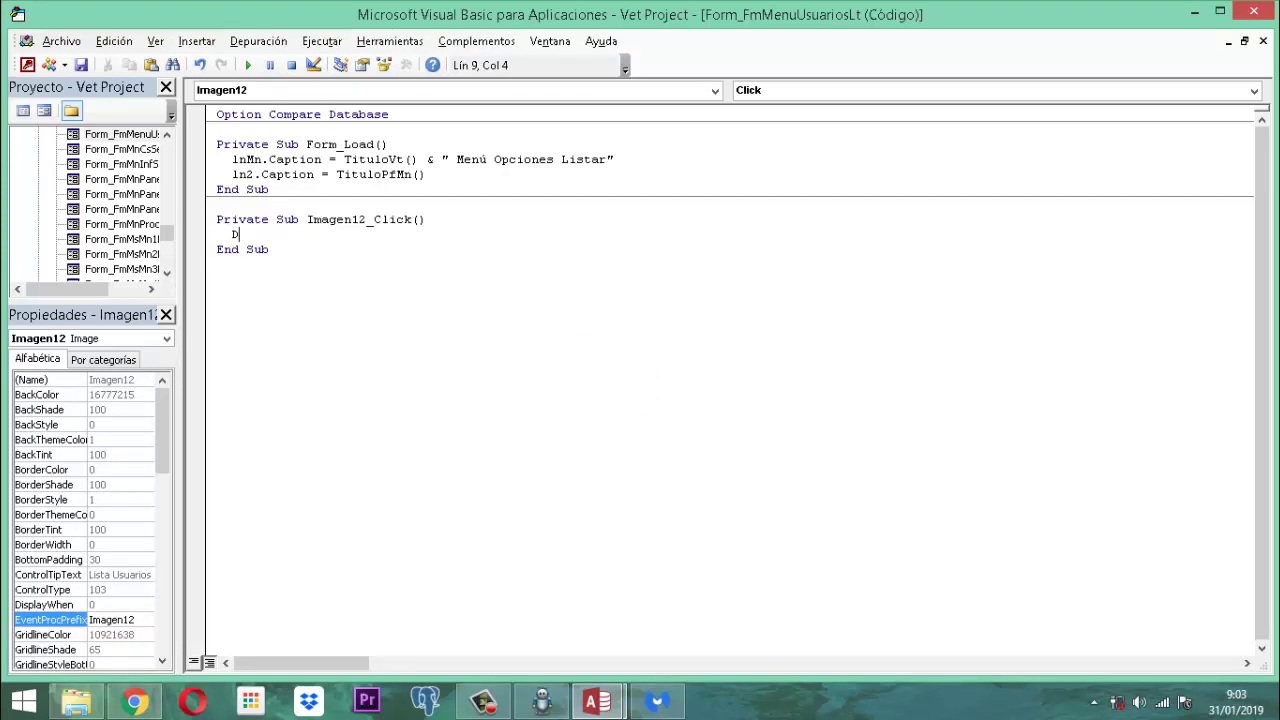
type("ocmd.open")
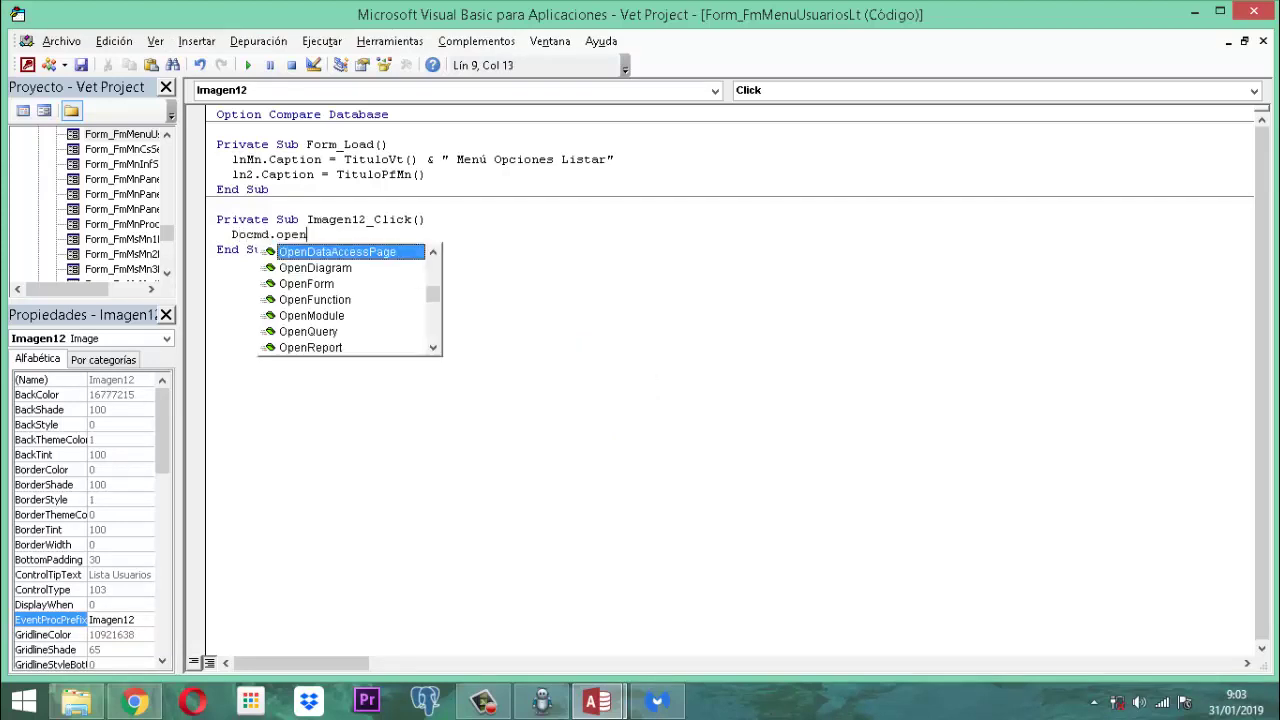
type("r ")
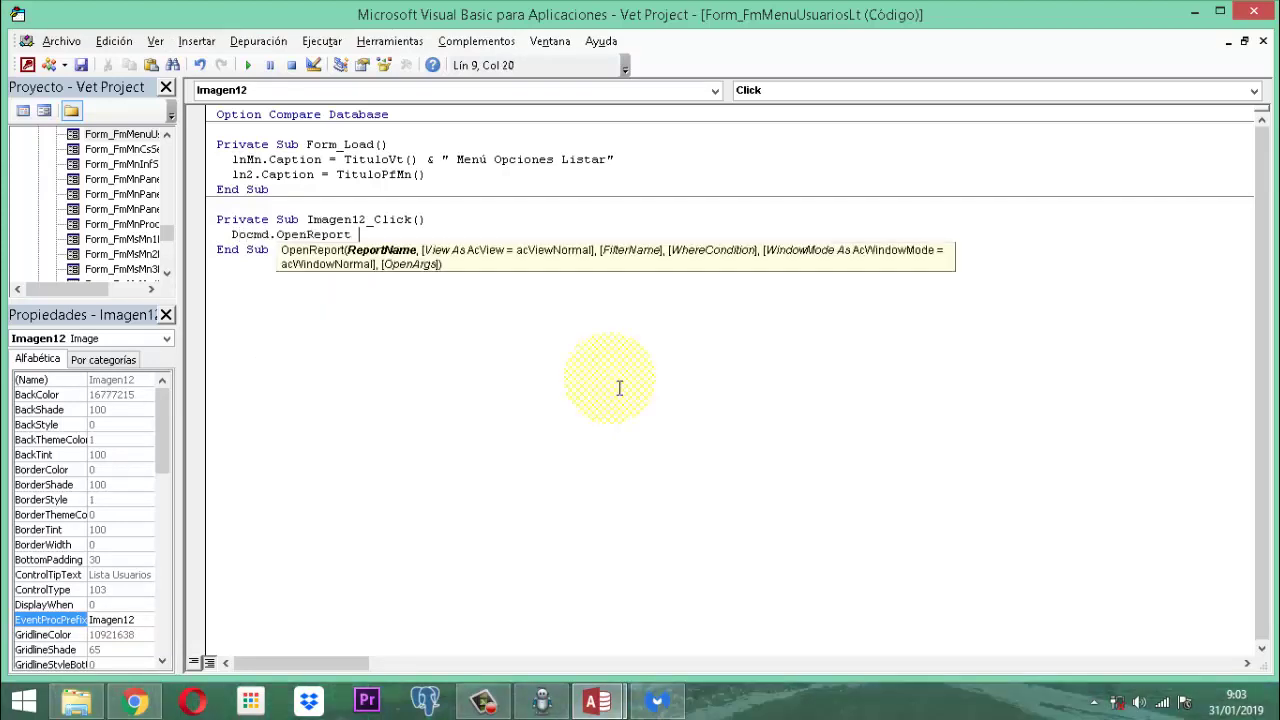
type("\"")
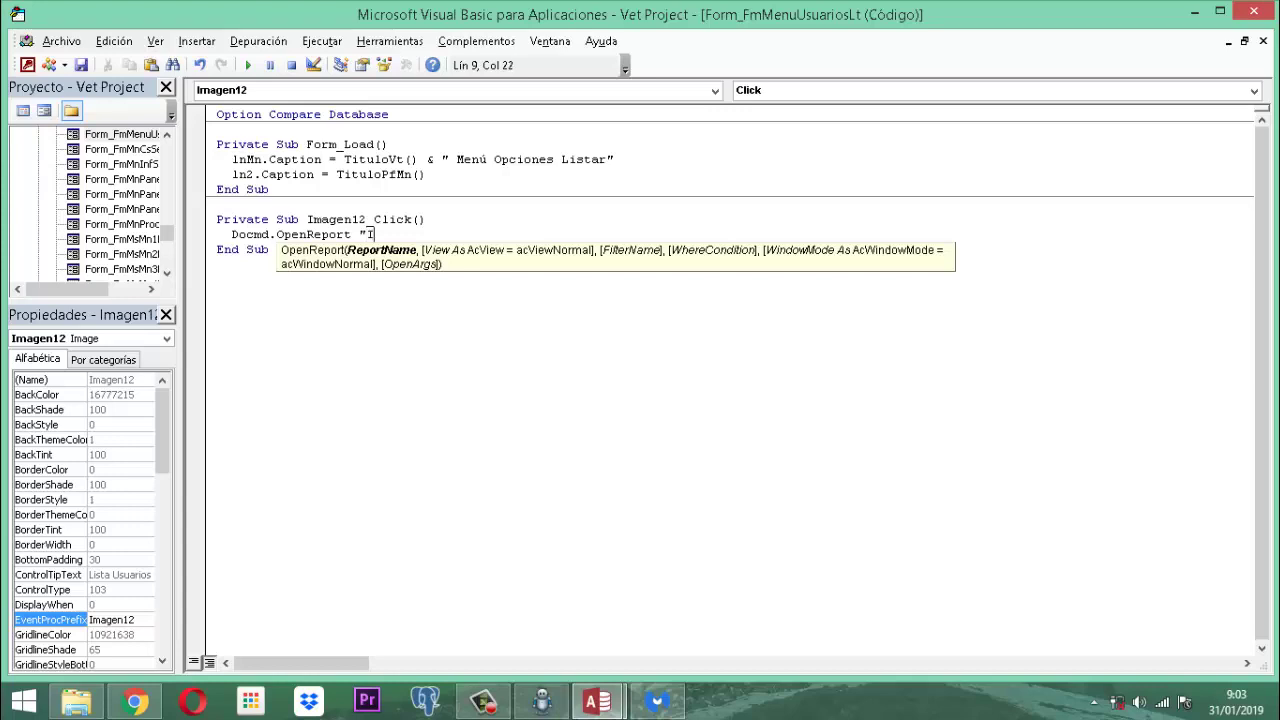
type("Infqry_usario")
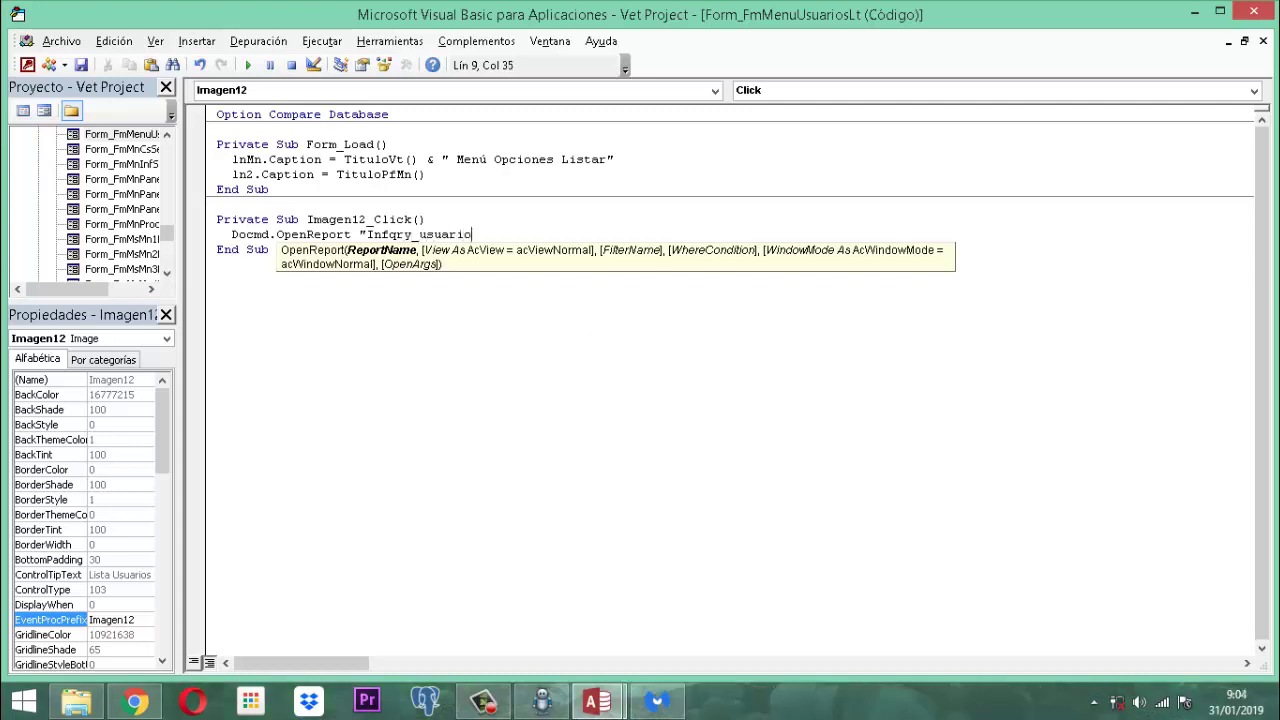
type("_in1\",")
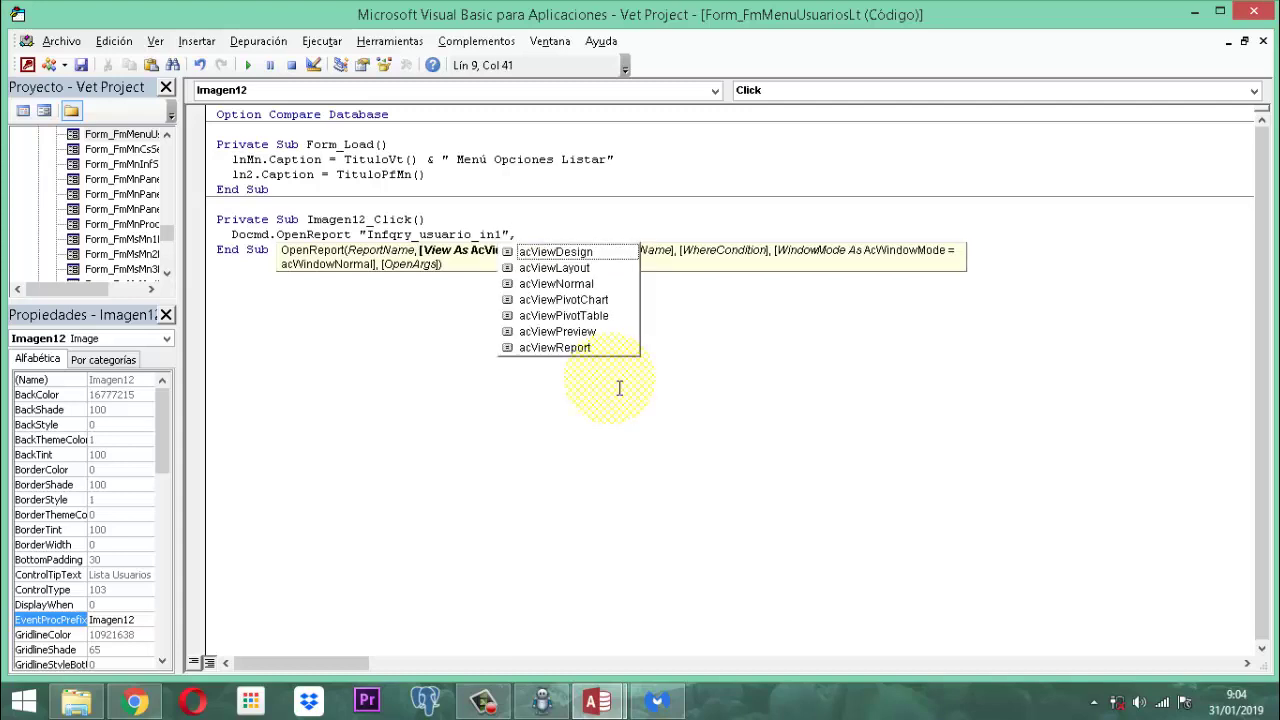
key("Down")
key("Down")
key("Down")
key("Down")
key("Down")
key("Down")
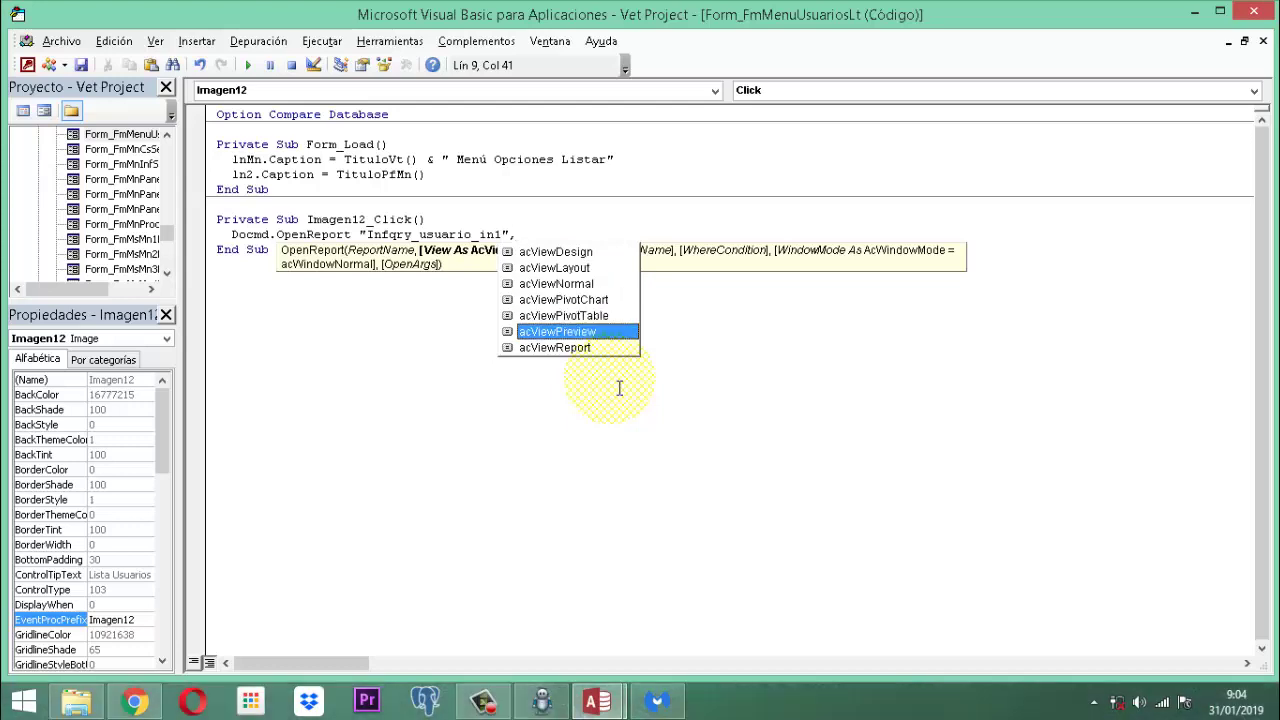
key("space")
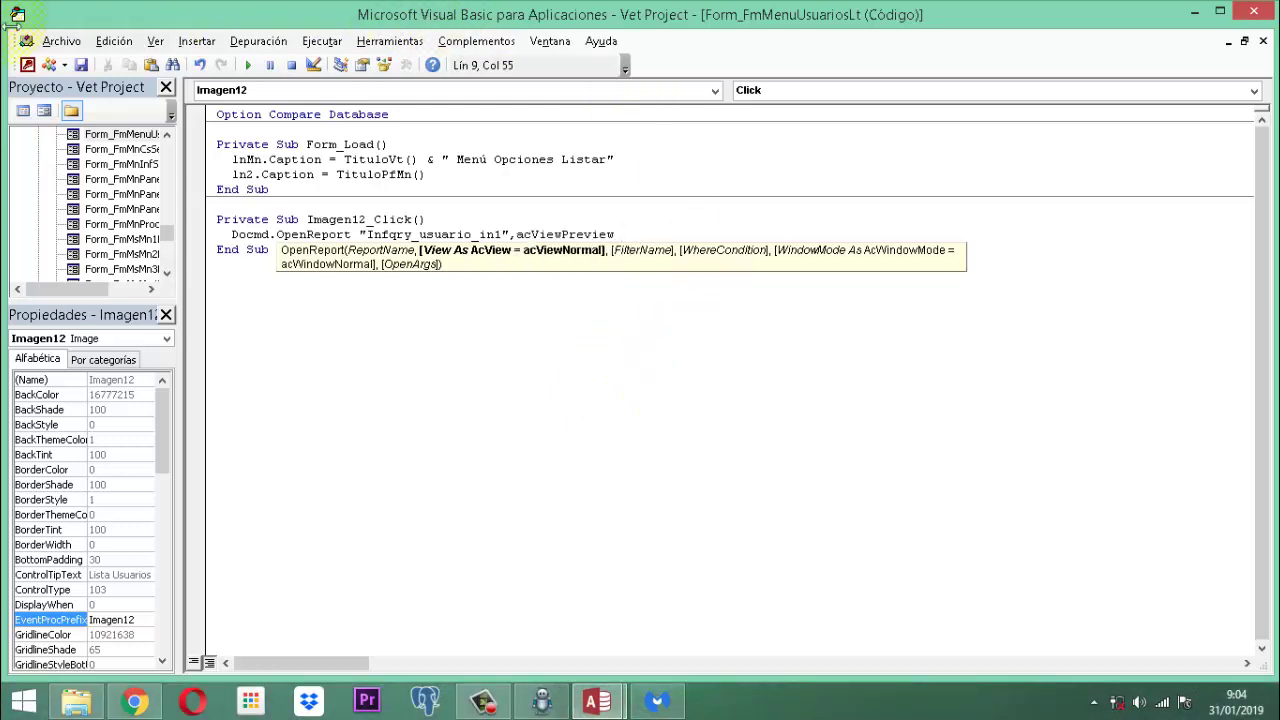
left_click(81, 66)
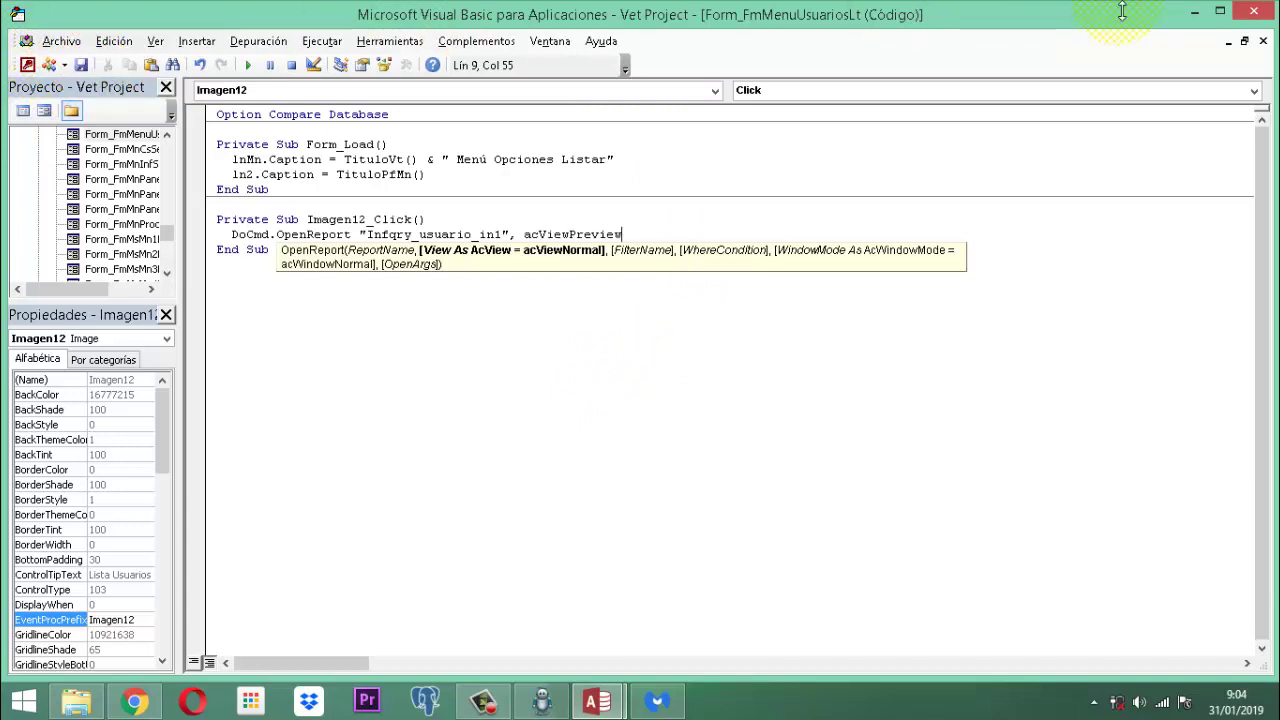
left_click(1257, 14)
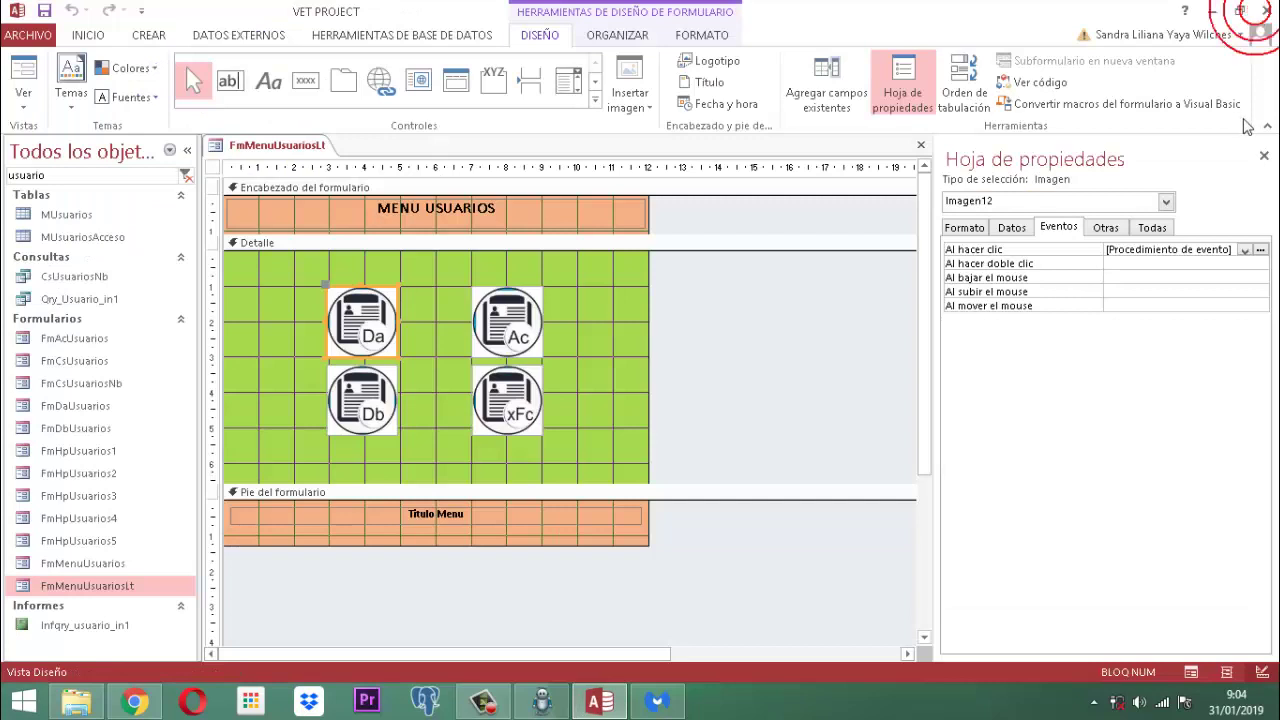
Step: Close the property sheet, then save and close the FmMenuUsuariosLt form
left_click(1263, 153)
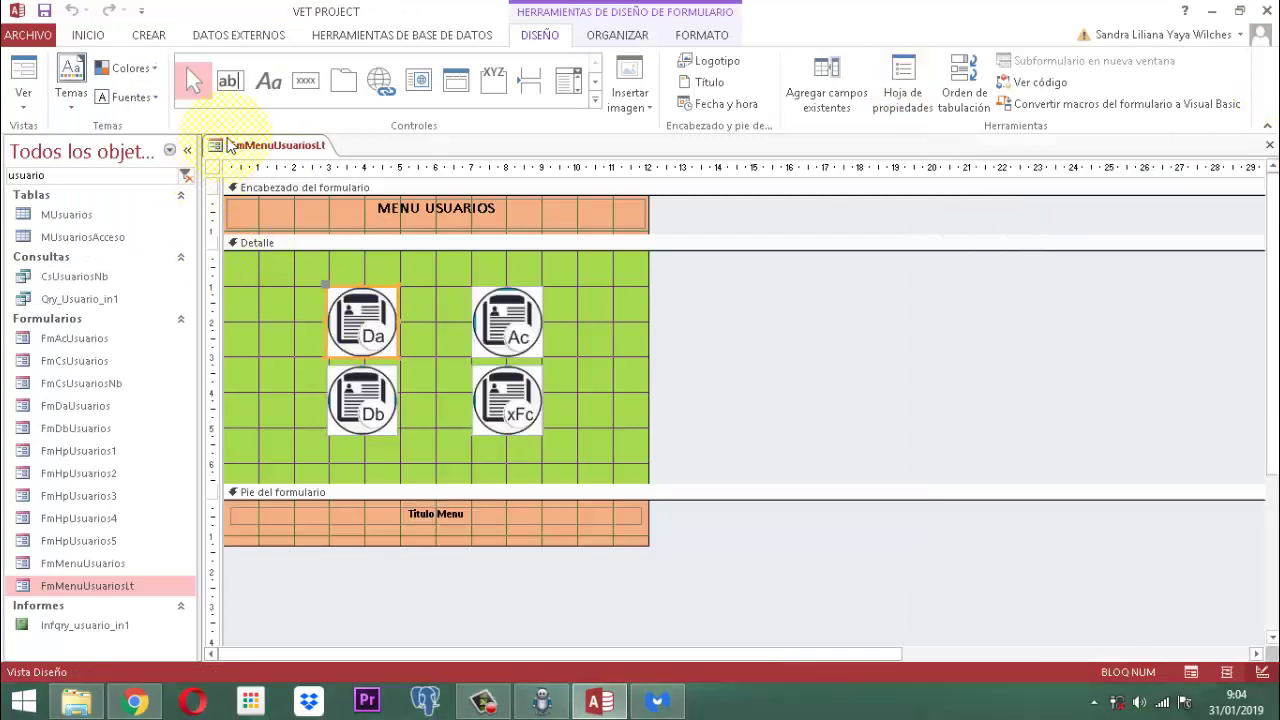
right_click(253, 144)
left_click(305, 158)
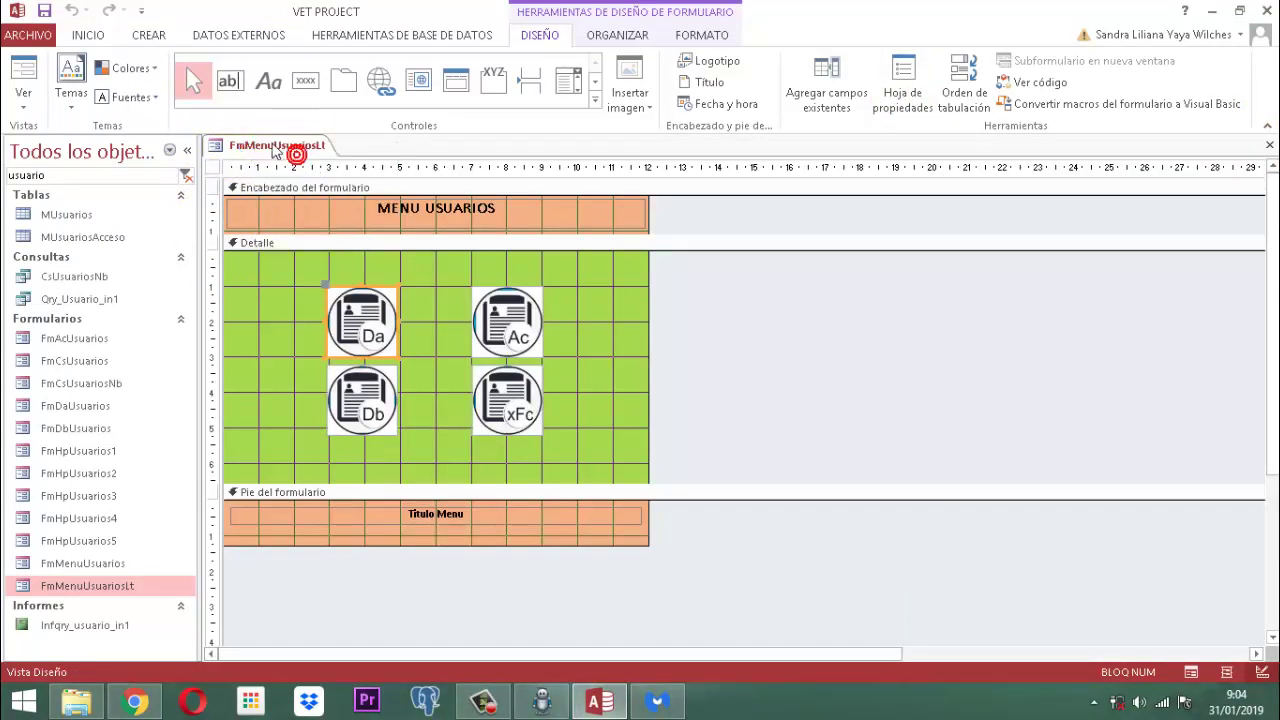
right_click(268, 143)
left_click(305, 178)
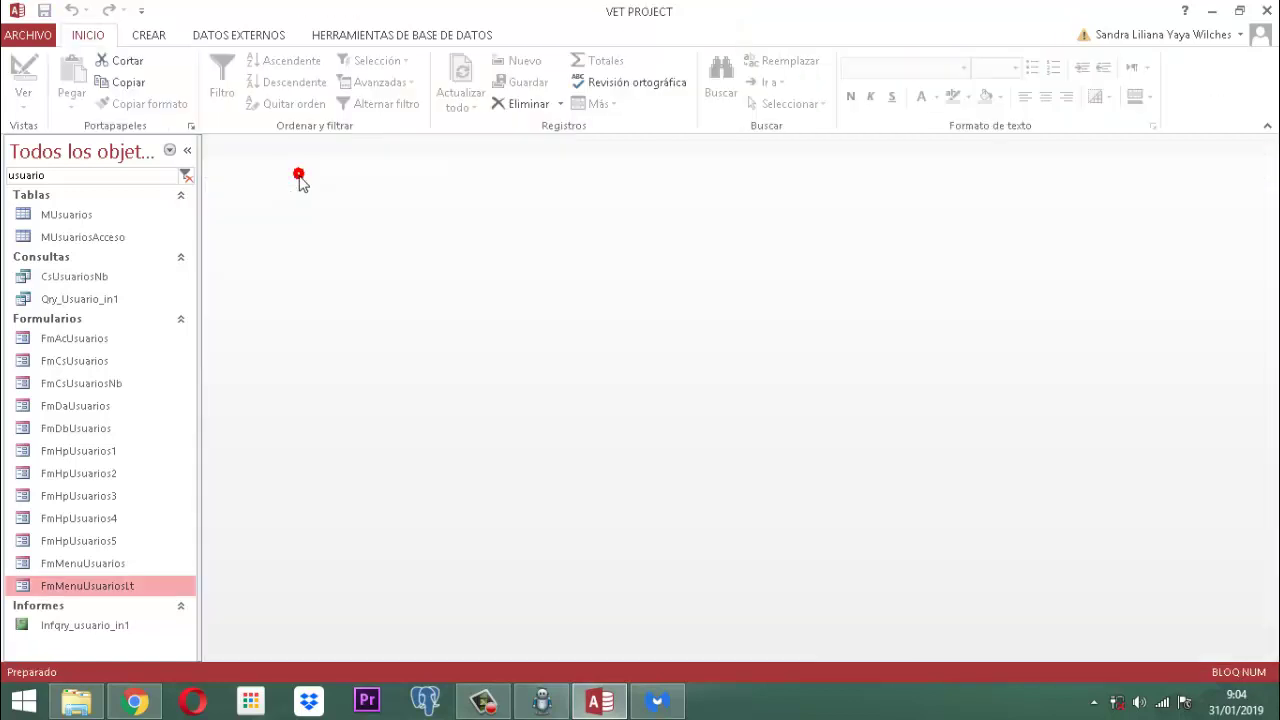
Step: Search the navigation pane for 'panel inicial' and open the PANEL INICIAL form
left_click(184, 177)
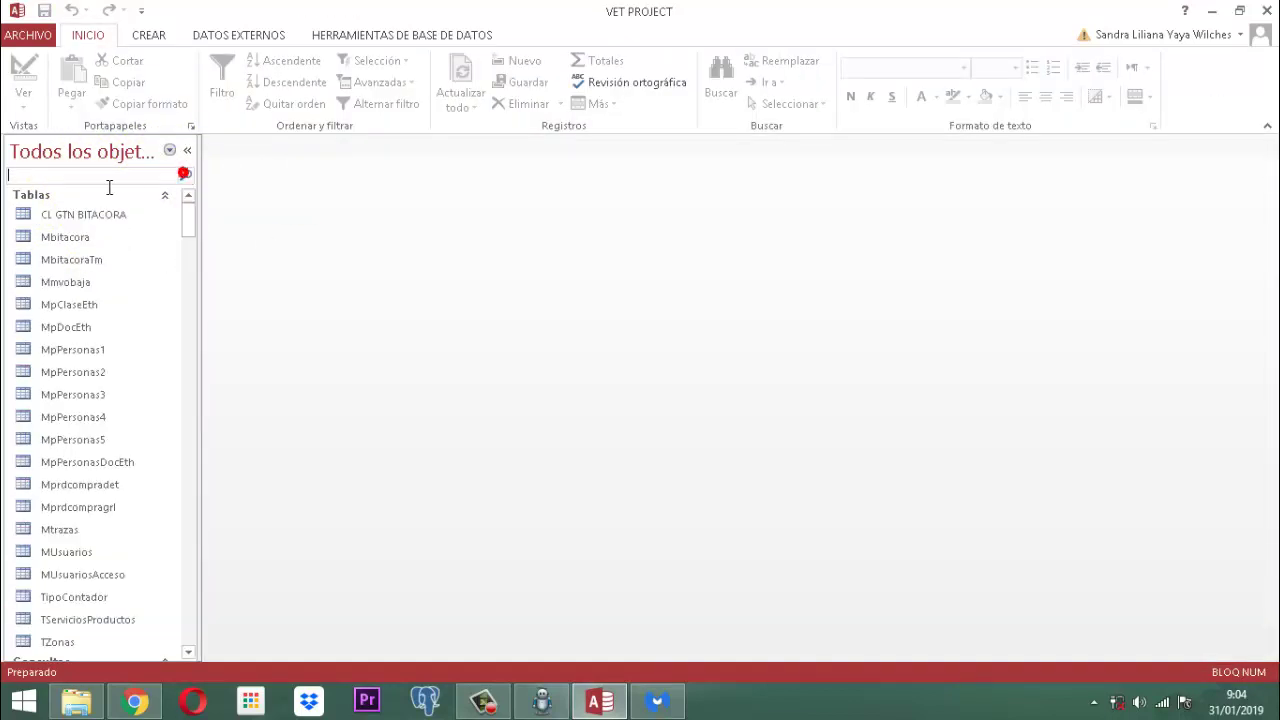
type("pan")
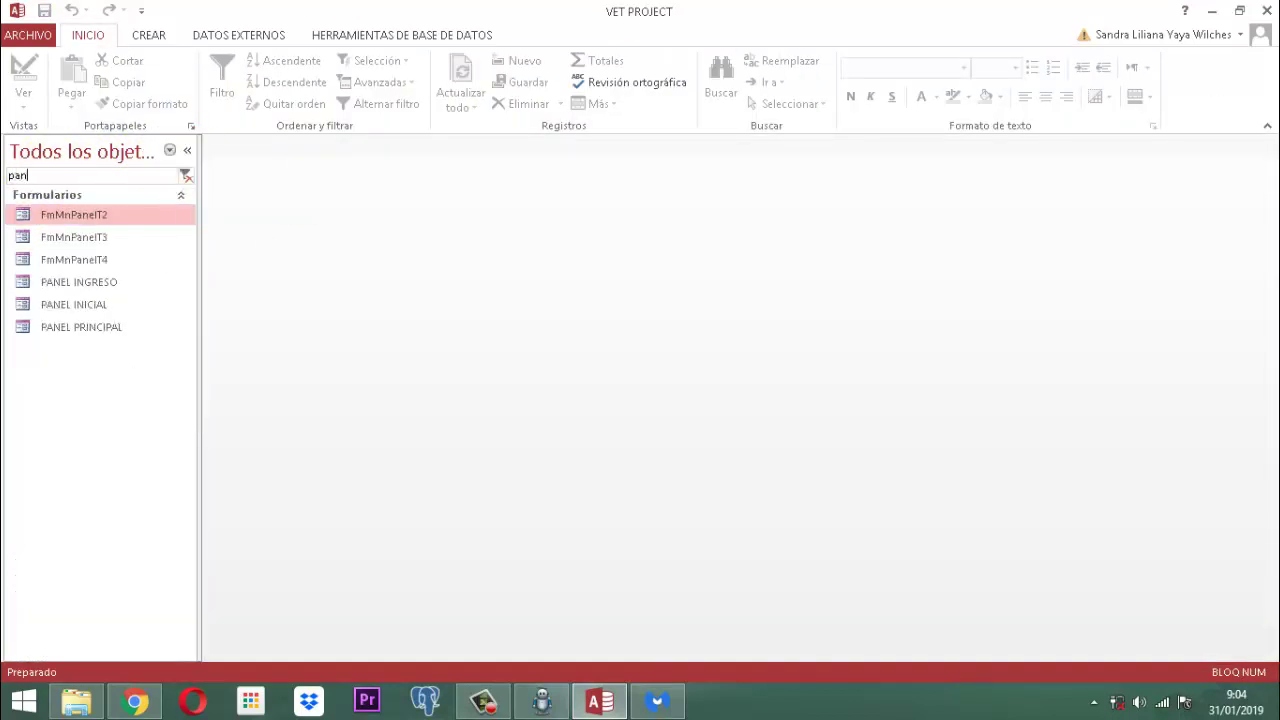
type("el inicial")
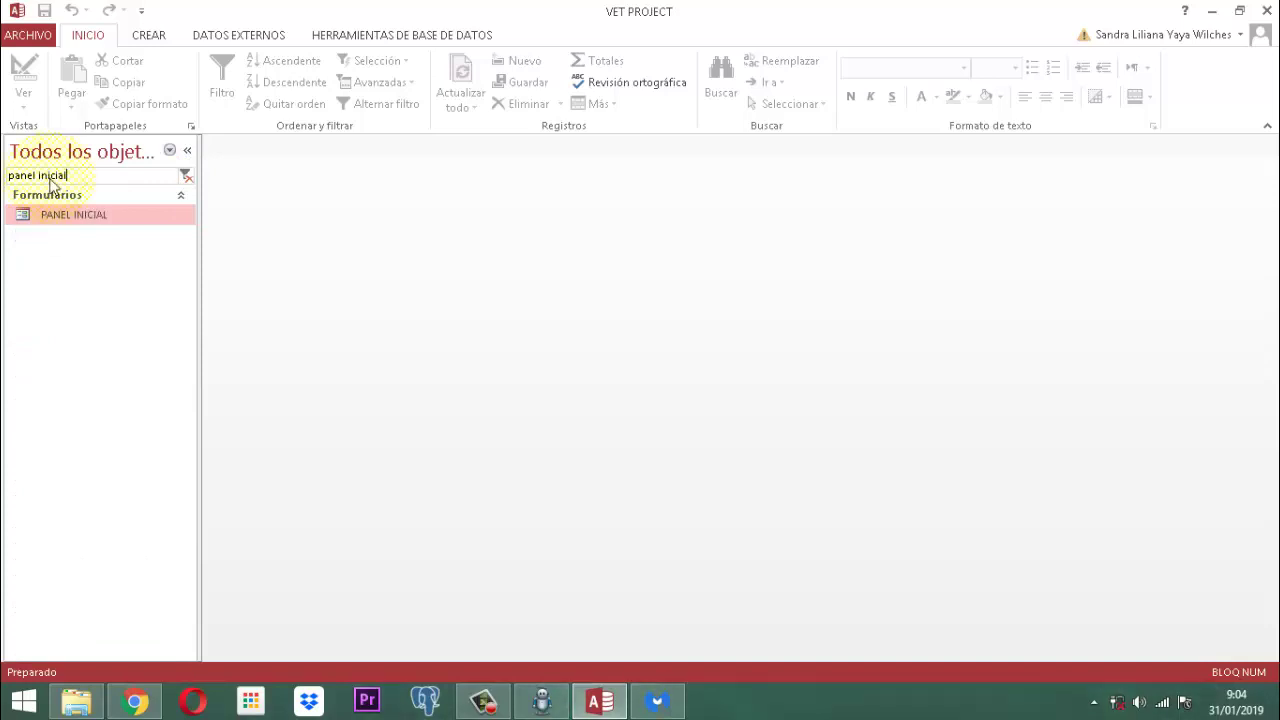
key("Return")
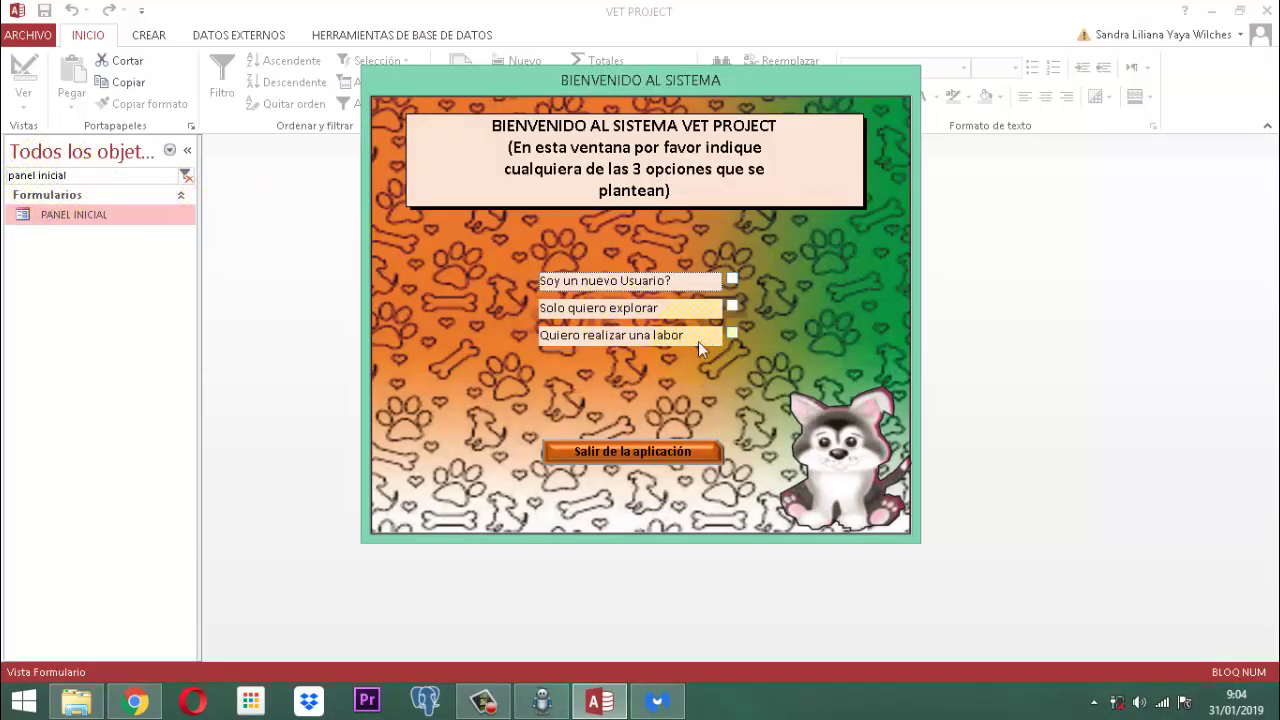
Step: Tick 'Quiero realizar una labor', pick a user, enter the user's password and log in
left_click(731, 336)
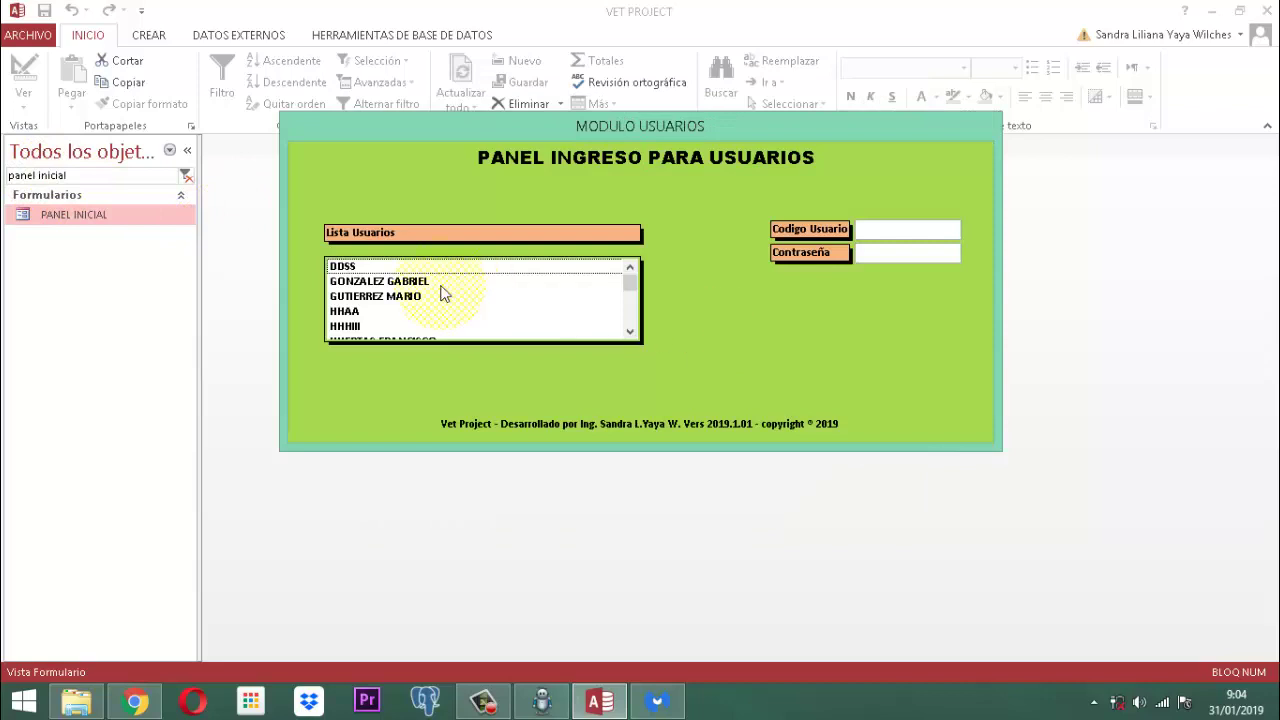
scroll(430, 305, "down", 1)
scroll(390, 331, "up", 1)
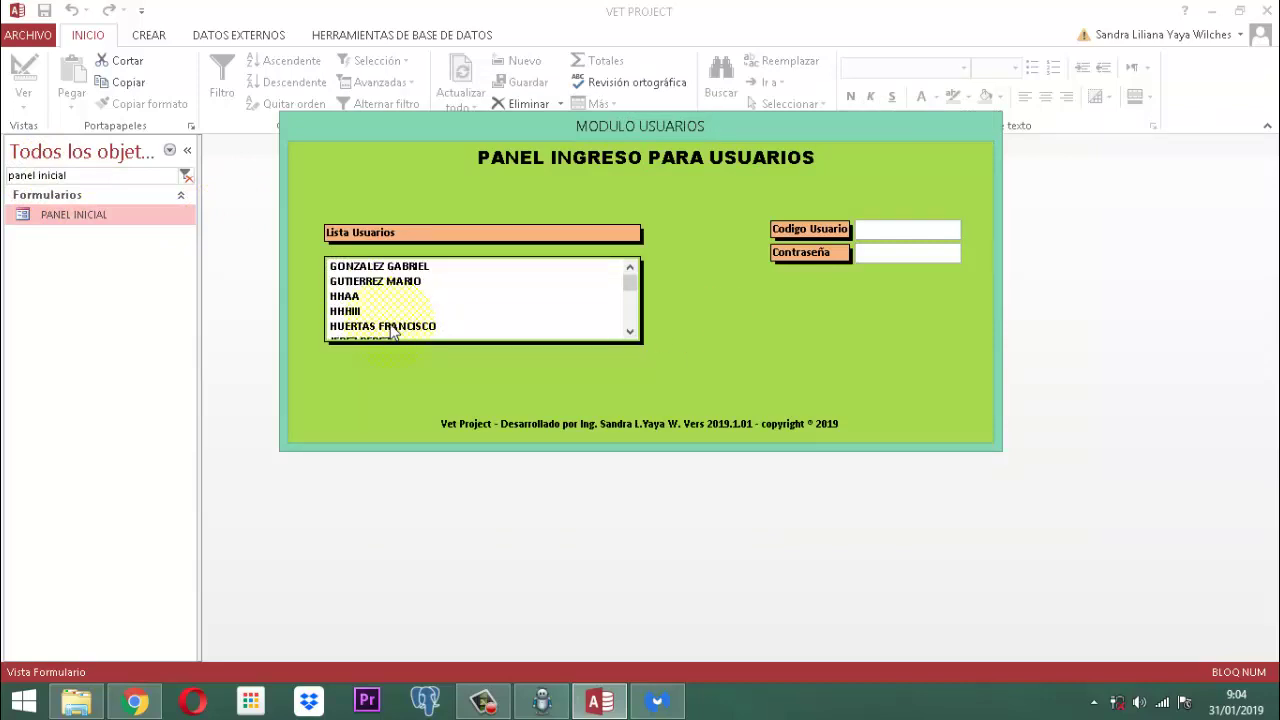
scroll(392, 333, "down", 1)
scroll(393, 331, "down", 2)
left_click(381, 312)
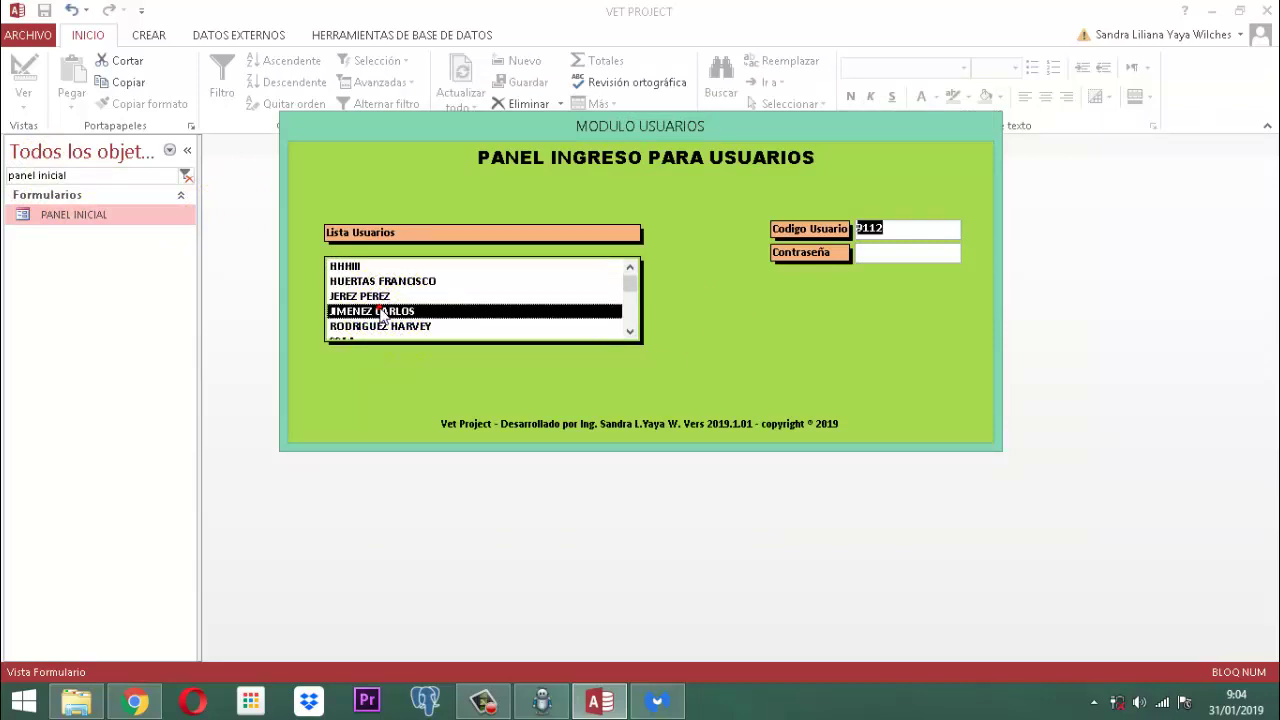
key("Tab")
type("123")
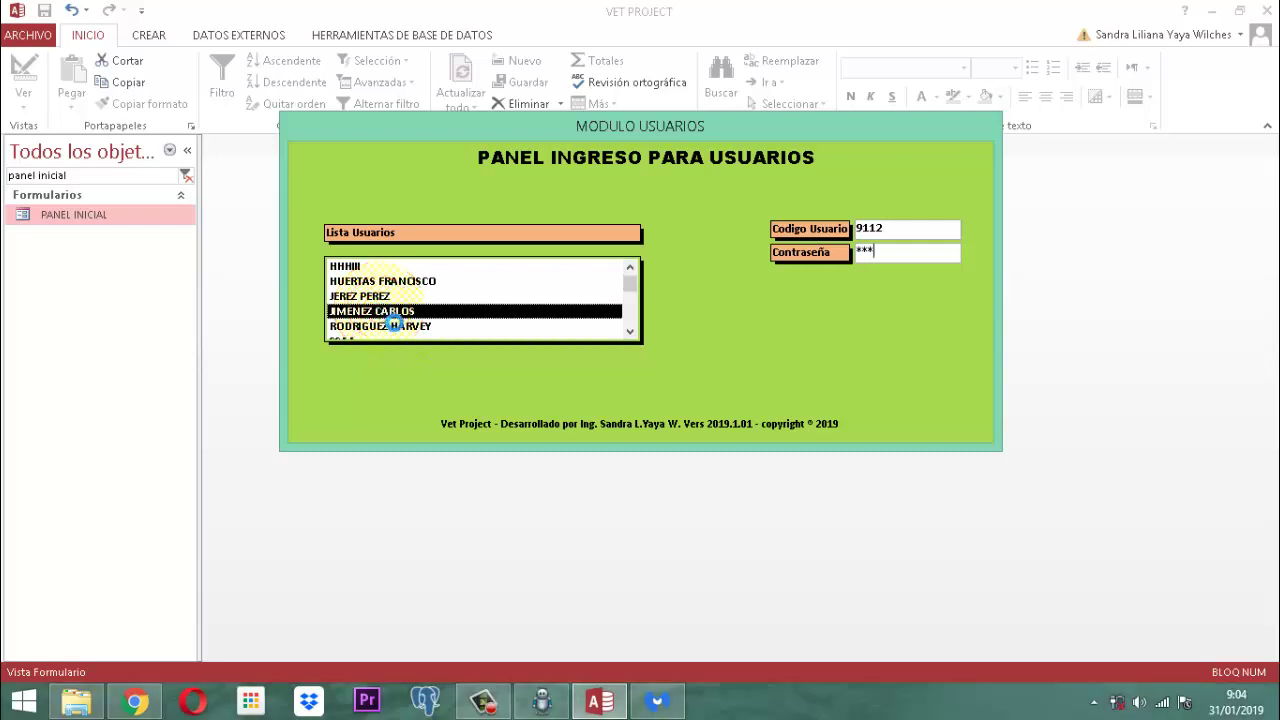
key("Return")
key("Return")
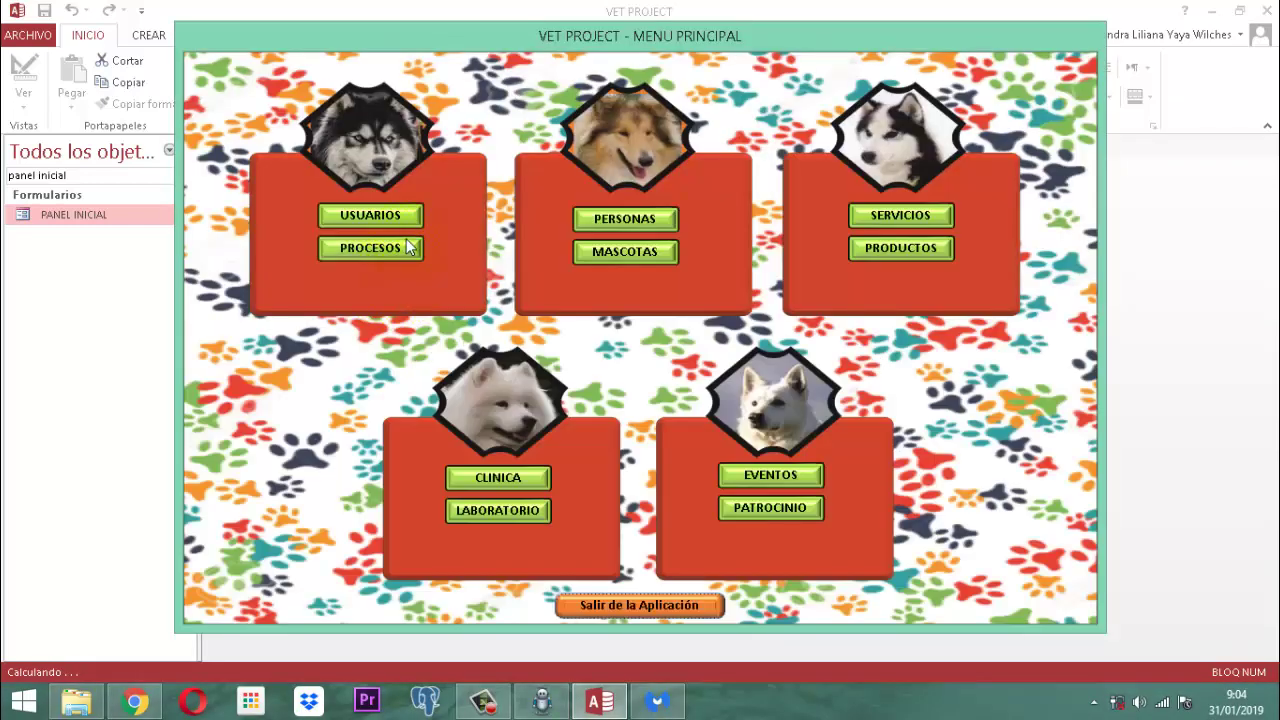
Step: Open the users list report in preview via USUARIOS and LISTAR
left_click(371, 216)
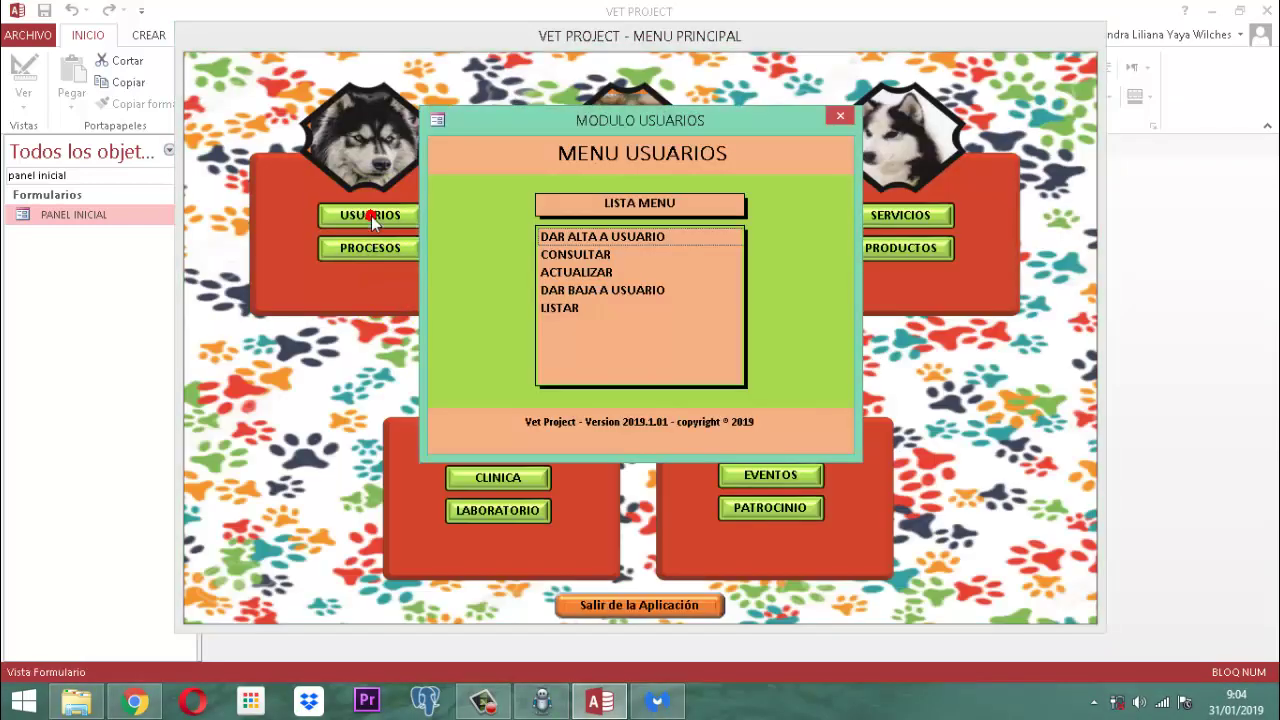
double_click(558, 308)
left_click(575, 261)
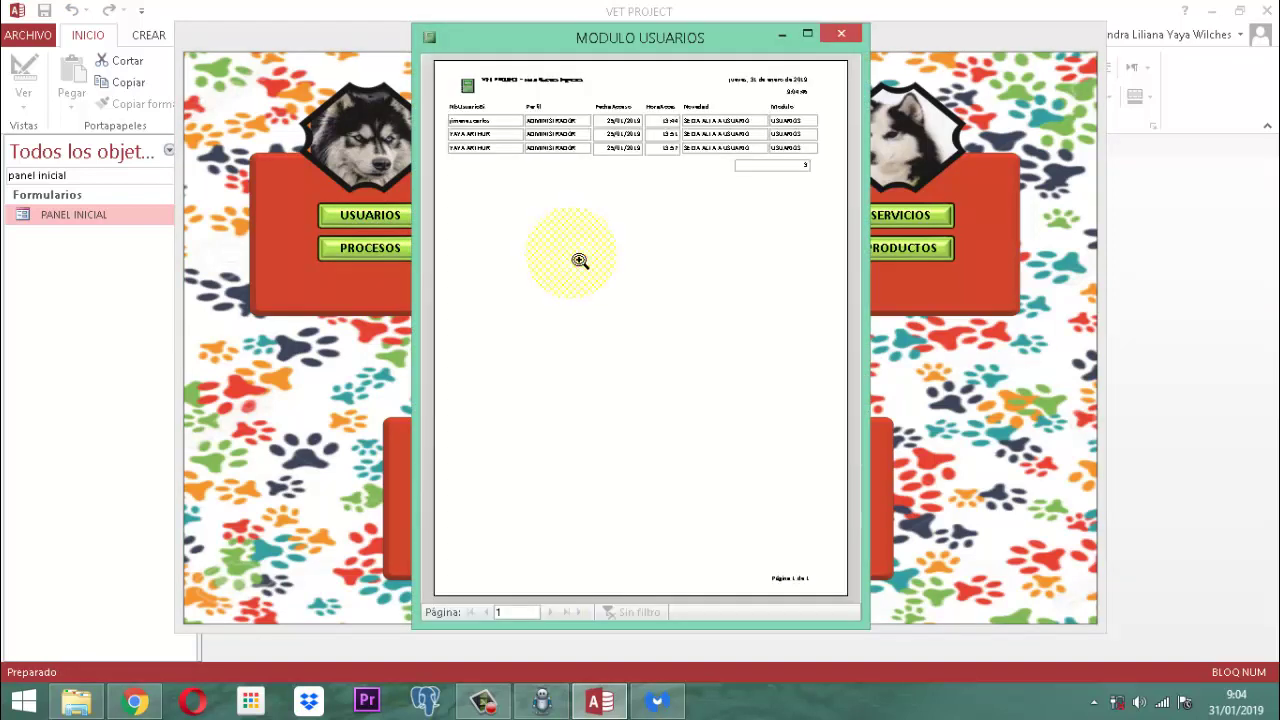
left_click(661, 180)
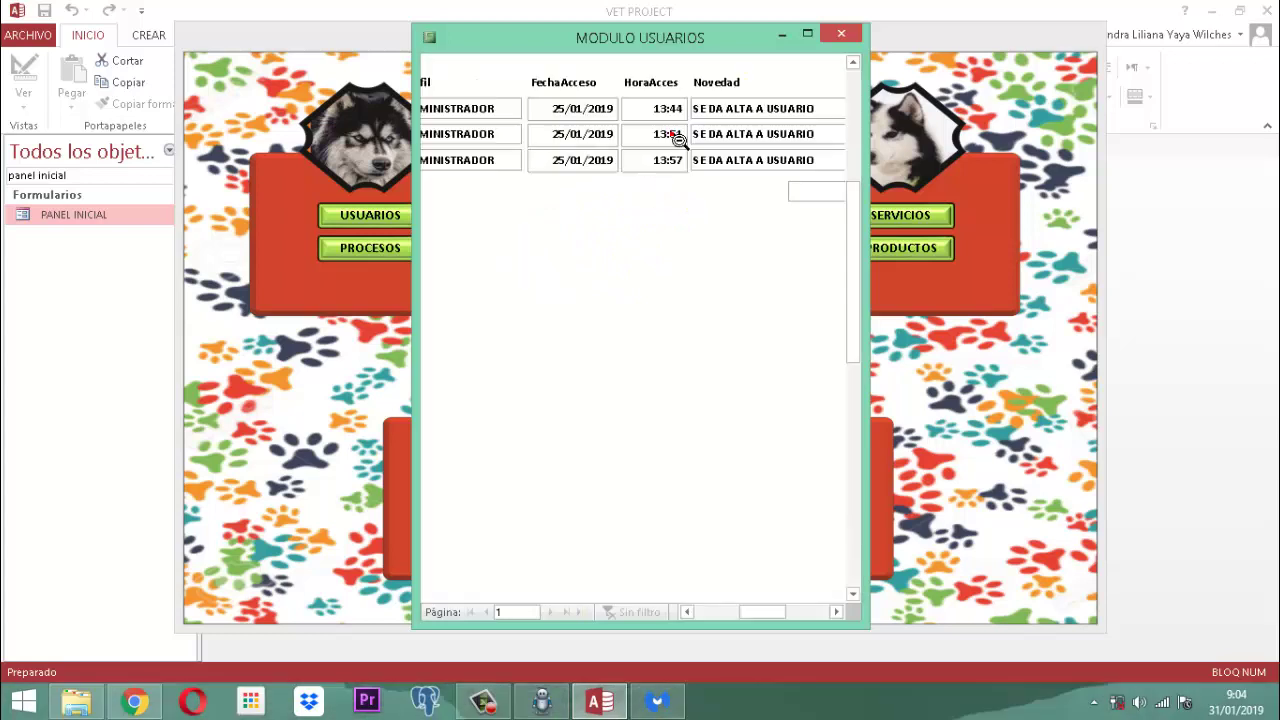
left_click(678, 140)
left_click(768, 162)
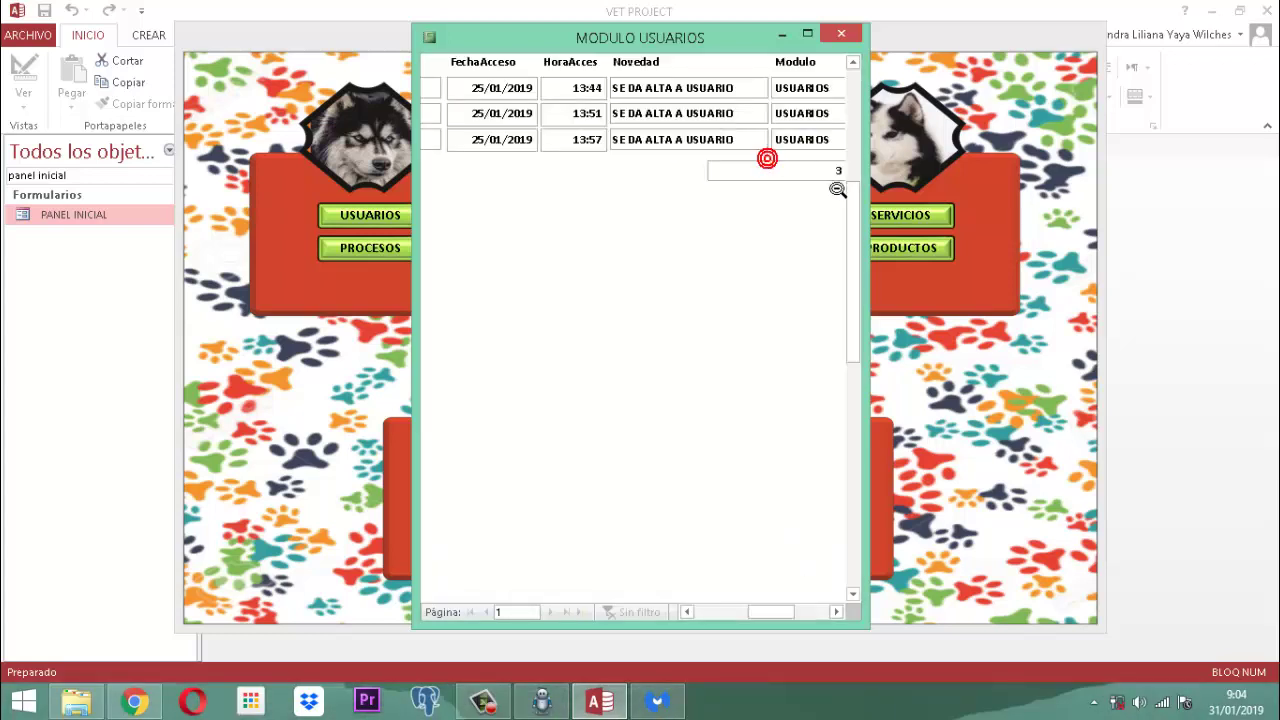
left_click(805, 183)
left_click(723, 86)
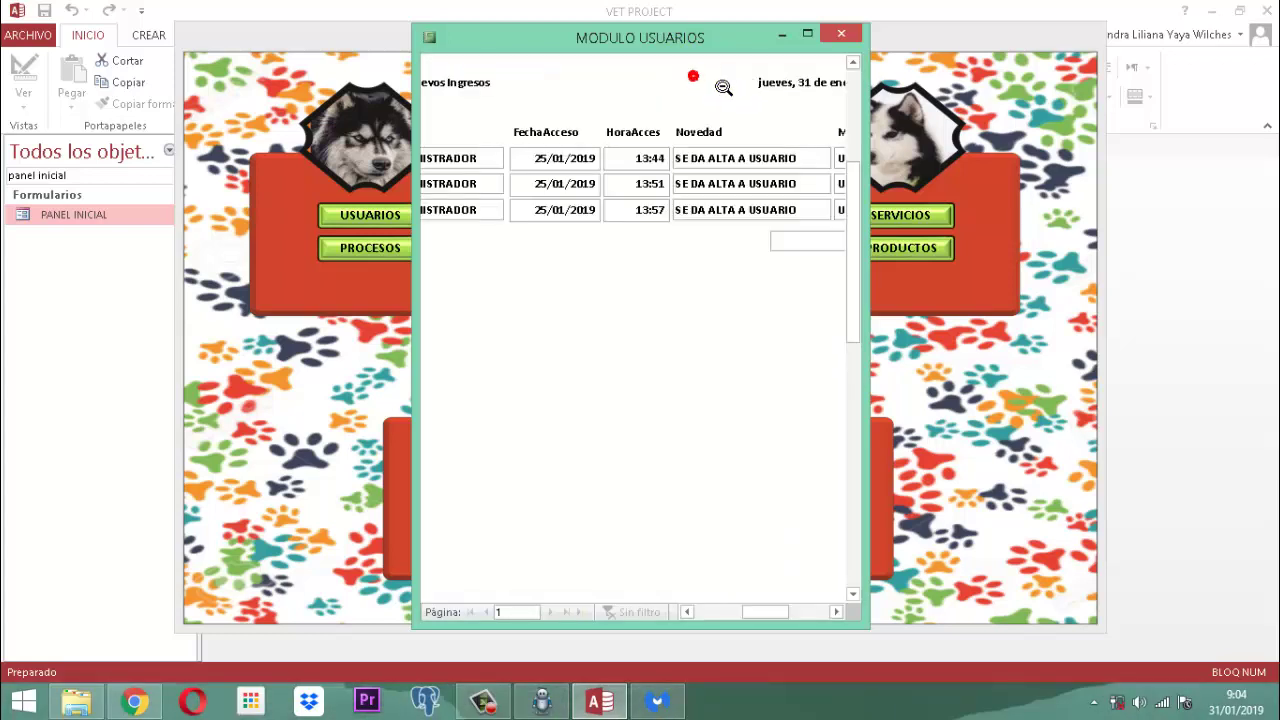
left_click(672, 92)
left_click(524, 86)
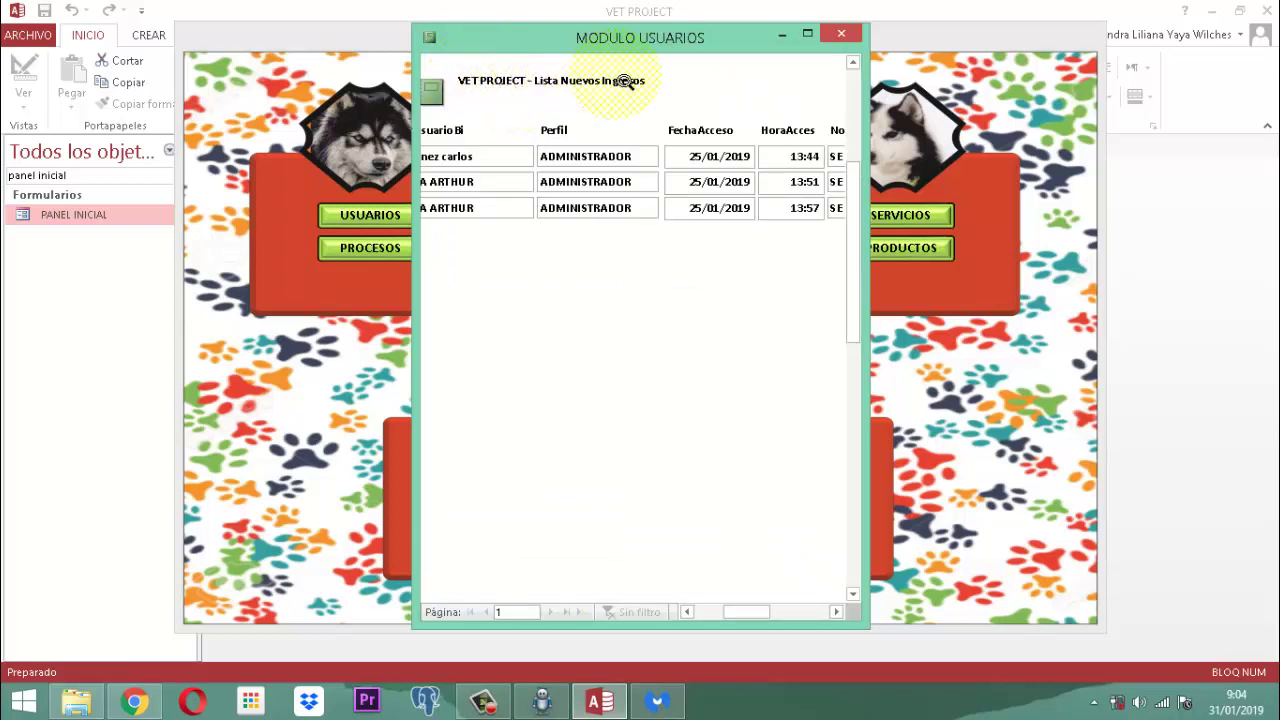
left_click(609, 118)
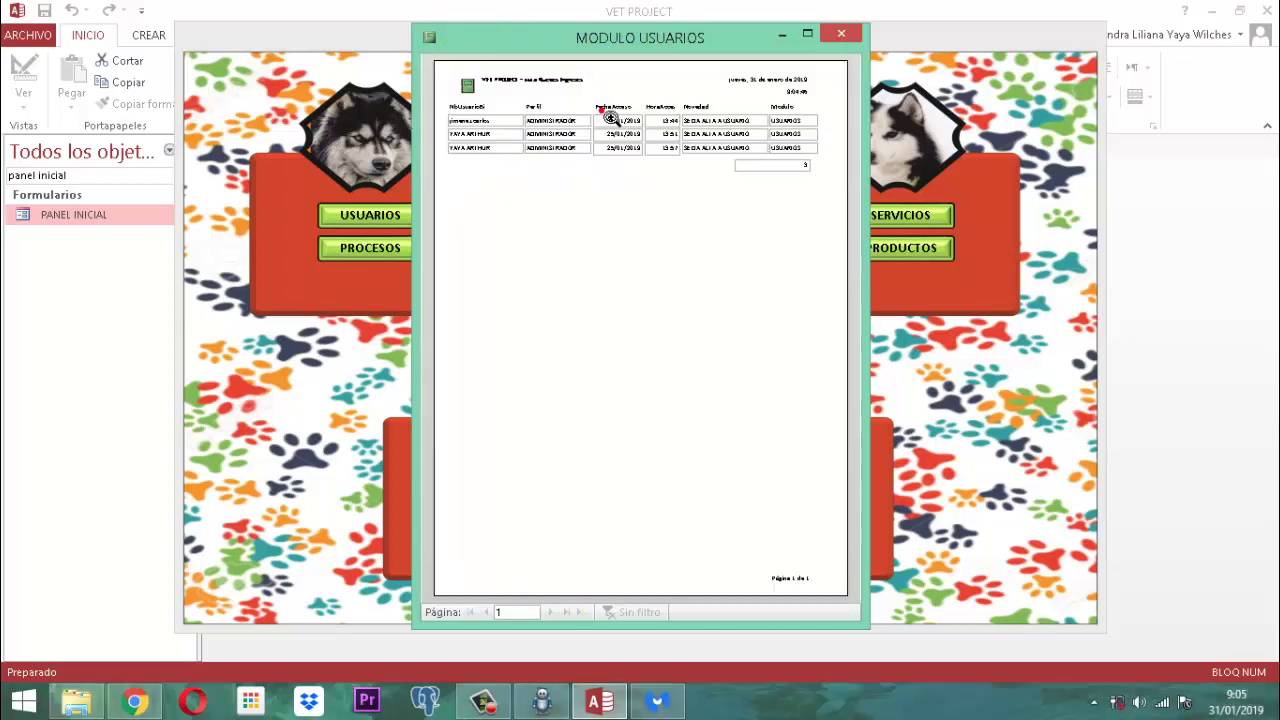
left_click(790, 100)
left_click(805, 160)
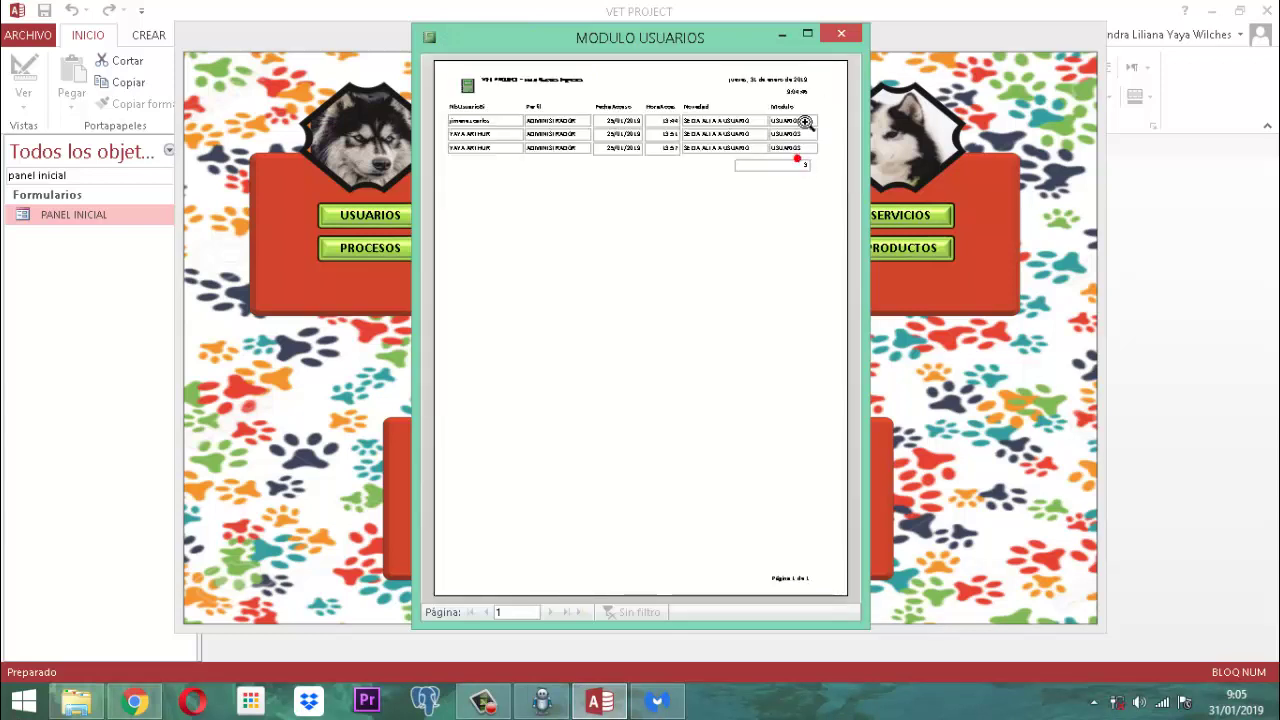
left_click(806, 80)
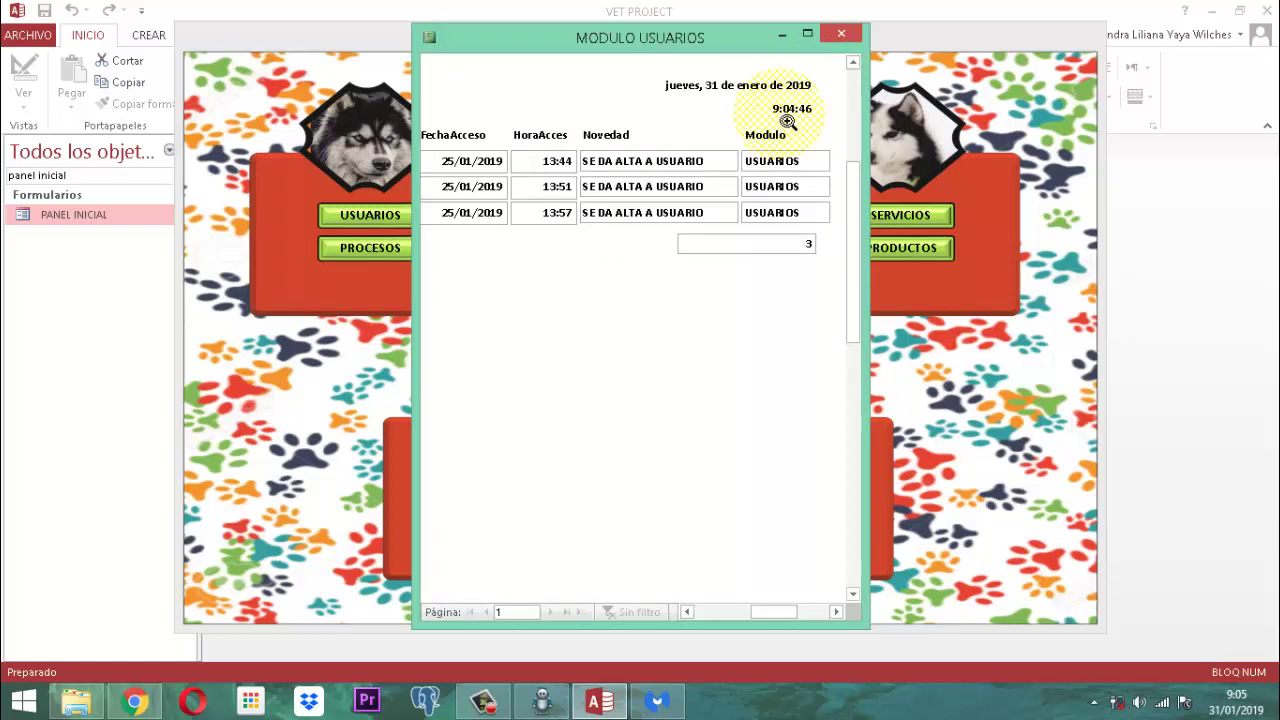
left_click(788, 120)
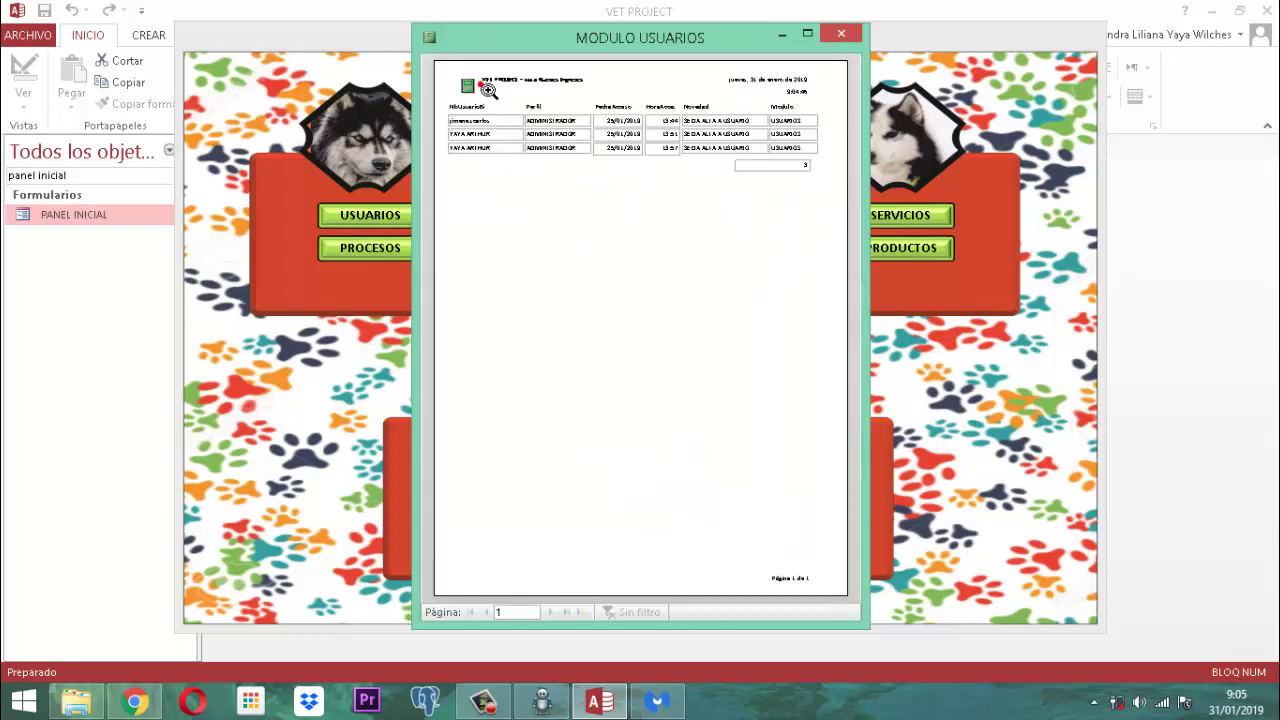
Step: Close the users report preview using Cerrar from its shortcut menu
right_click(645, 231)
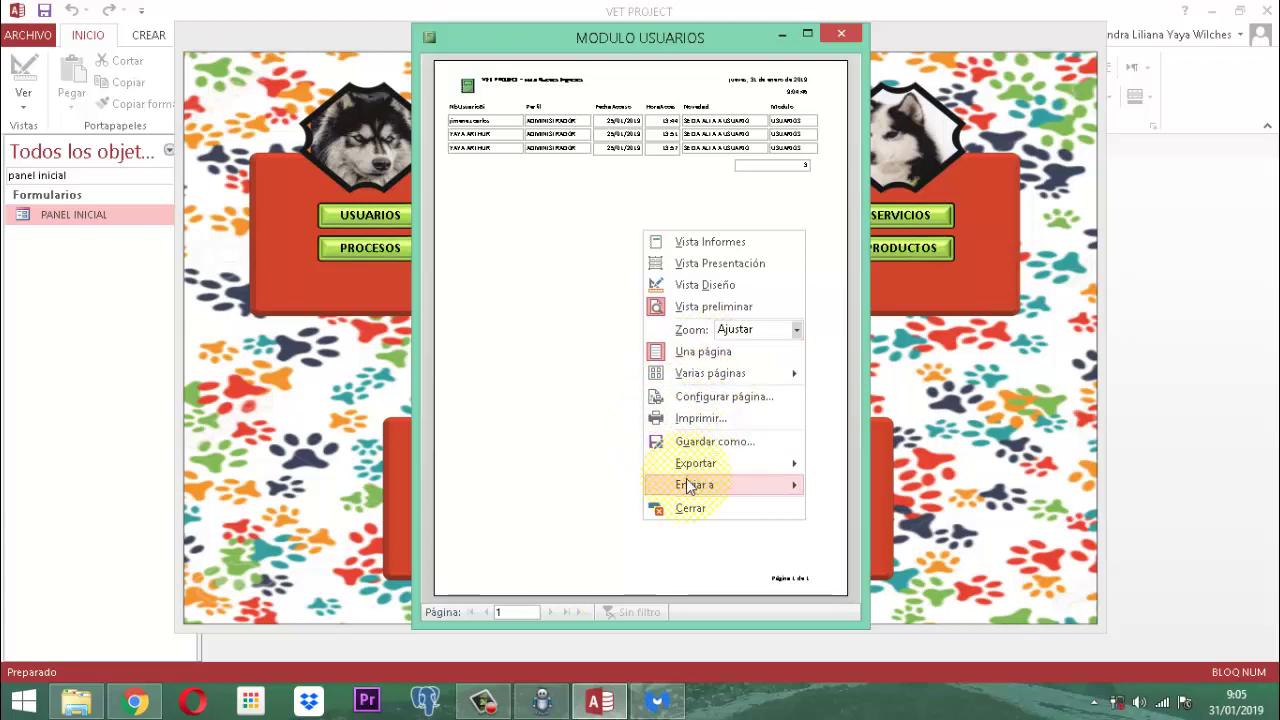
mouse_move(688, 492)
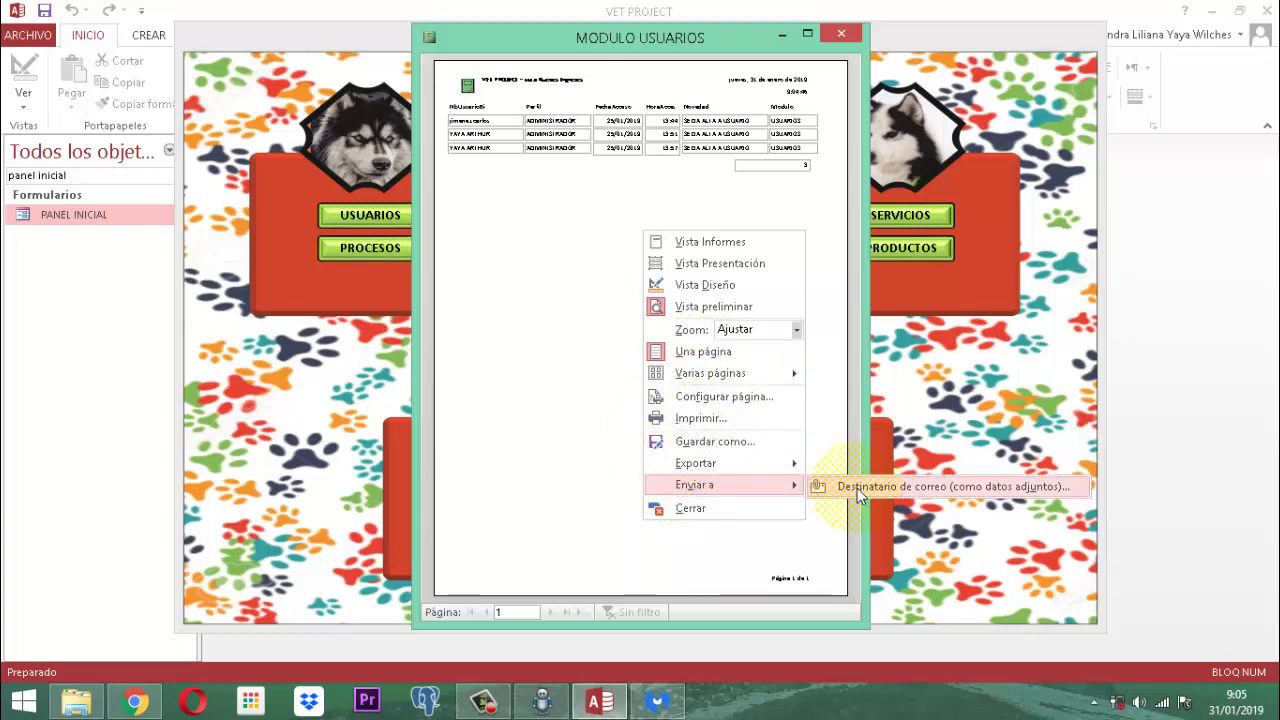
mouse_move(774, 469)
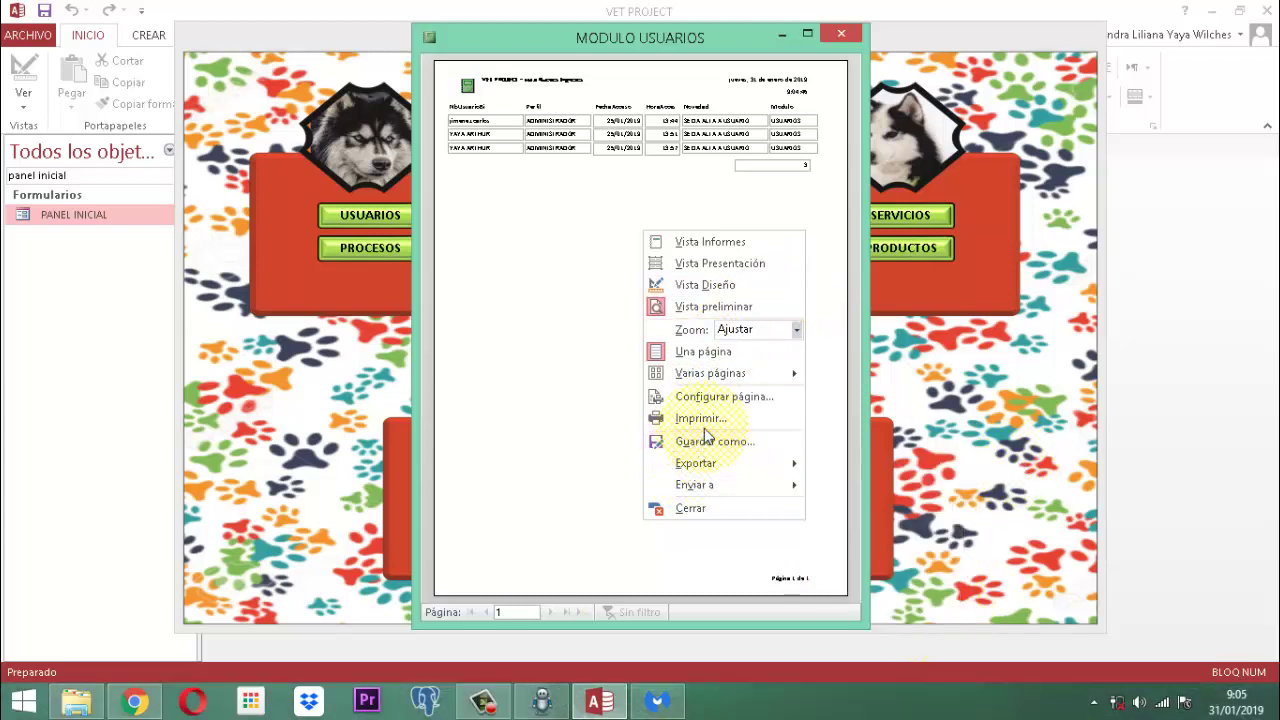
left_click(692, 510)
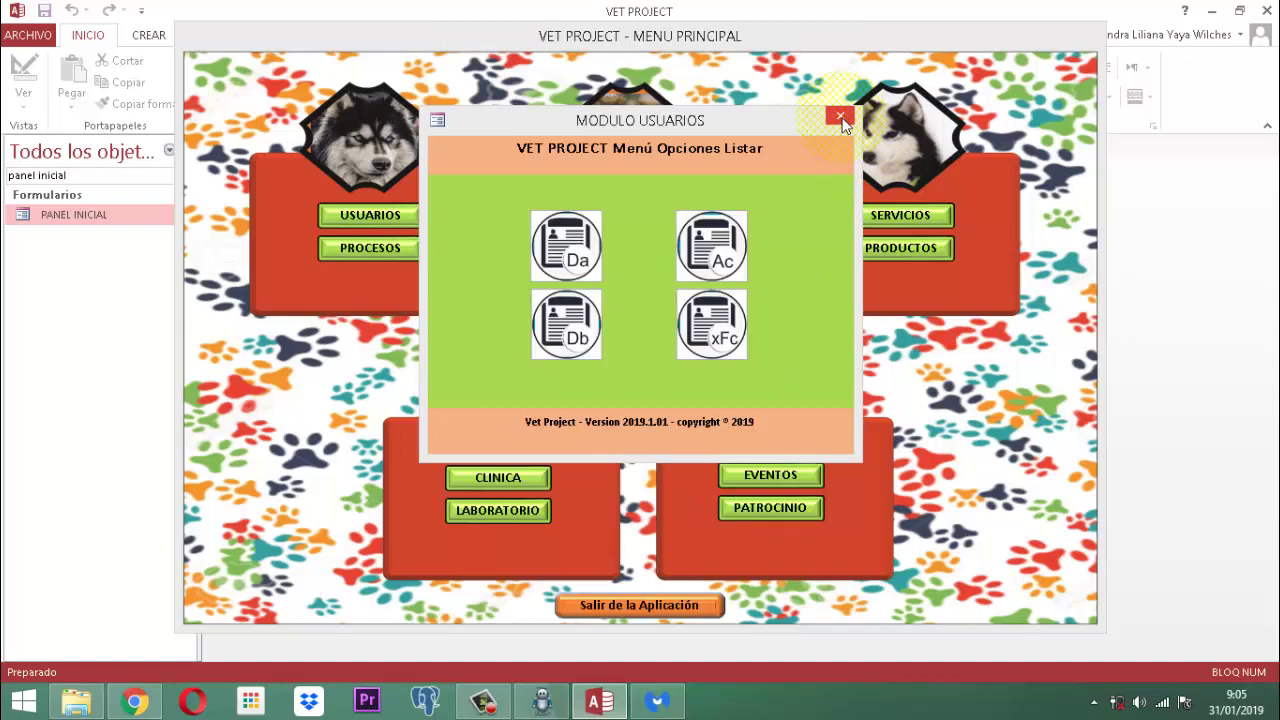
Step: Close the Opciones Listar and MENU USUARIOS forms, then exit via 'Salir de la Aplicación'
left_click(843, 121)
left_click(843, 121)
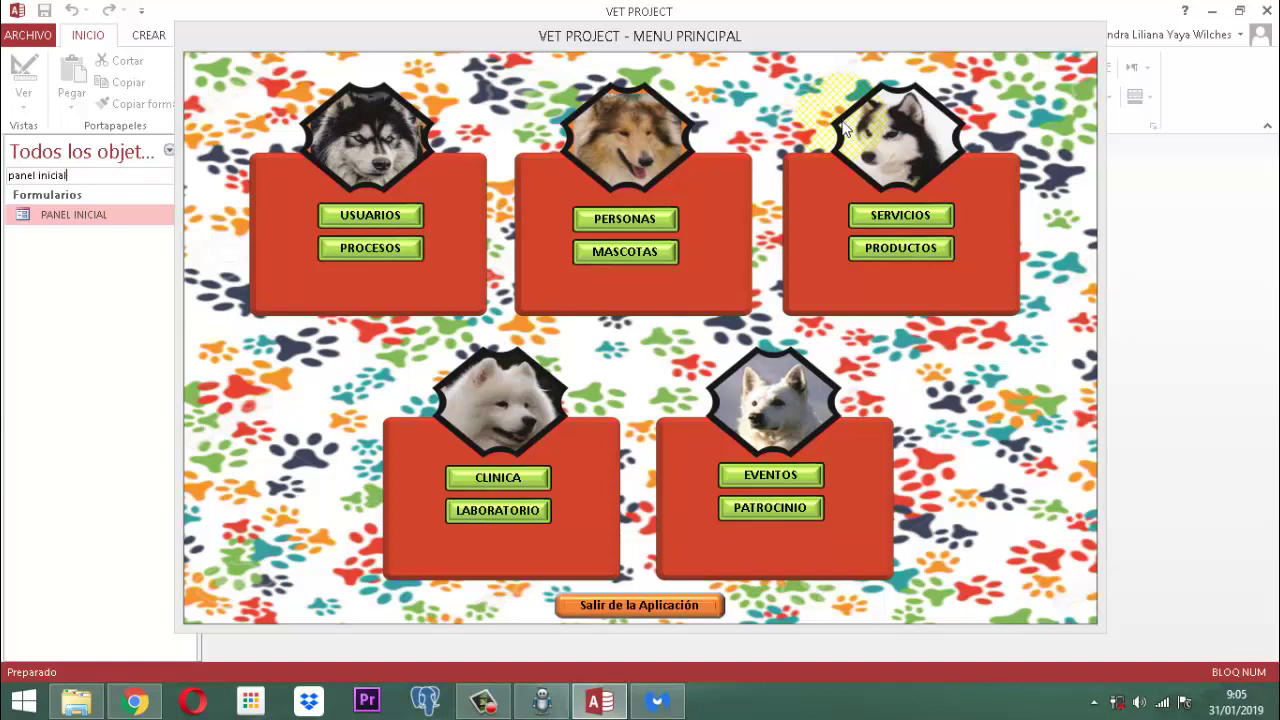
left_click(648, 615)
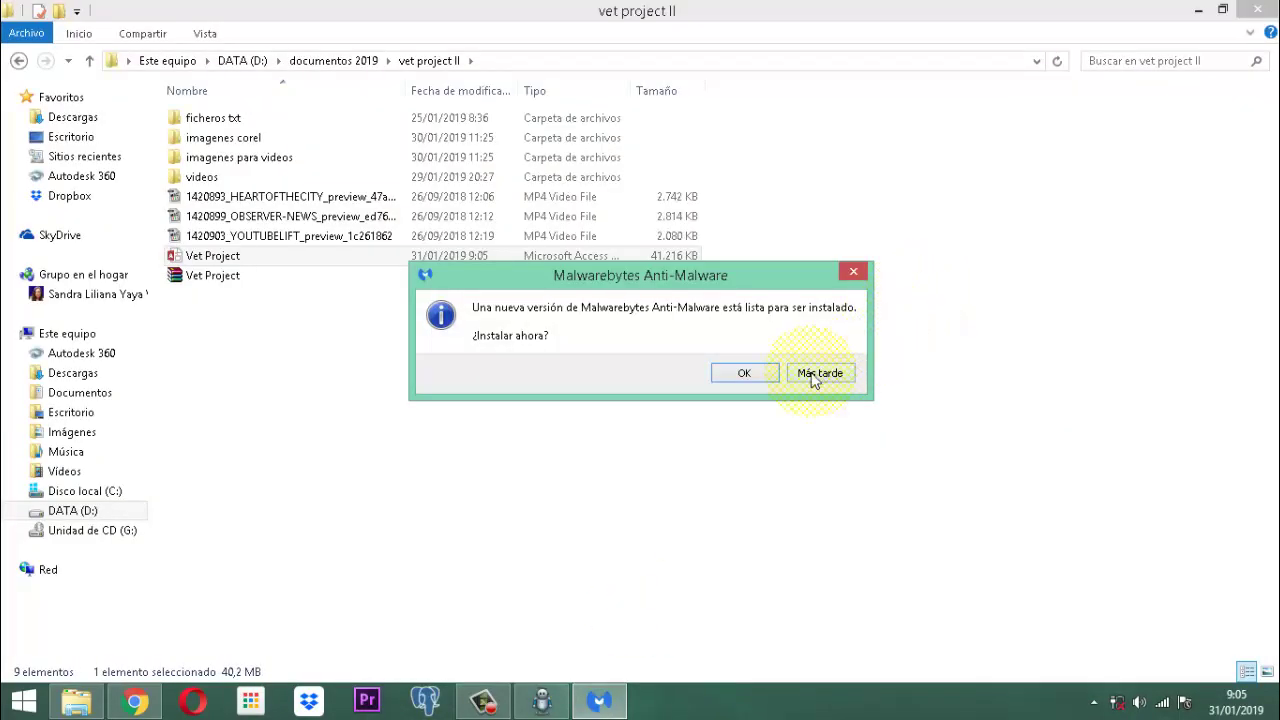
Step: Postpone the Malwarebytes prompt with 'Más tarde' and close the vet project II folder window
left_click(819, 373)
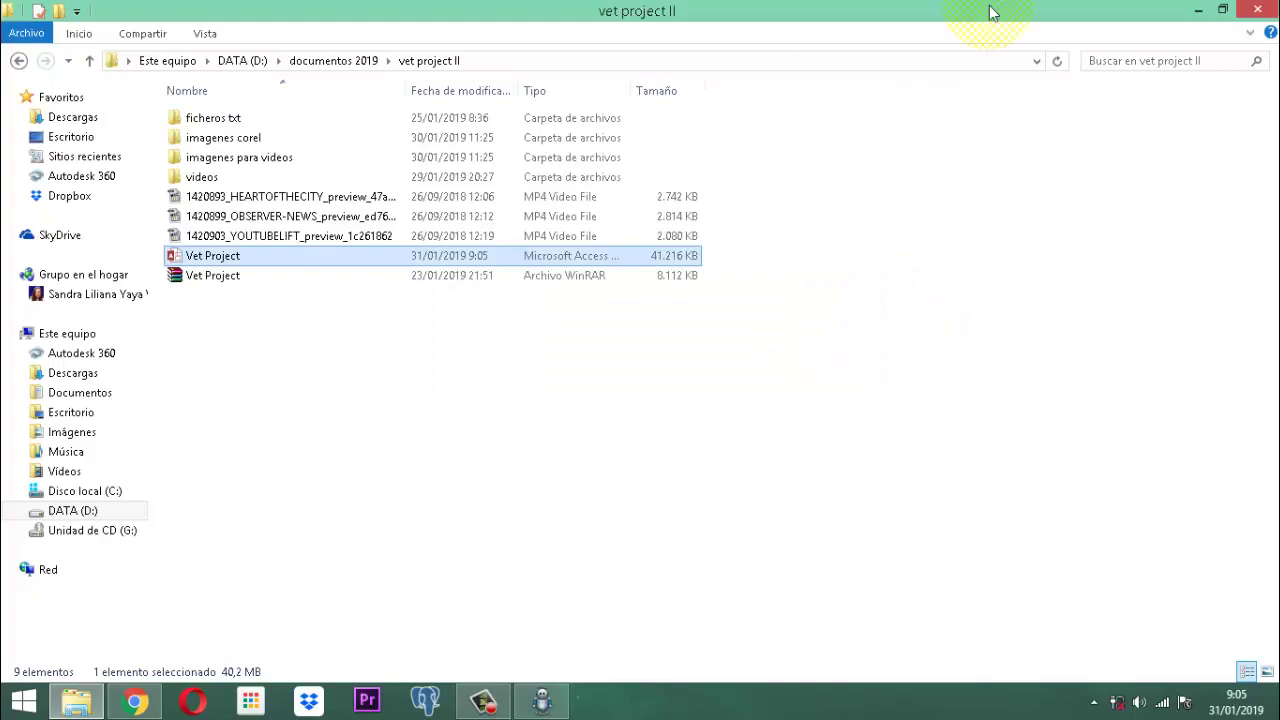
left_click(1257, 10)
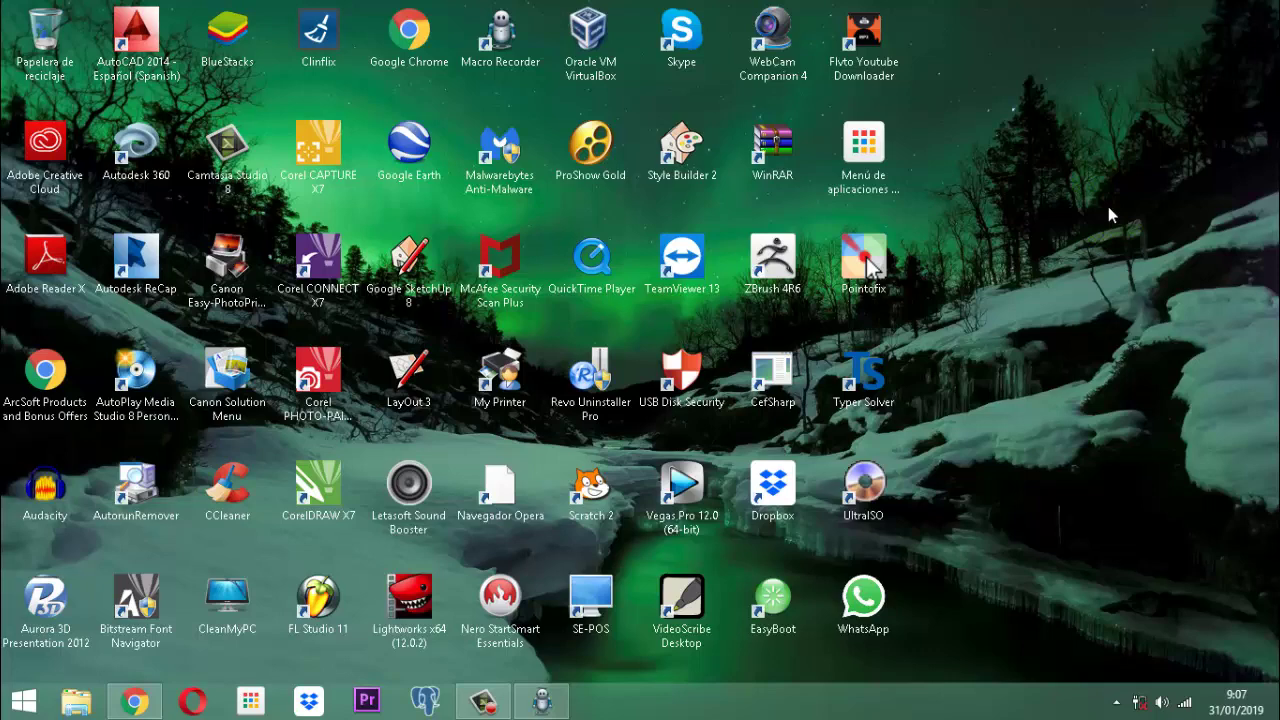
left_click(1108, 206)
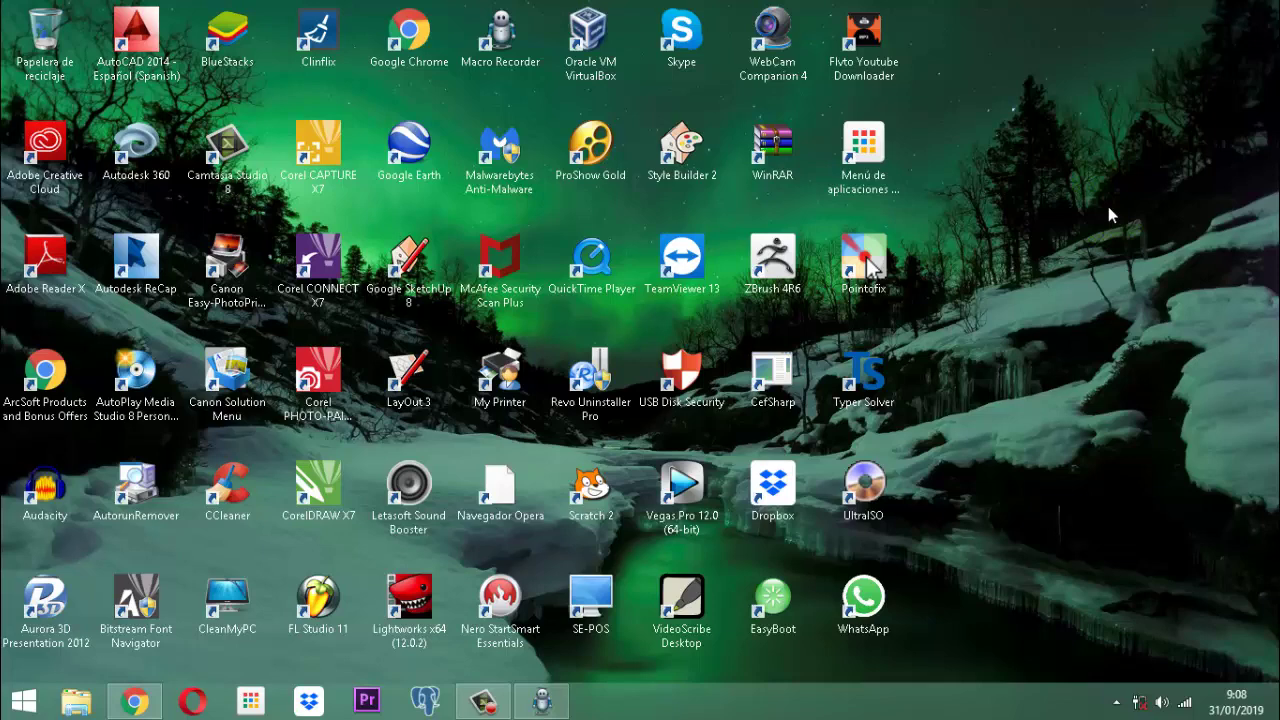
left_click(1110, 215)
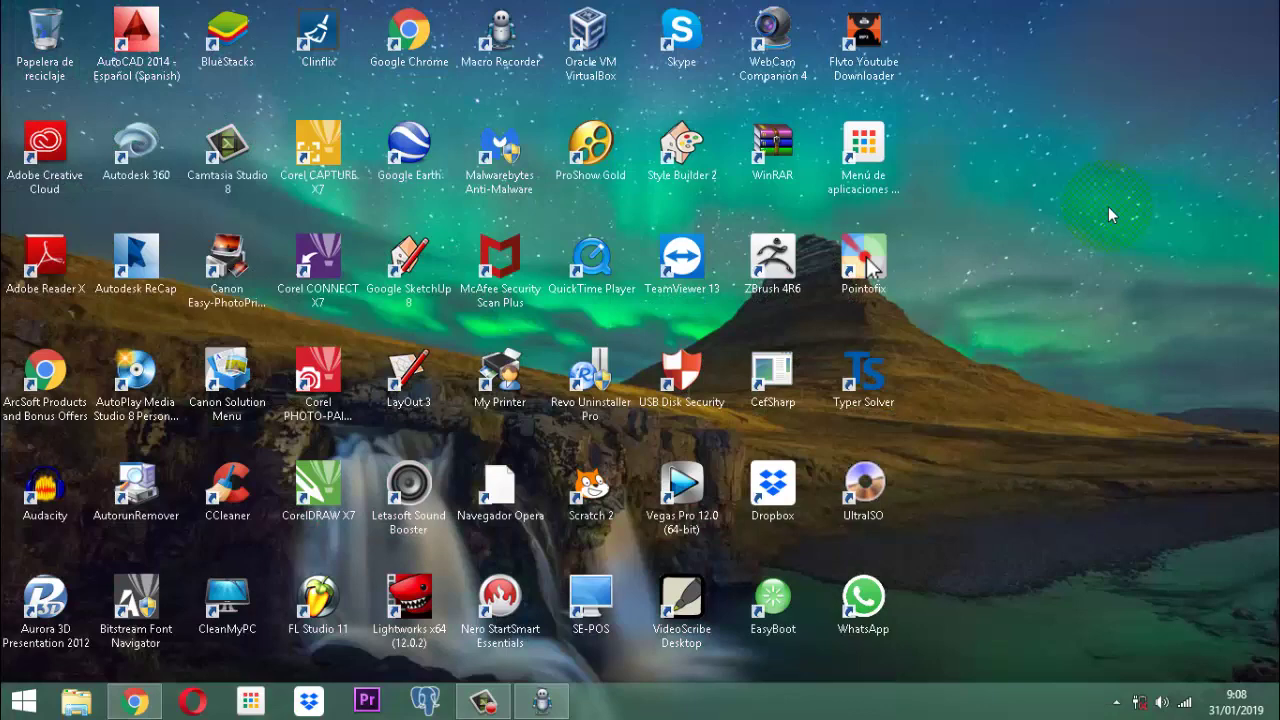